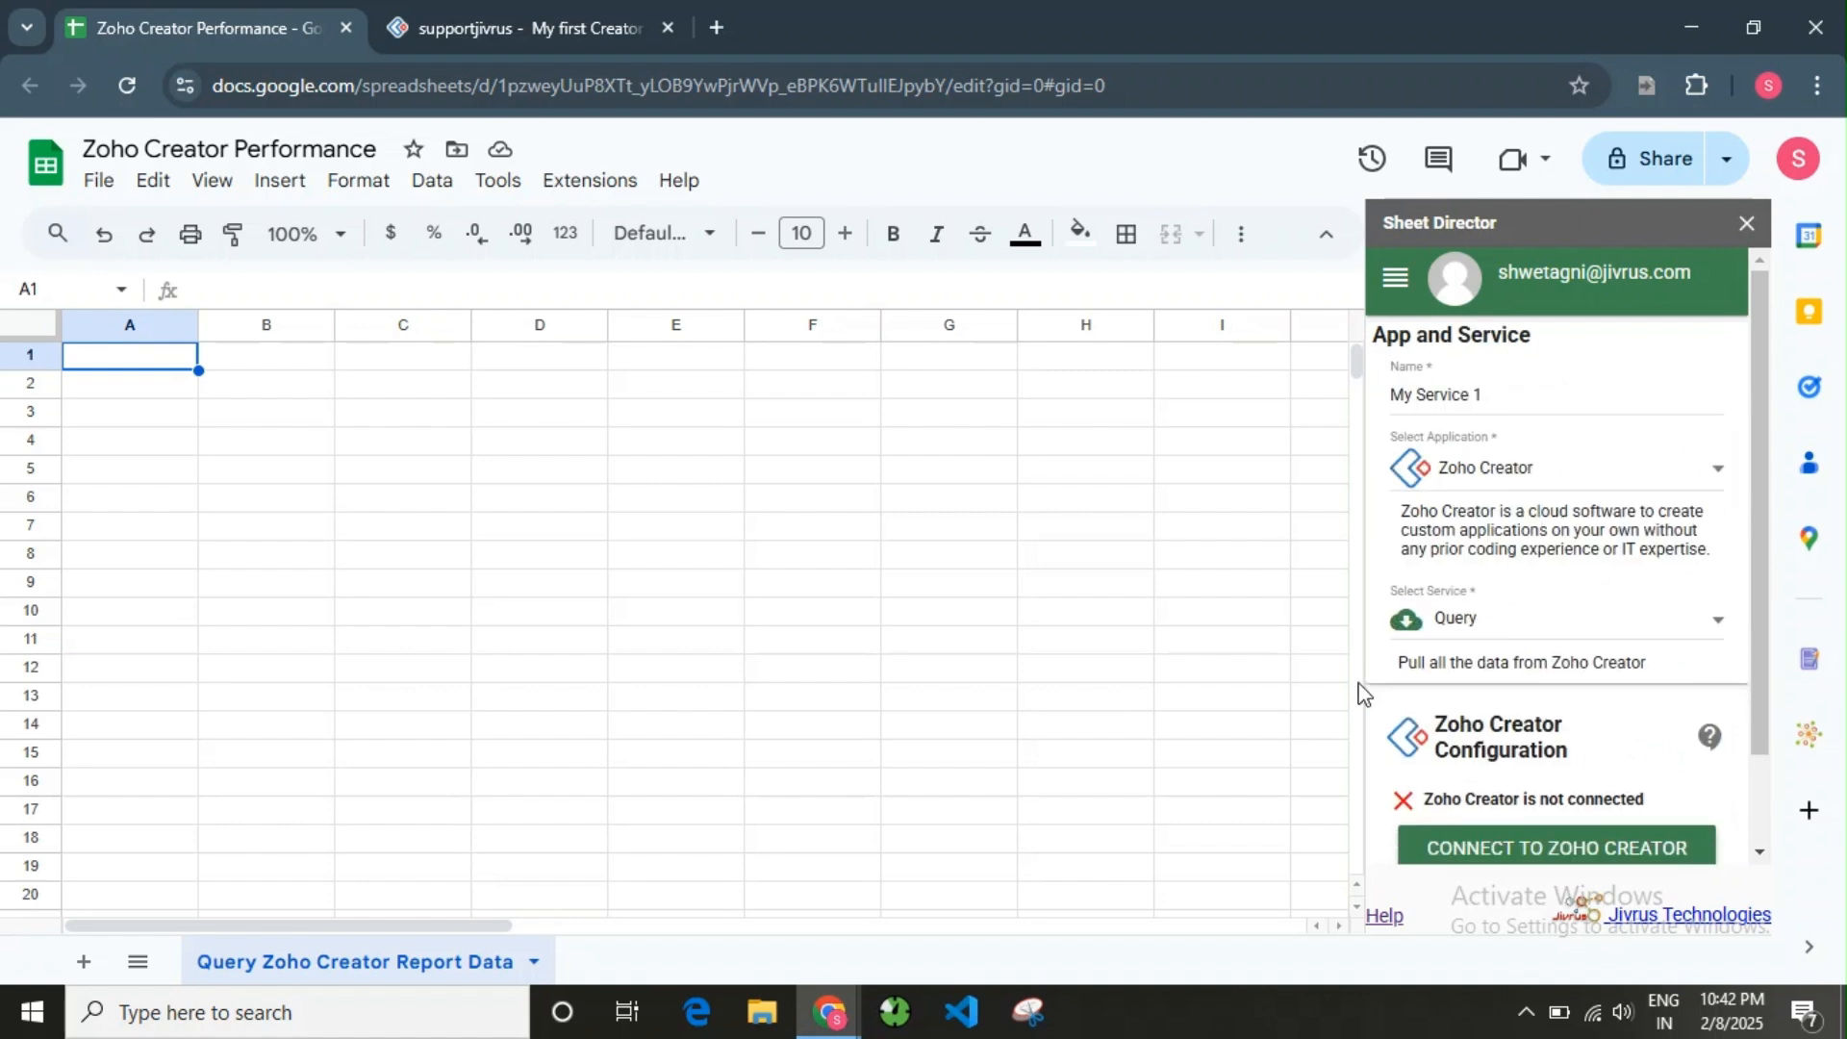
- Connect Sheet Director to Zoho Creator, accept the requested data access, and return to the spreadsheet
scroll(1496, 562, "down", 2)
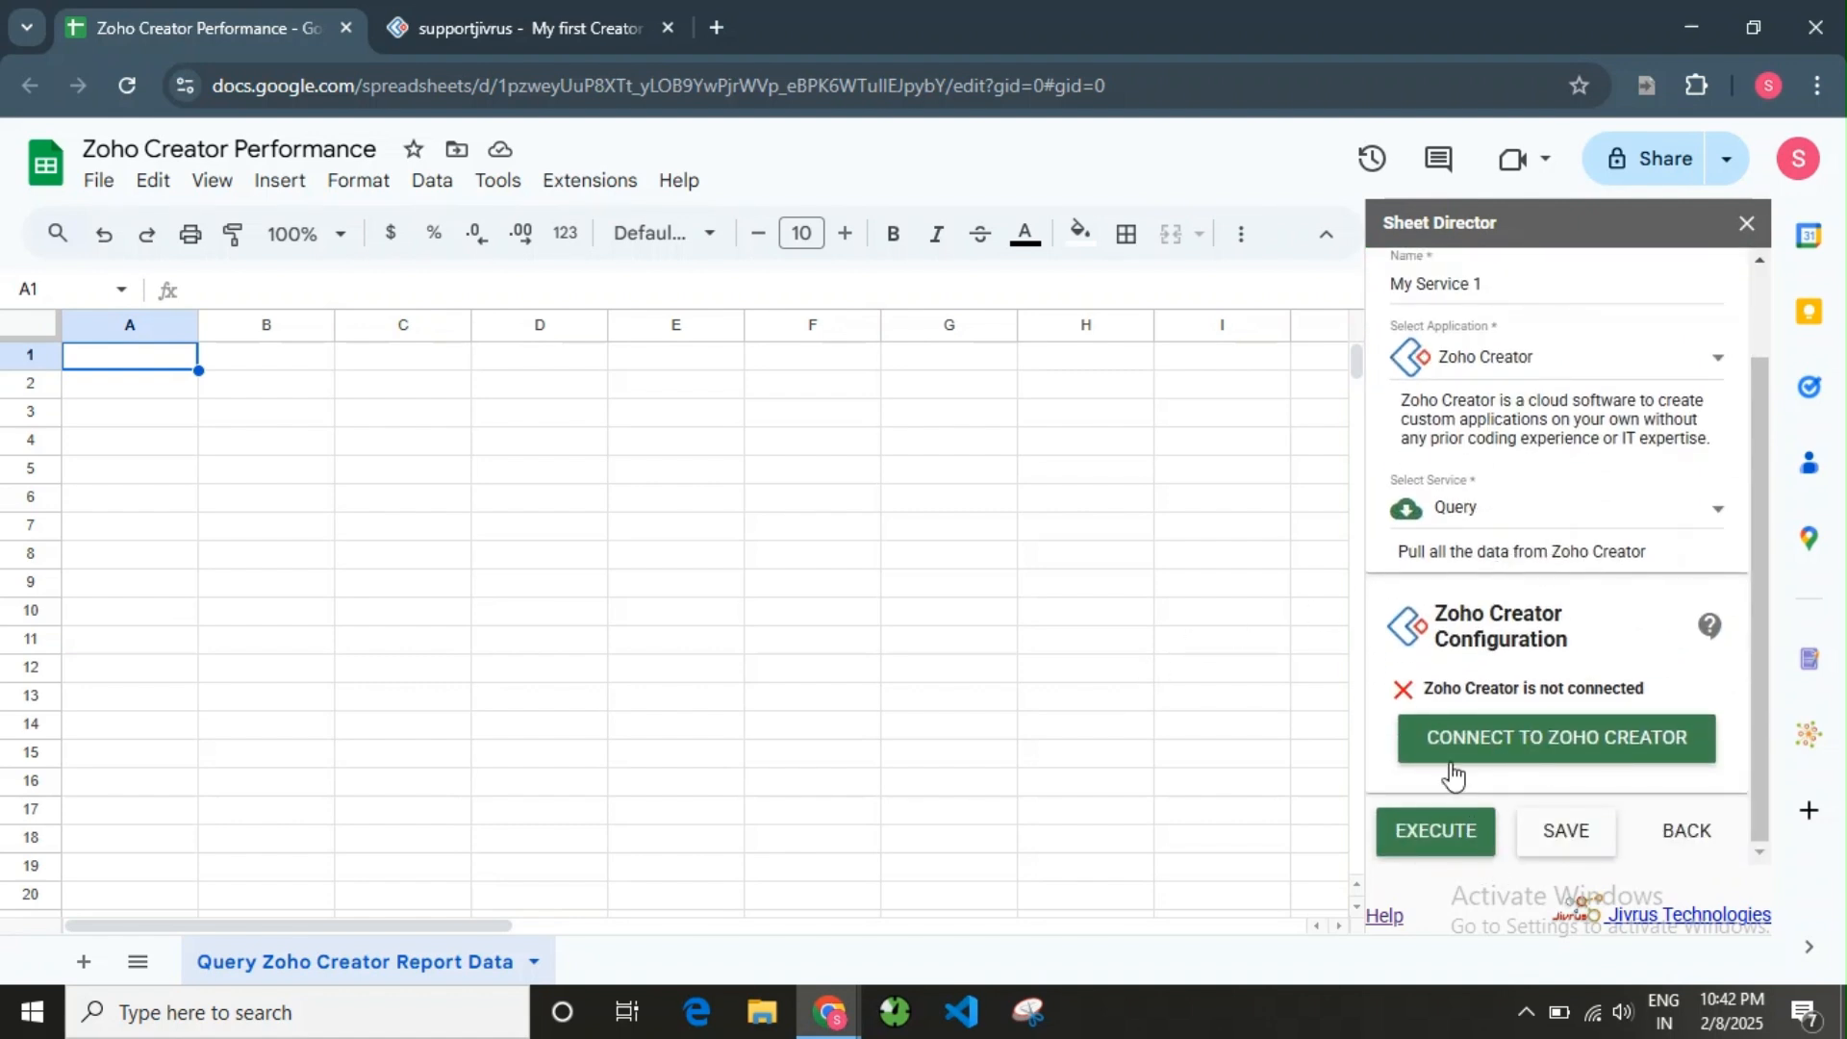
scroll(1472, 468, "up", 2)
scroll(1454, 652, "down", 2)
left_click(1497, 739)
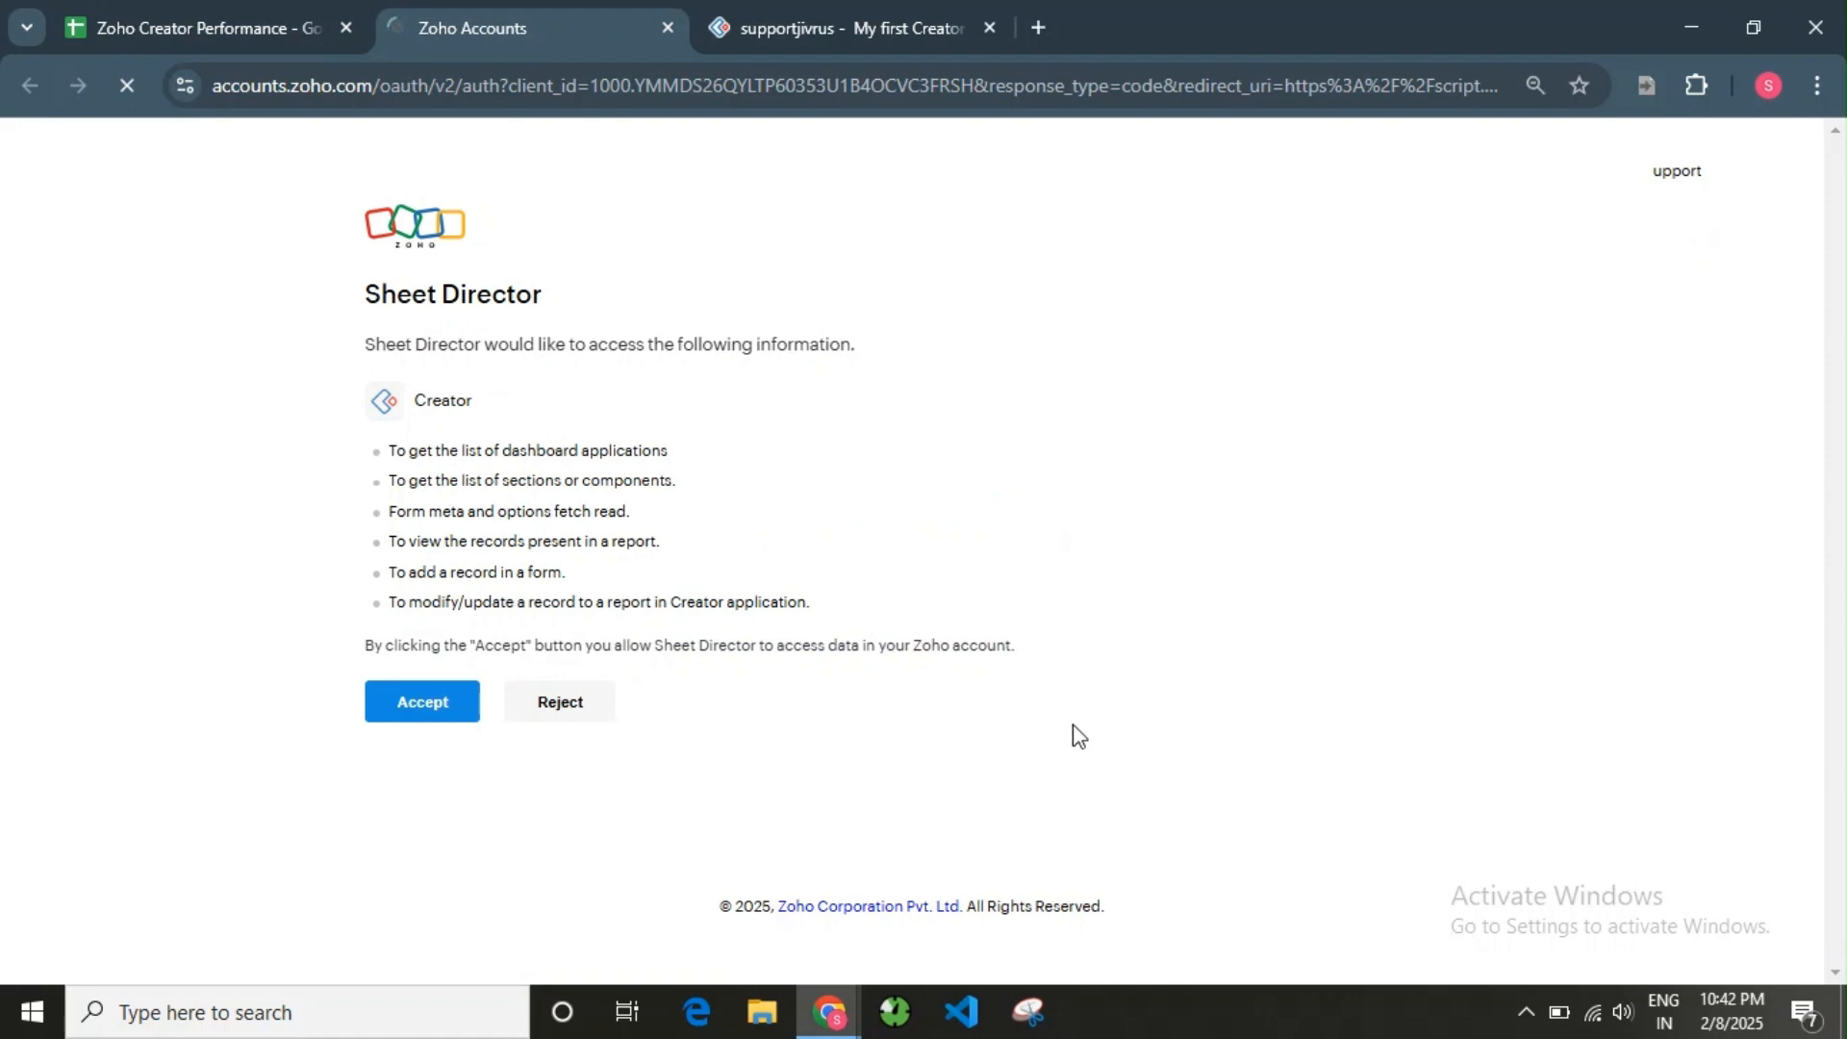
left_click(414, 711)
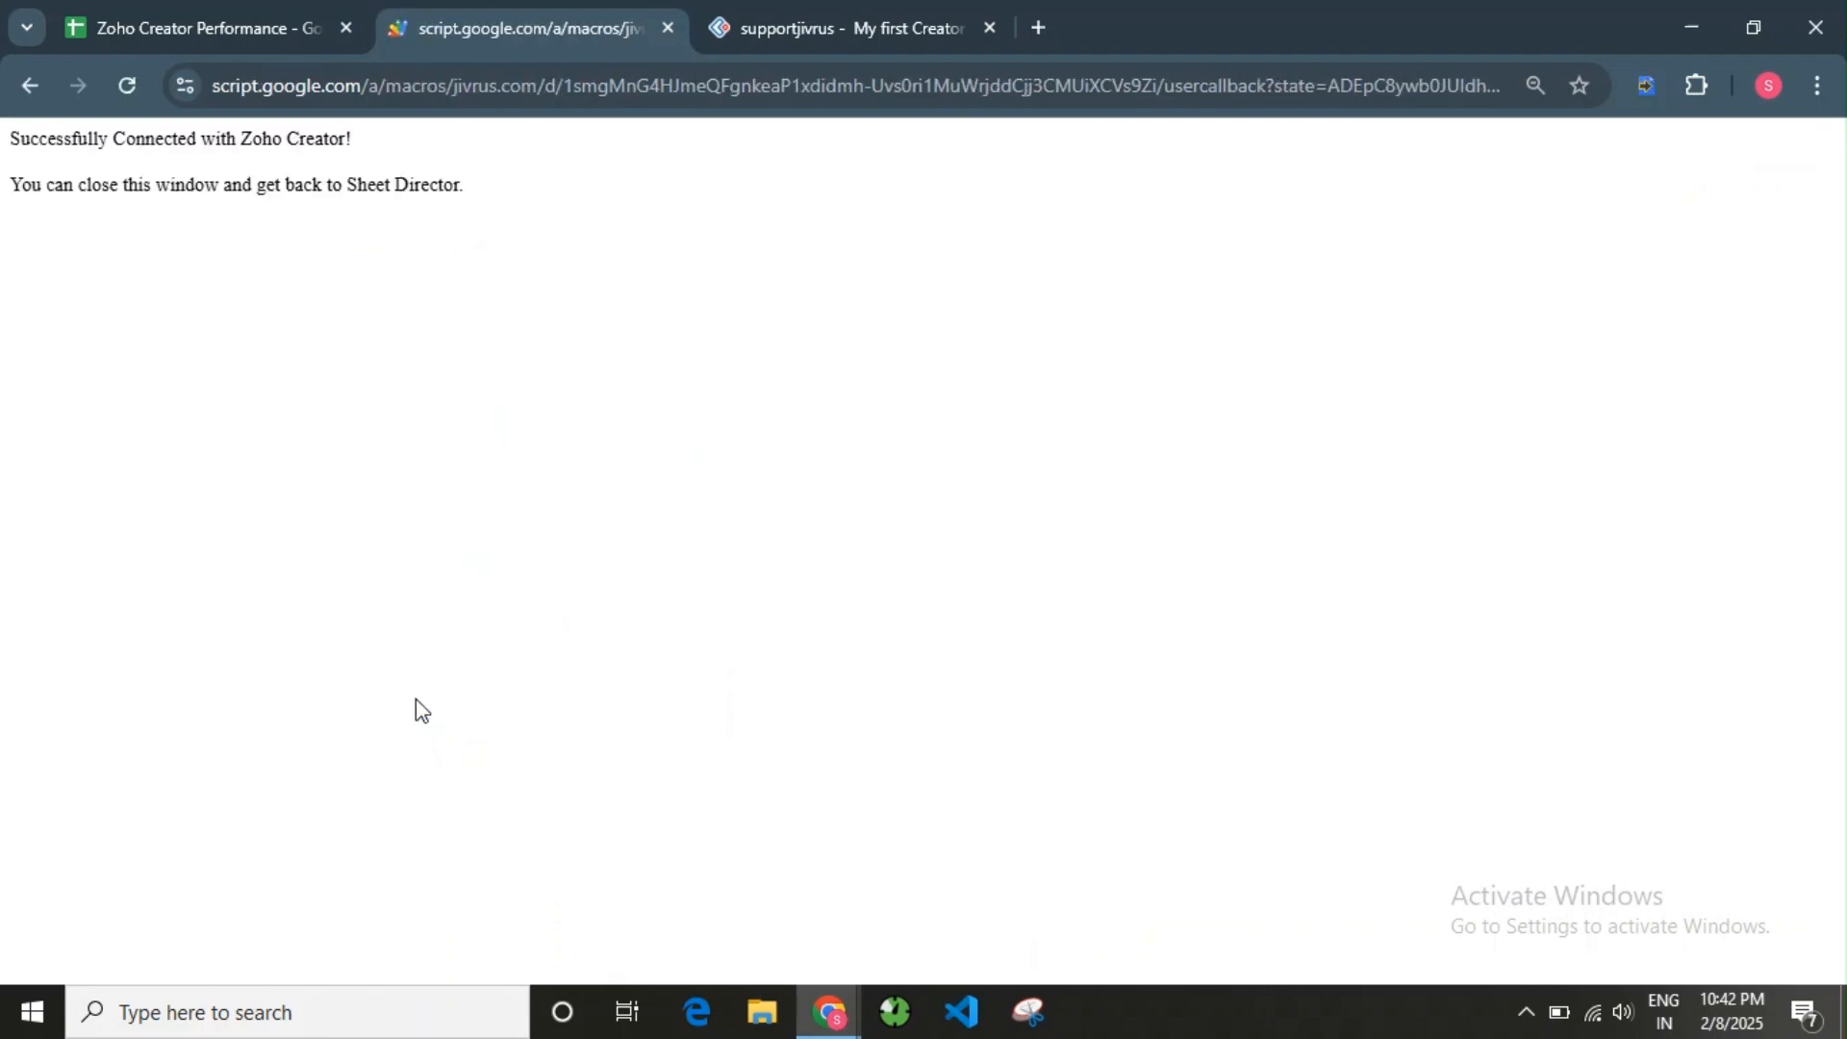
left_click(667, 27)
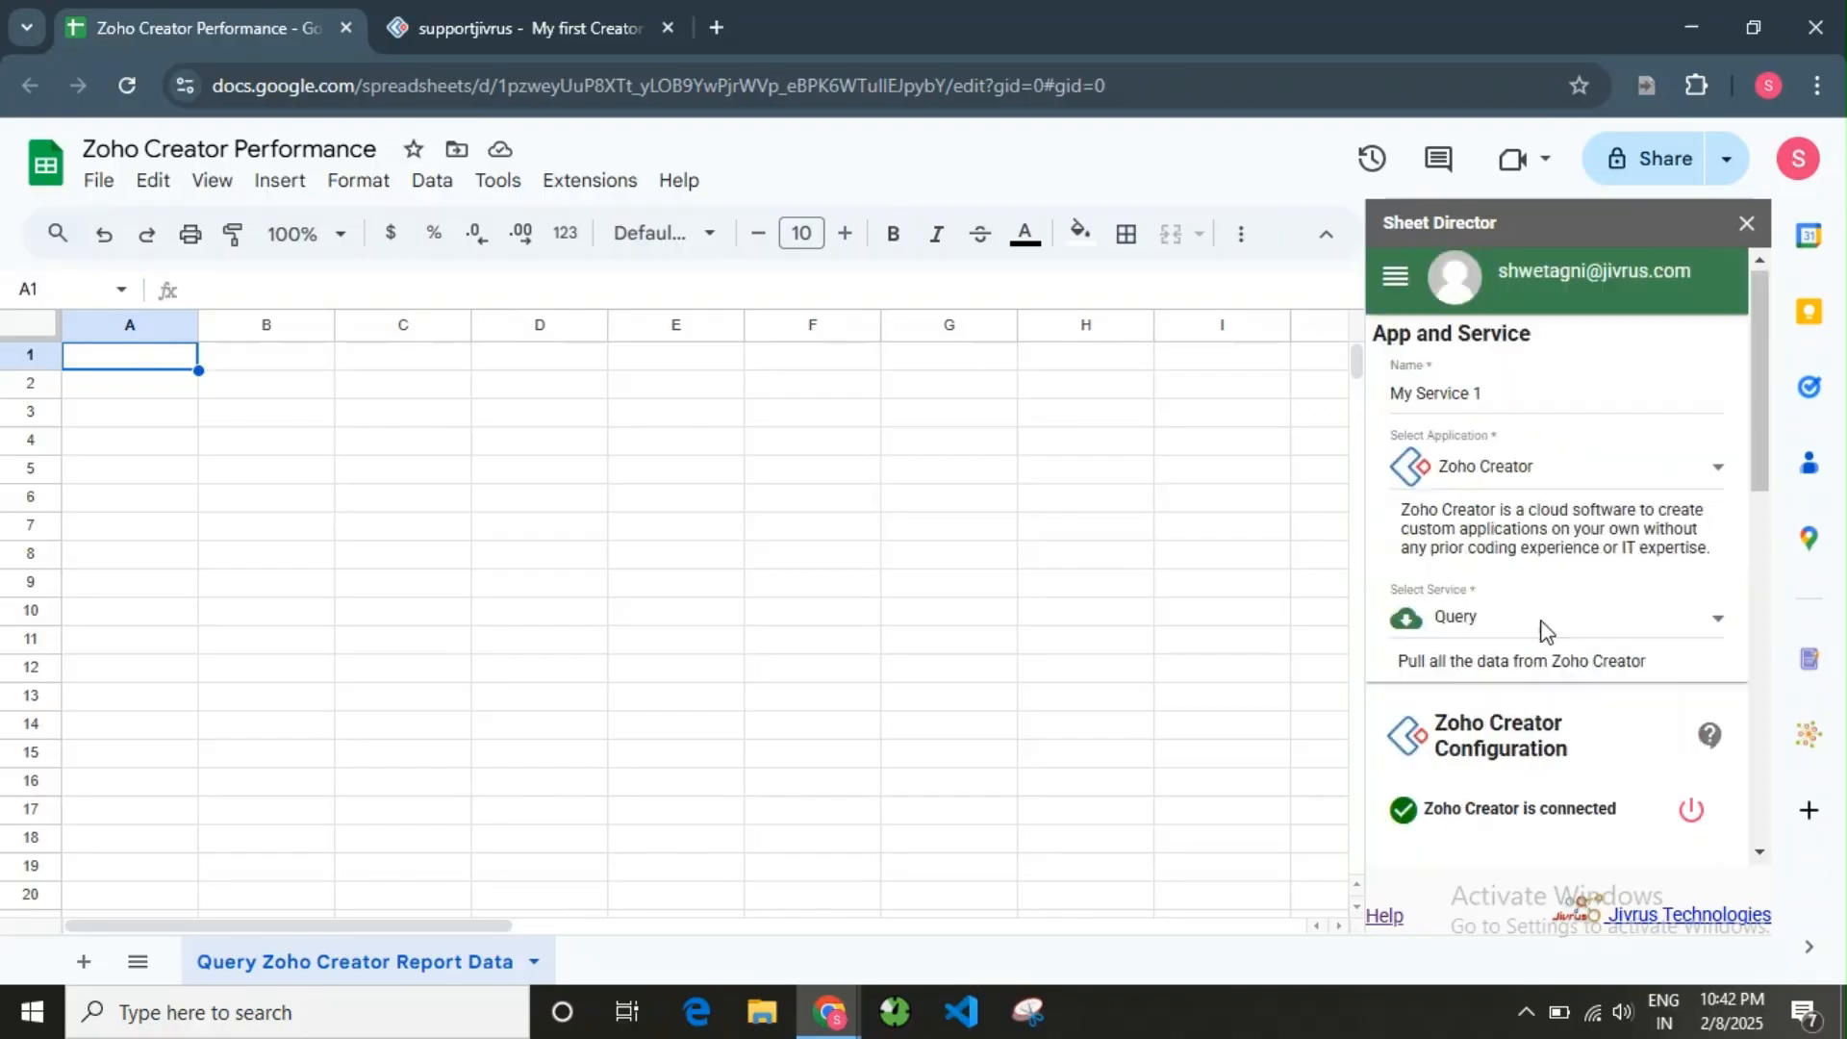
- Rename the service to "Zoho Creator Query Service"
left_click(1442, 394)
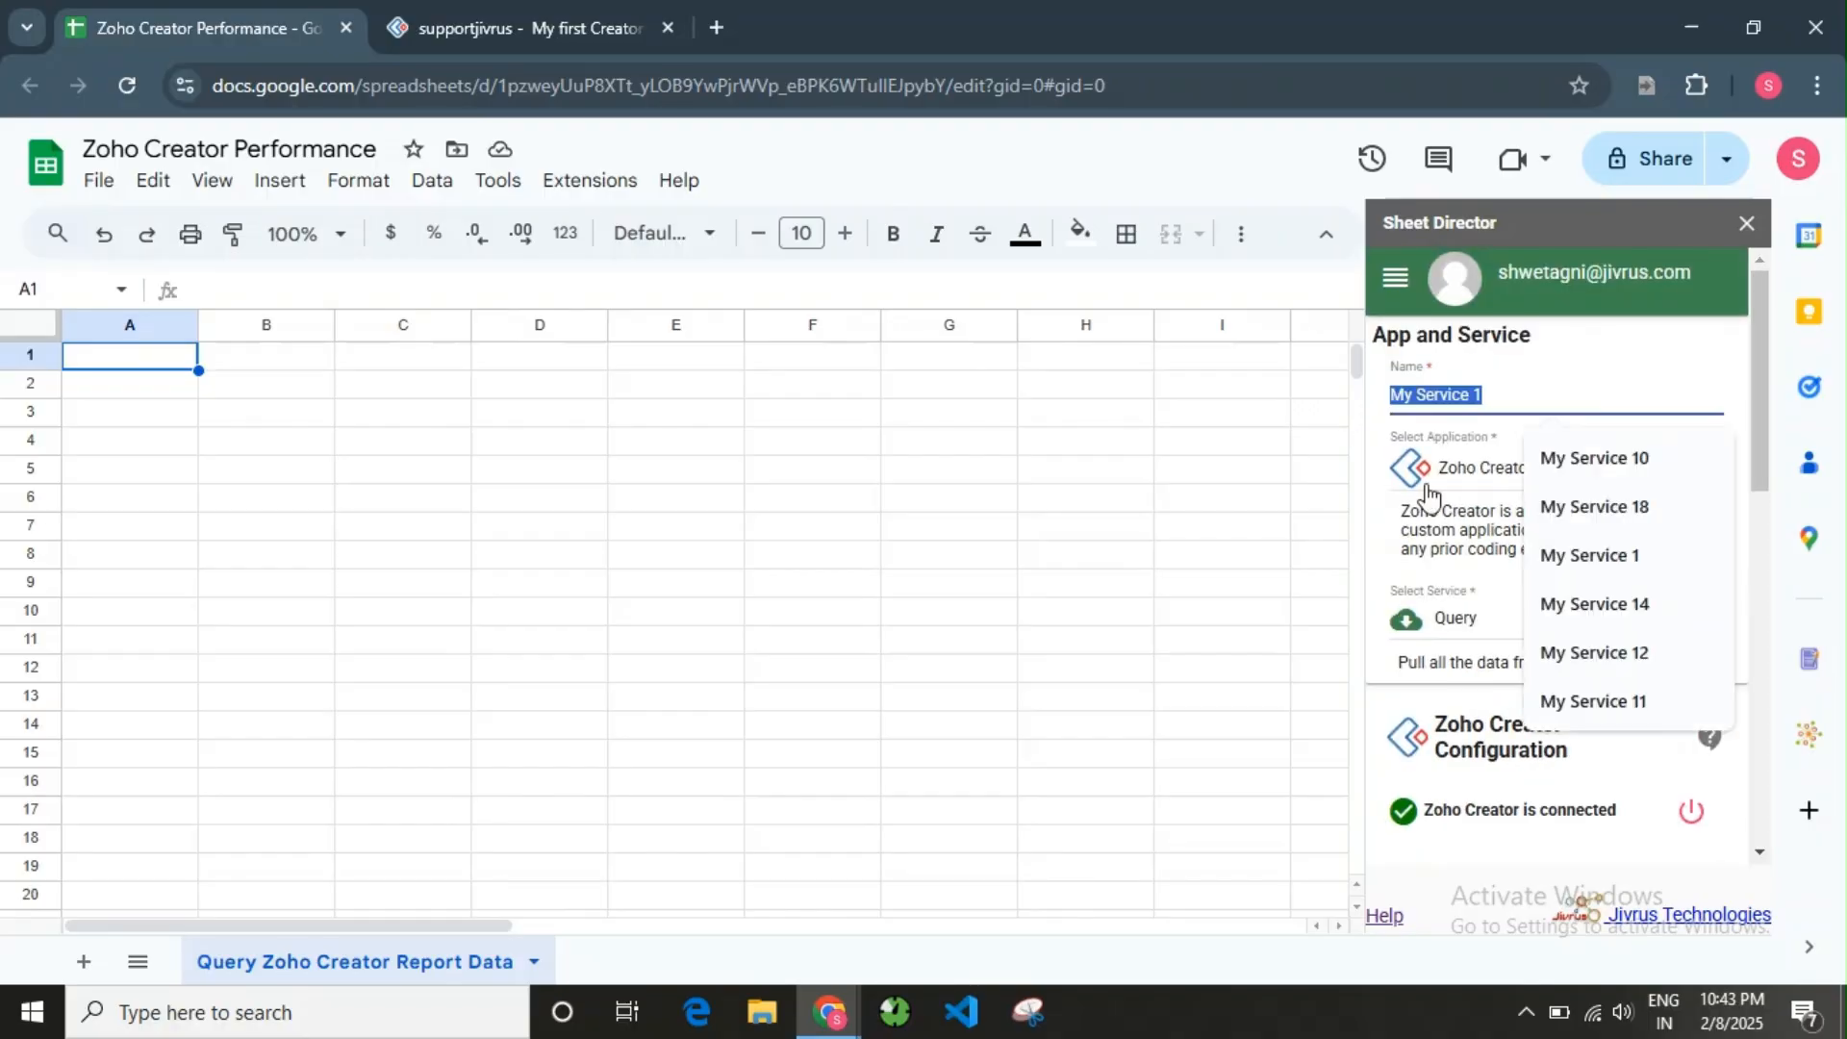
type("Zoho Creator Quer")
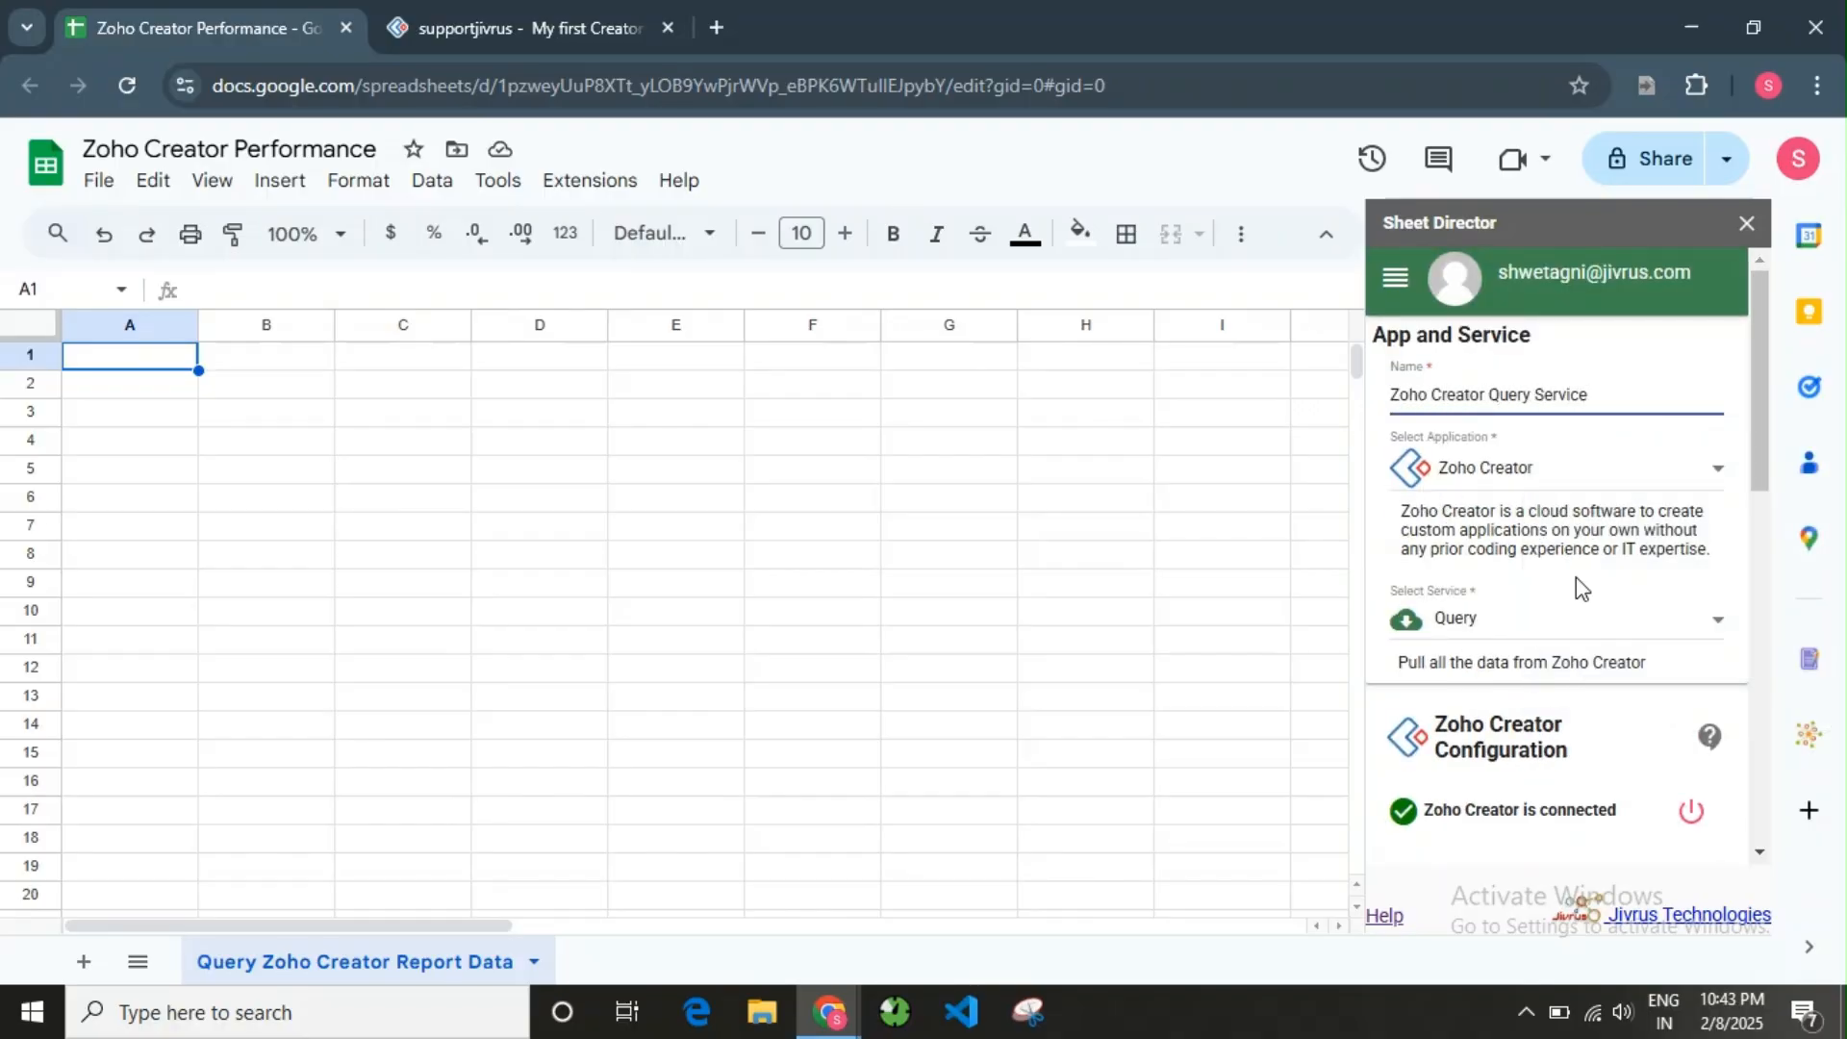
scroll(1577, 582, "down", 1)
scroll(1539, 605, "up", 1)
- Configure the query source as My first Creator app, with the Approval Request form and the All Leave Requests report
scroll(1472, 639, "down", 3)
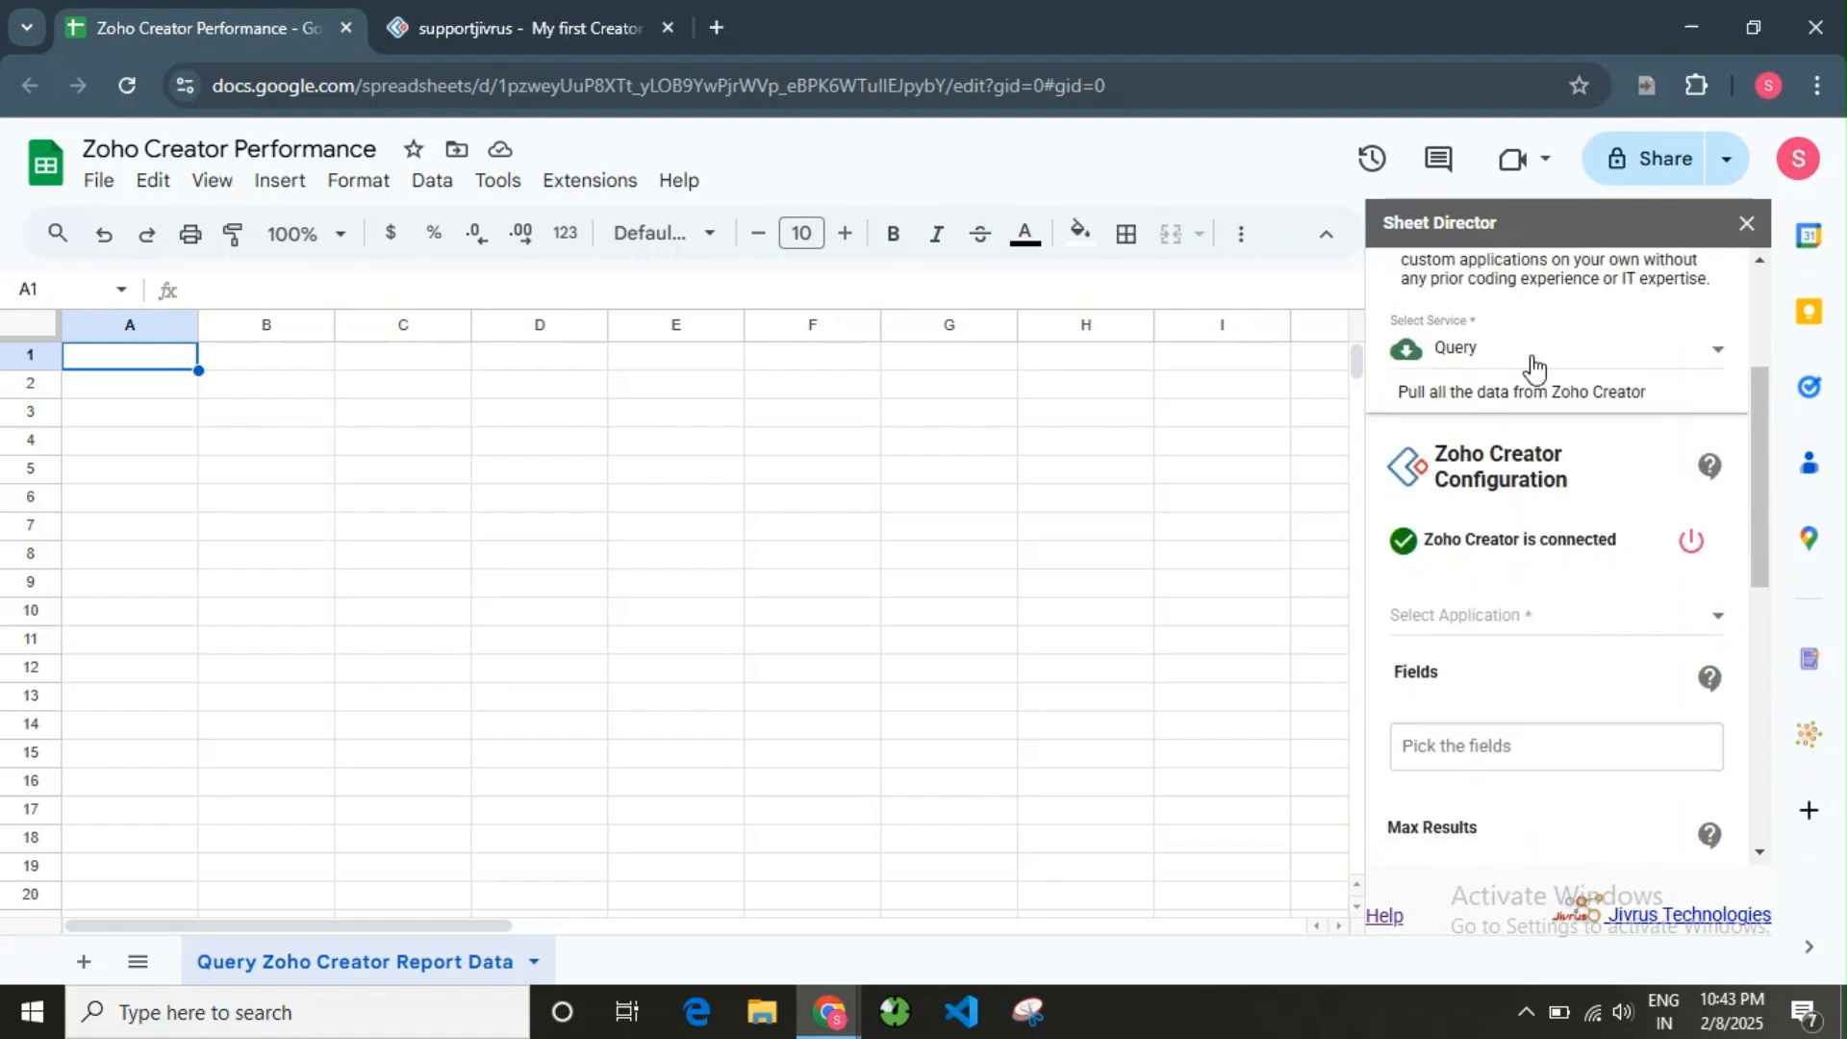
scroll(1522, 423, "down", 2)
left_click(1506, 491)
left_click(1506, 482)
left_click(1475, 564)
left_click(1477, 568)
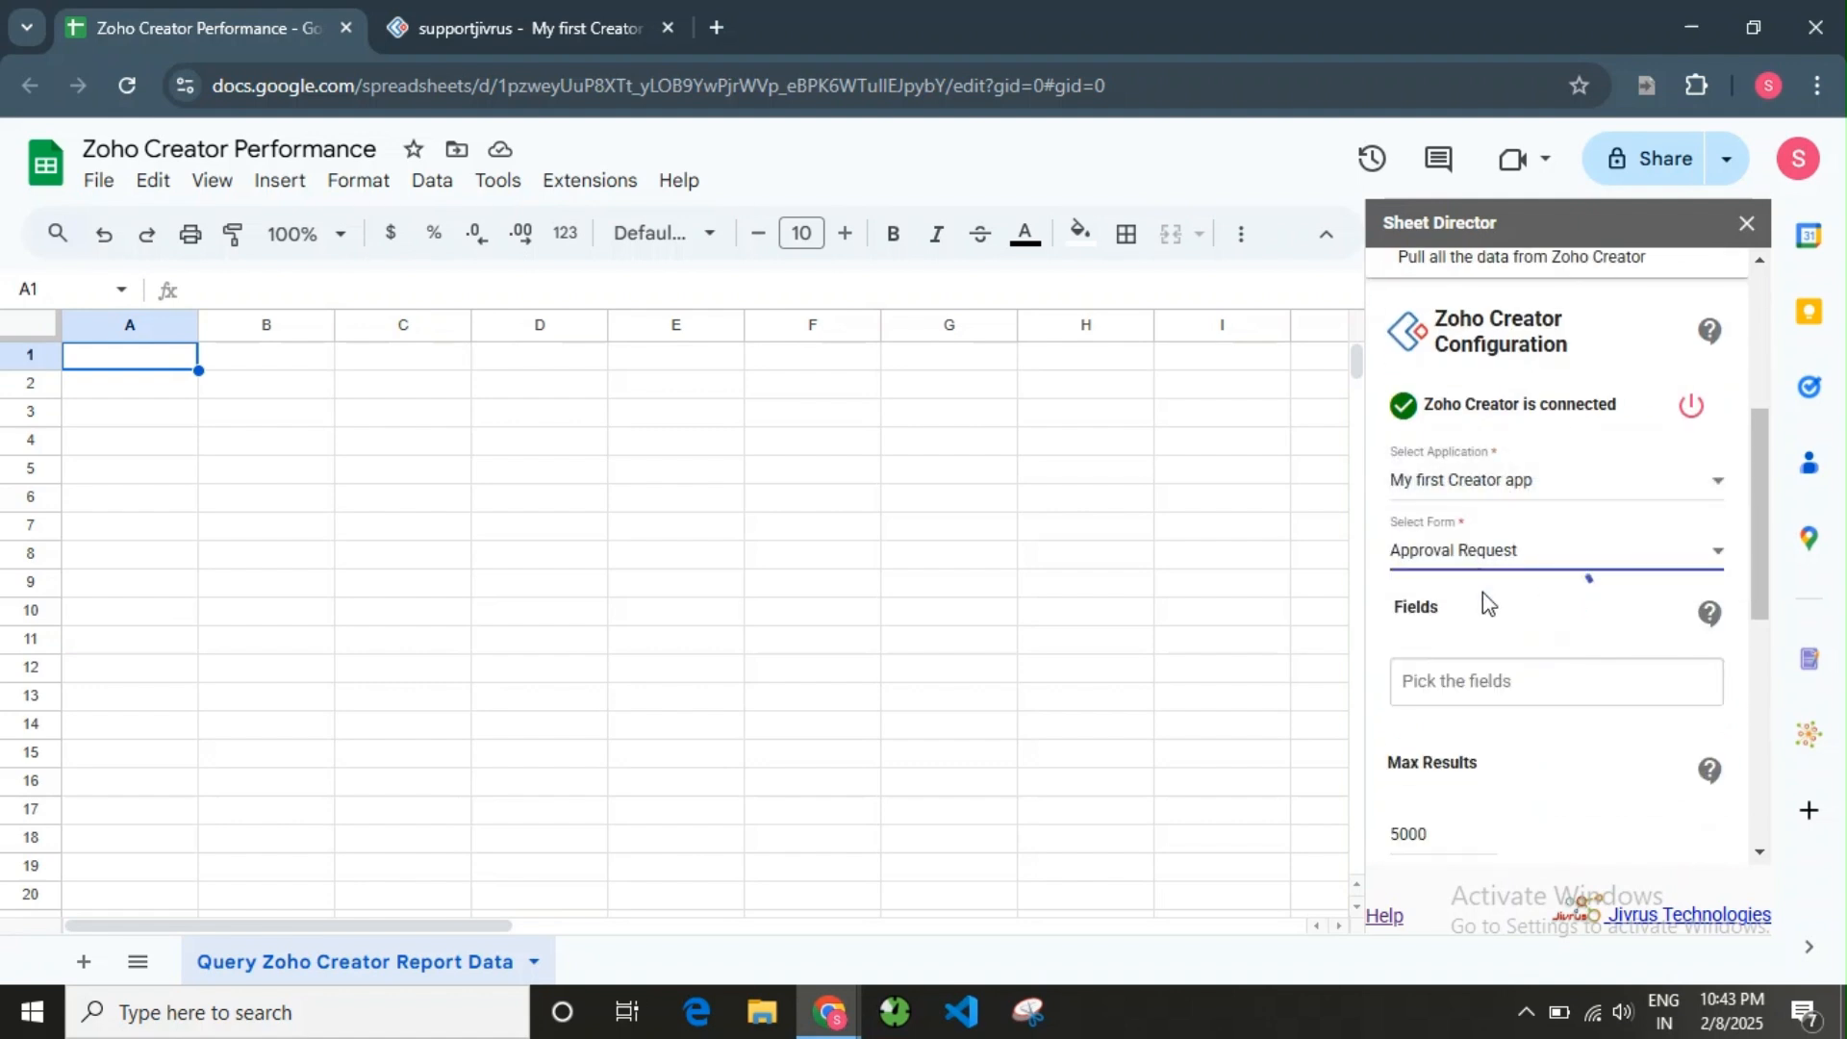
scroll(1491, 558, "down", 2)
left_click(1486, 502)
left_click(1477, 501)
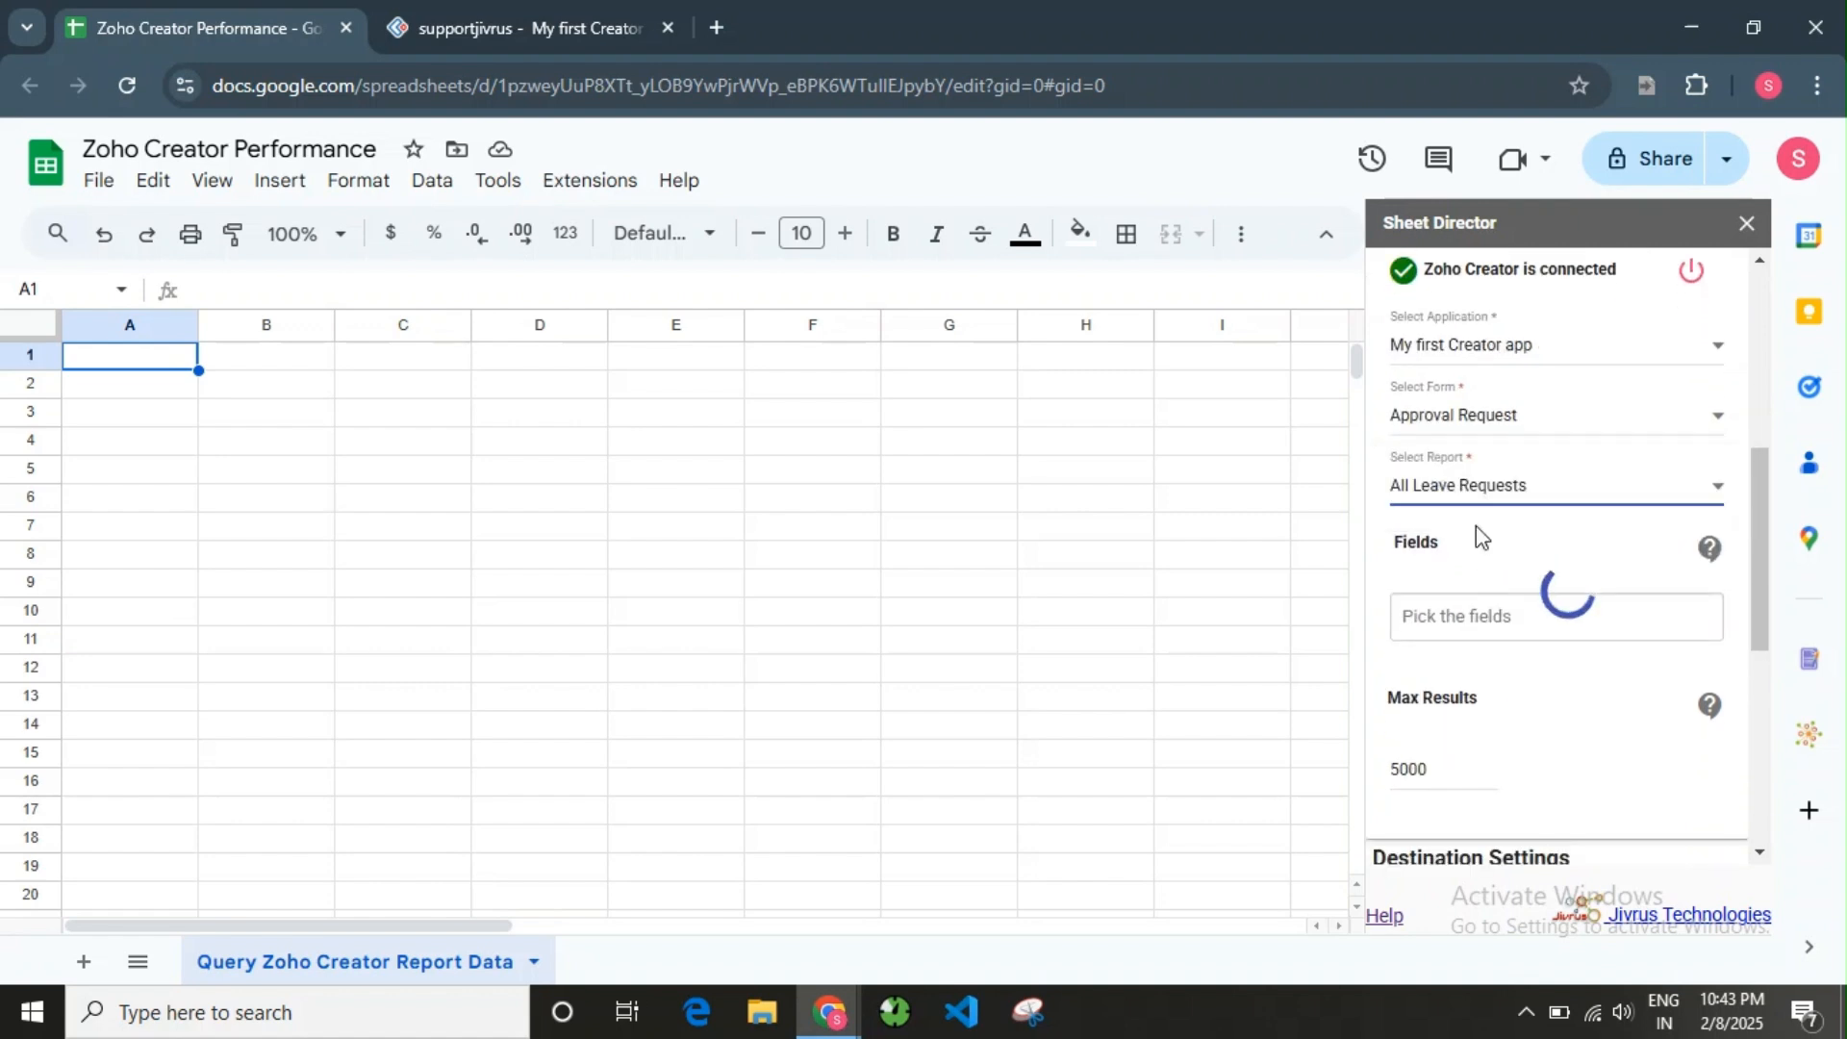
- Pick the fields ID, Department, Employee Id, Reason and Type of Leave for the query
left_click(1457, 621)
left_click(1494, 769)
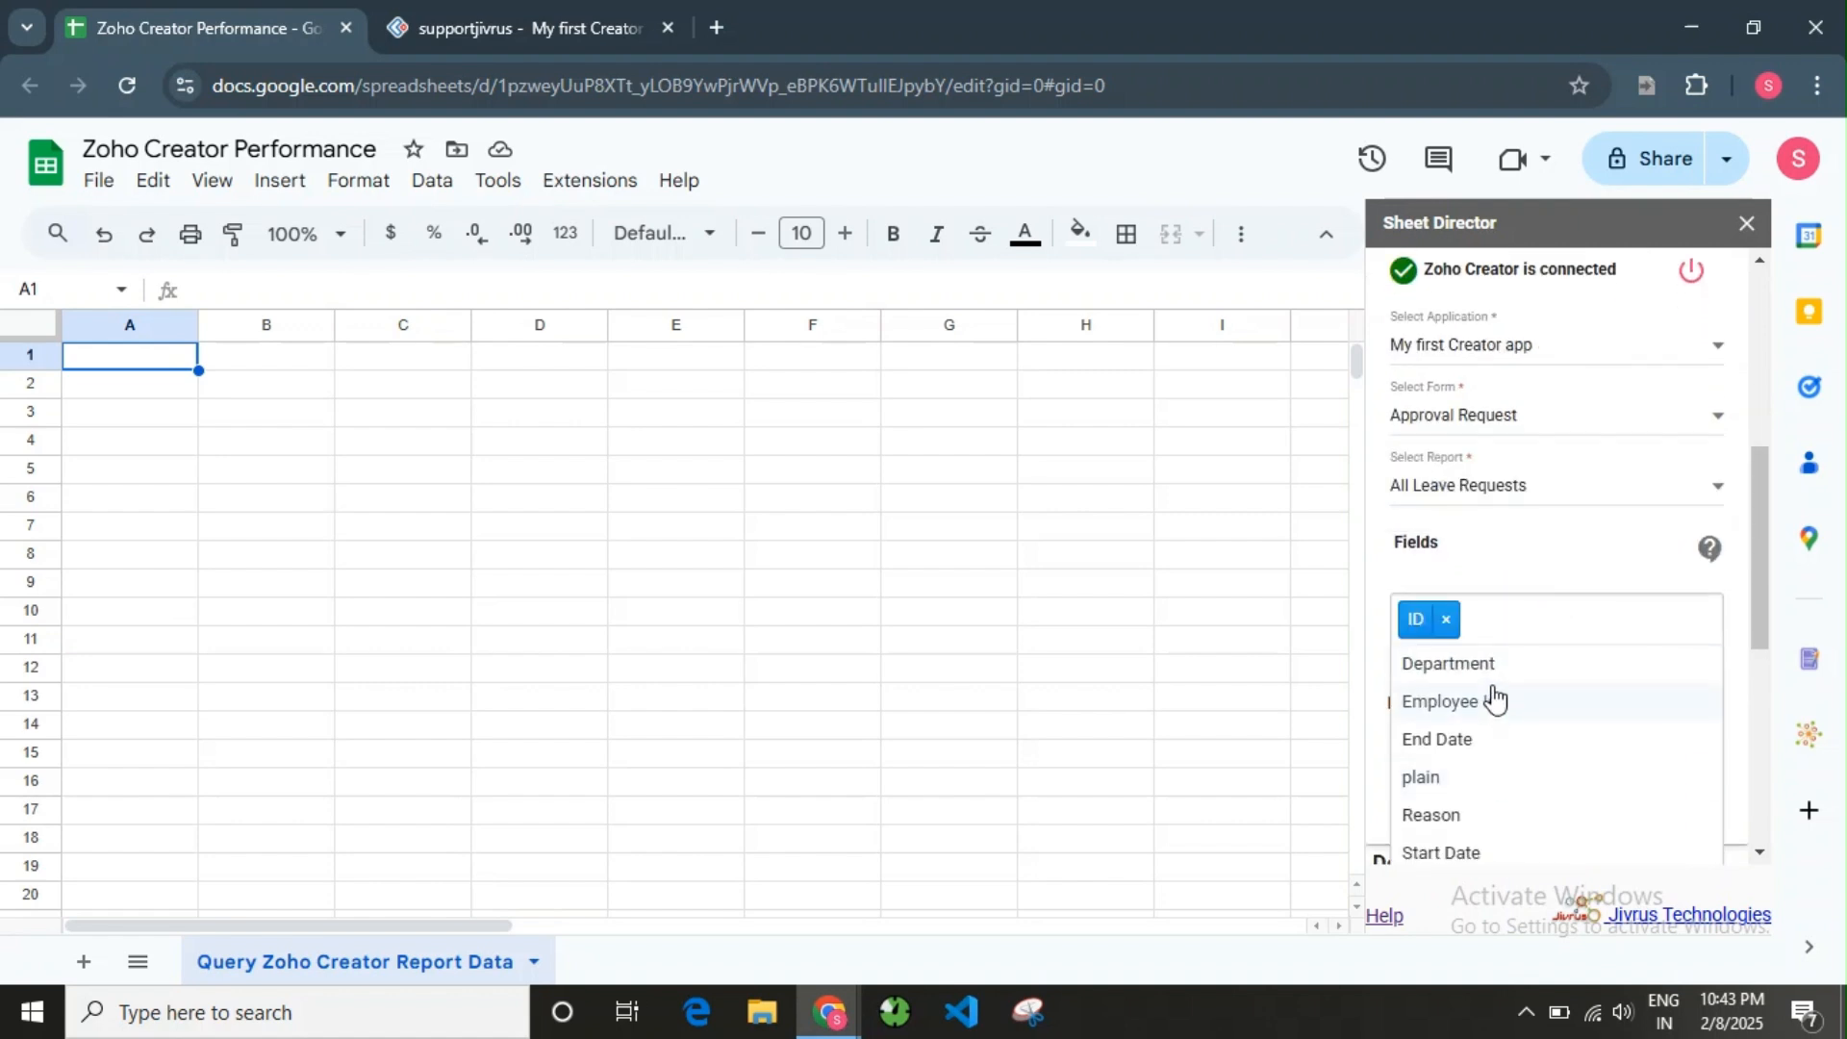
left_click(1496, 666)
left_click(1508, 680)
left_click(1492, 786)
left_click(1509, 821)
left_click(1591, 566)
- Limit the query's maximum results to 25
scroll(1552, 690, "down", 1)
left_click(1428, 735)
double_click(1411, 722)
type("25")
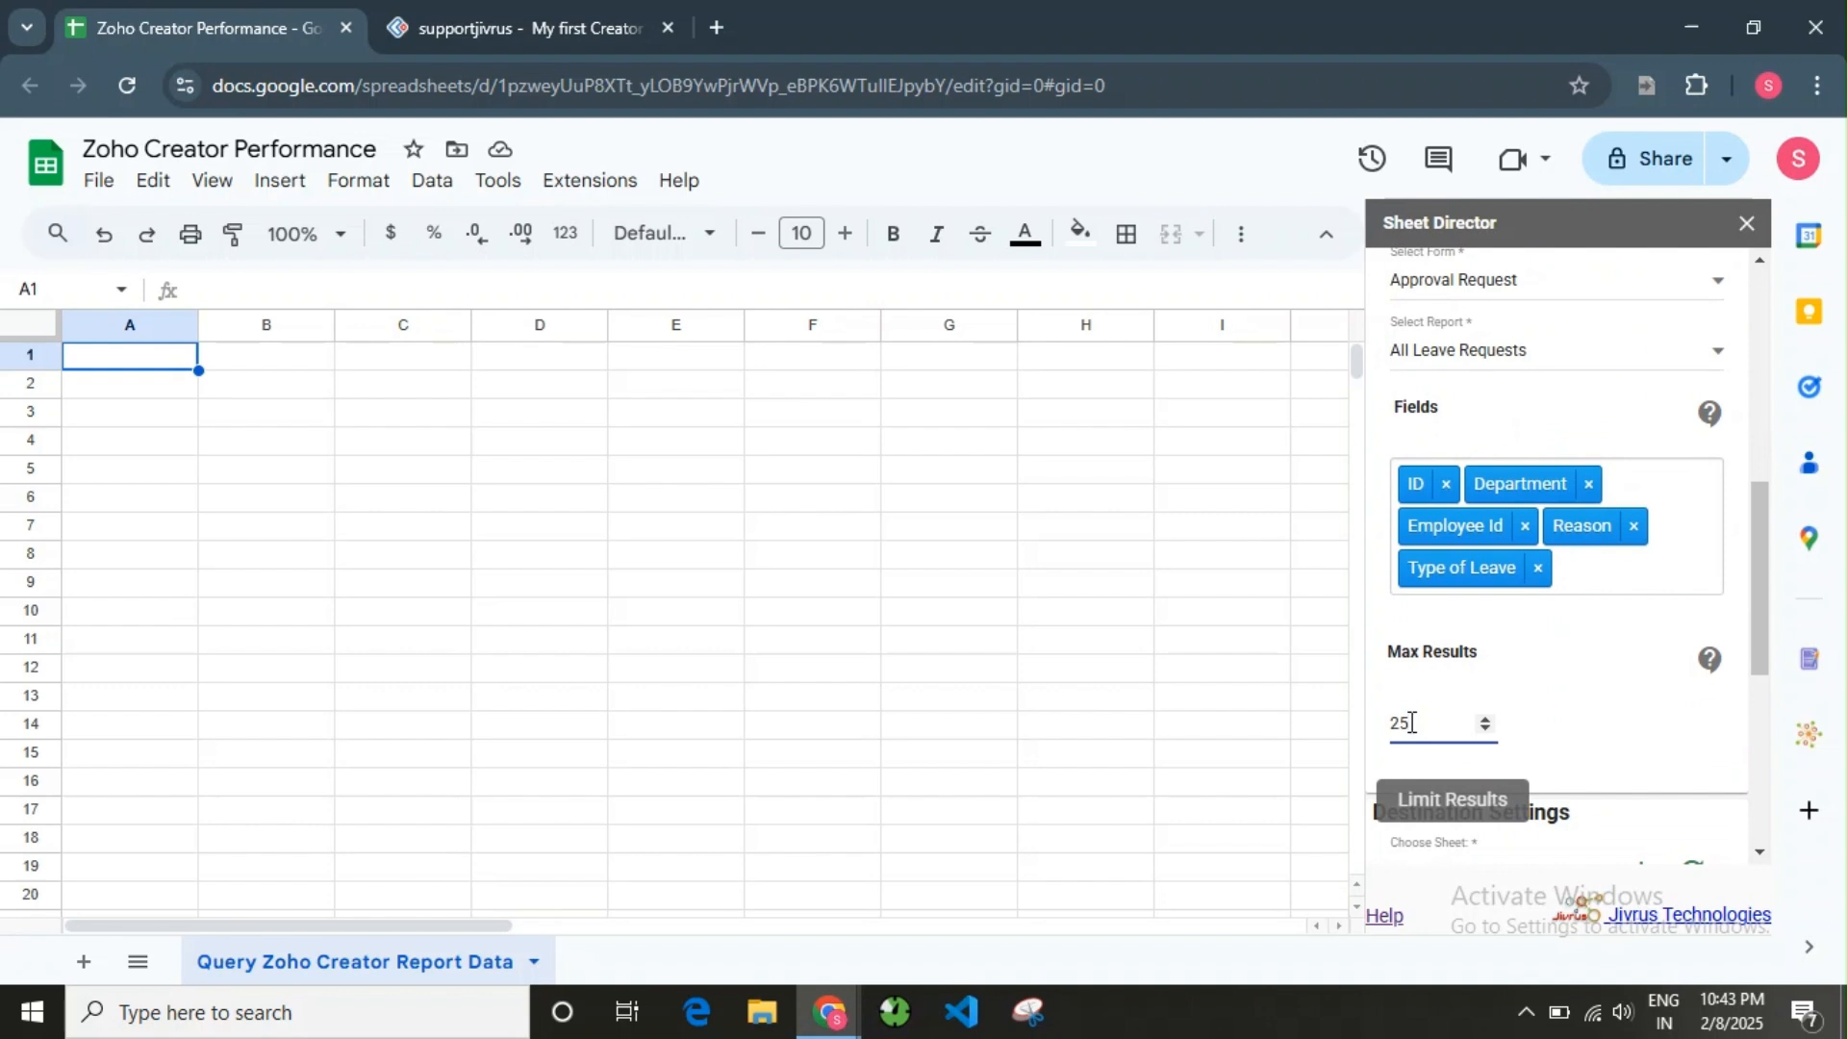
- Choose the Query Zoho Creator Report Data sheet as the destination, starting at cell A1
scroll(1502, 721, "down", 3)
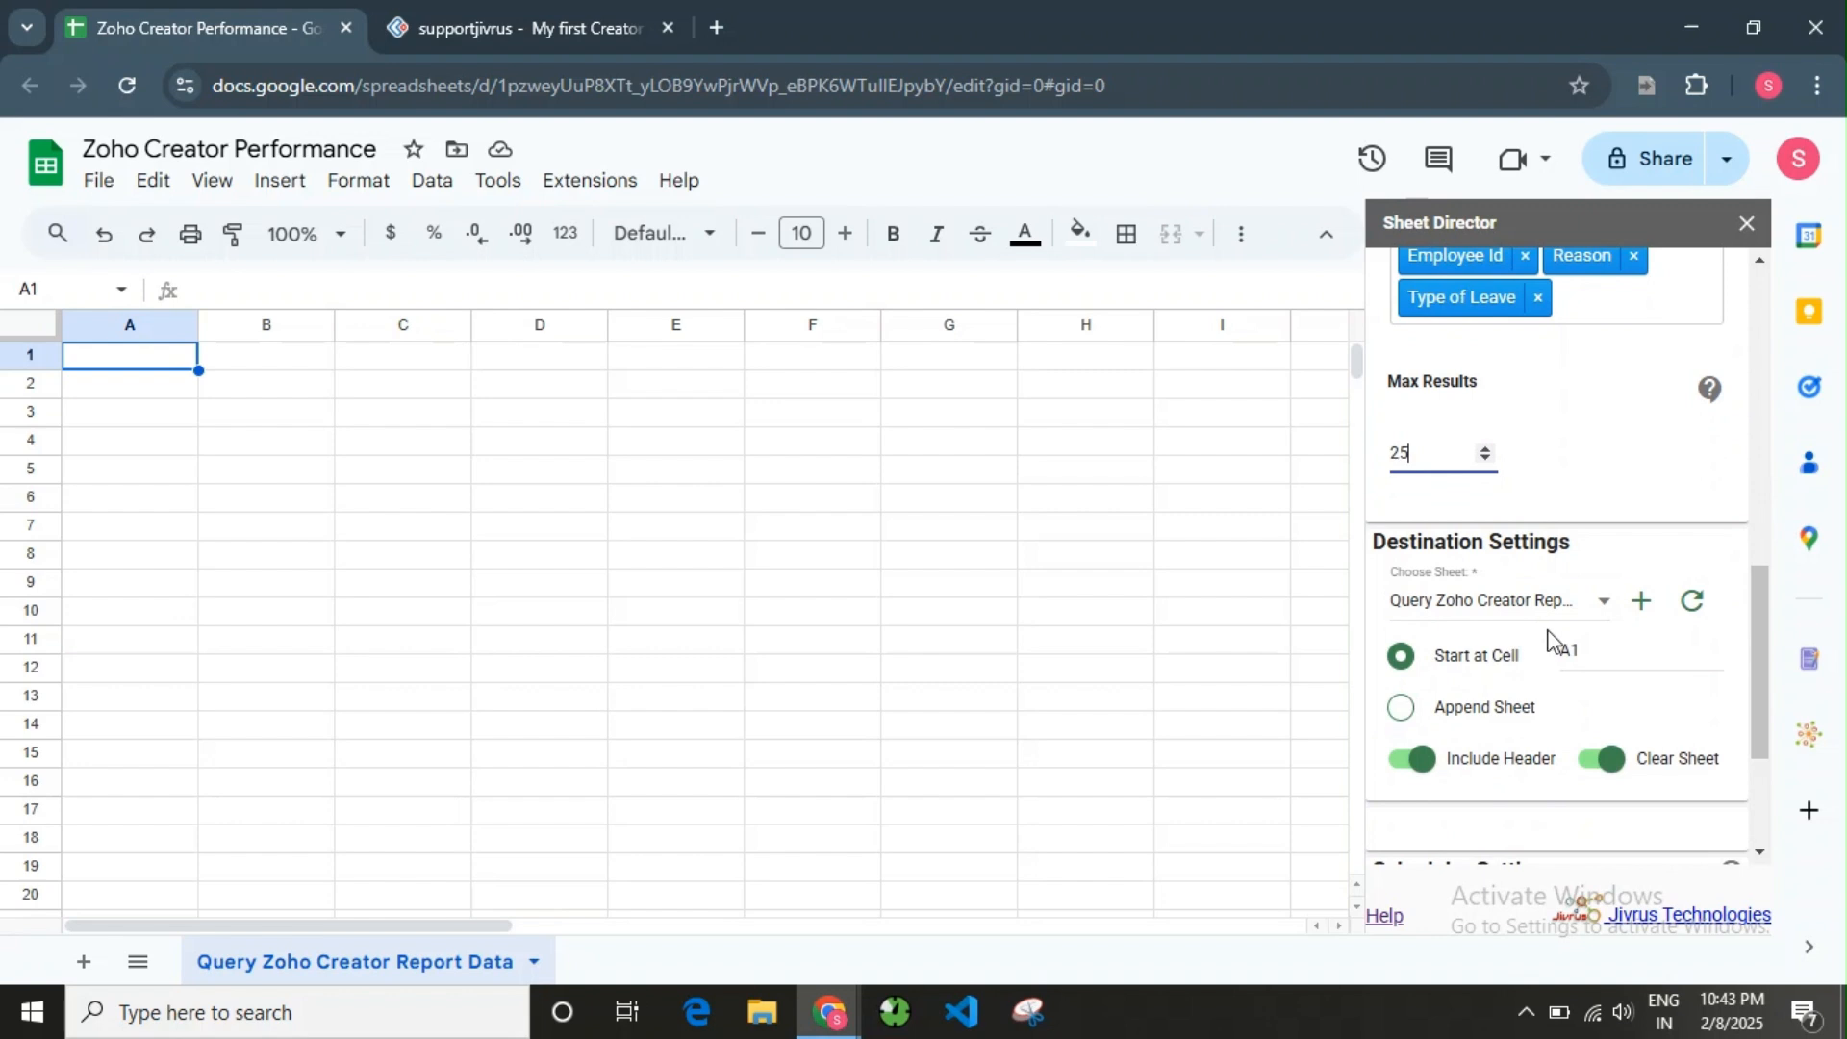
left_click(1479, 606)
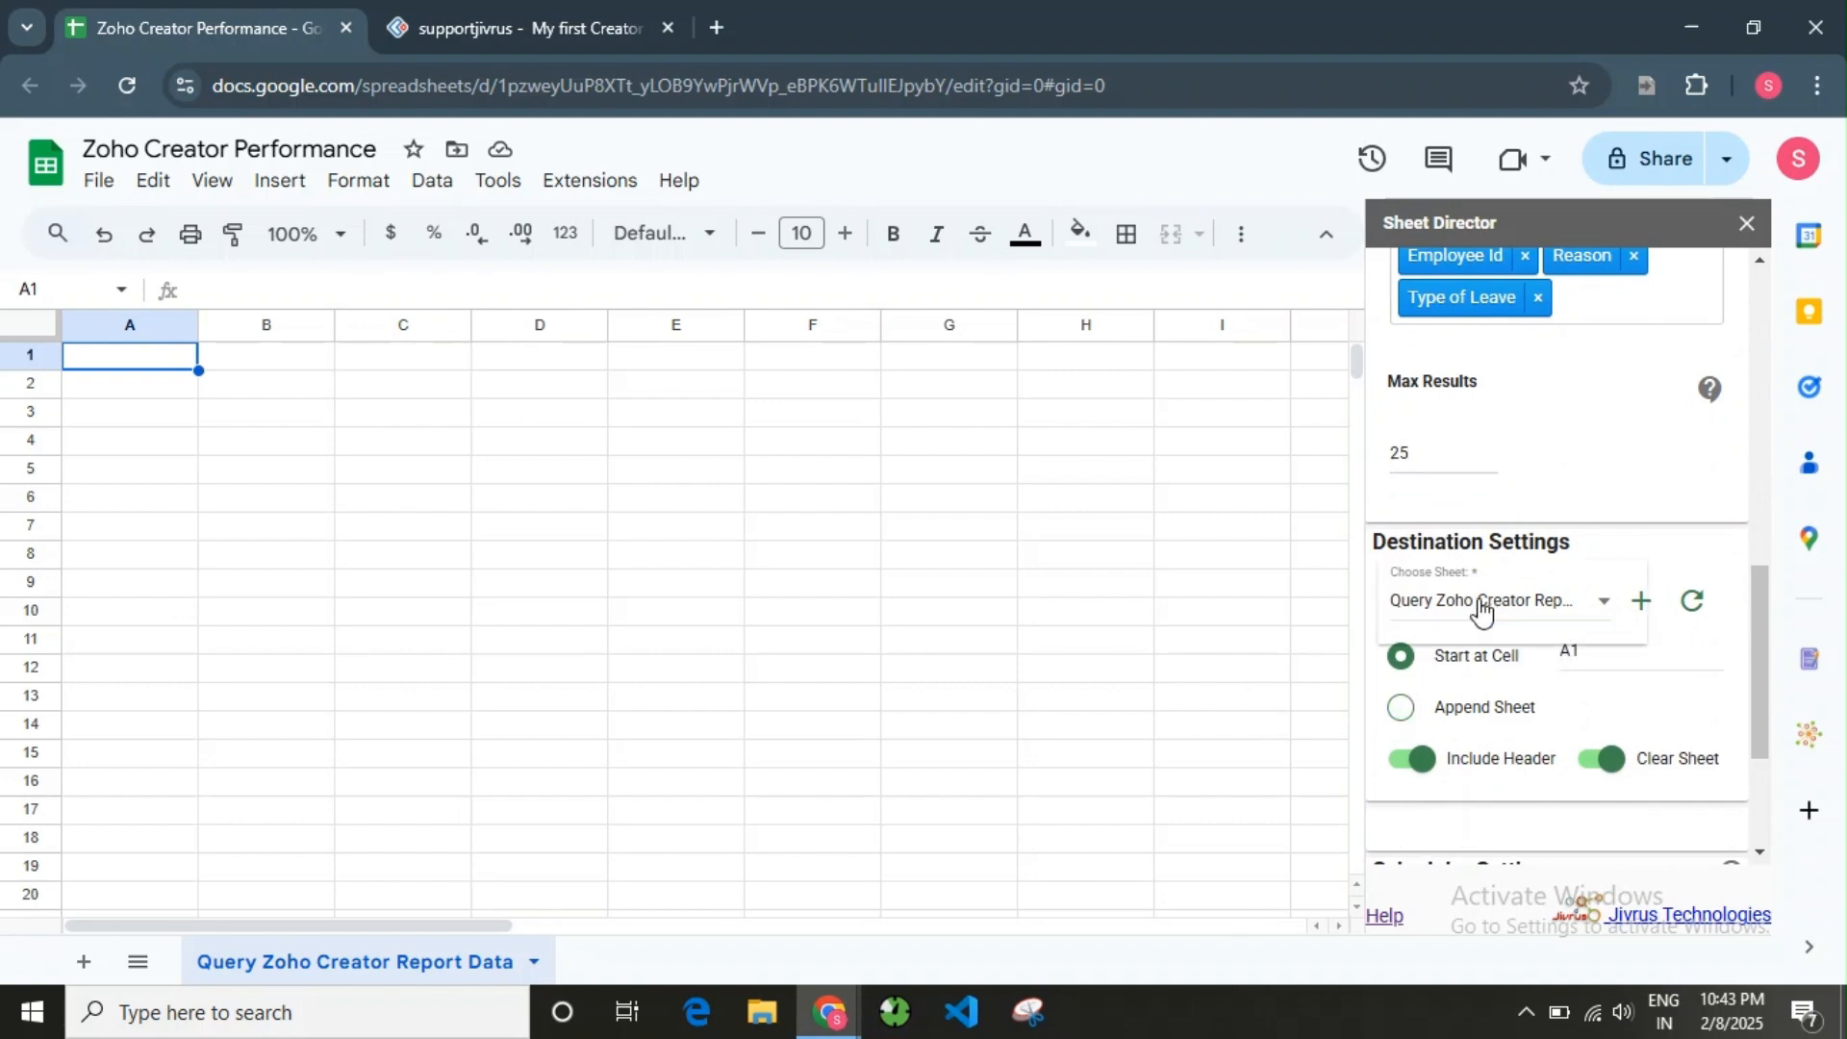
left_click(1492, 606)
left_click(1612, 657)
- Execute the query service to pull the leave request records into the sheet
scroll(1625, 685, "down", 1)
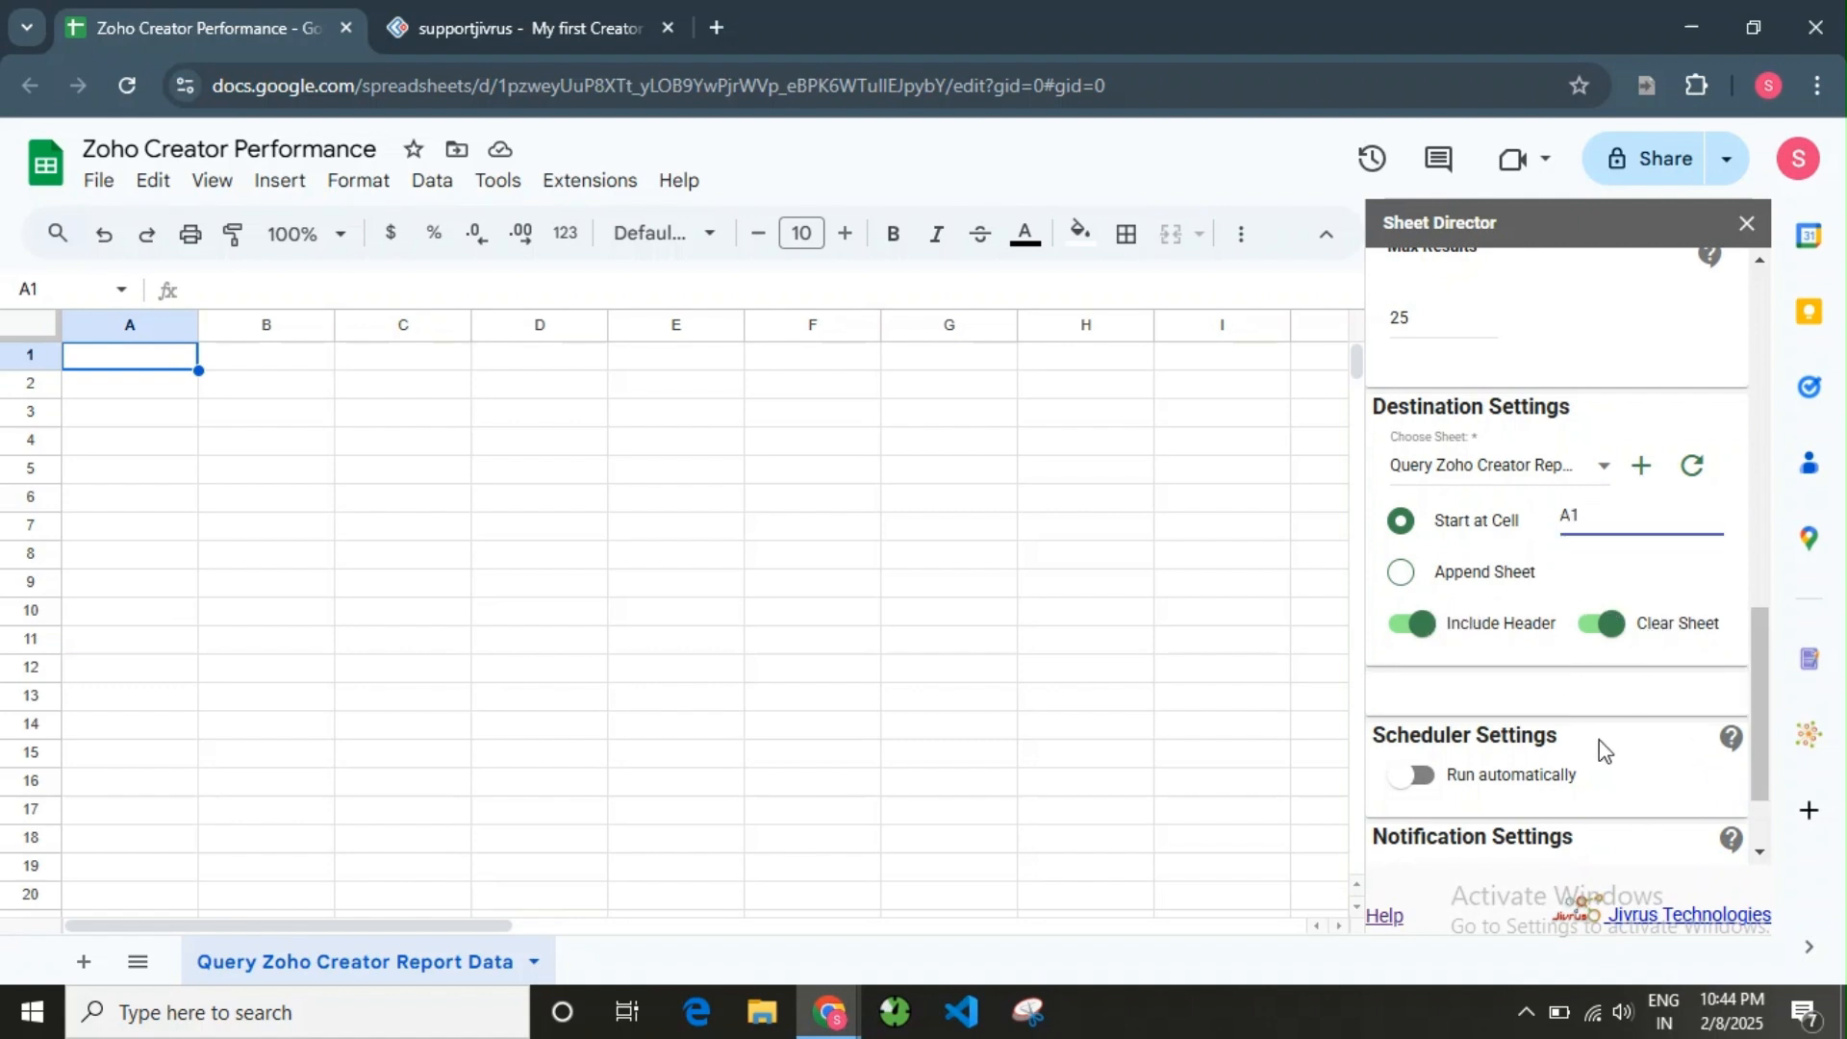
scroll(1601, 747, "down", 2)
left_click(1460, 827)
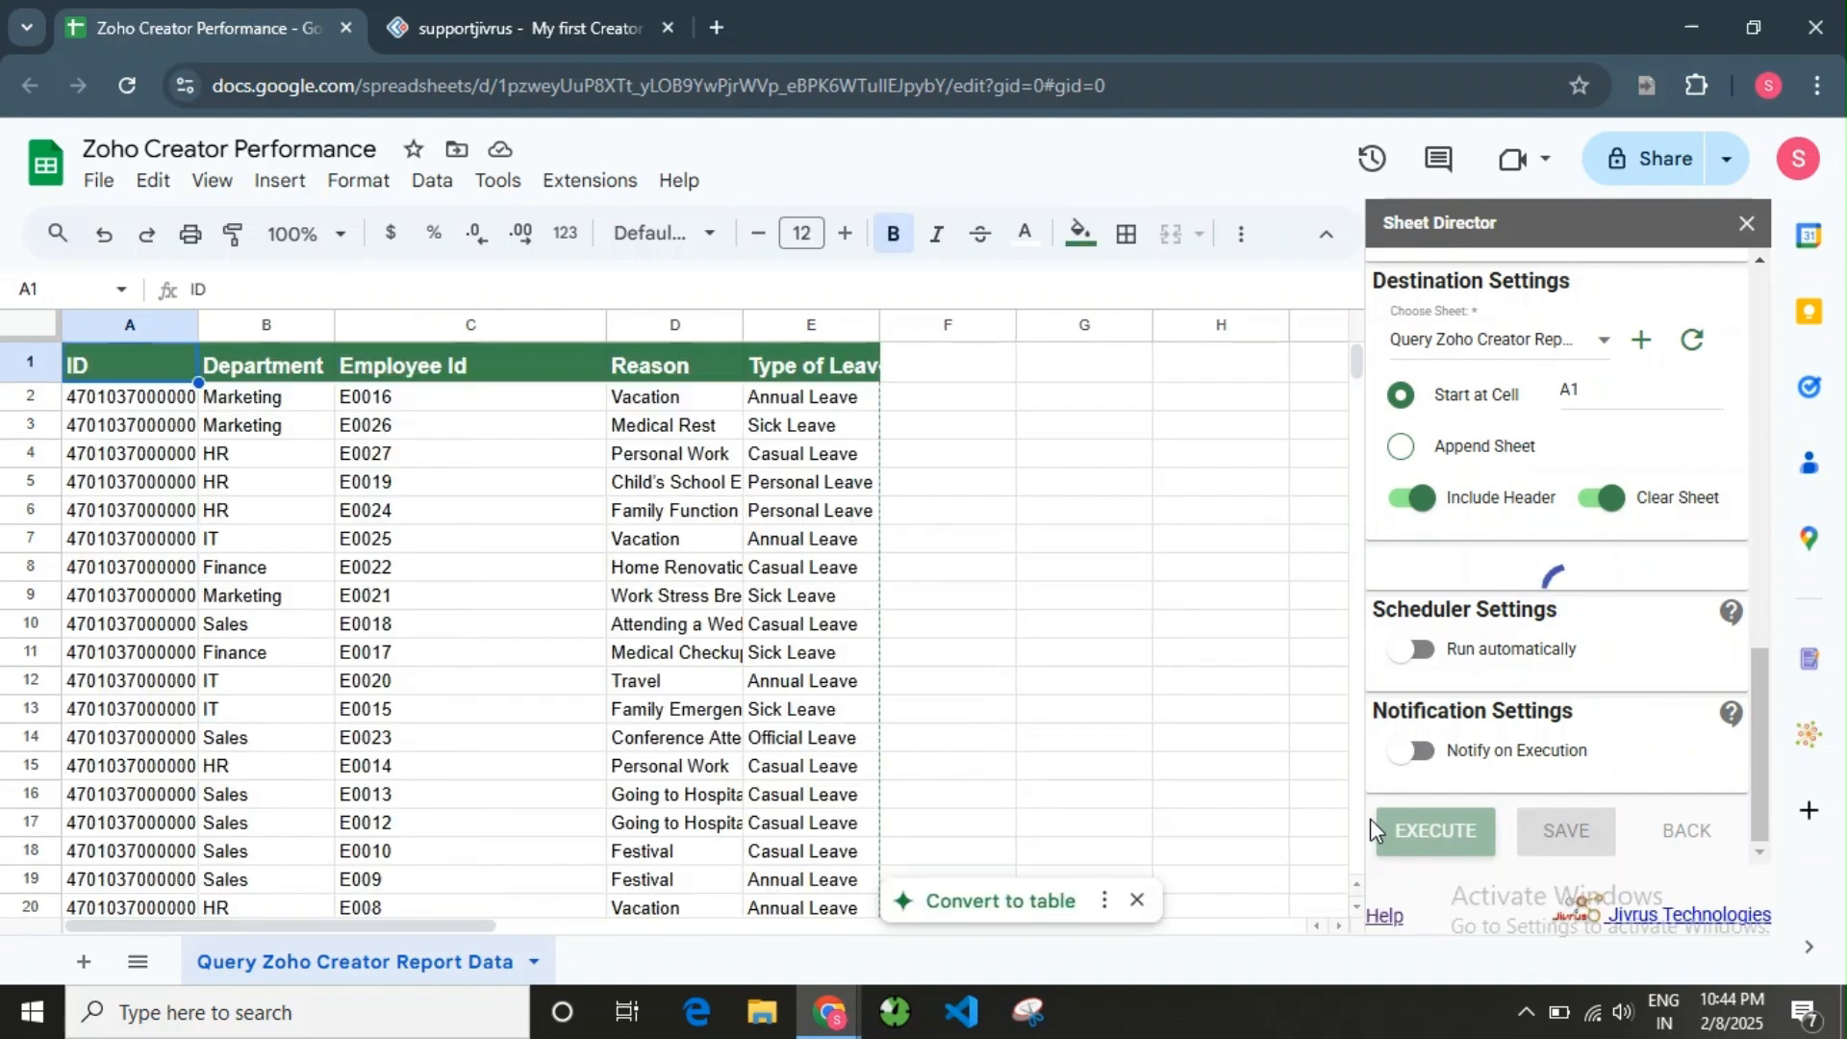
- Look through the imported leave records and reject the suggestion to convert them to a table
scroll(437, 620, "down", 3)
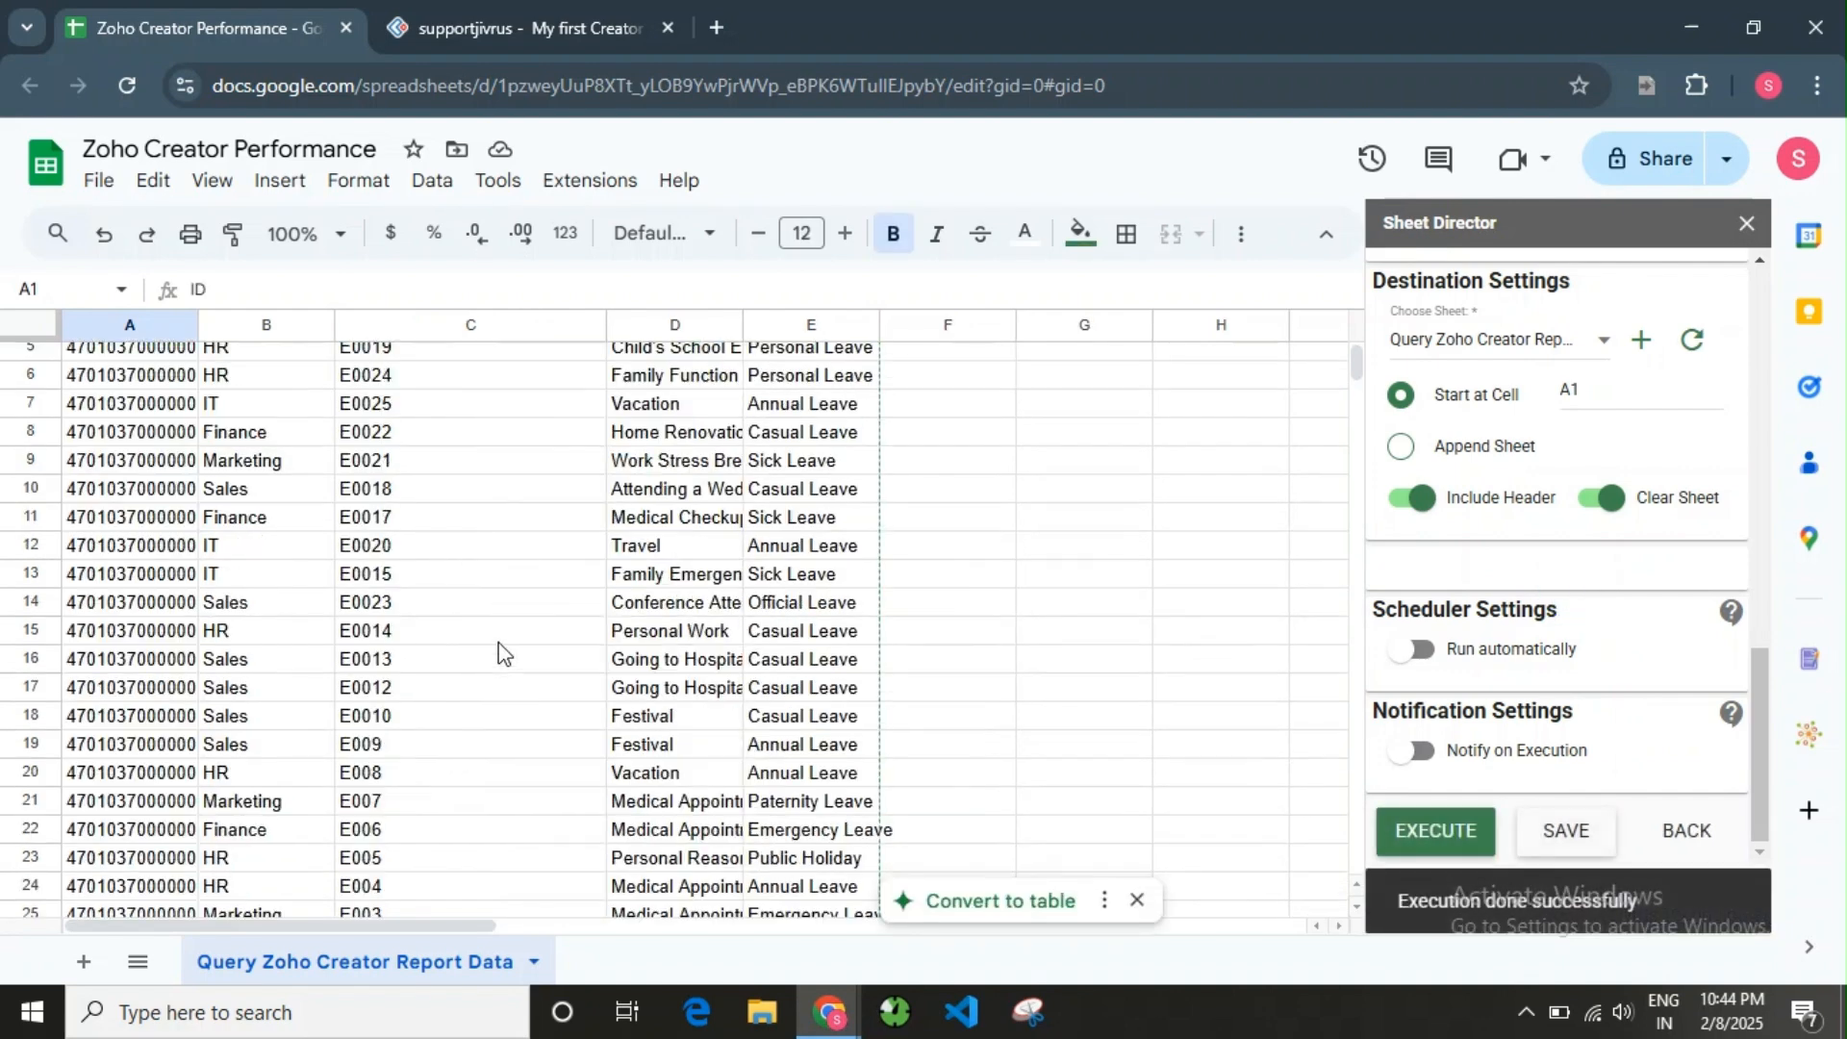
scroll(510, 817, "up", 2)
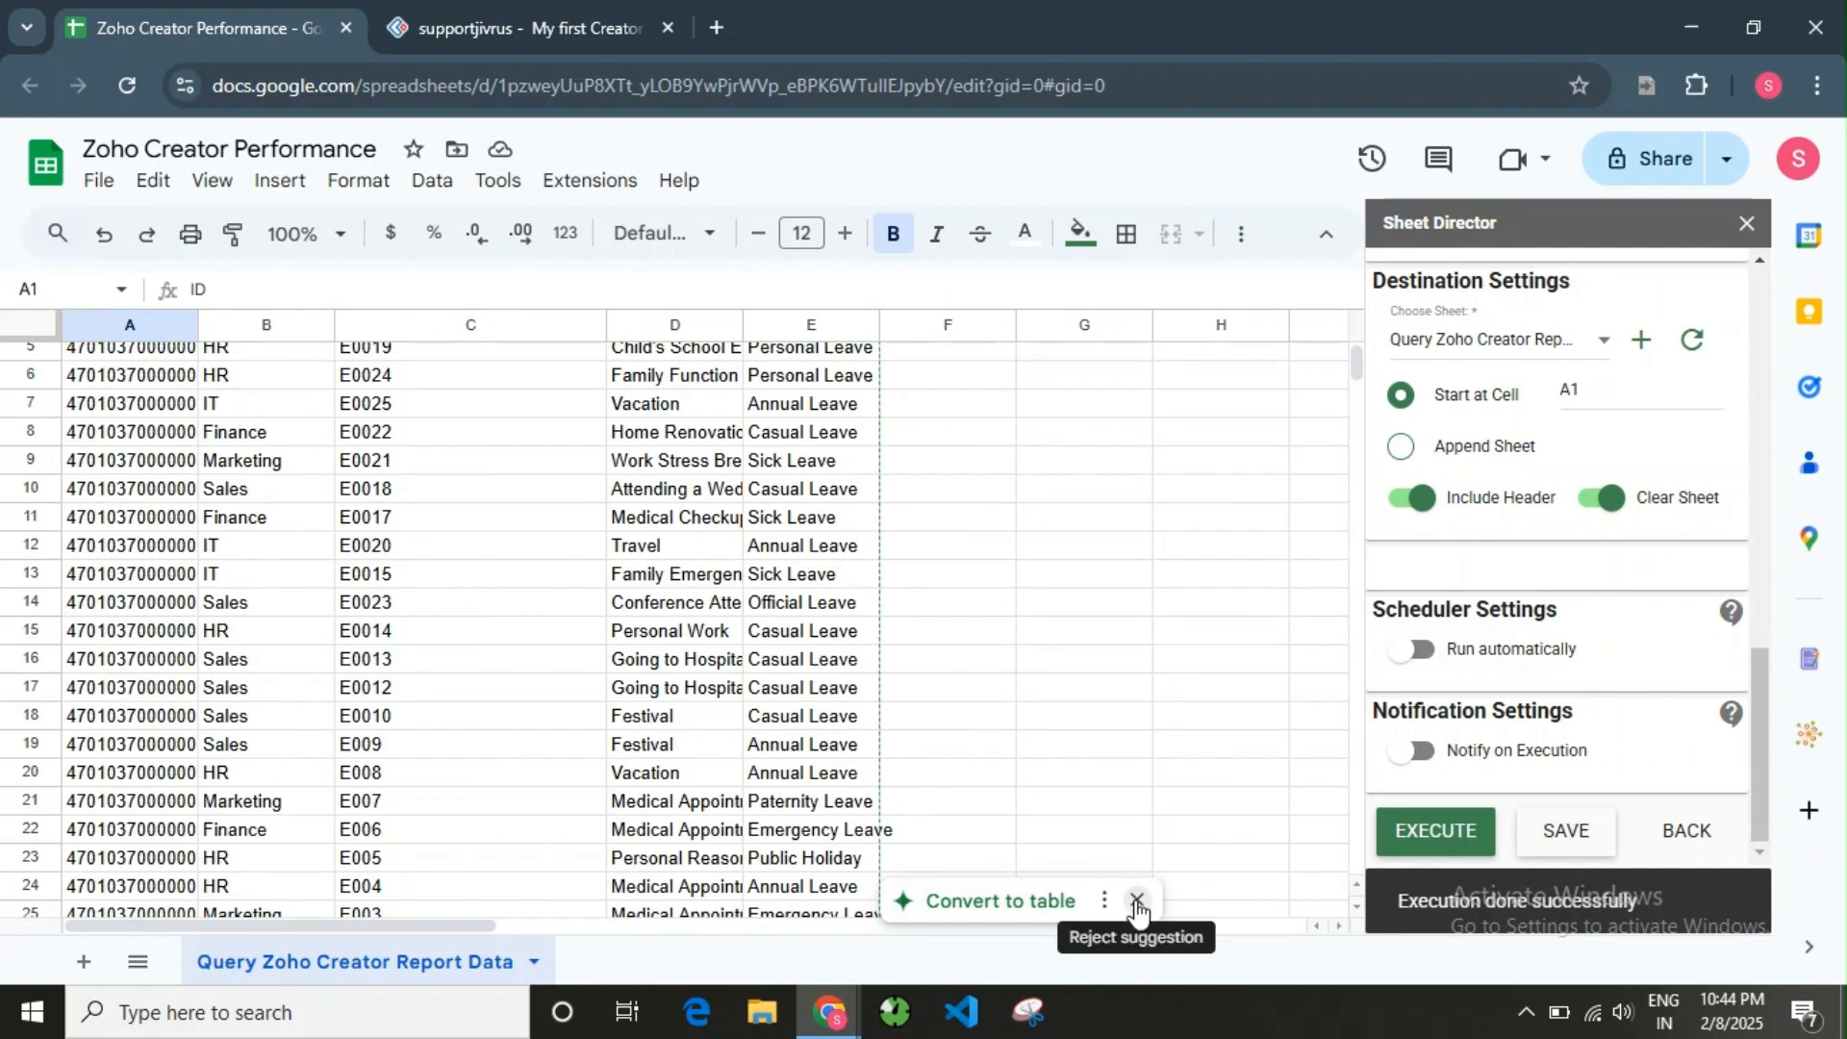
left_click(1139, 900)
scroll(543, 775, "up", 2)
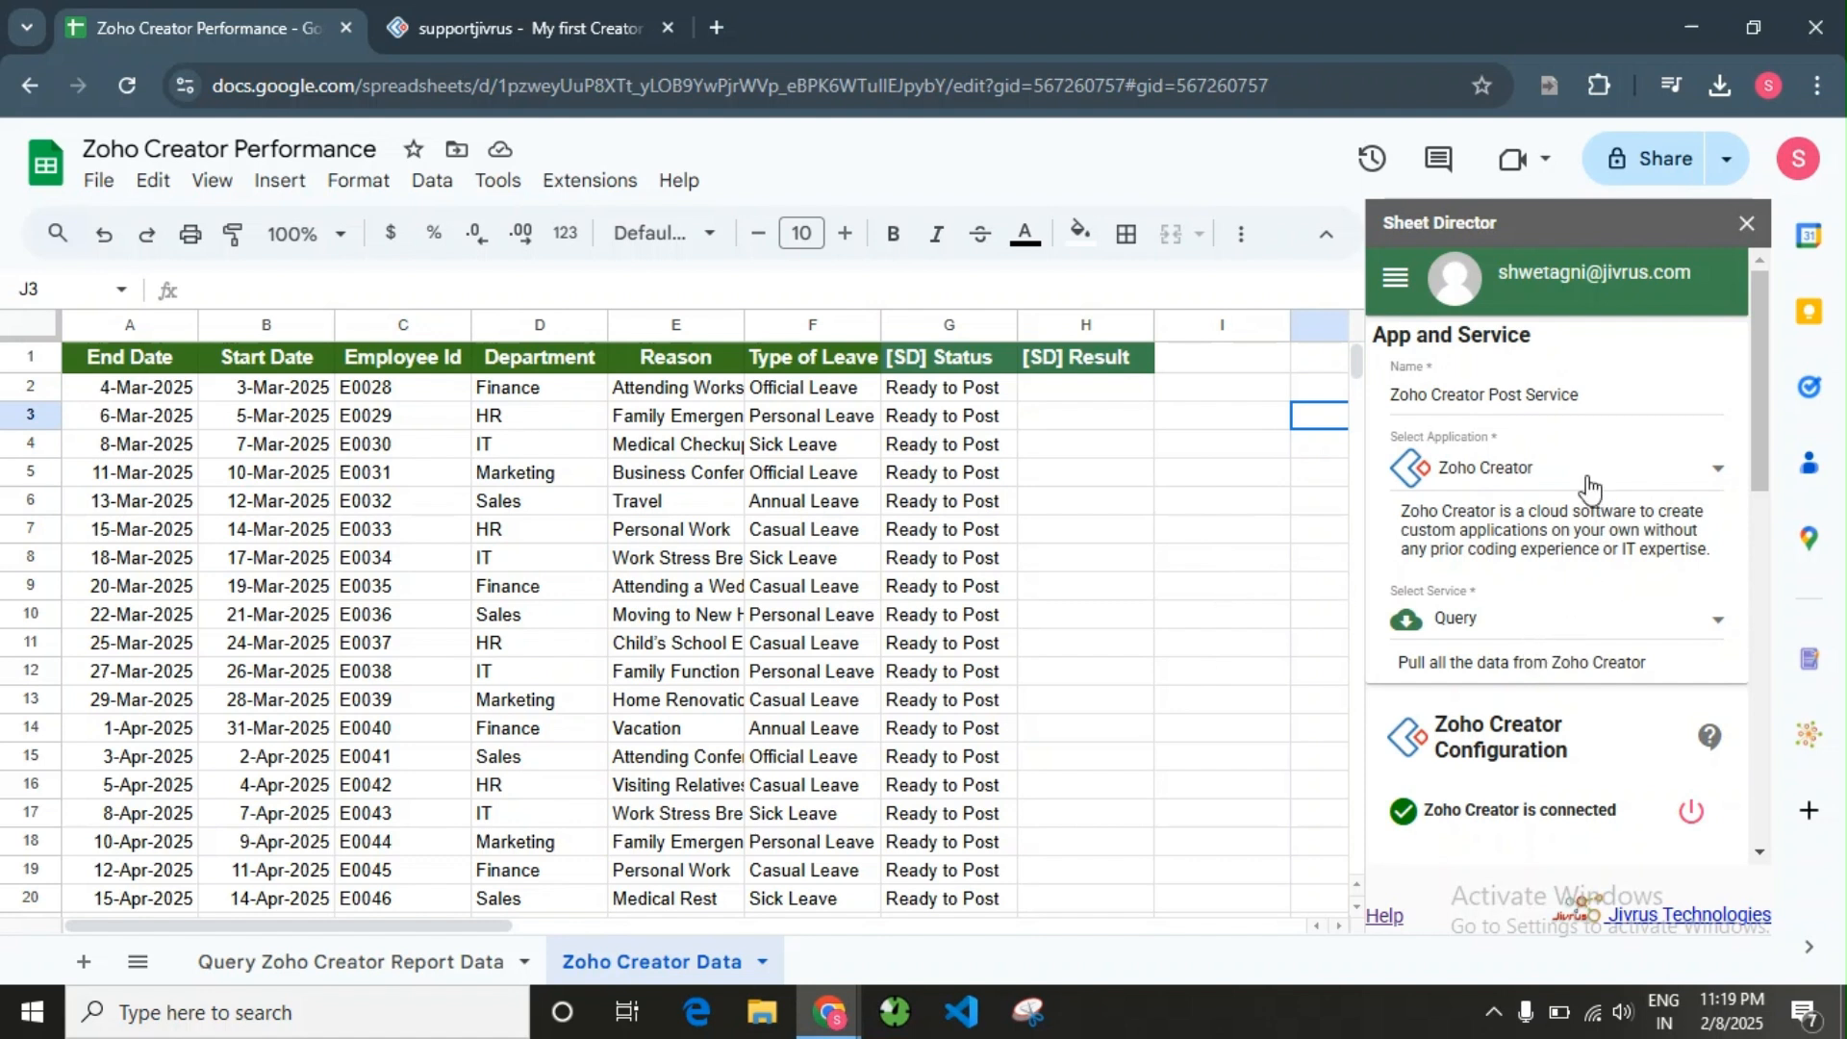
- Set the service type of the Zoho Creator Post Service to Post
left_click_drag(1614, 397, 1362, 398)
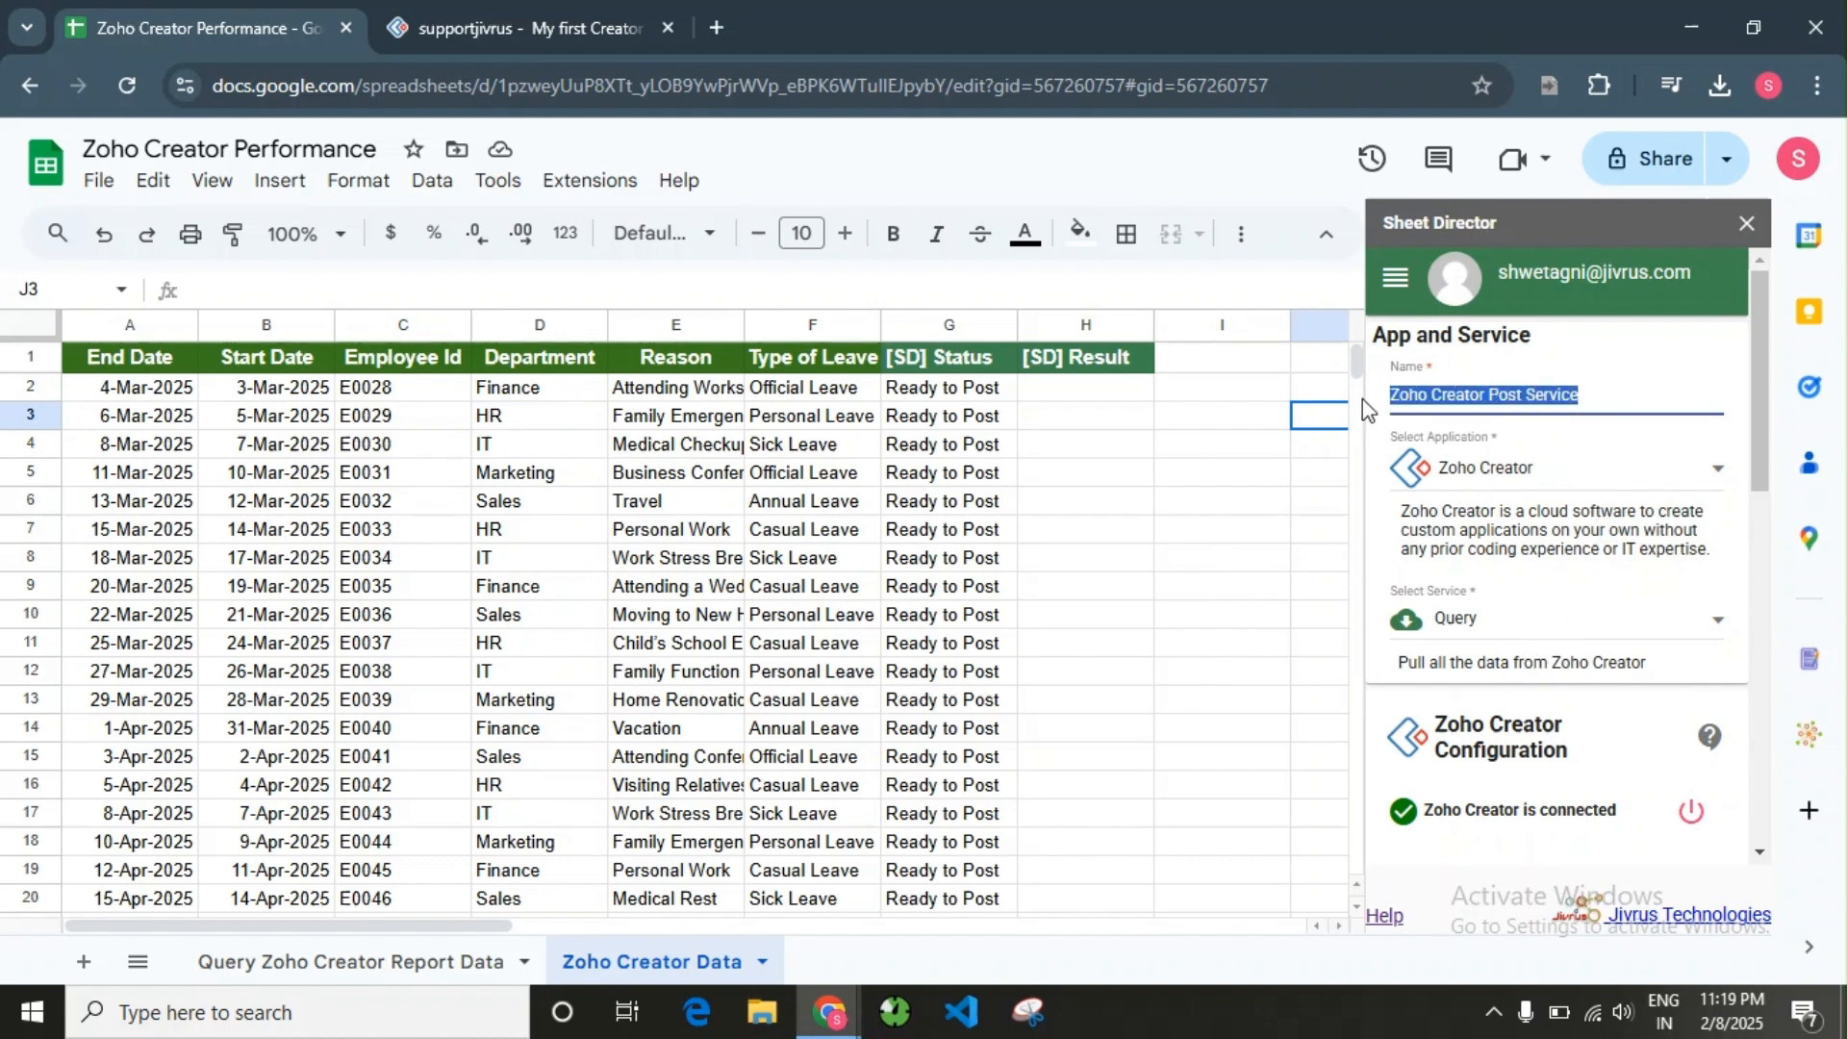
left_click(1633, 386)
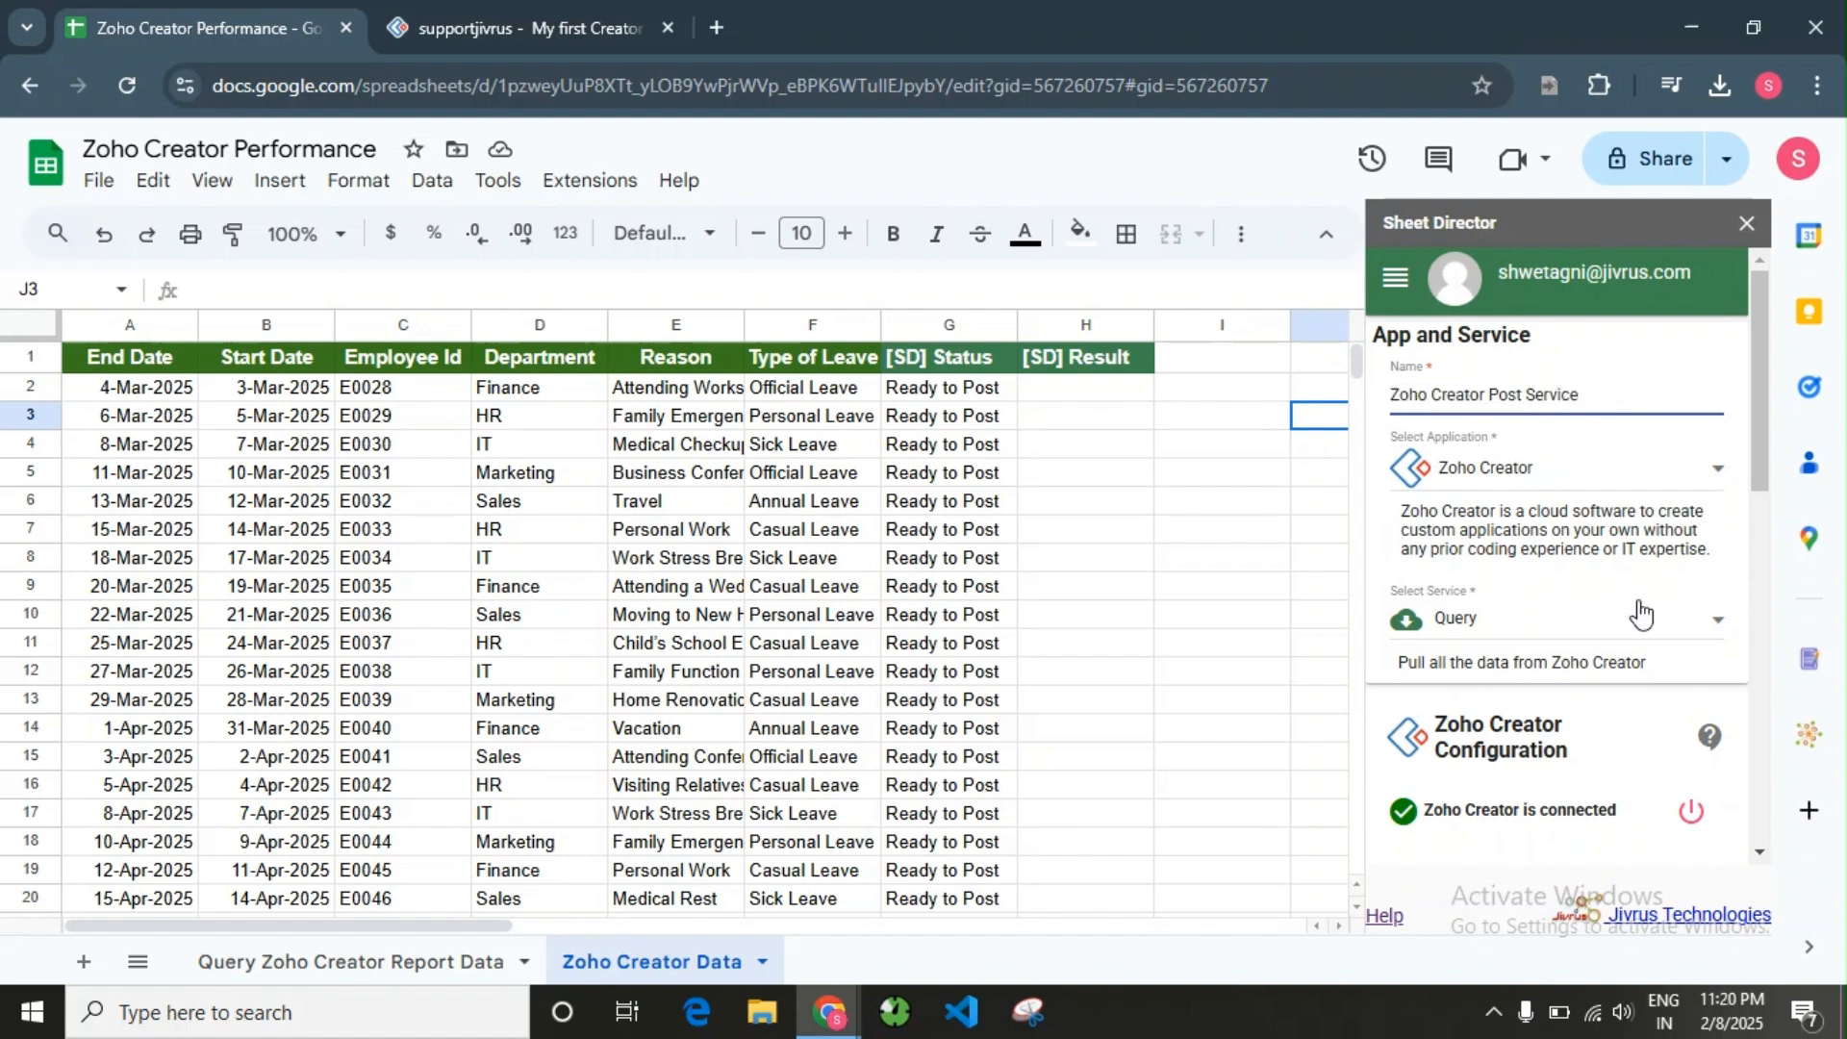
scroll(1524, 608, "down", 2)
left_click(1579, 500)
left_click(1552, 569)
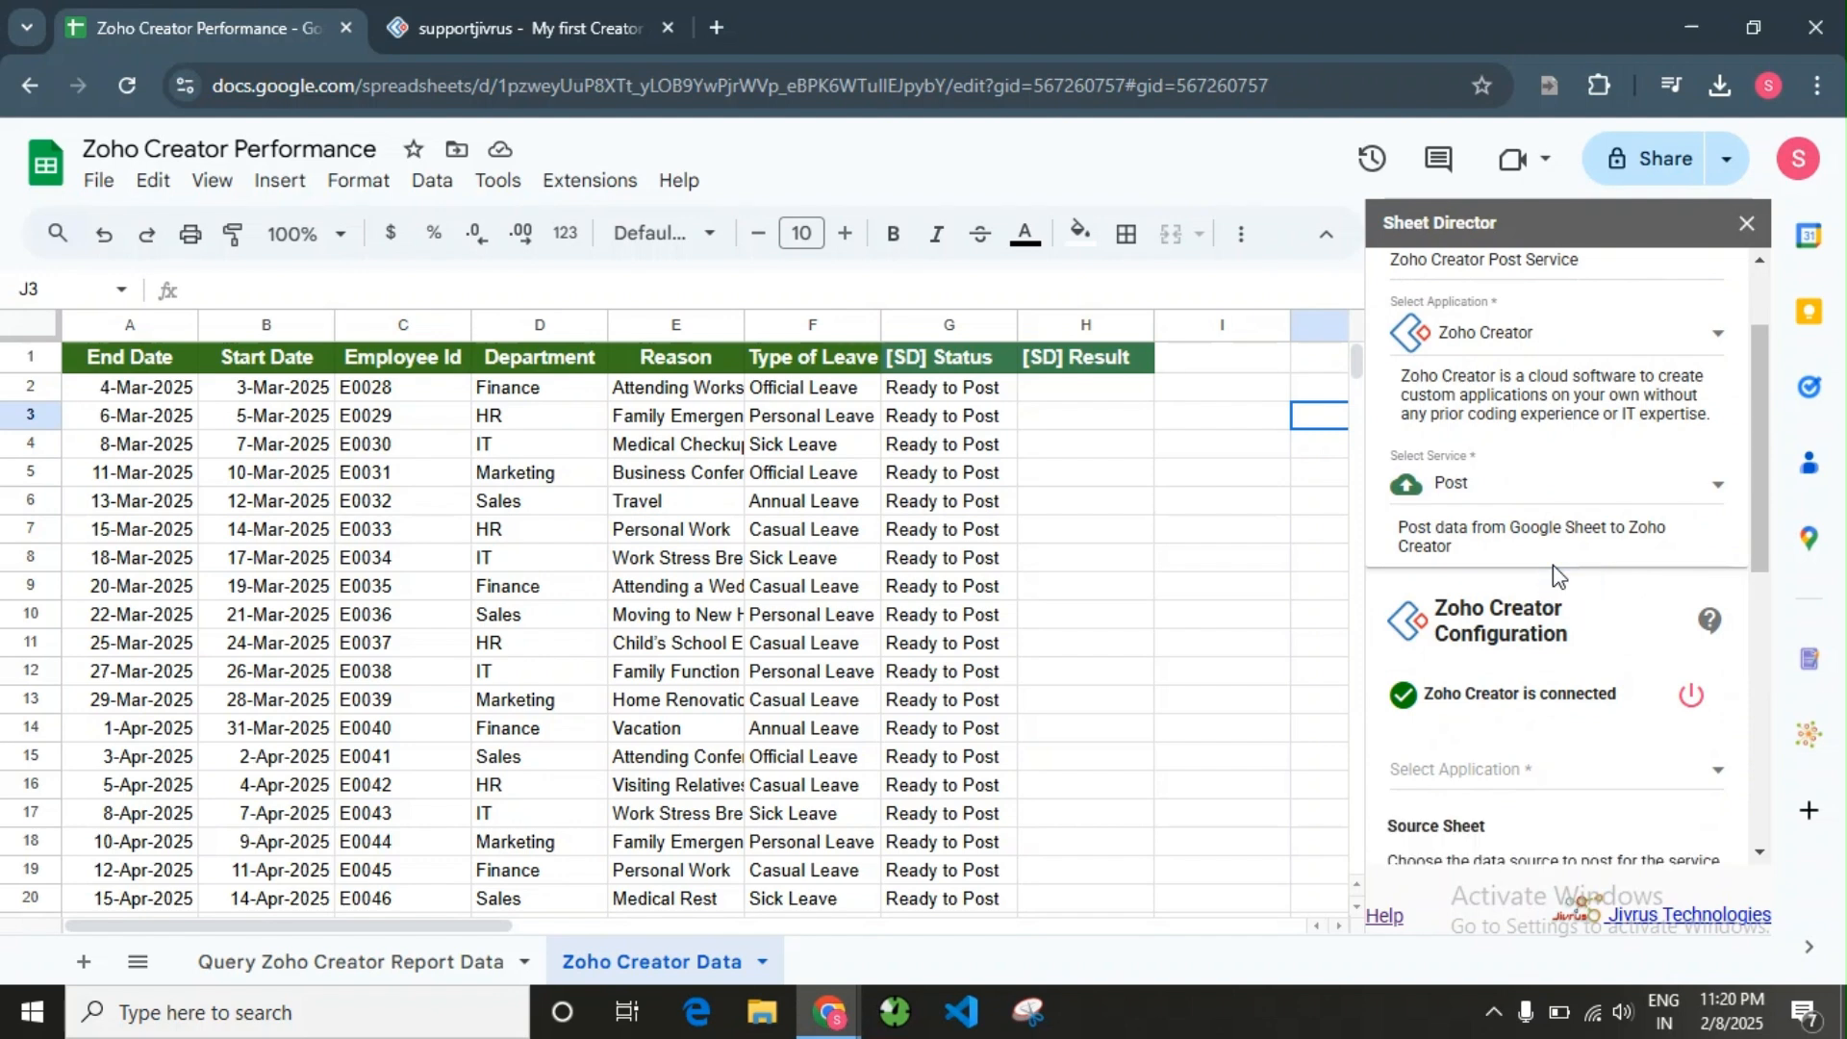
- Select My first Creator app and its Approval Request form as the target for posting
scroll(1552, 563, "down", 3)
left_click(1549, 510)
left_click(1542, 527)
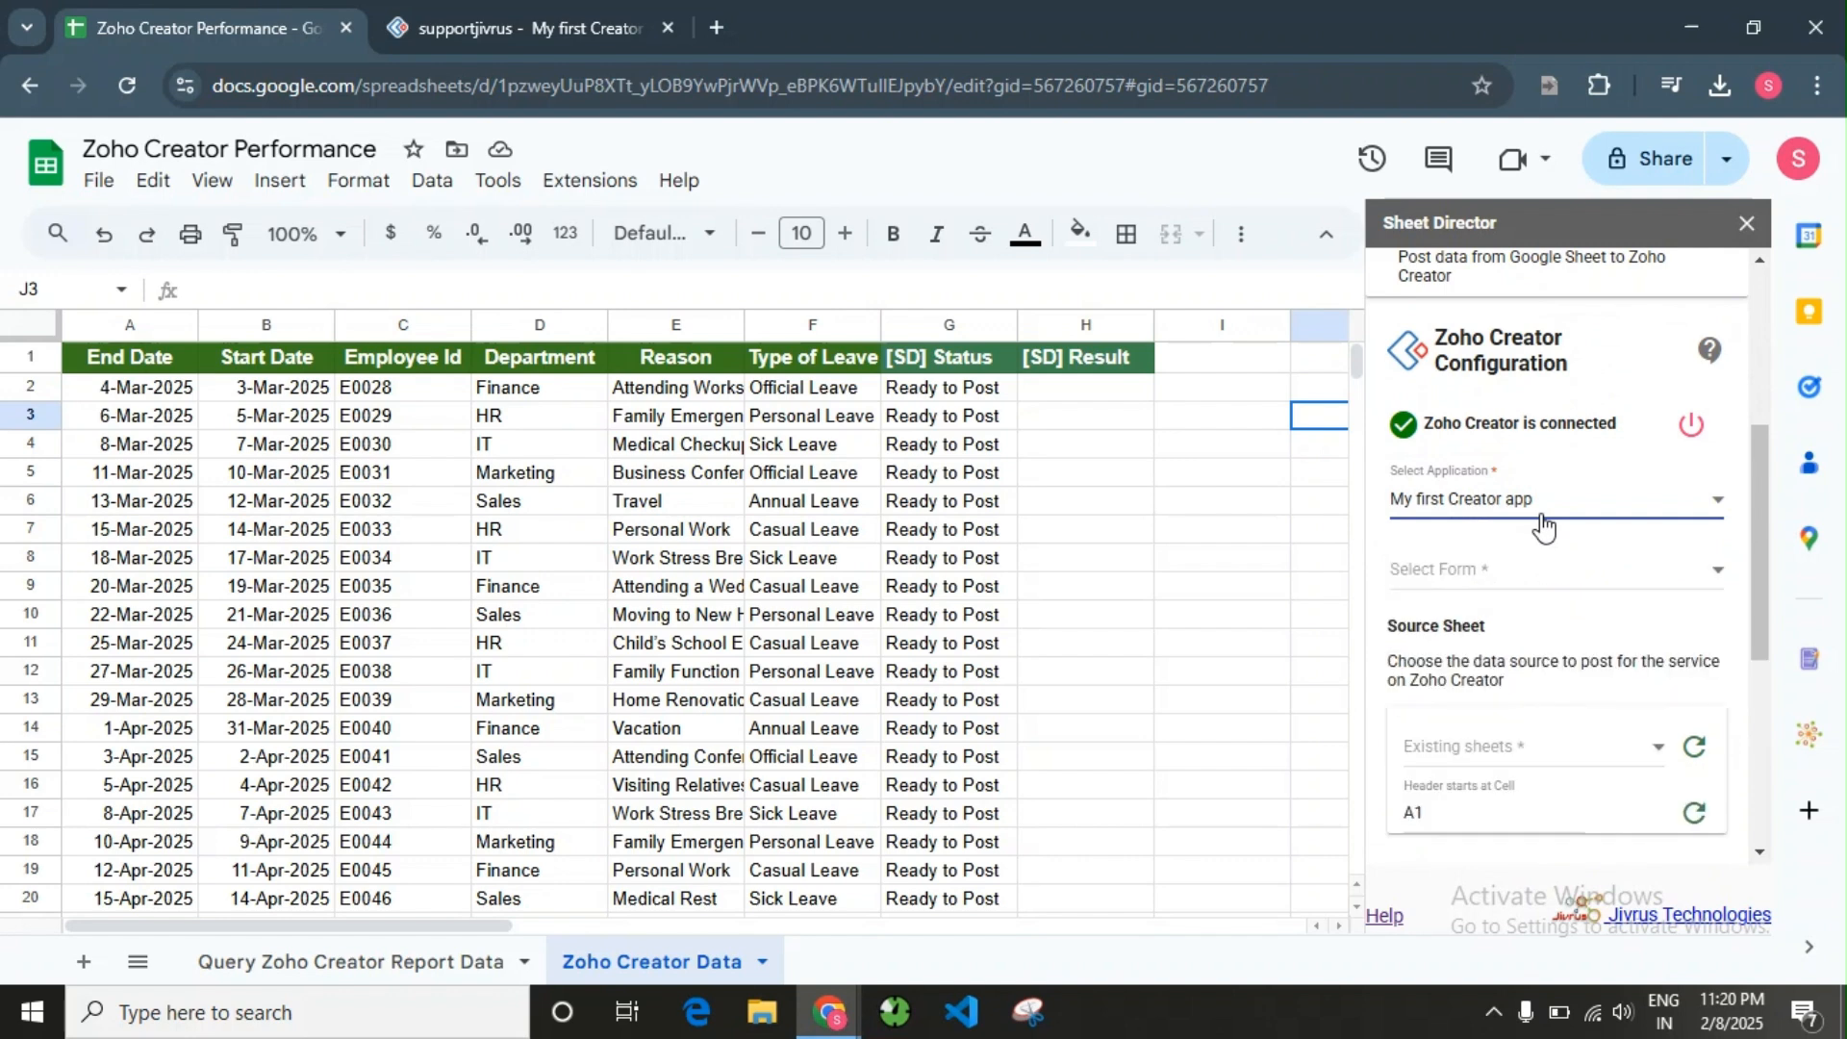
left_click(1559, 588)
left_click(1550, 589)
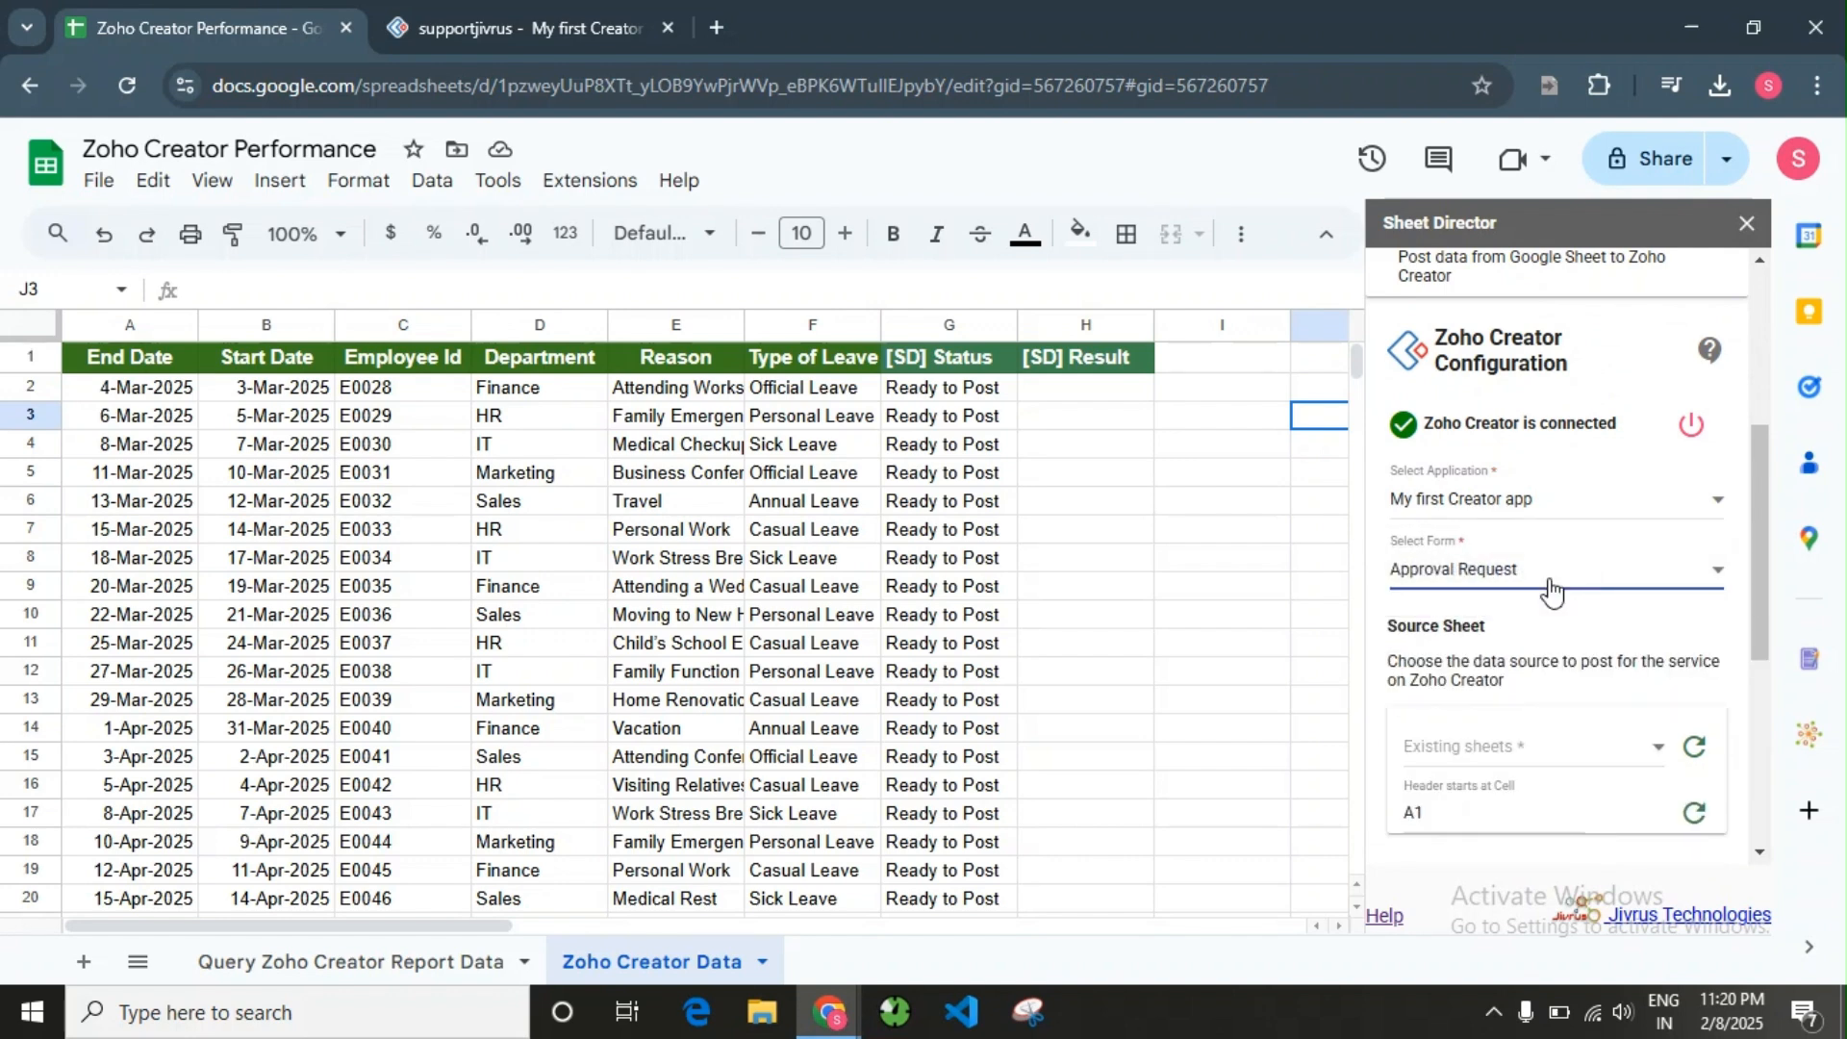
- Refresh the list of existing sheets and choose Zoho Creator Data as the source sheet
scroll(1550, 592, "down", 1)
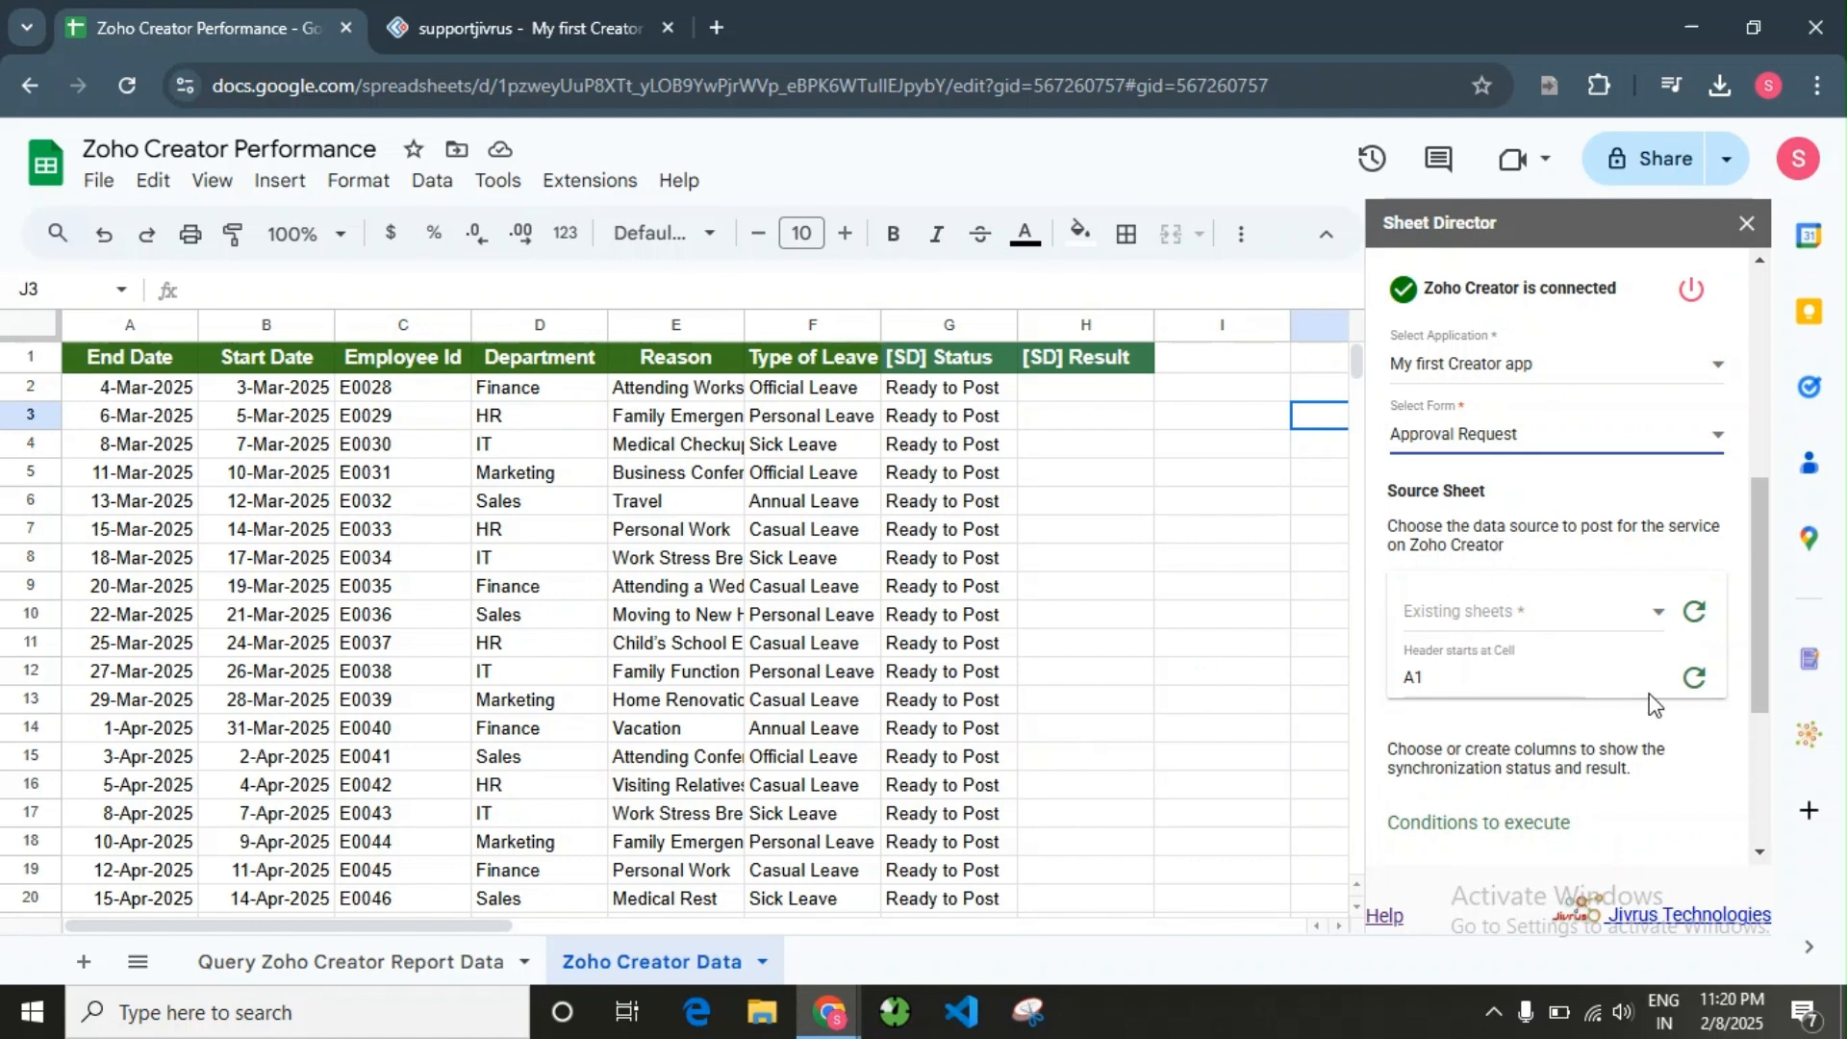
left_click(1694, 612)
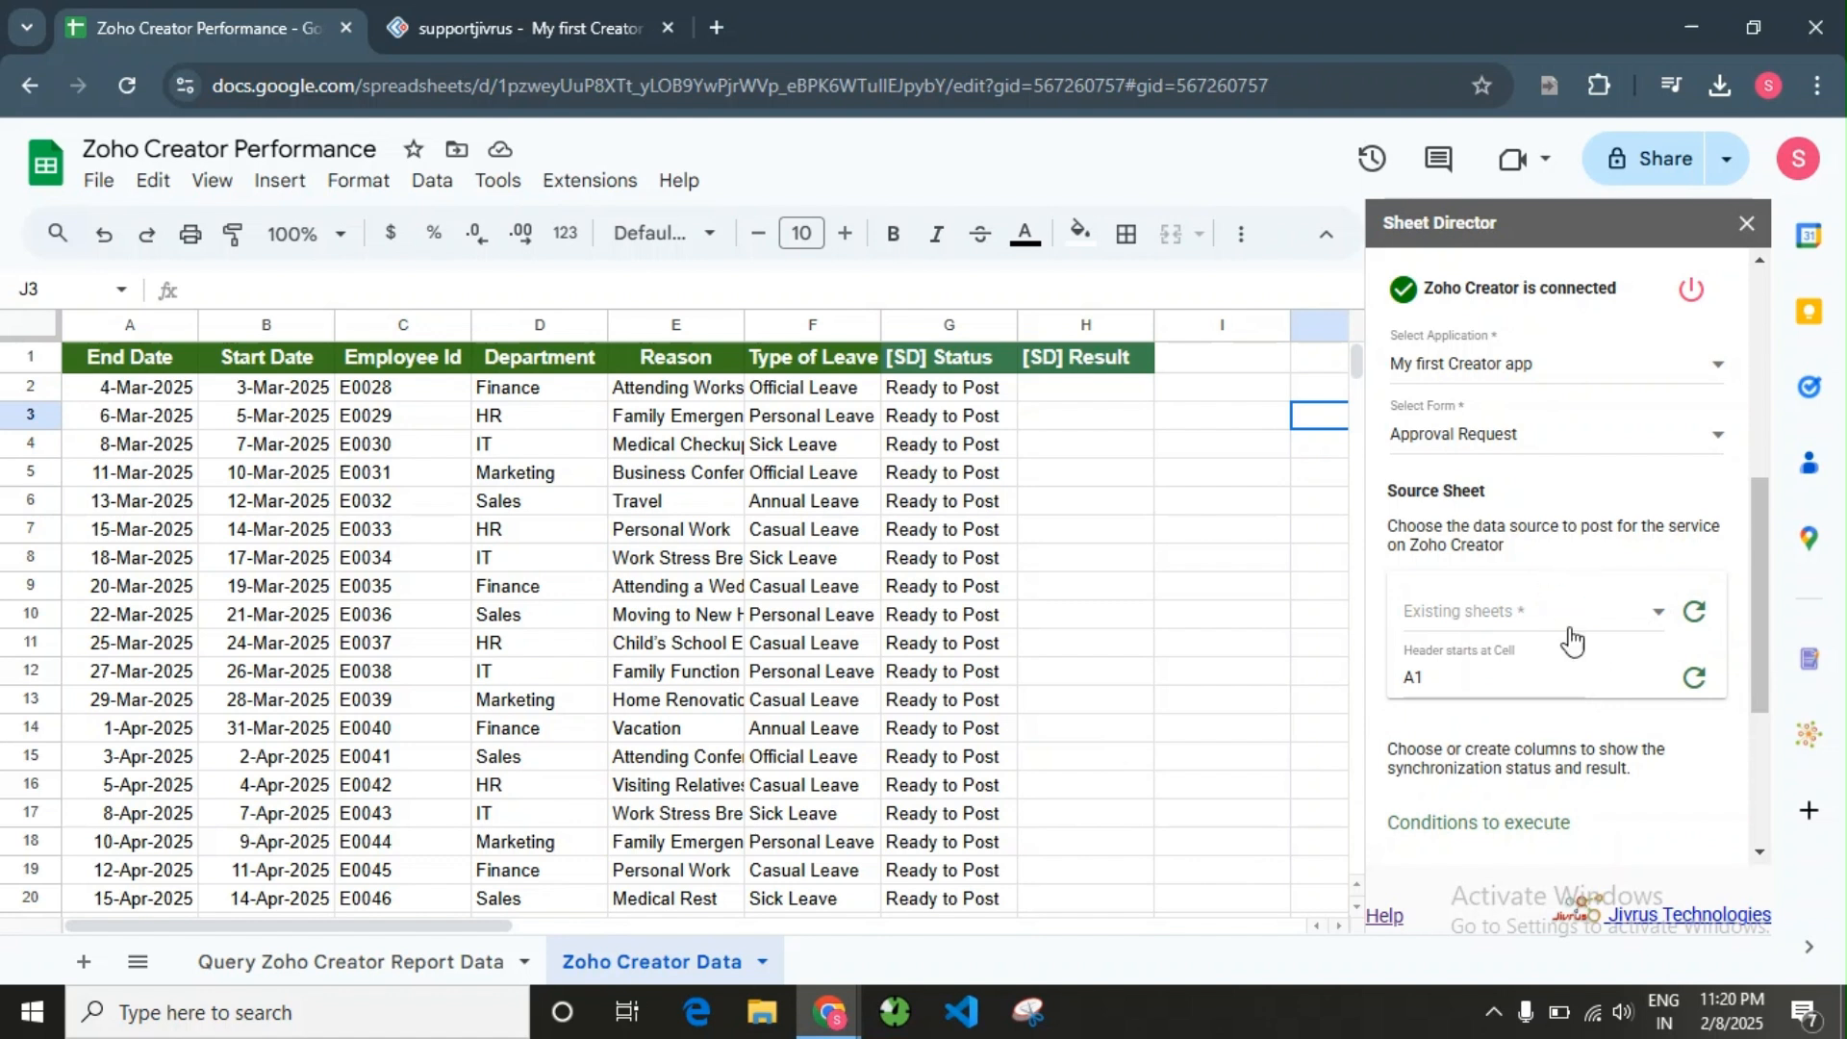
left_click(1554, 612)
left_click(1529, 691)
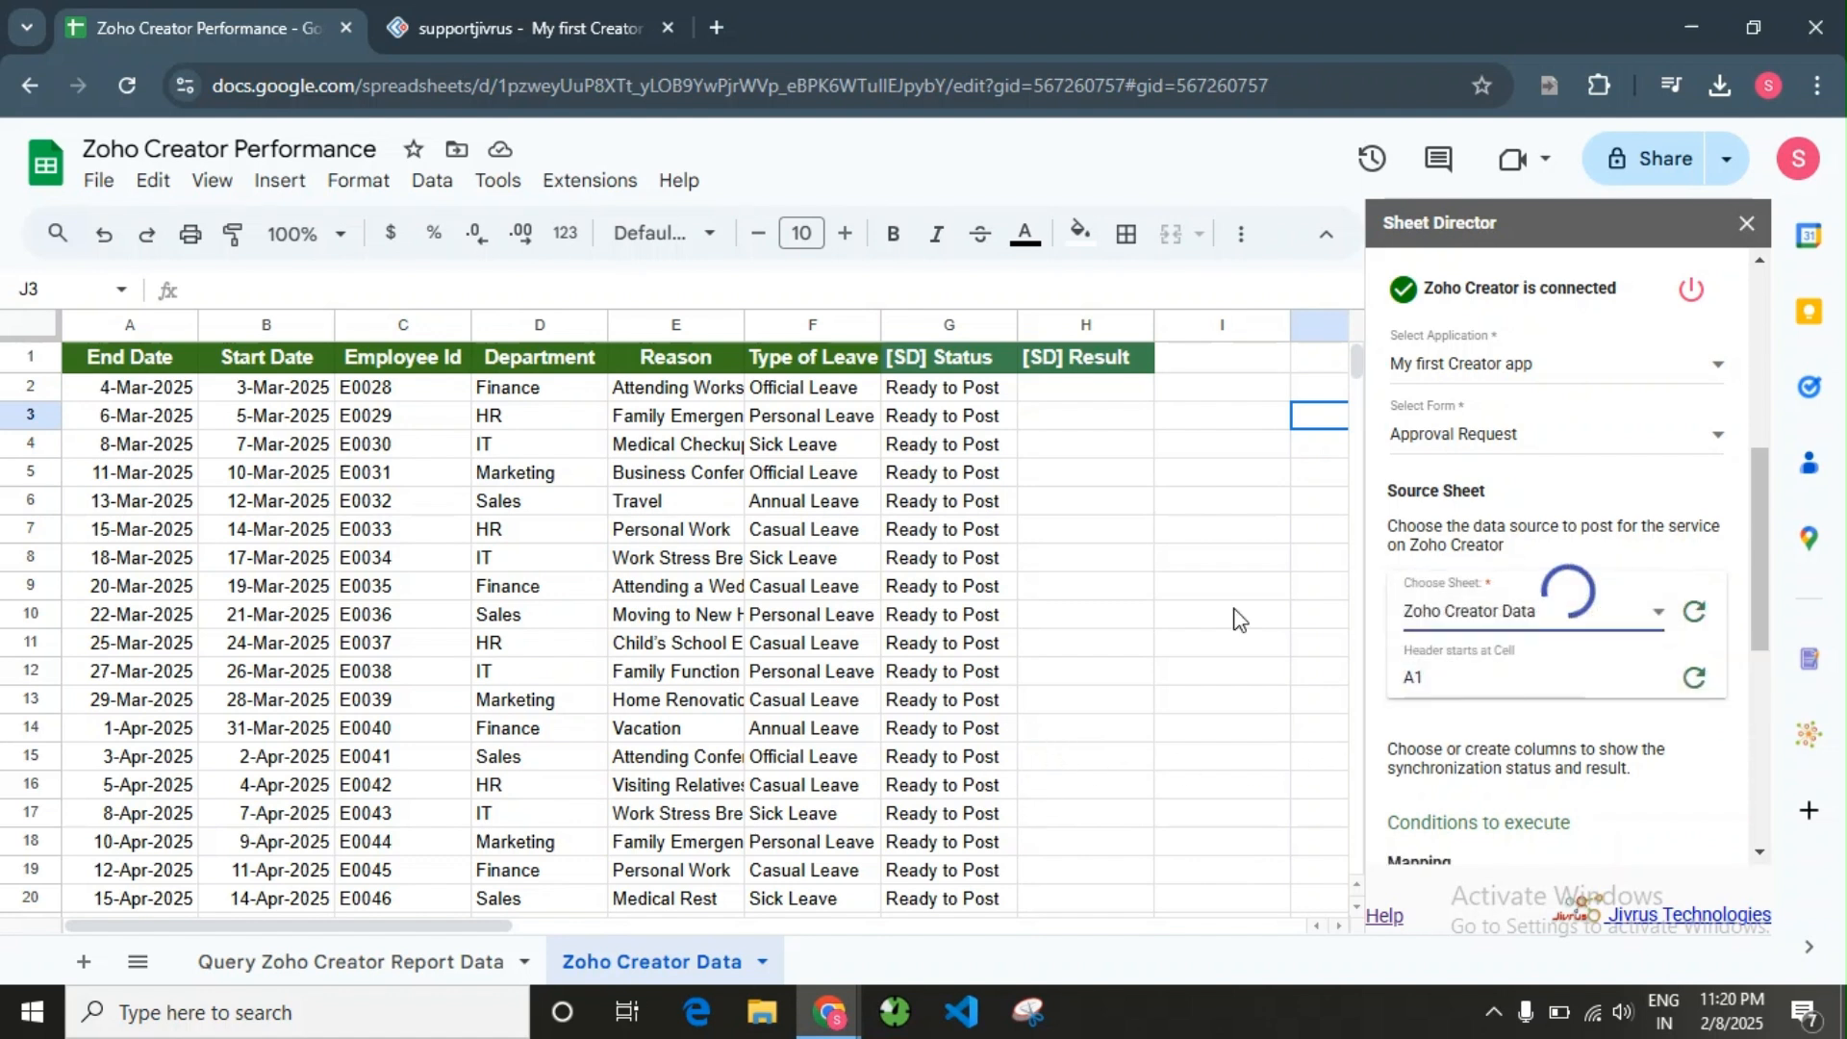
- Check the available options for the synchronization status column without changing the selection
scroll(1536, 589, "down", 2)
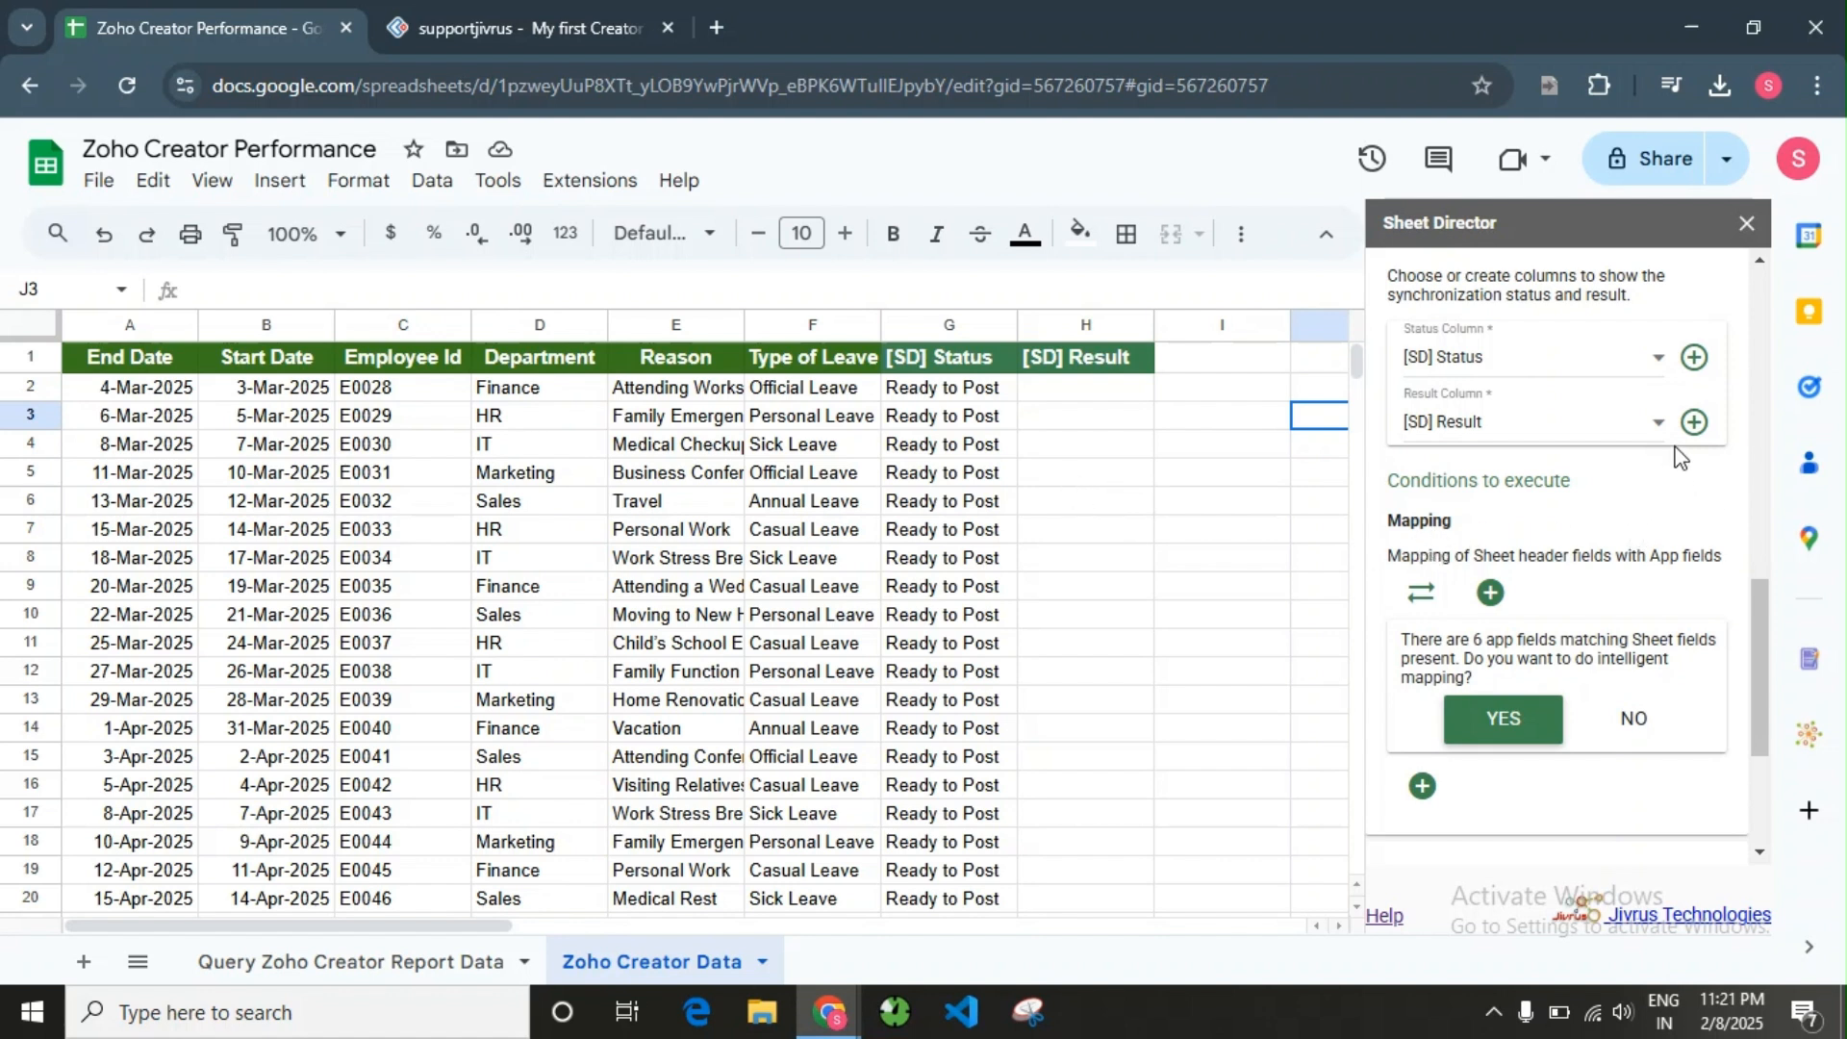
left_click(1535, 383)
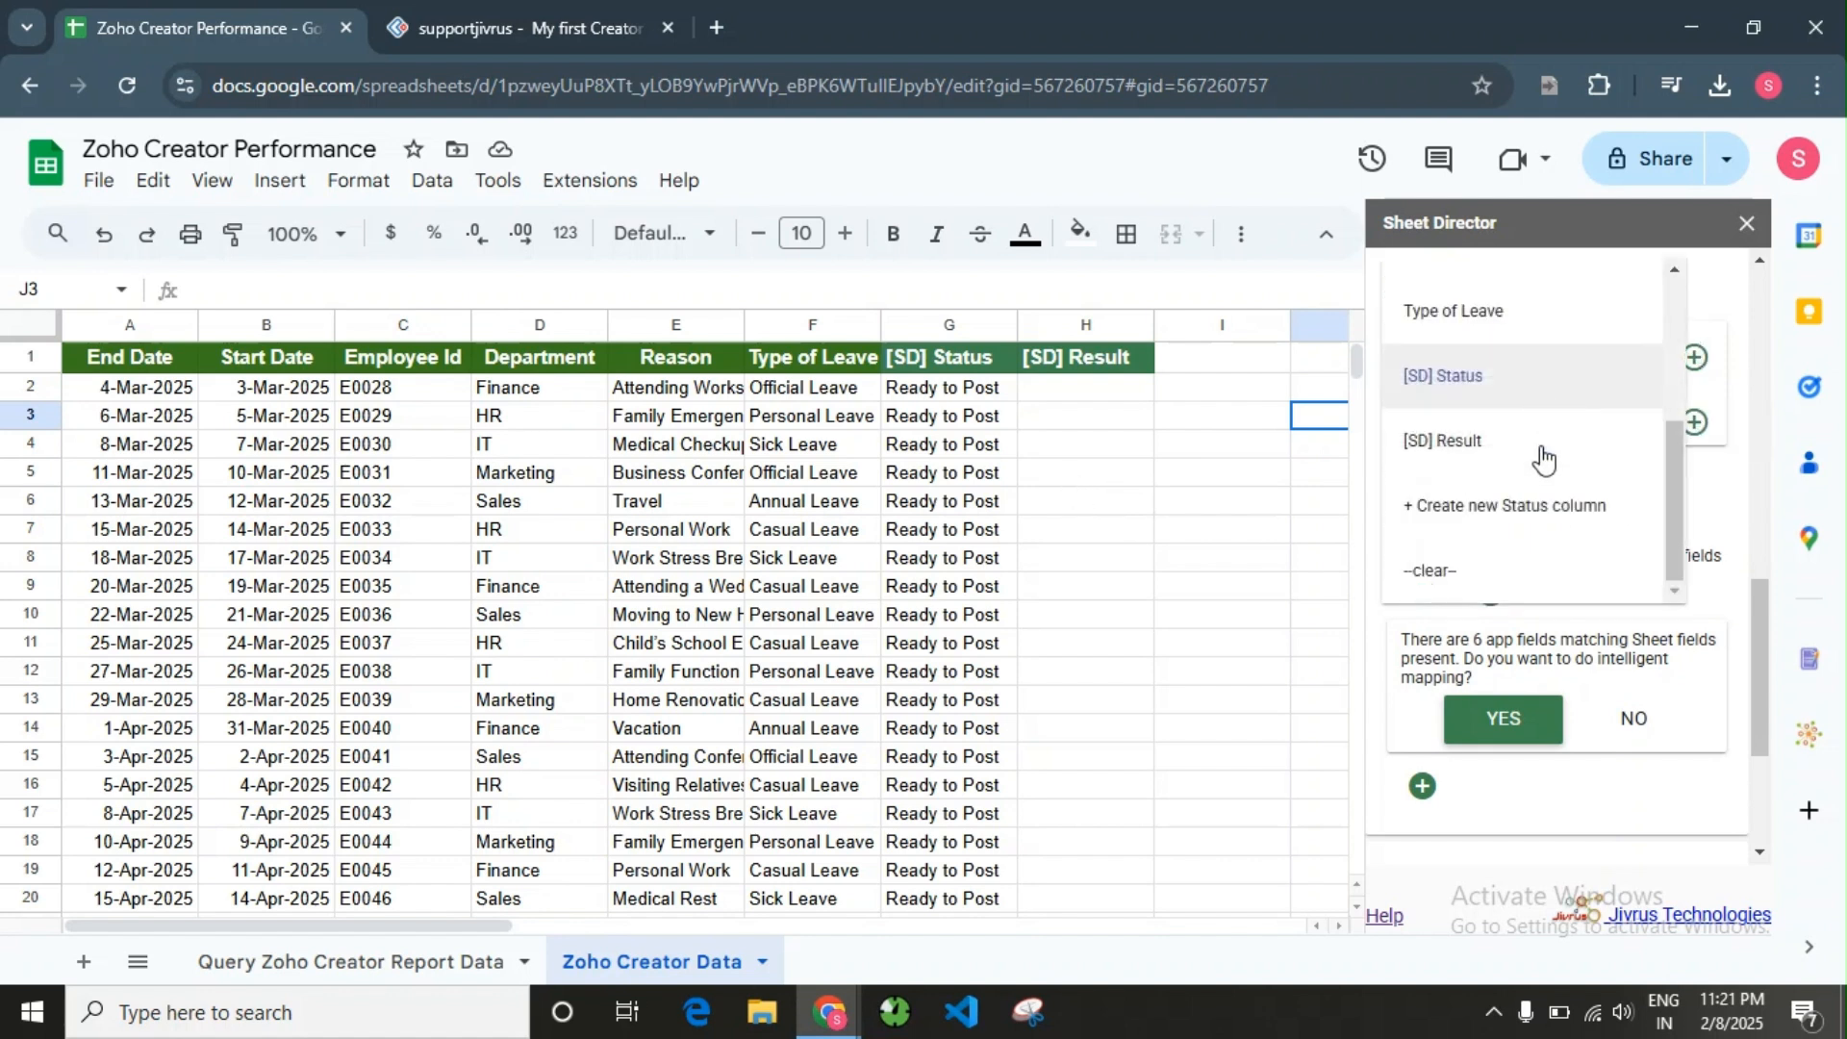
left_click(1718, 310)
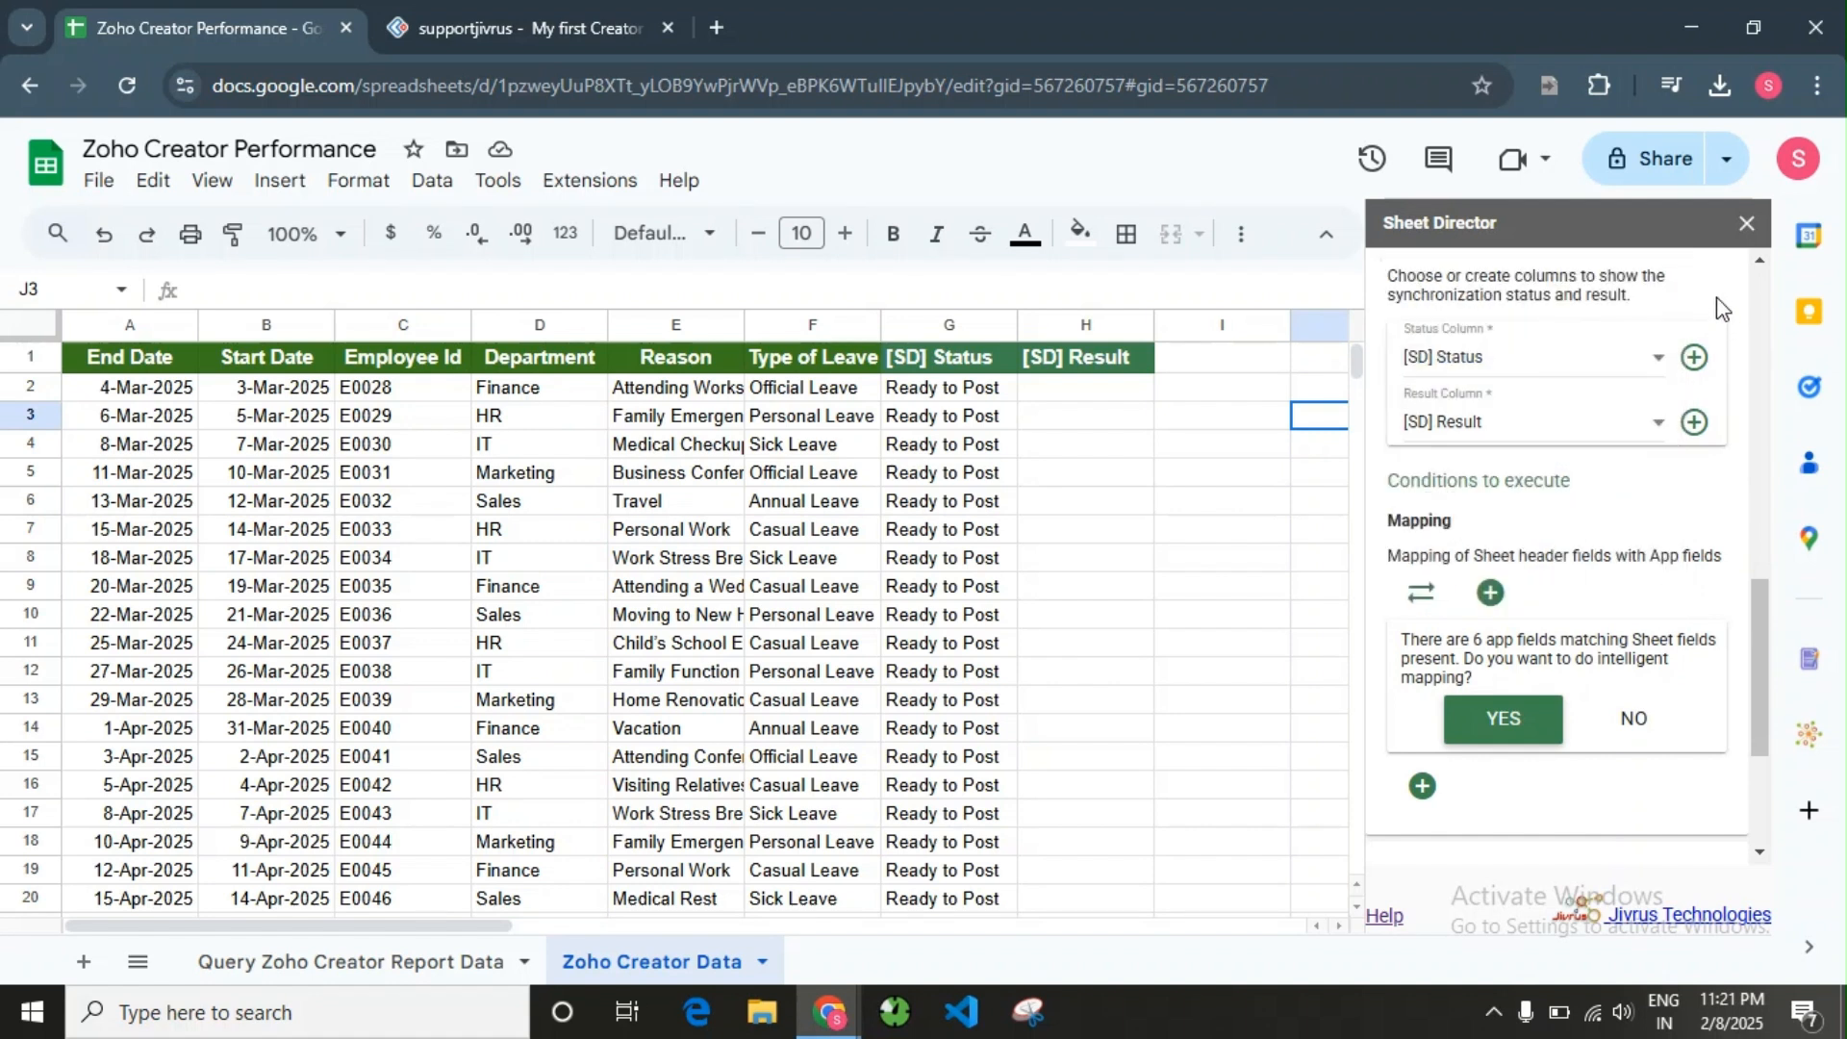
- Accept intelligent mapping of the matching sheet and app fields, and review the resulting field pairs
scroll(1480, 658, "down", 1)
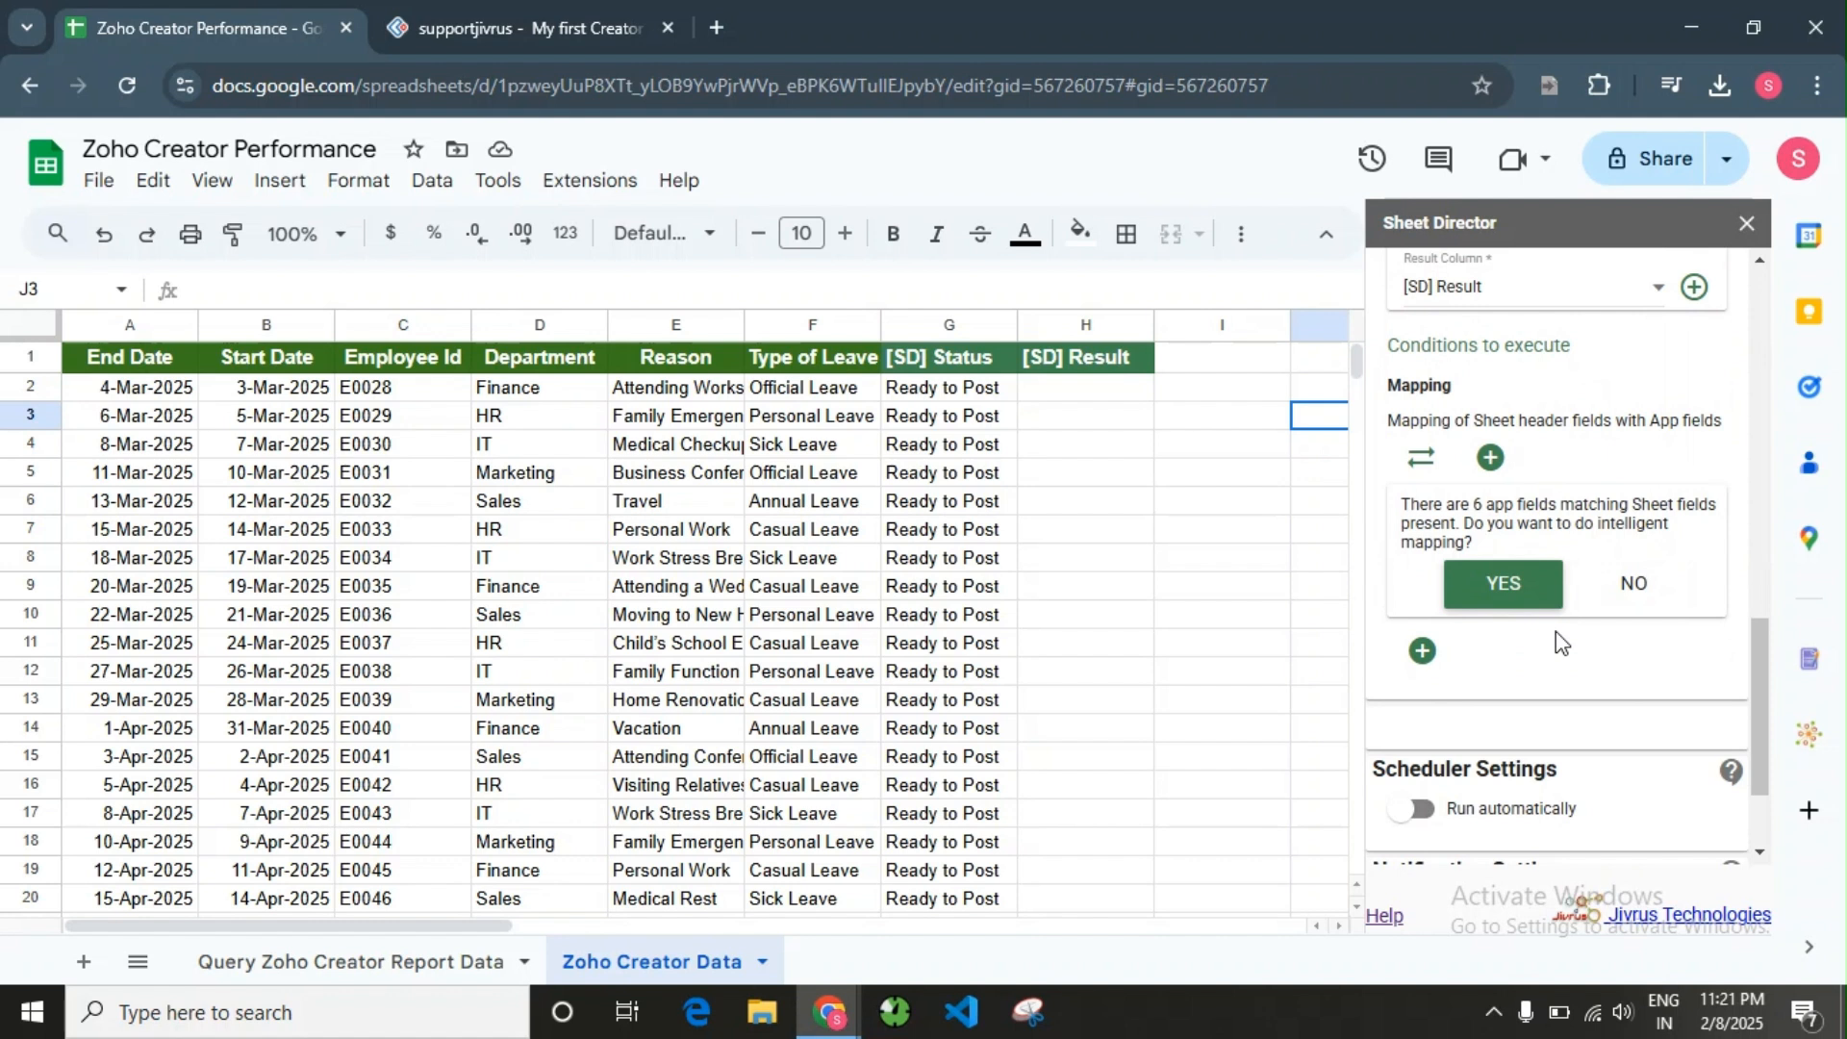
left_click(1534, 605)
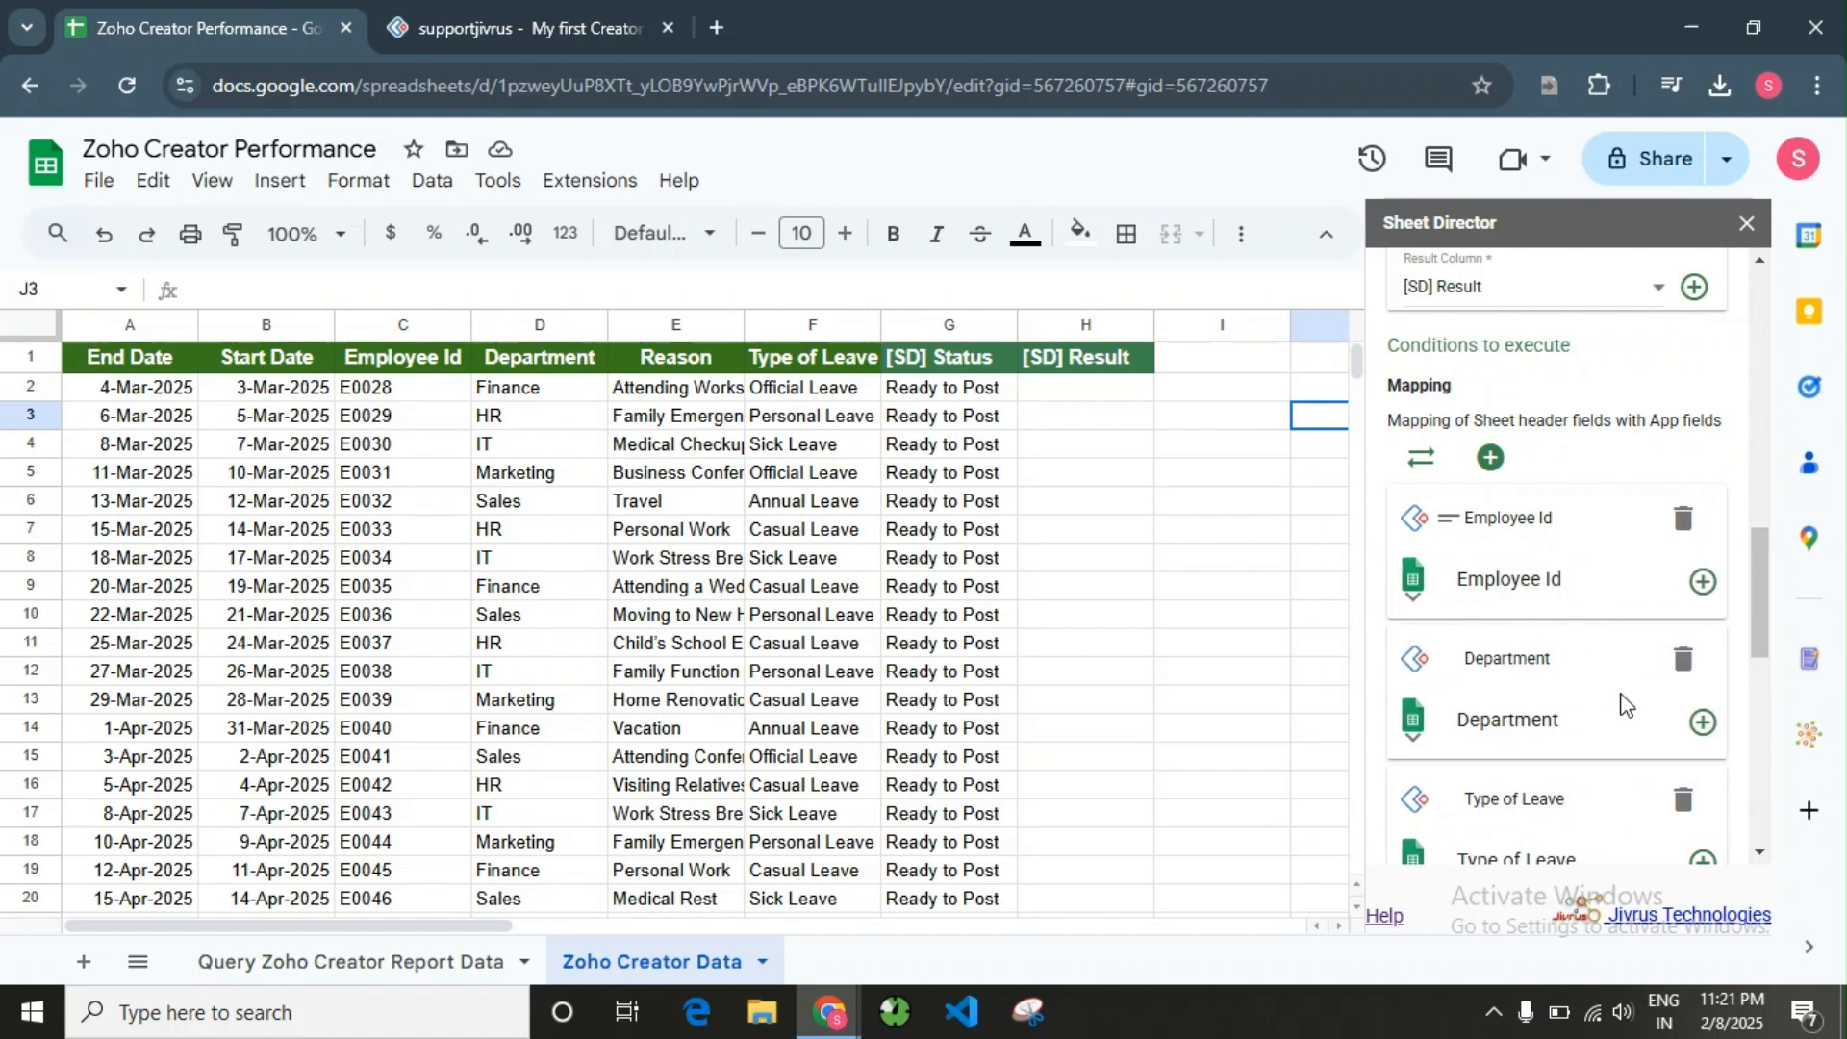
scroll(1623, 703, "down", 8)
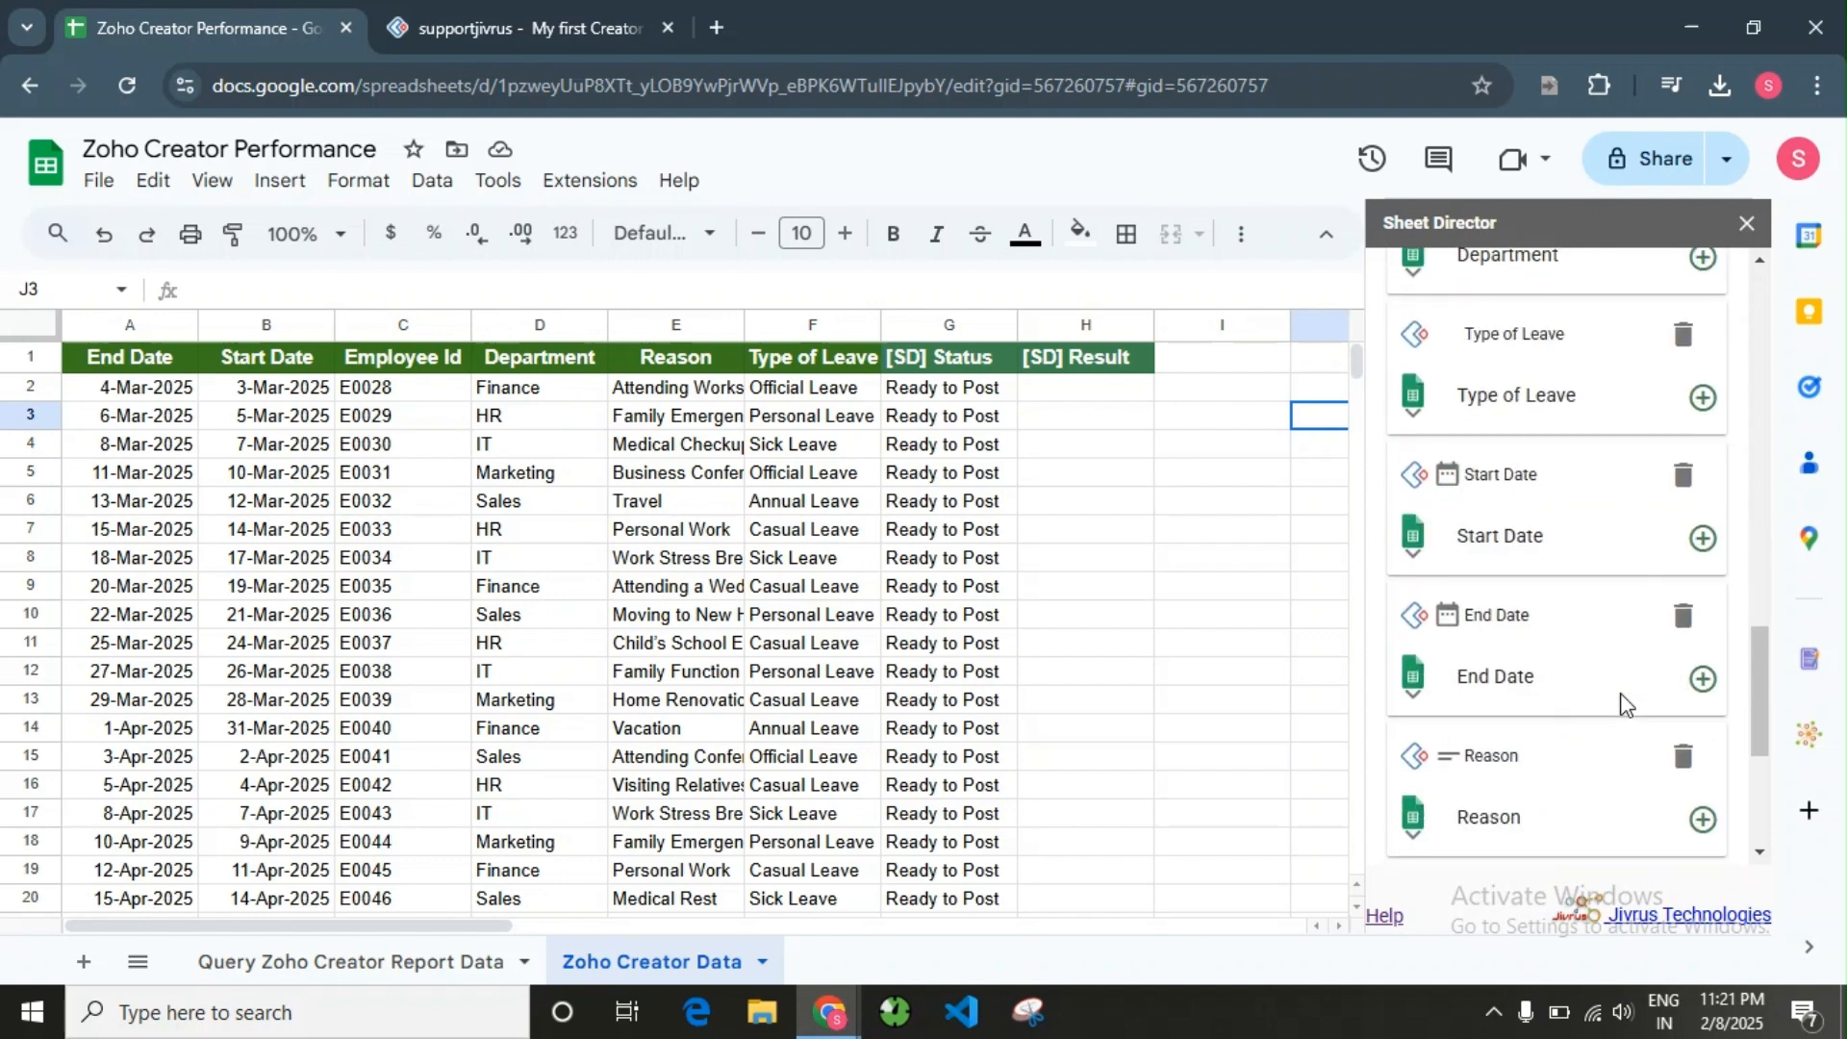
- Execute the post service to prepare the records for posting, and select the first [SD] Status cell, G2
scroll(1622, 703, "down", 1)
left_click(1440, 818)
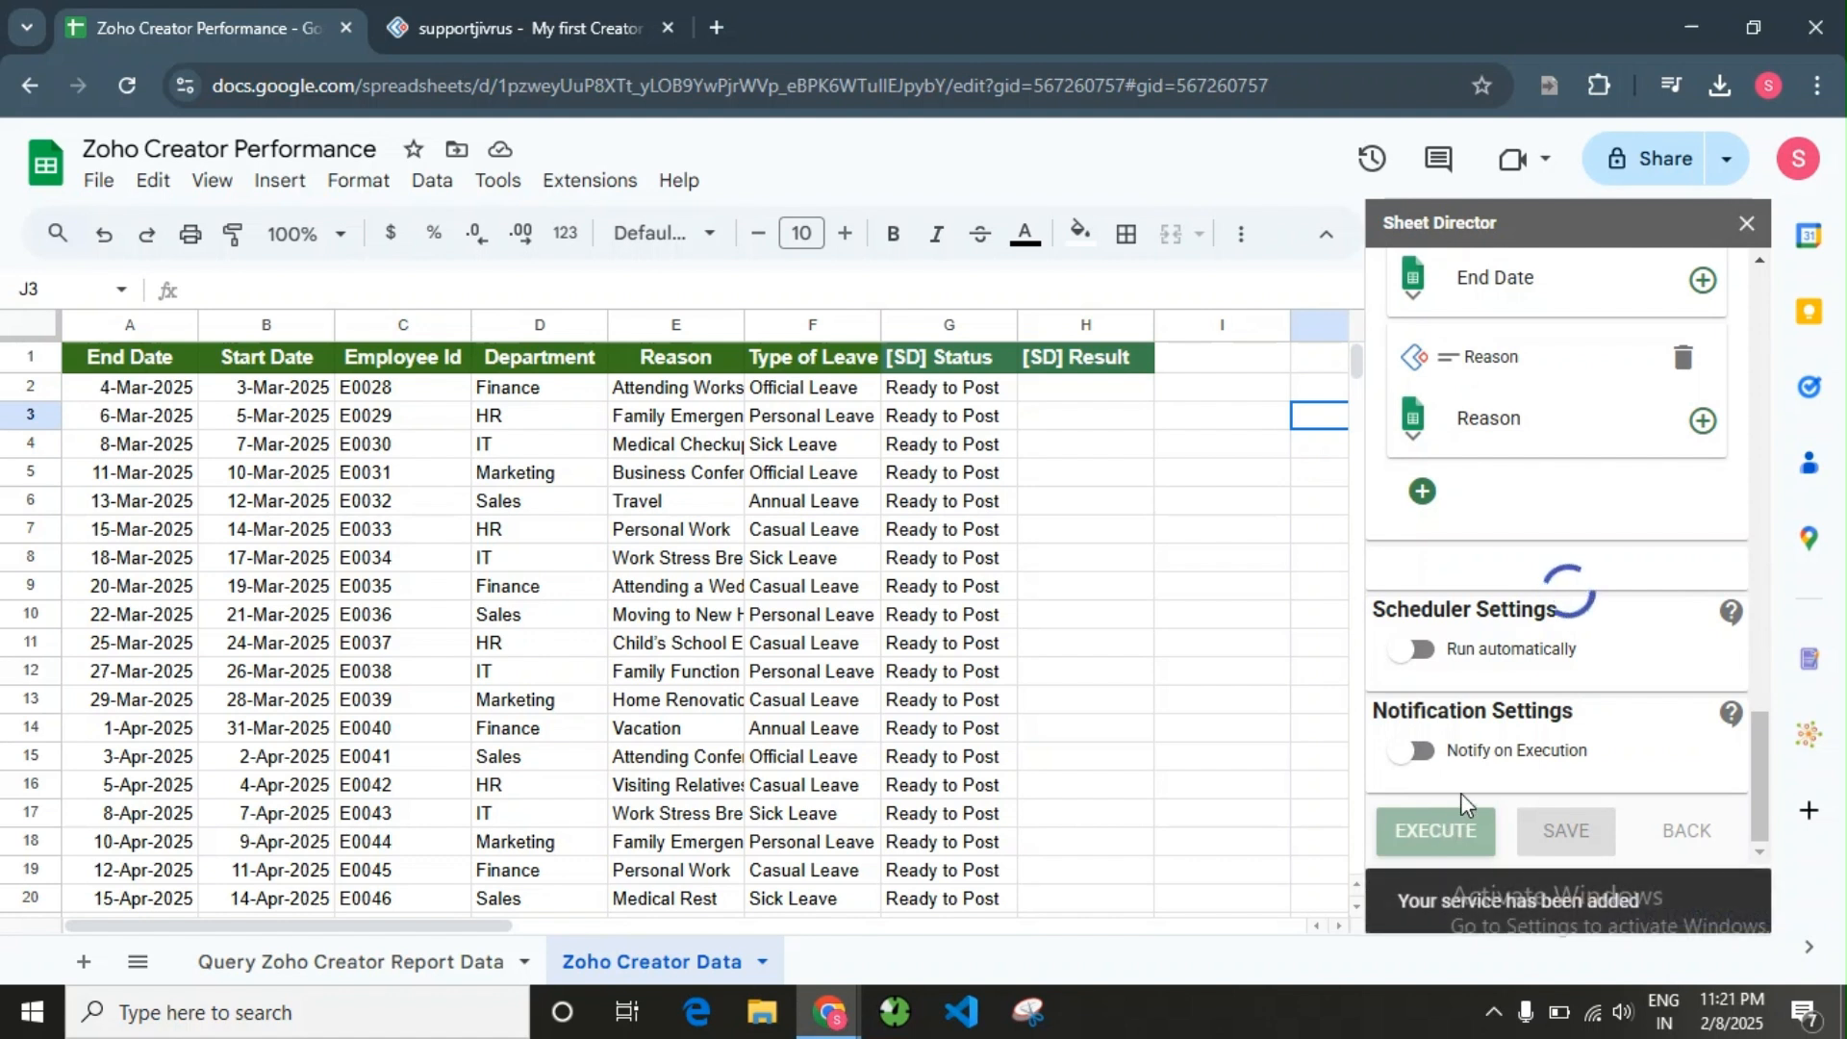
scroll(1460, 792, "down", 2)
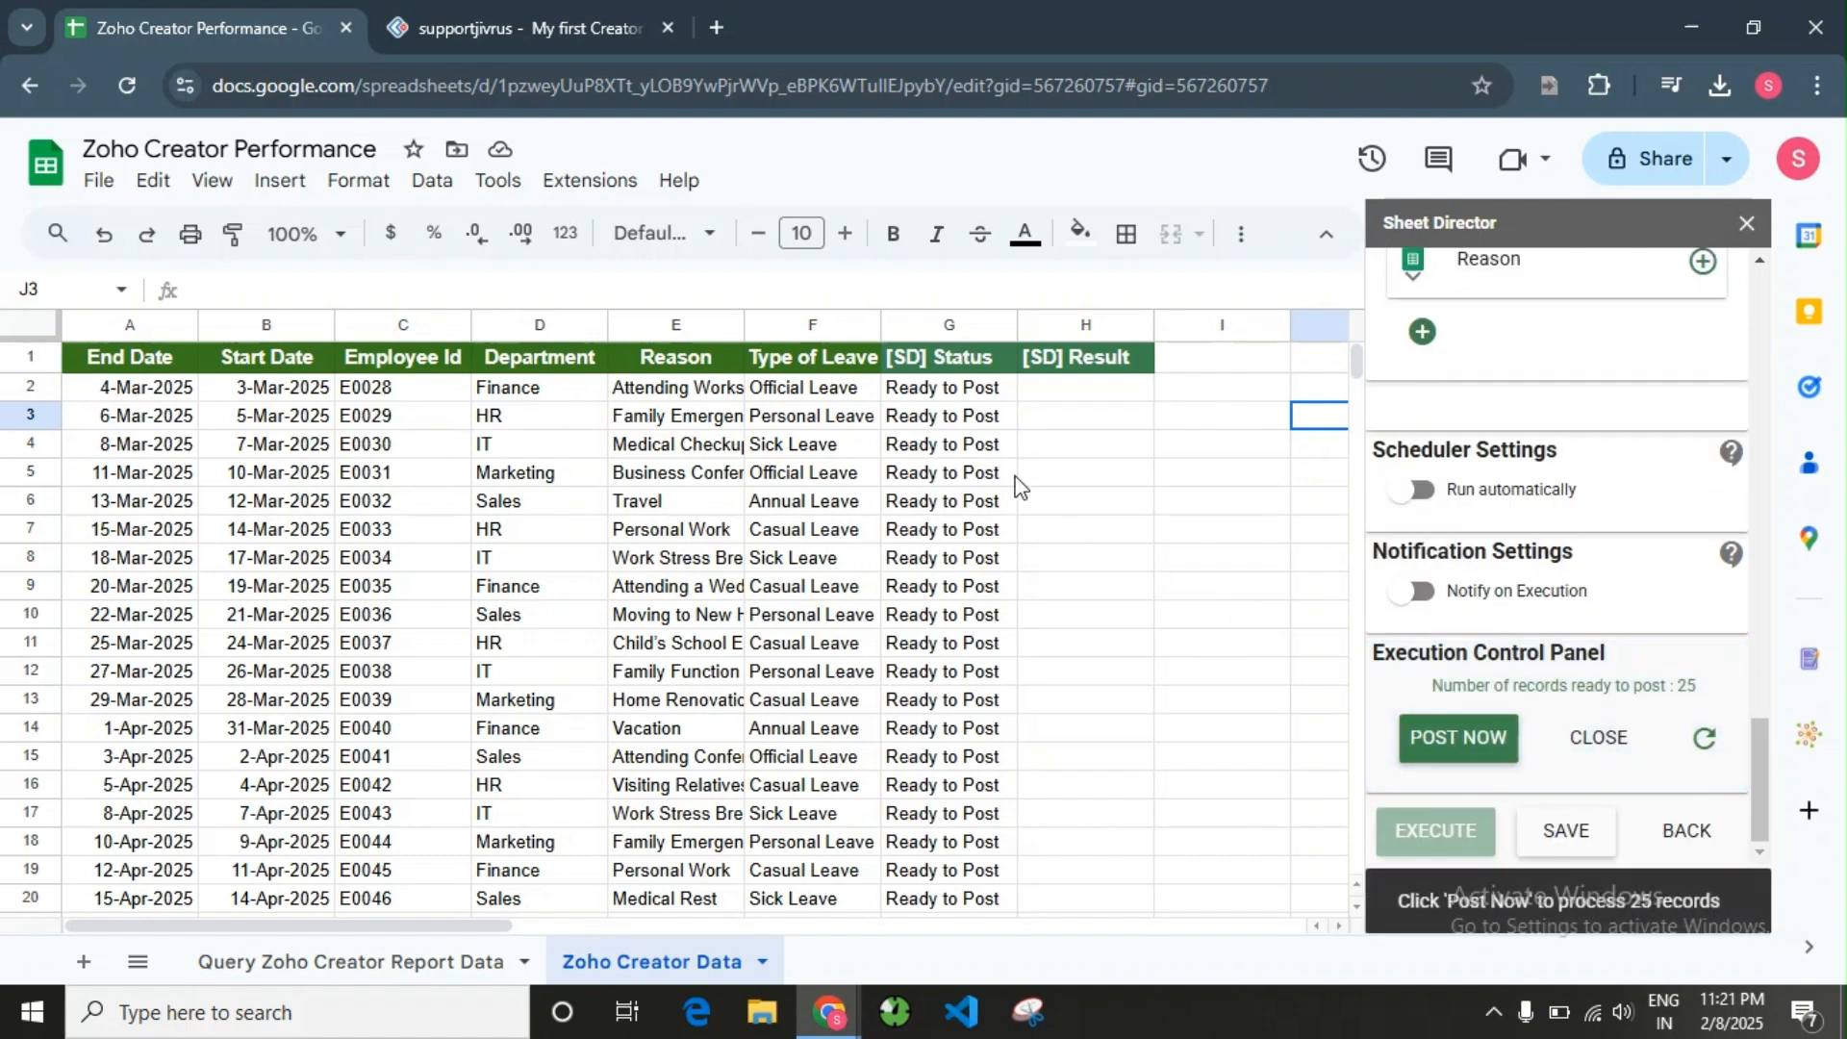
left_click(943, 394)
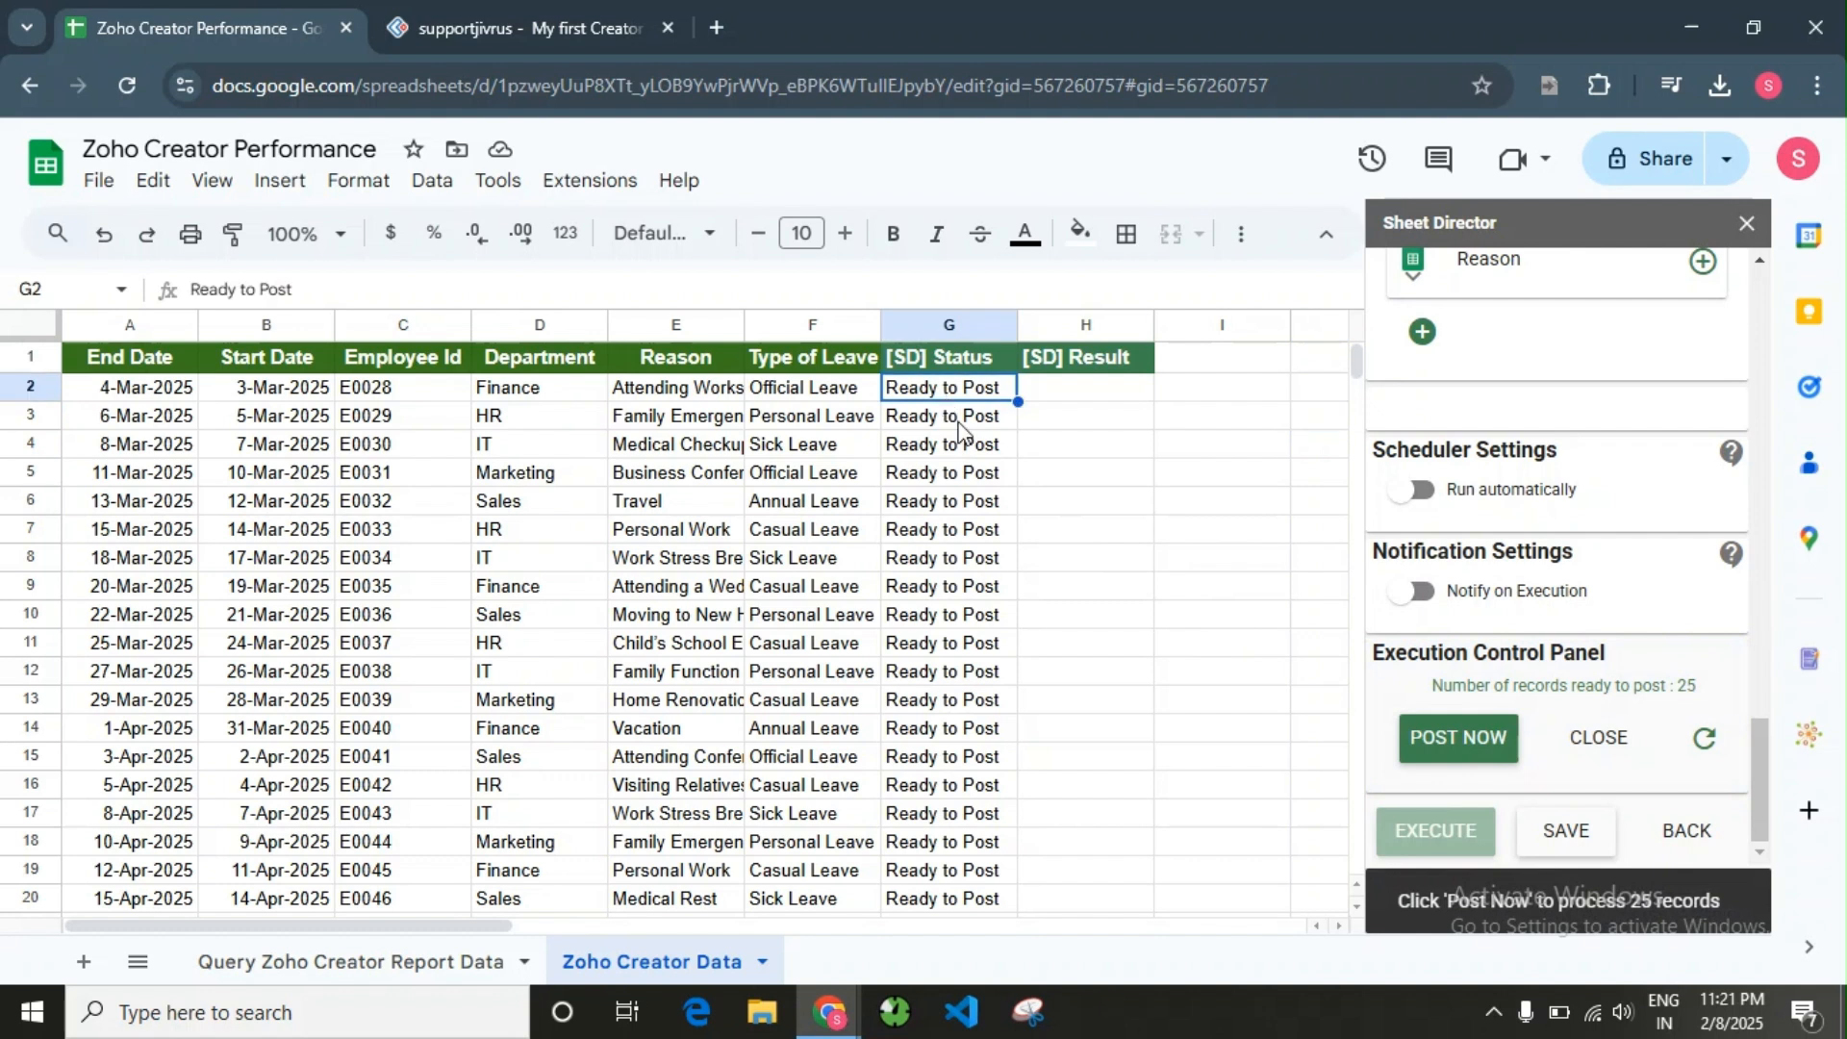
- Post the prepared leave records to Zoho Creator and check the status and result columns down the sheet
left_click(1141, 581)
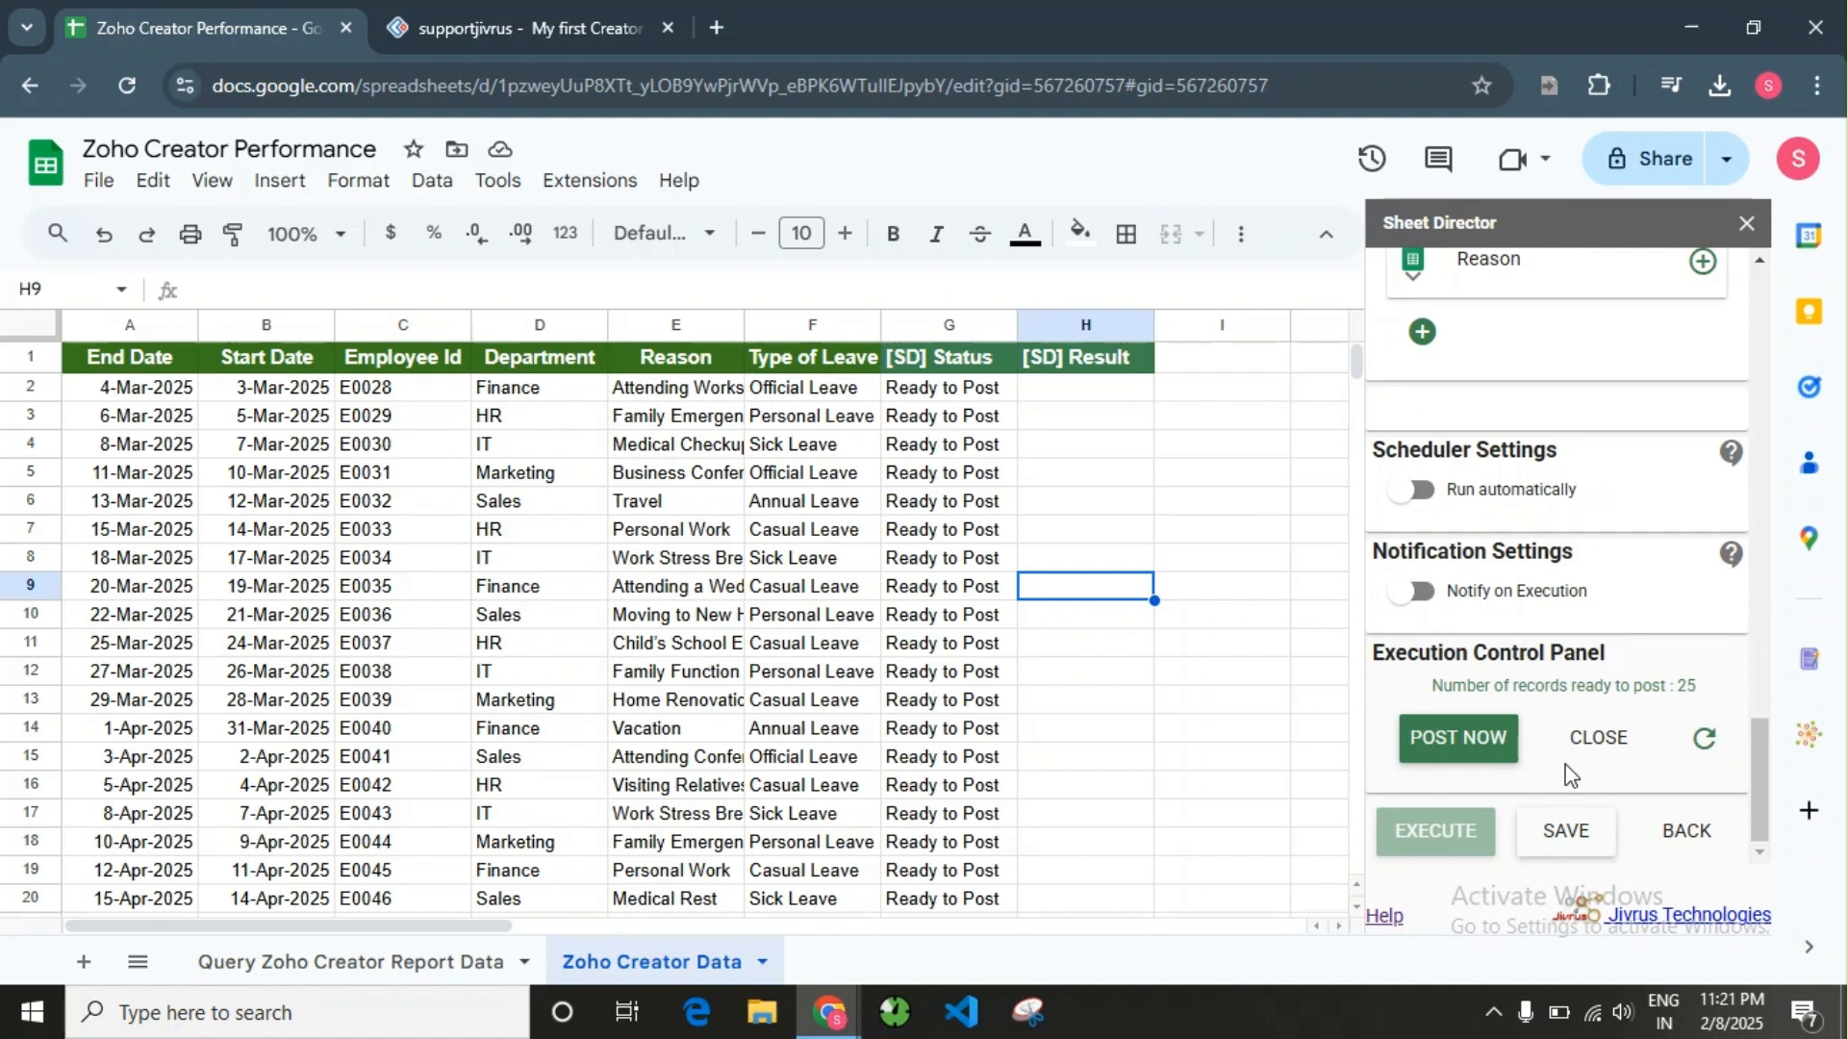
double_click(1435, 684)
left_click(1441, 682)
left_click(1458, 749)
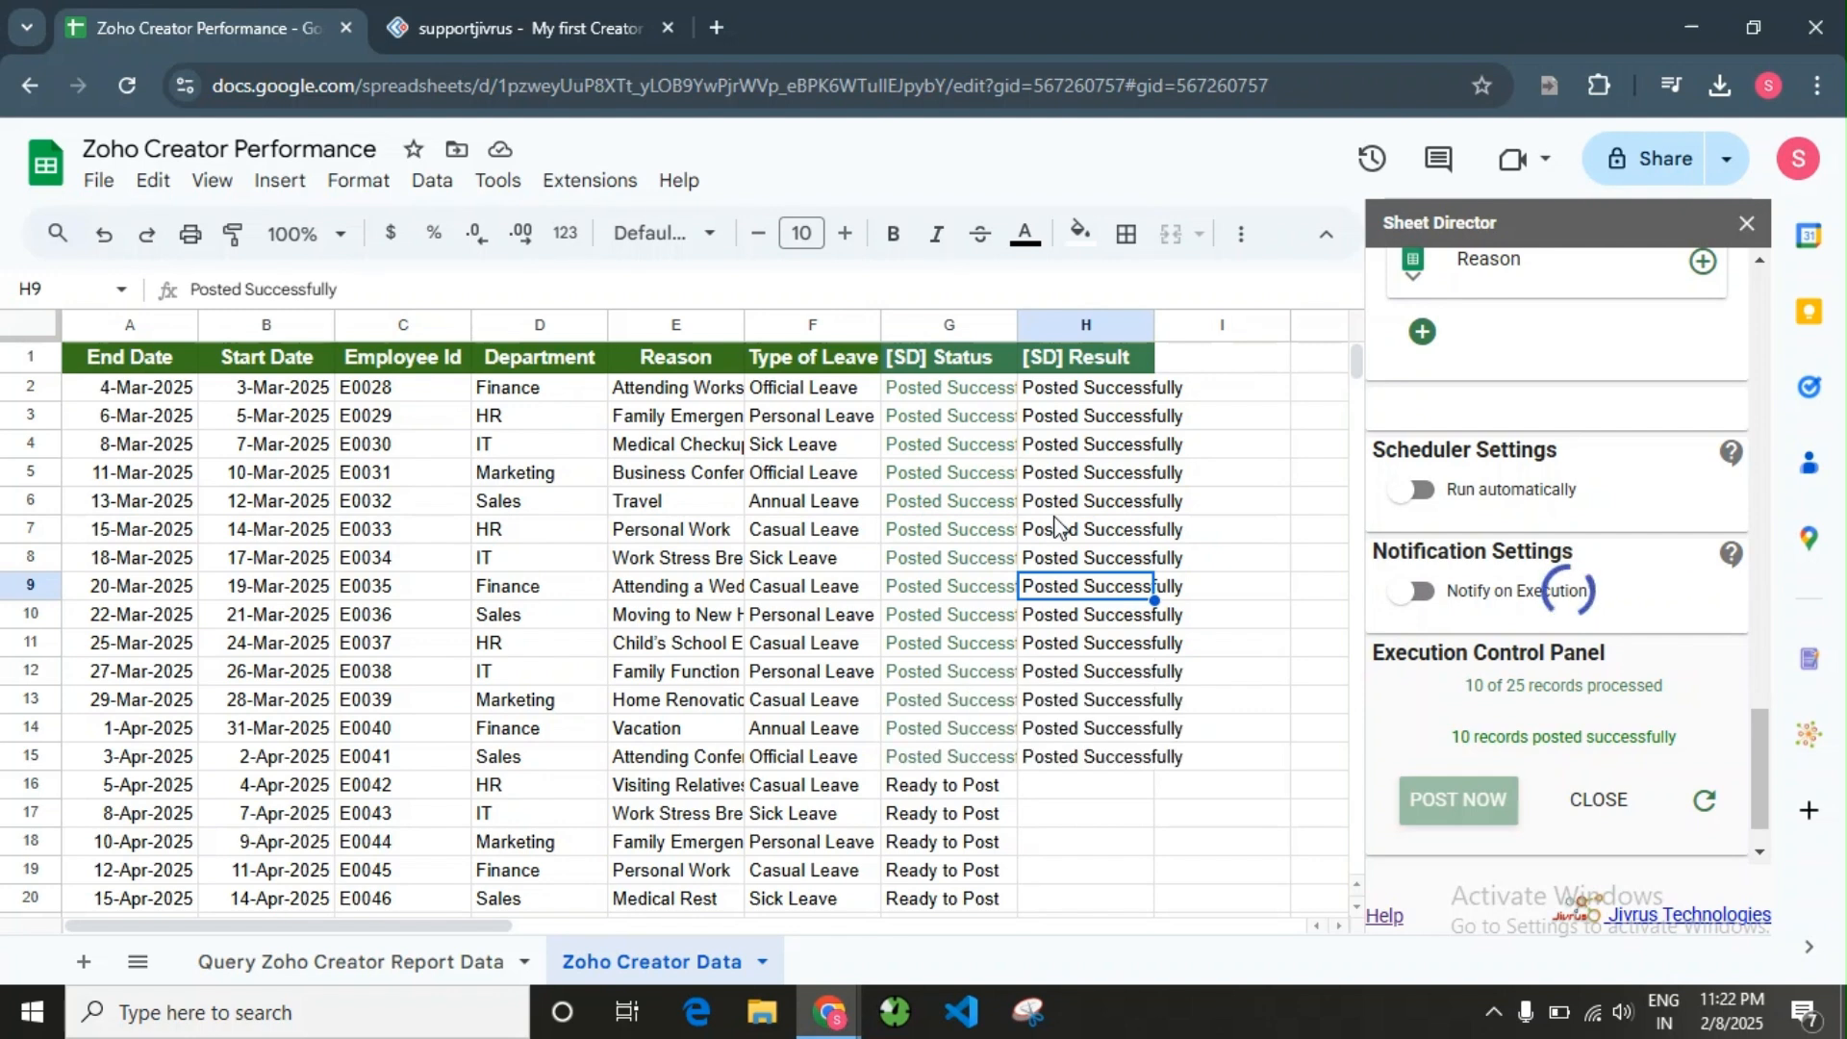
scroll(1058, 568, "down", 3)
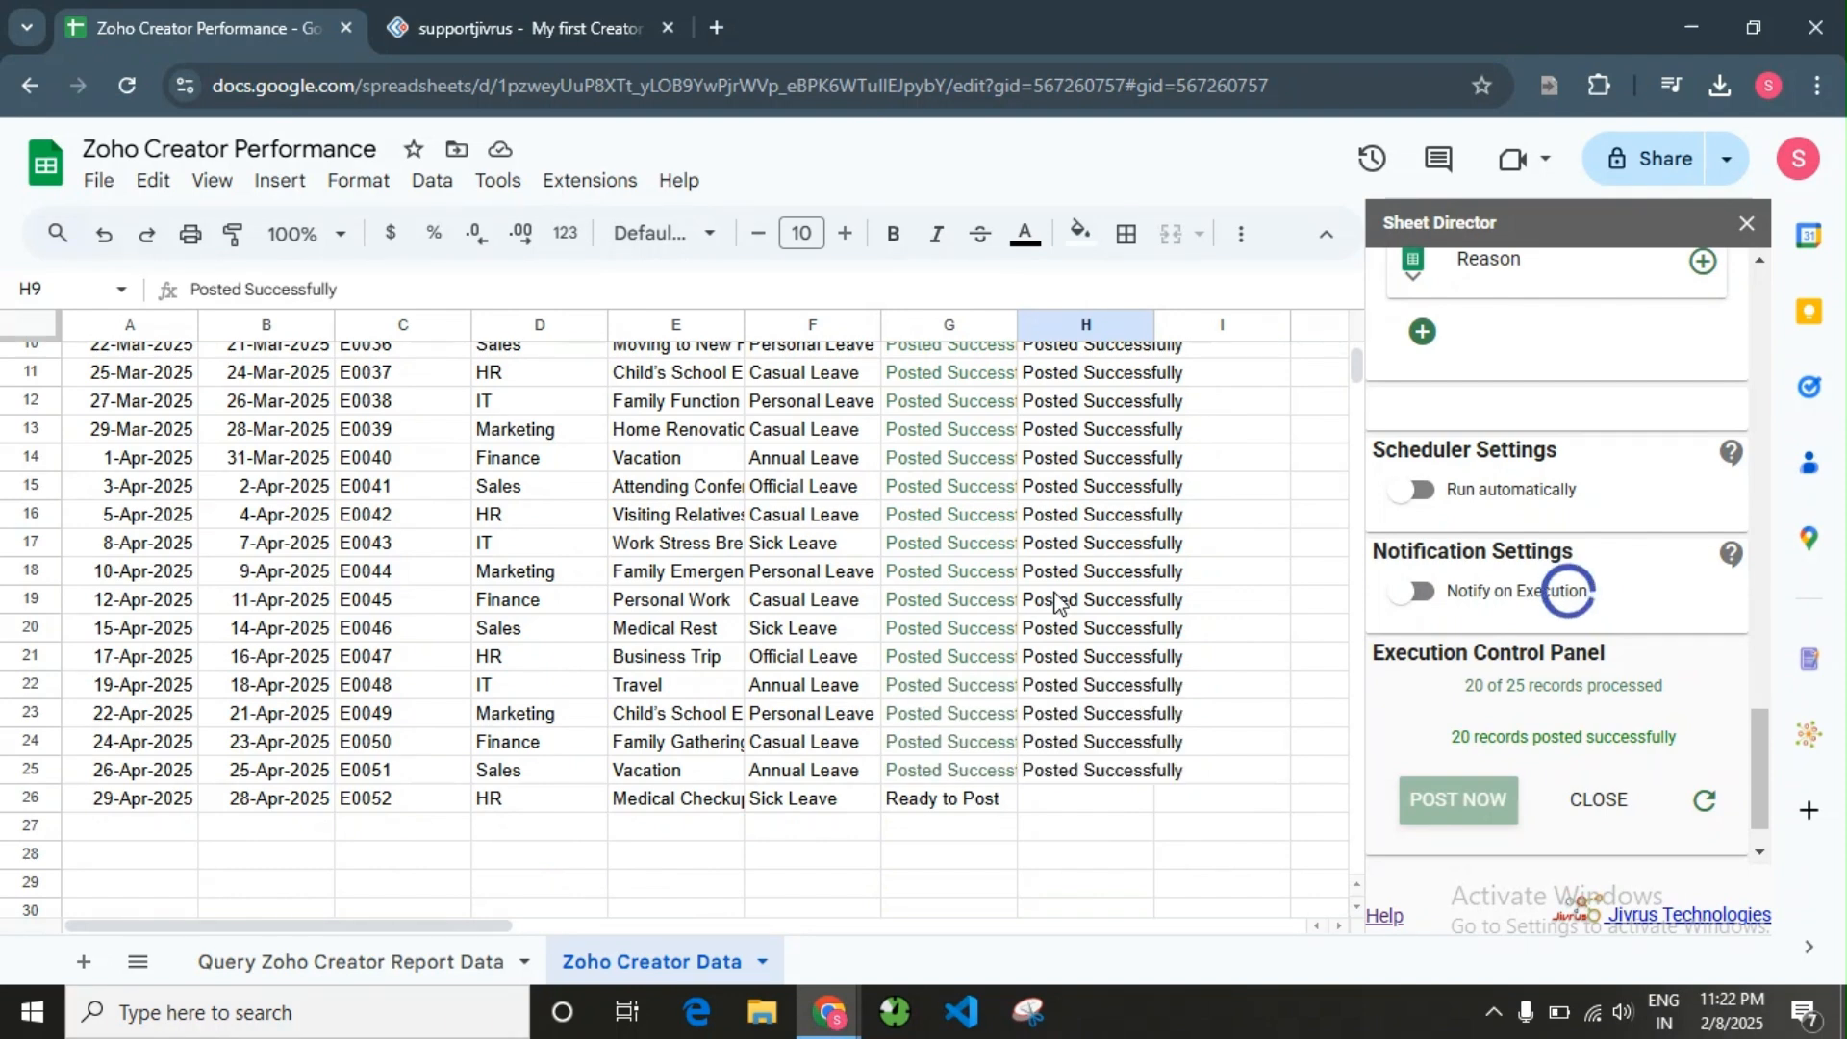
scroll(1073, 769, "up", 3)
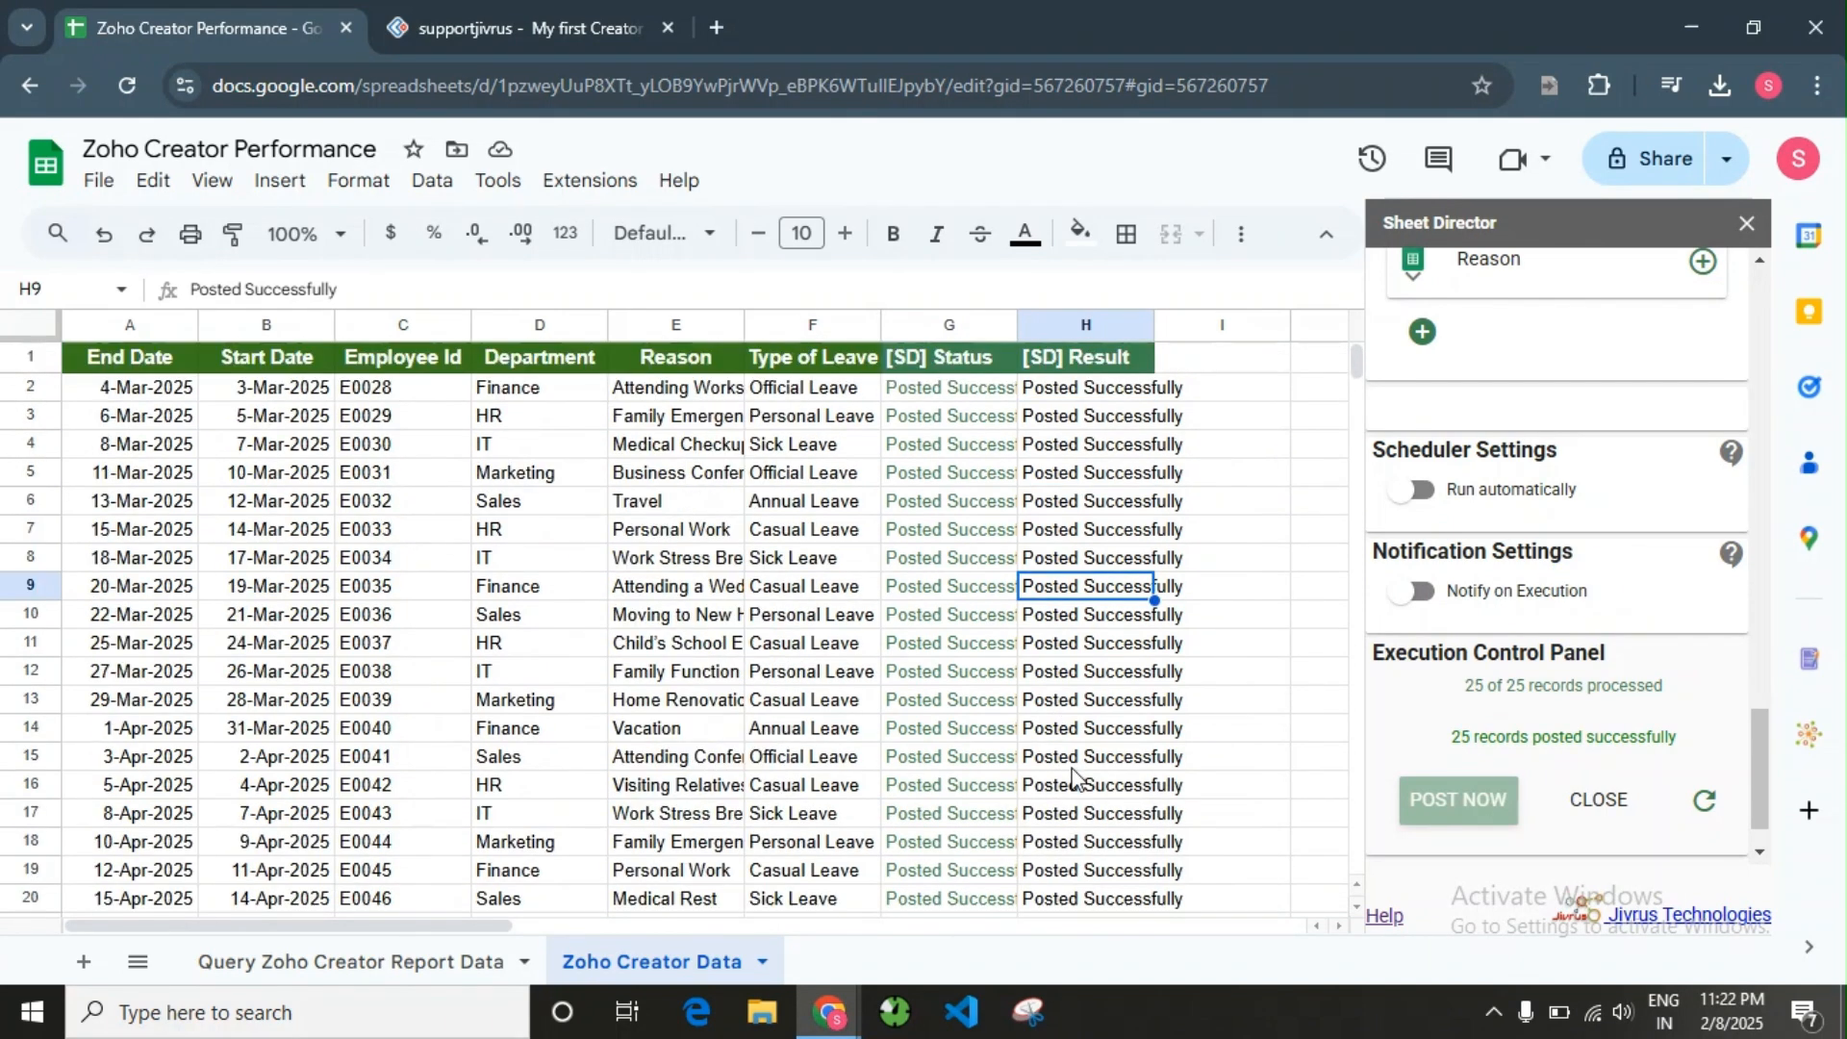
- Switch to Zoho Creator, reload the All Leave Requests report and look through it for the posted records
left_click(487, 14)
left_click(123, 84)
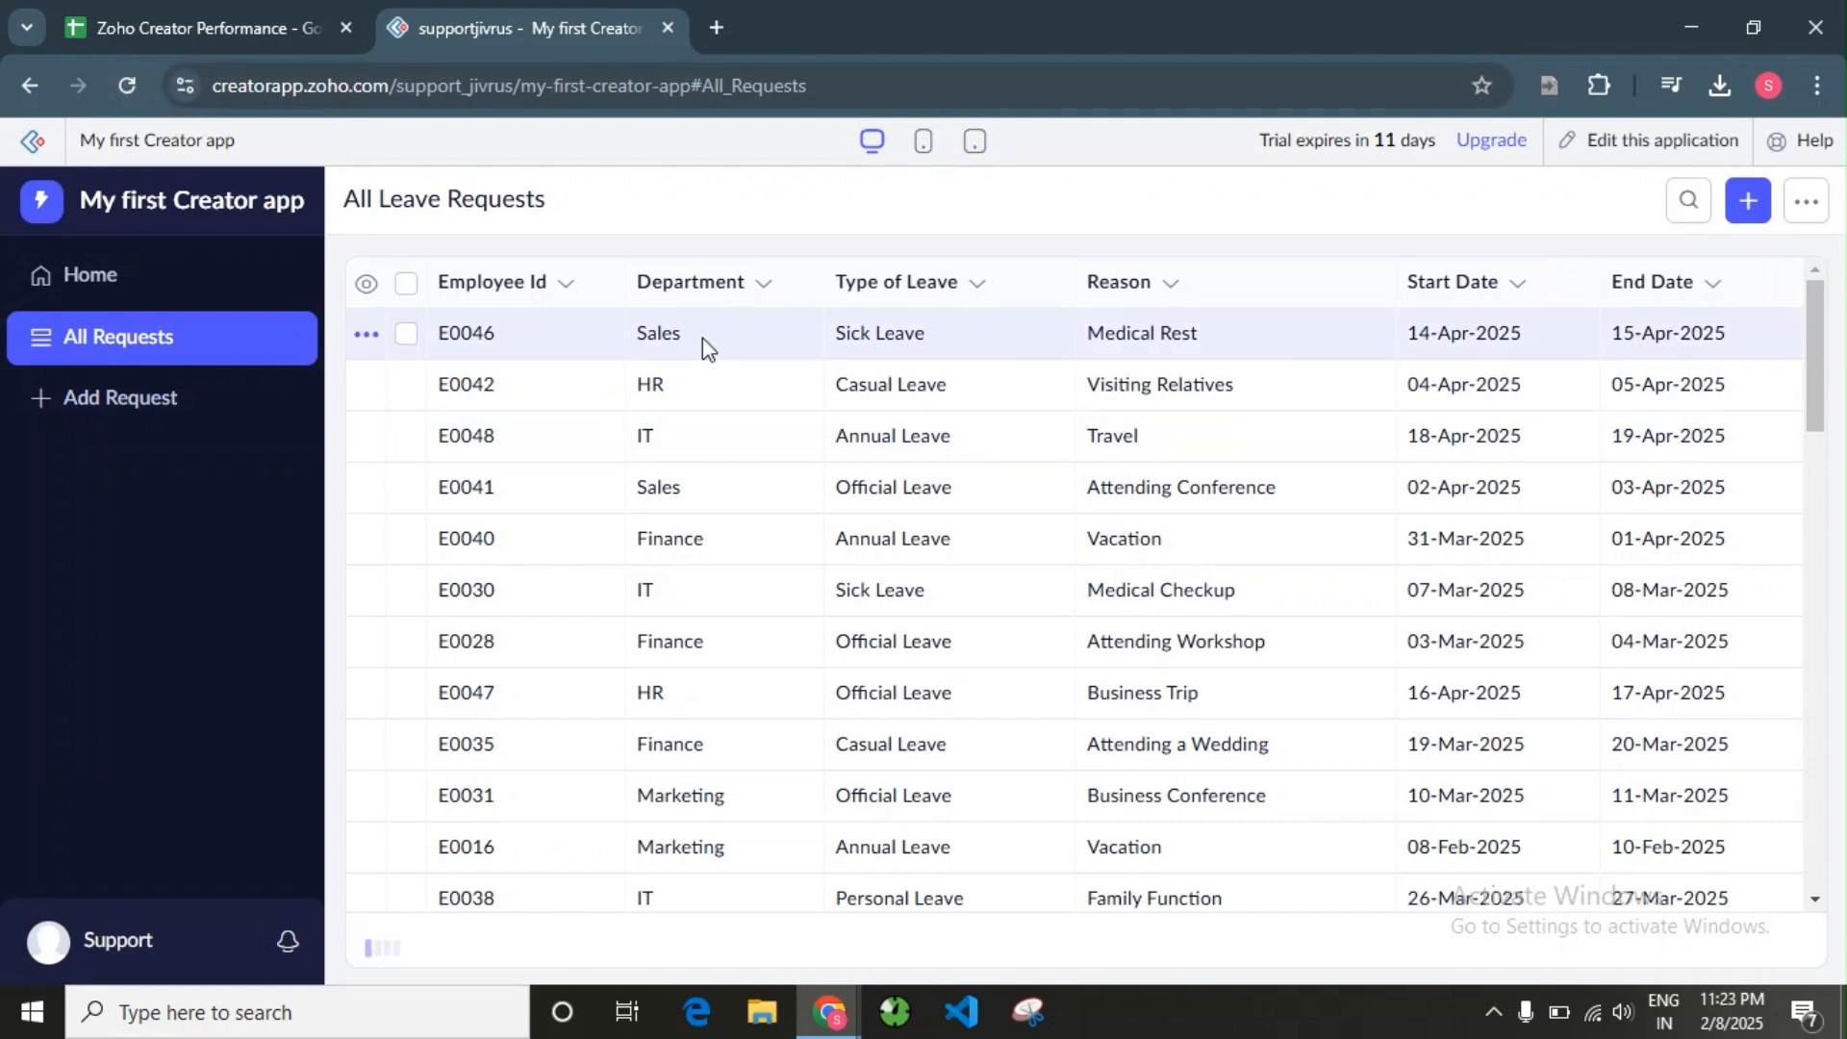
scroll(629, 567, "down", 1)
scroll(626, 564, "down", 4)
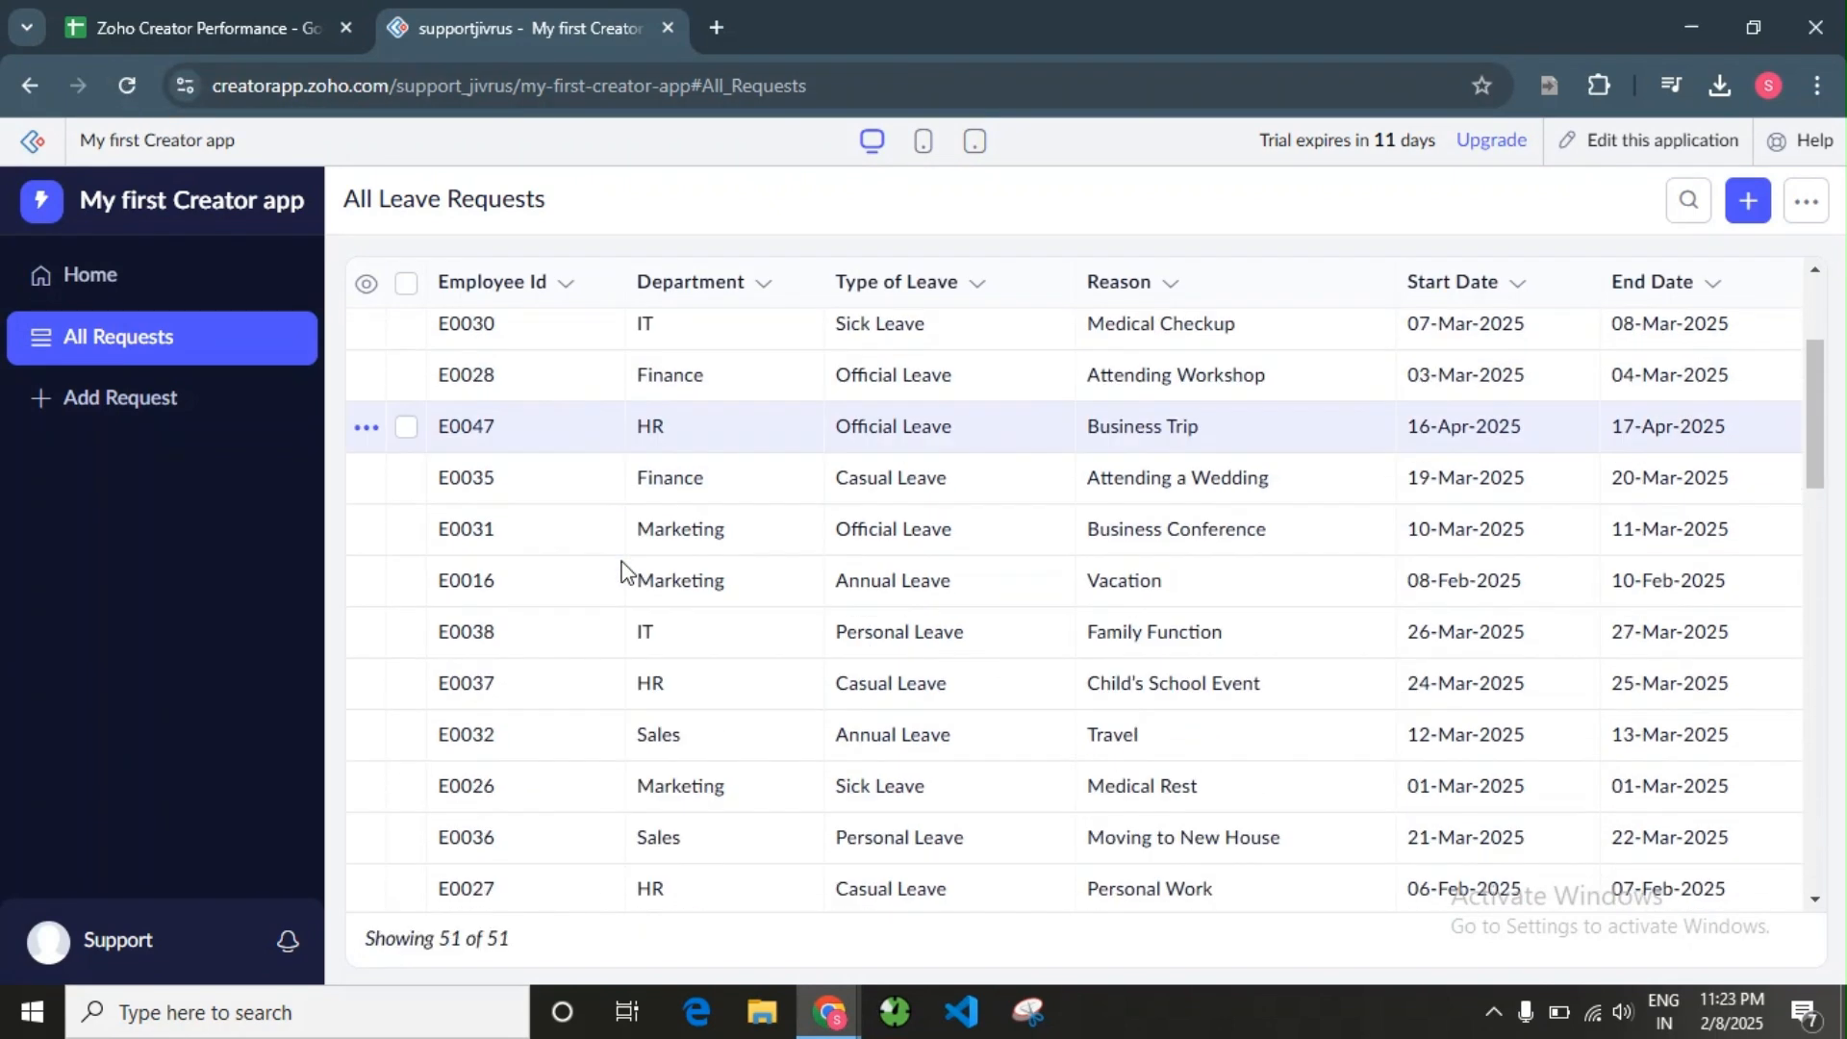
scroll(620, 563, "up", 5)
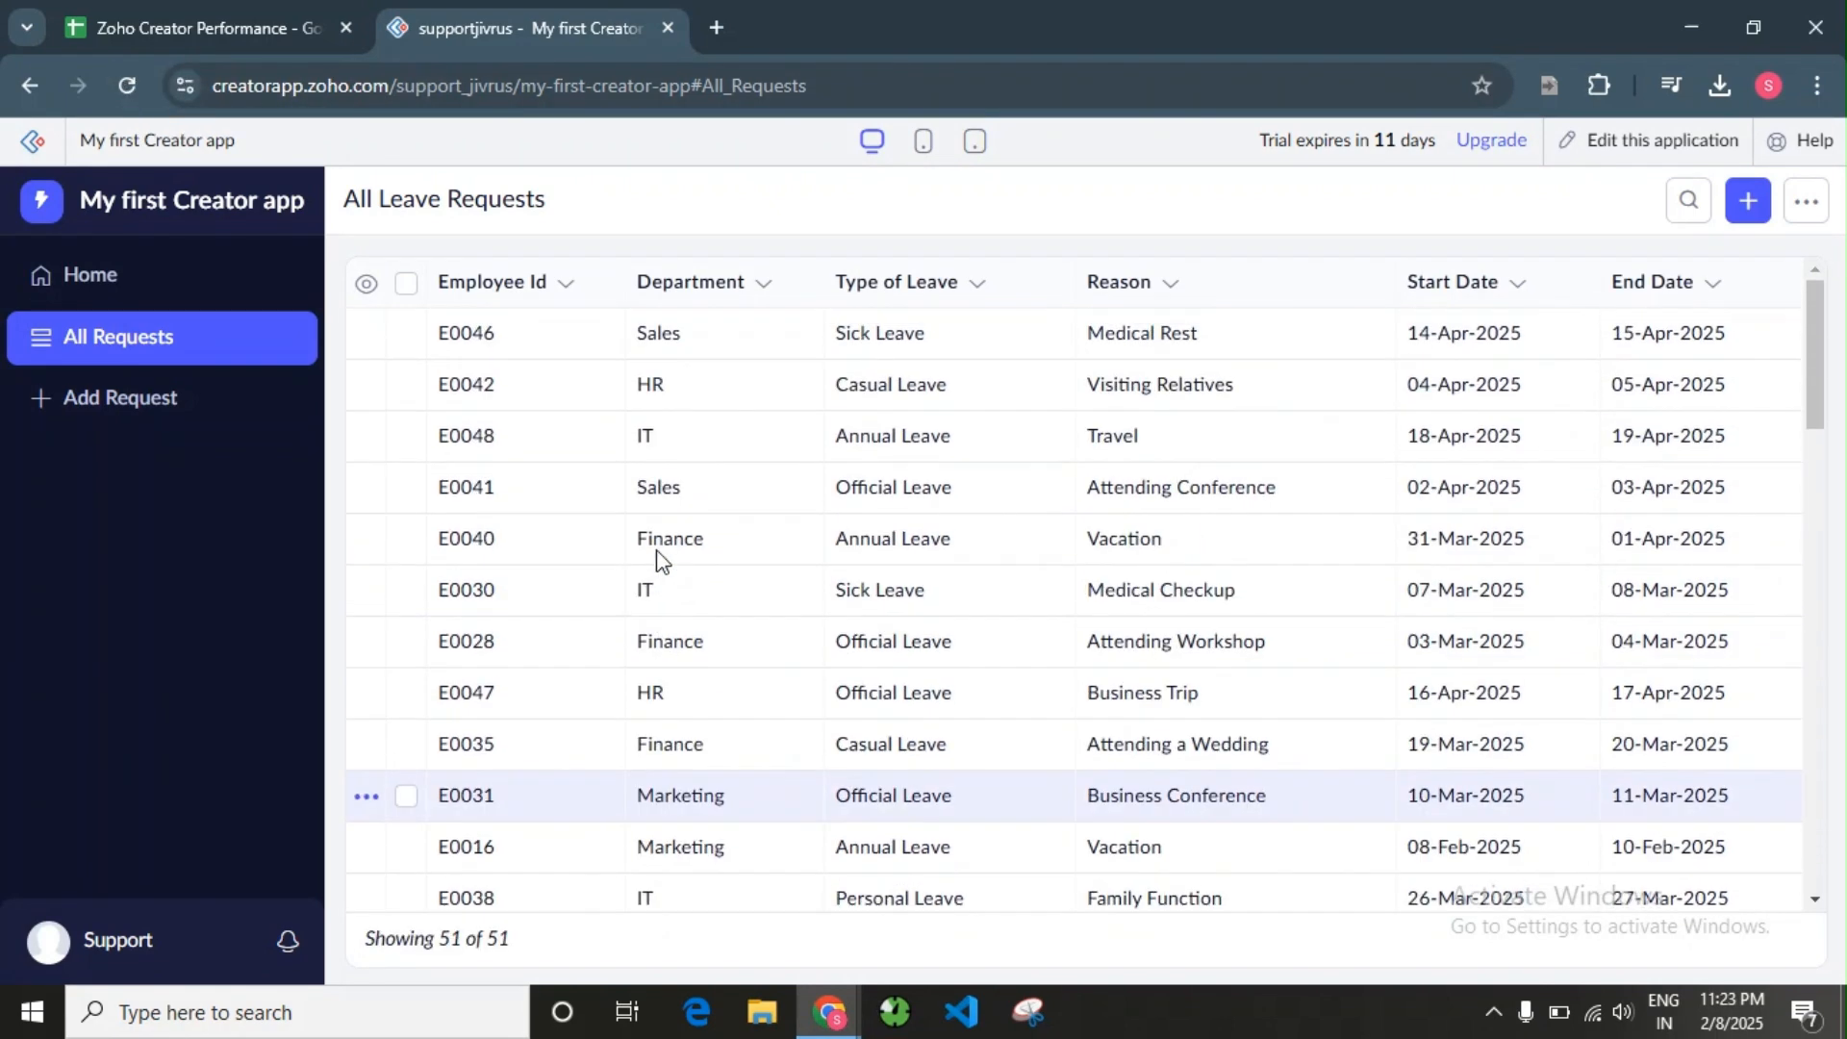
- Return to the Zoho Creator Performance spreadsheet and review the name and application description of Zoho Creator Sync Service
left_click(176, 19)
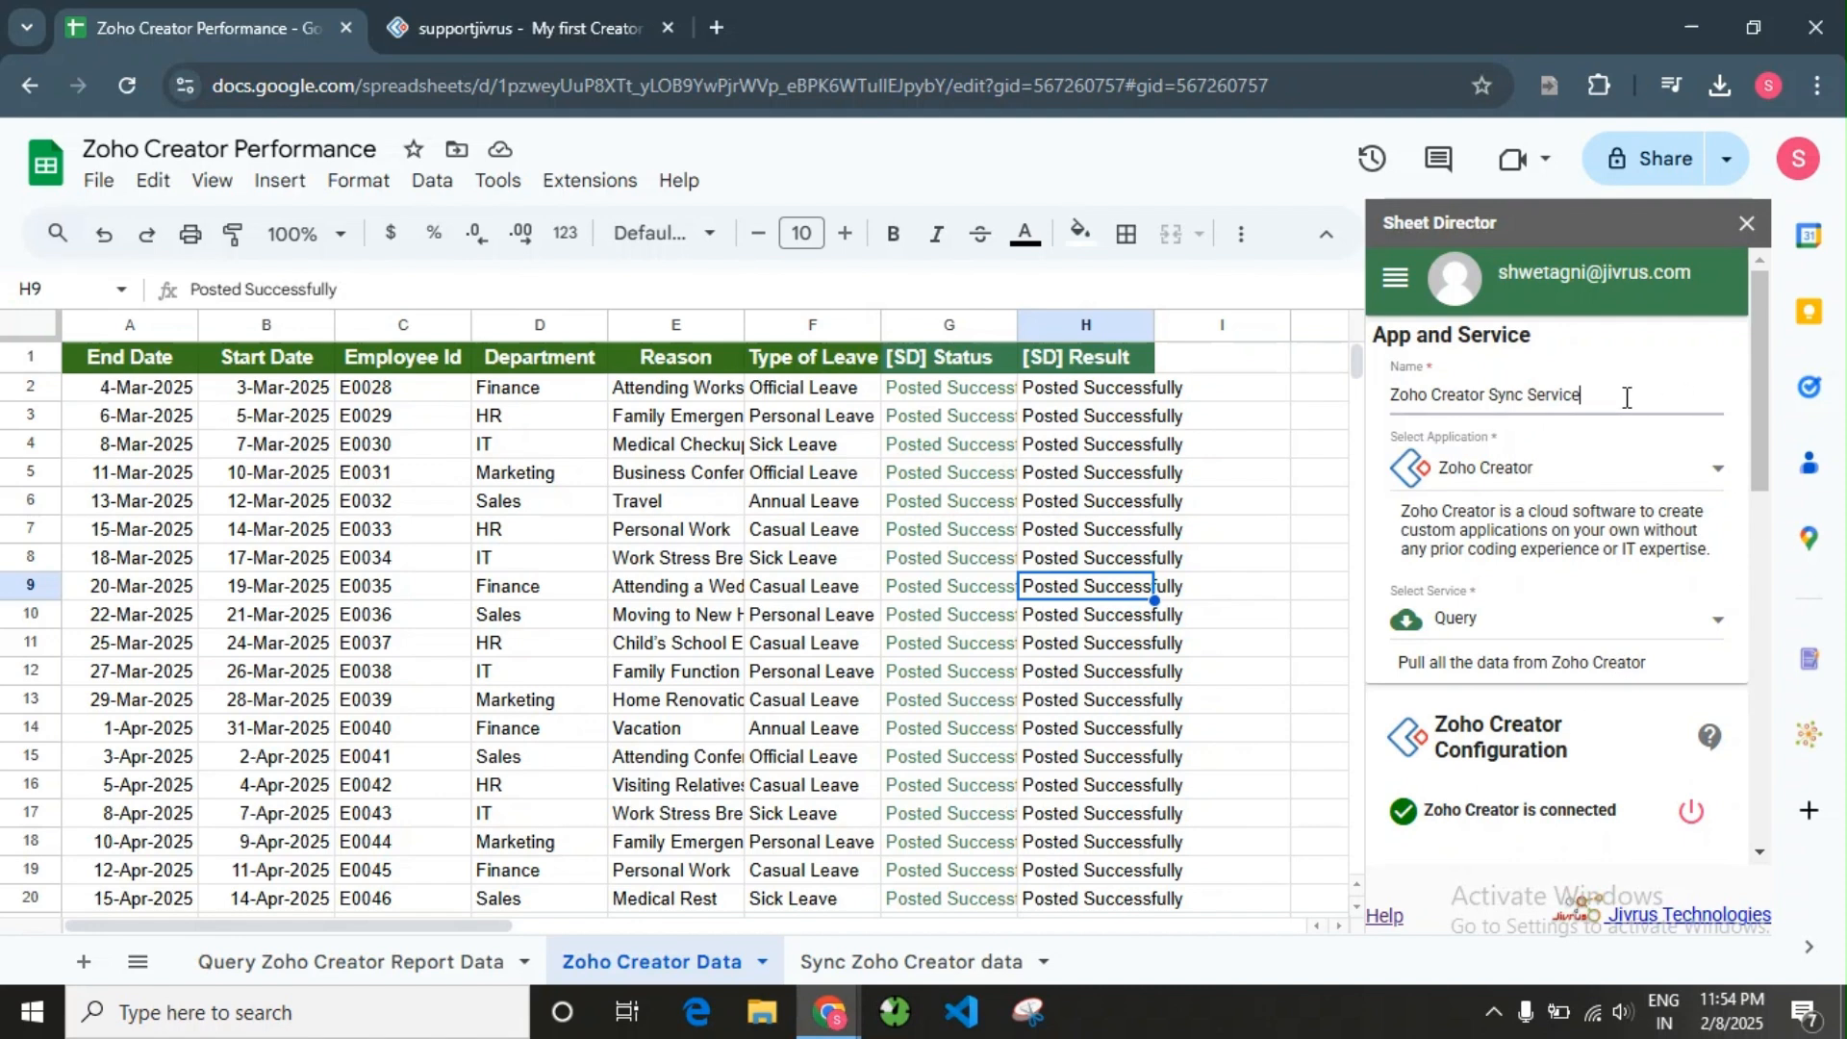
left_click_drag(1626, 397, 1370, 397)
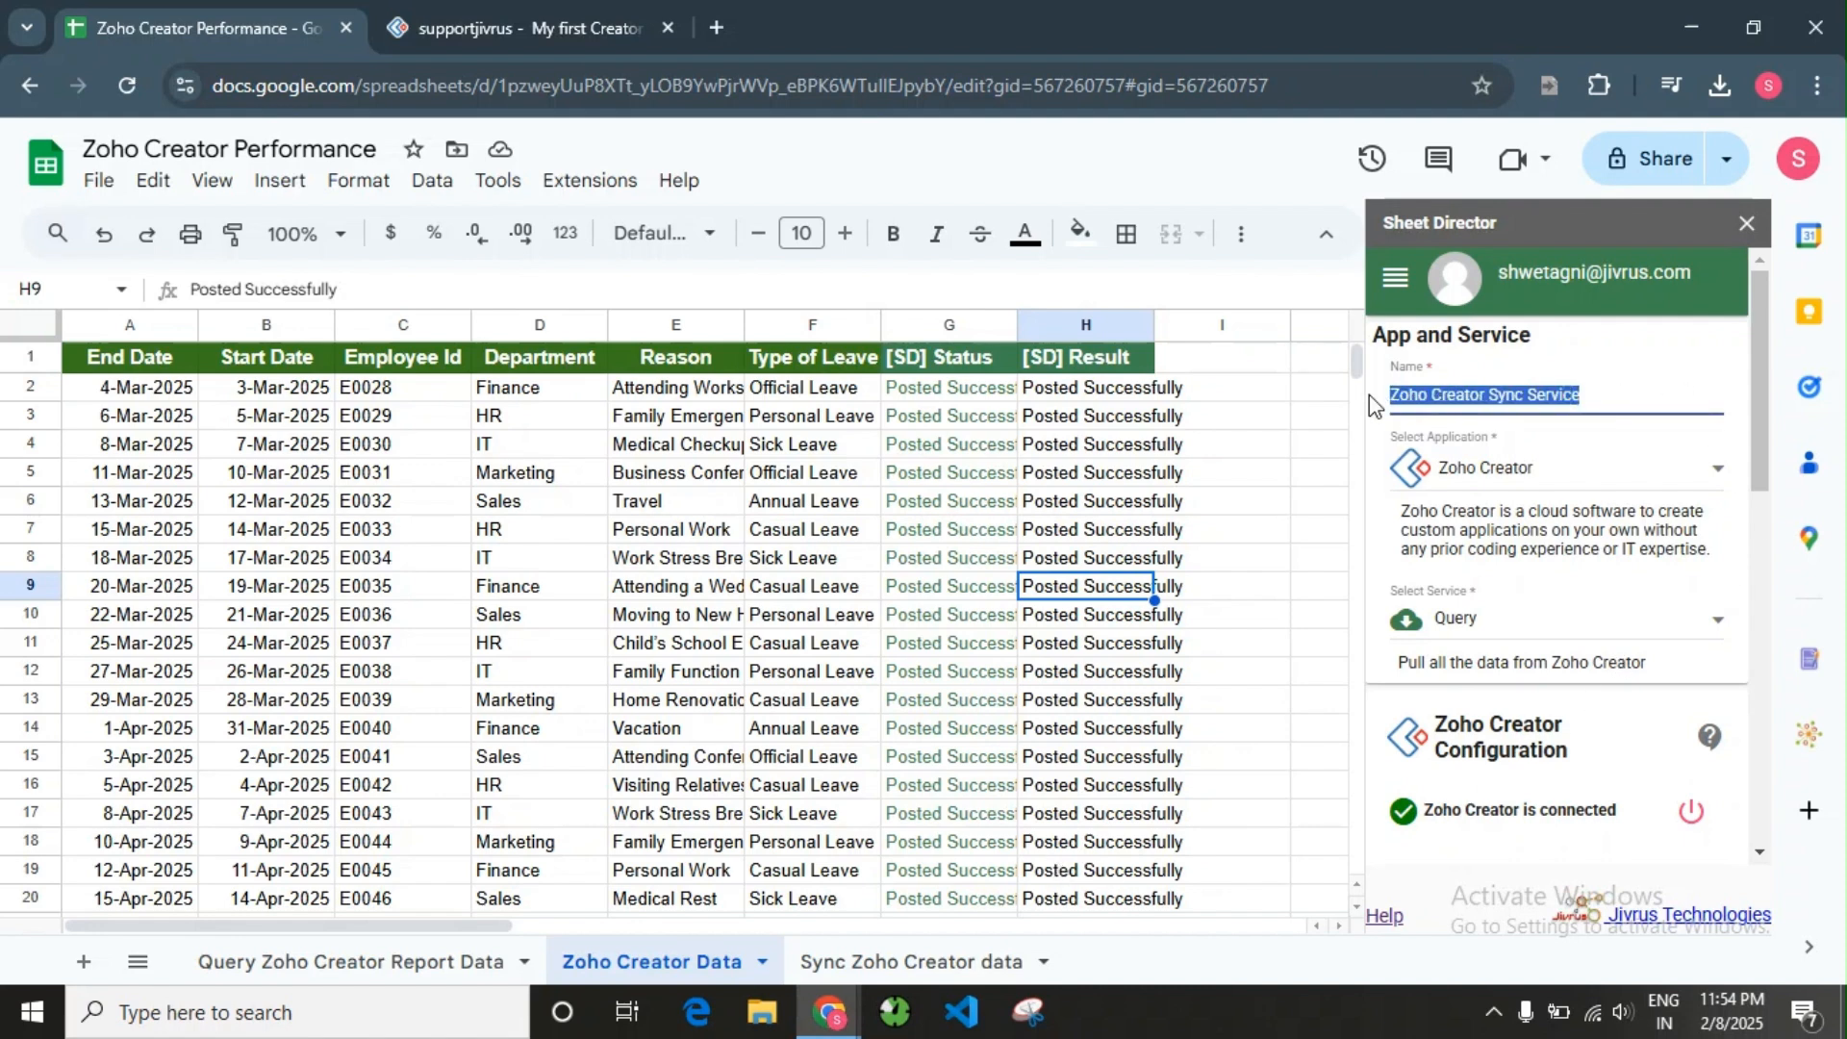
left_click(1508, 408)
left_click_drag(1399, 517, 1612, 540)
left_click(1613, 540)
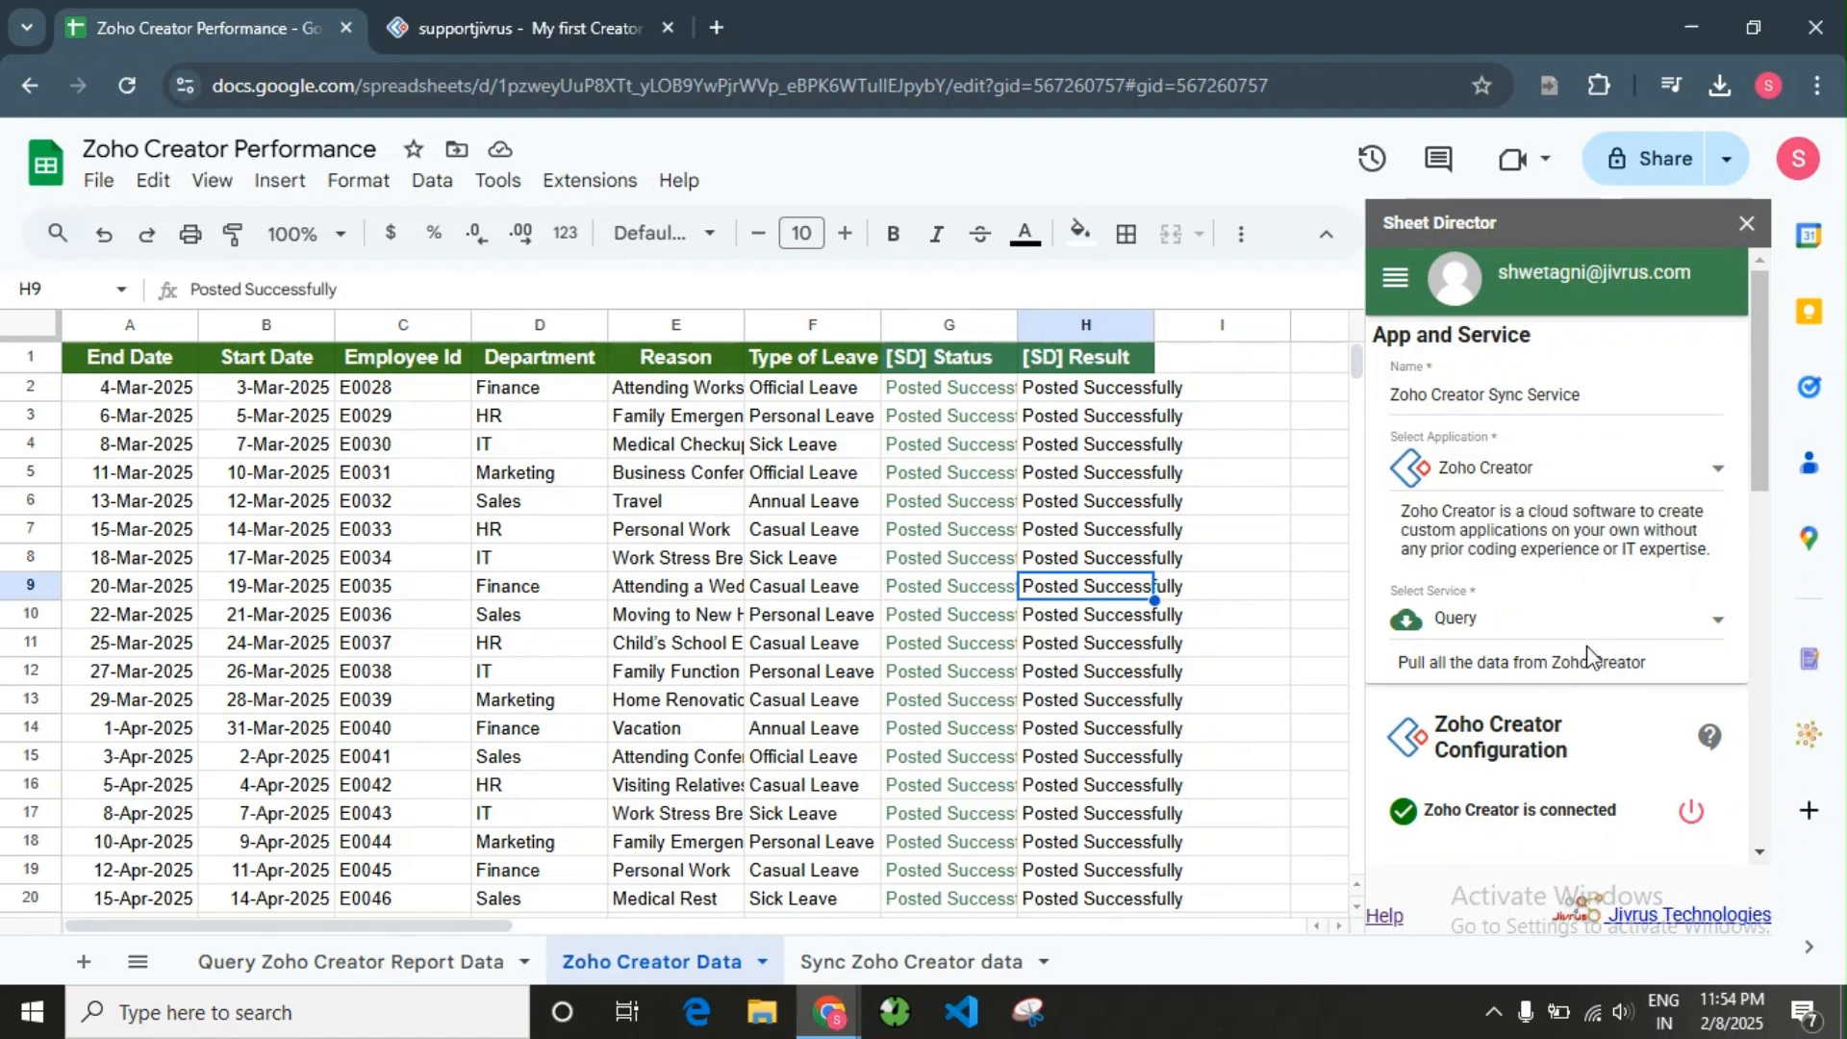
- Choose Synchronize as the service for Zoho Creator and read its description
scroll(1585, 654, "down", 1)
left_click(1520, 480)
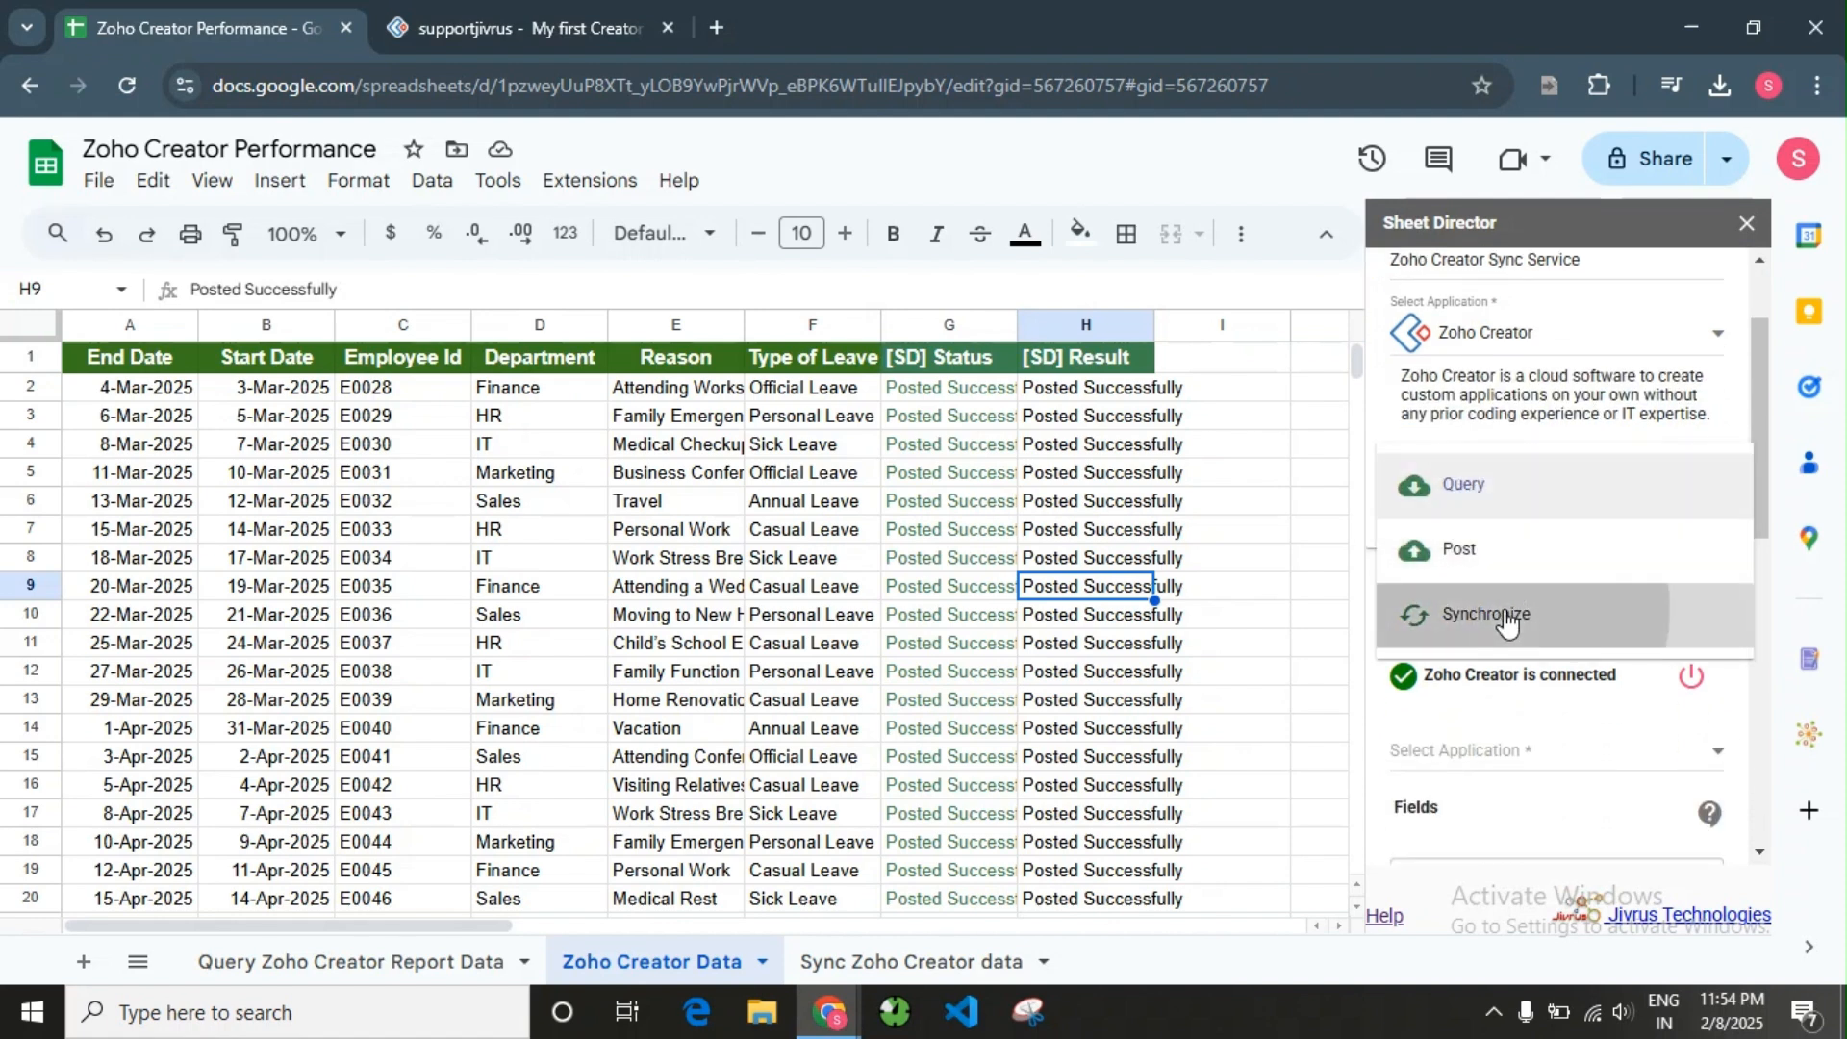
left_click(1510, 612)
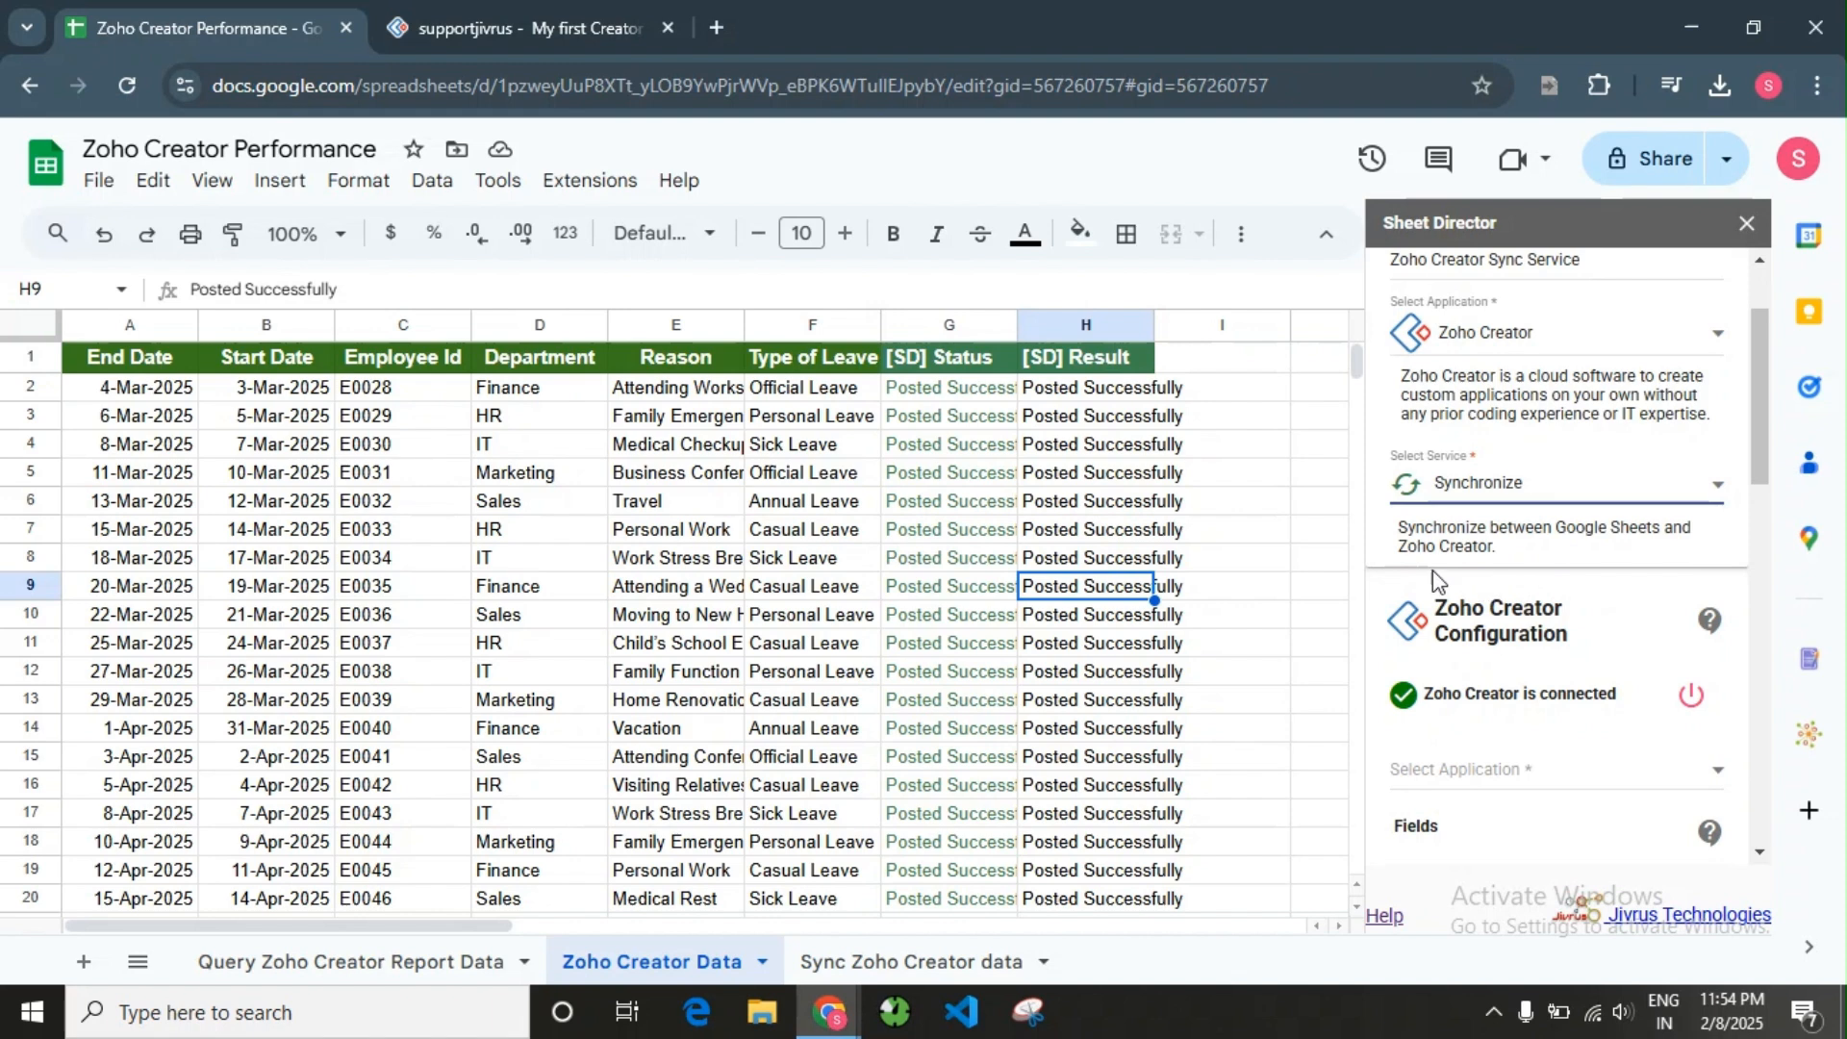
left_click_drag(1395, 540, 1541, 564)
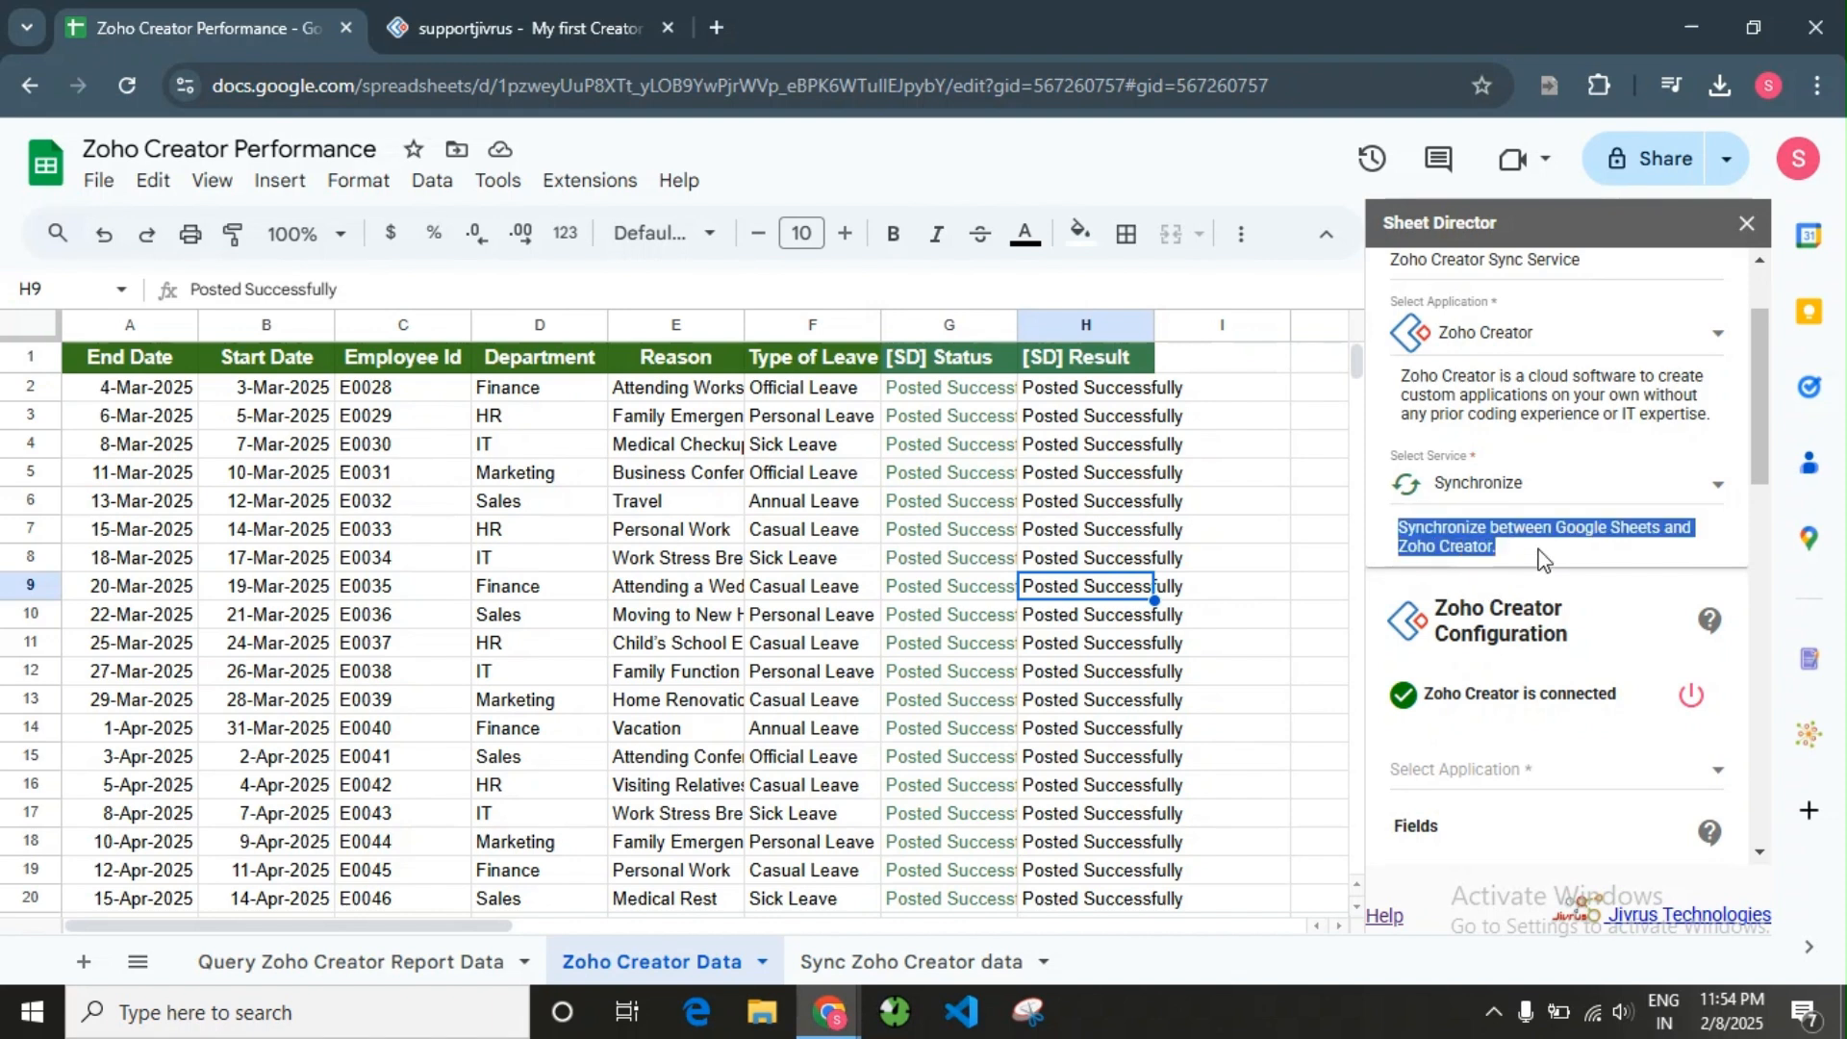
left_click(1537, 558)
- Choose the application My first Creator app, the form Approval Request and the report All Leave Requests
scroll(1526, 635, "down", 1)
left_click(1516, 648)
left_click(1517, 649)
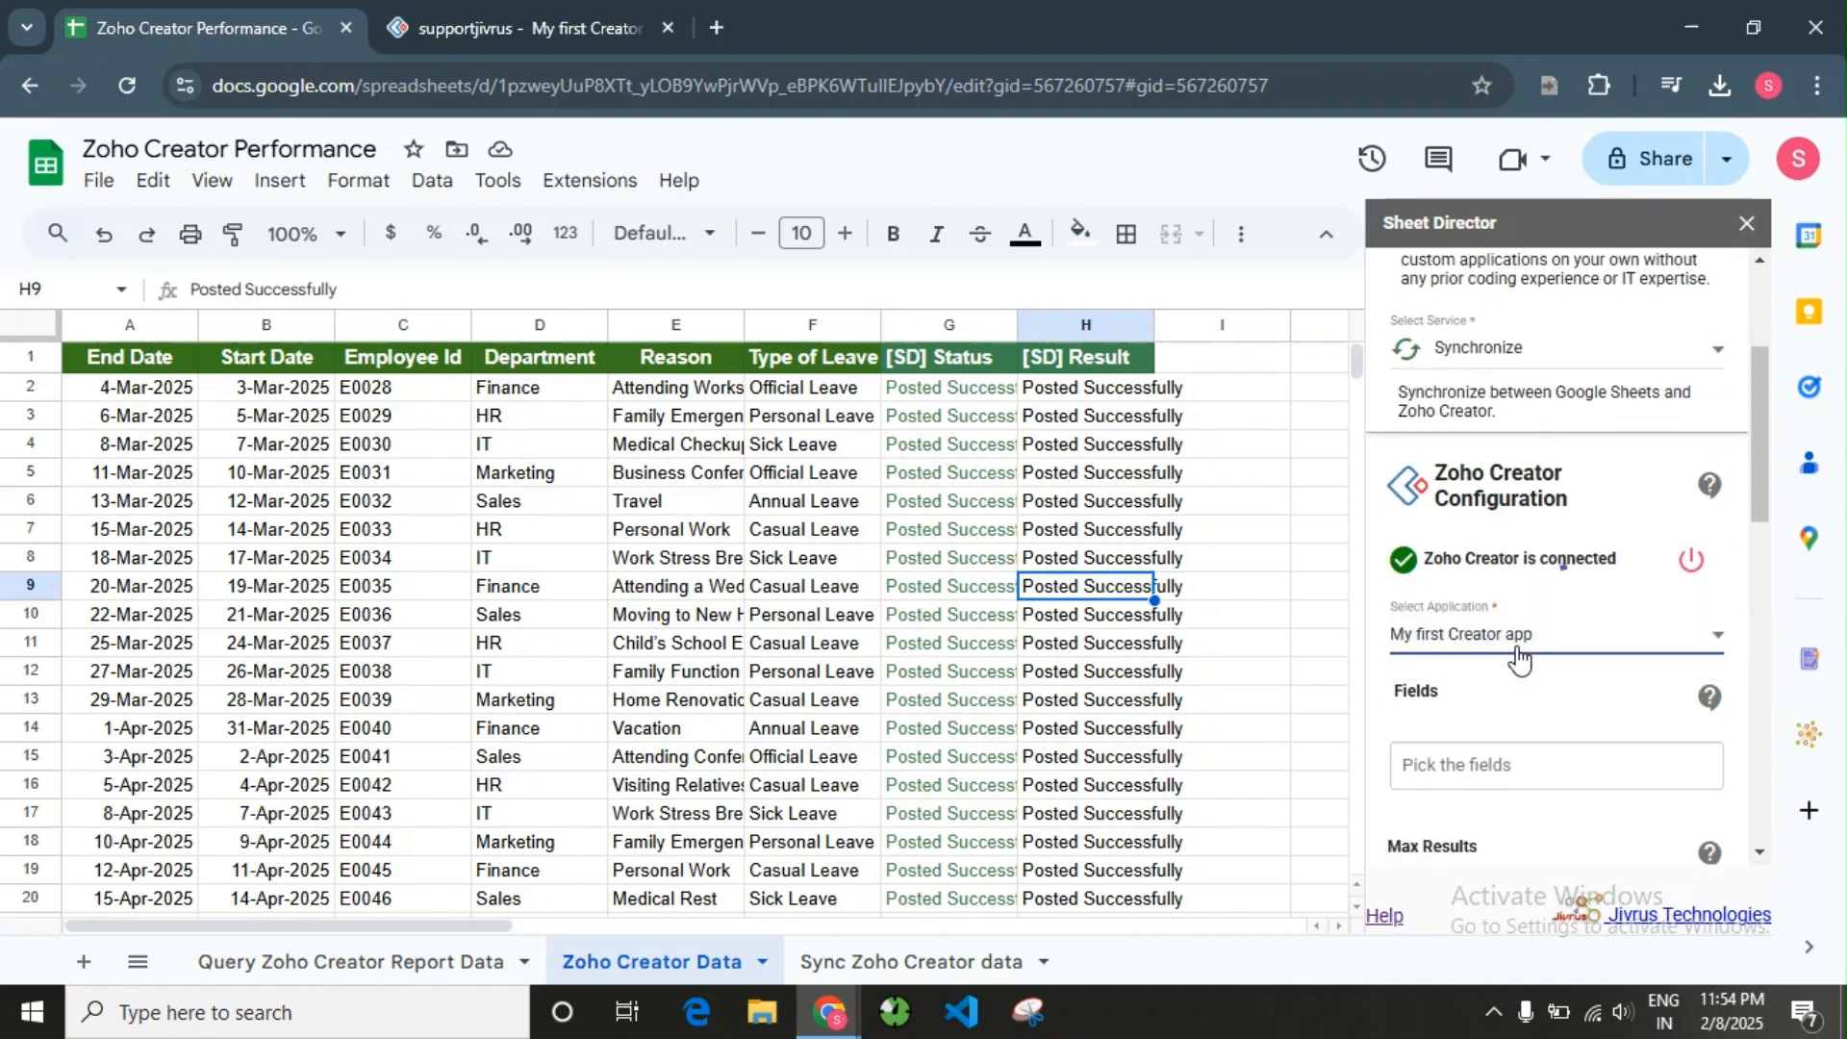
scroll(1515, 615, "down", 1)
left_click(1512, 577)
left_click(1512, 581)
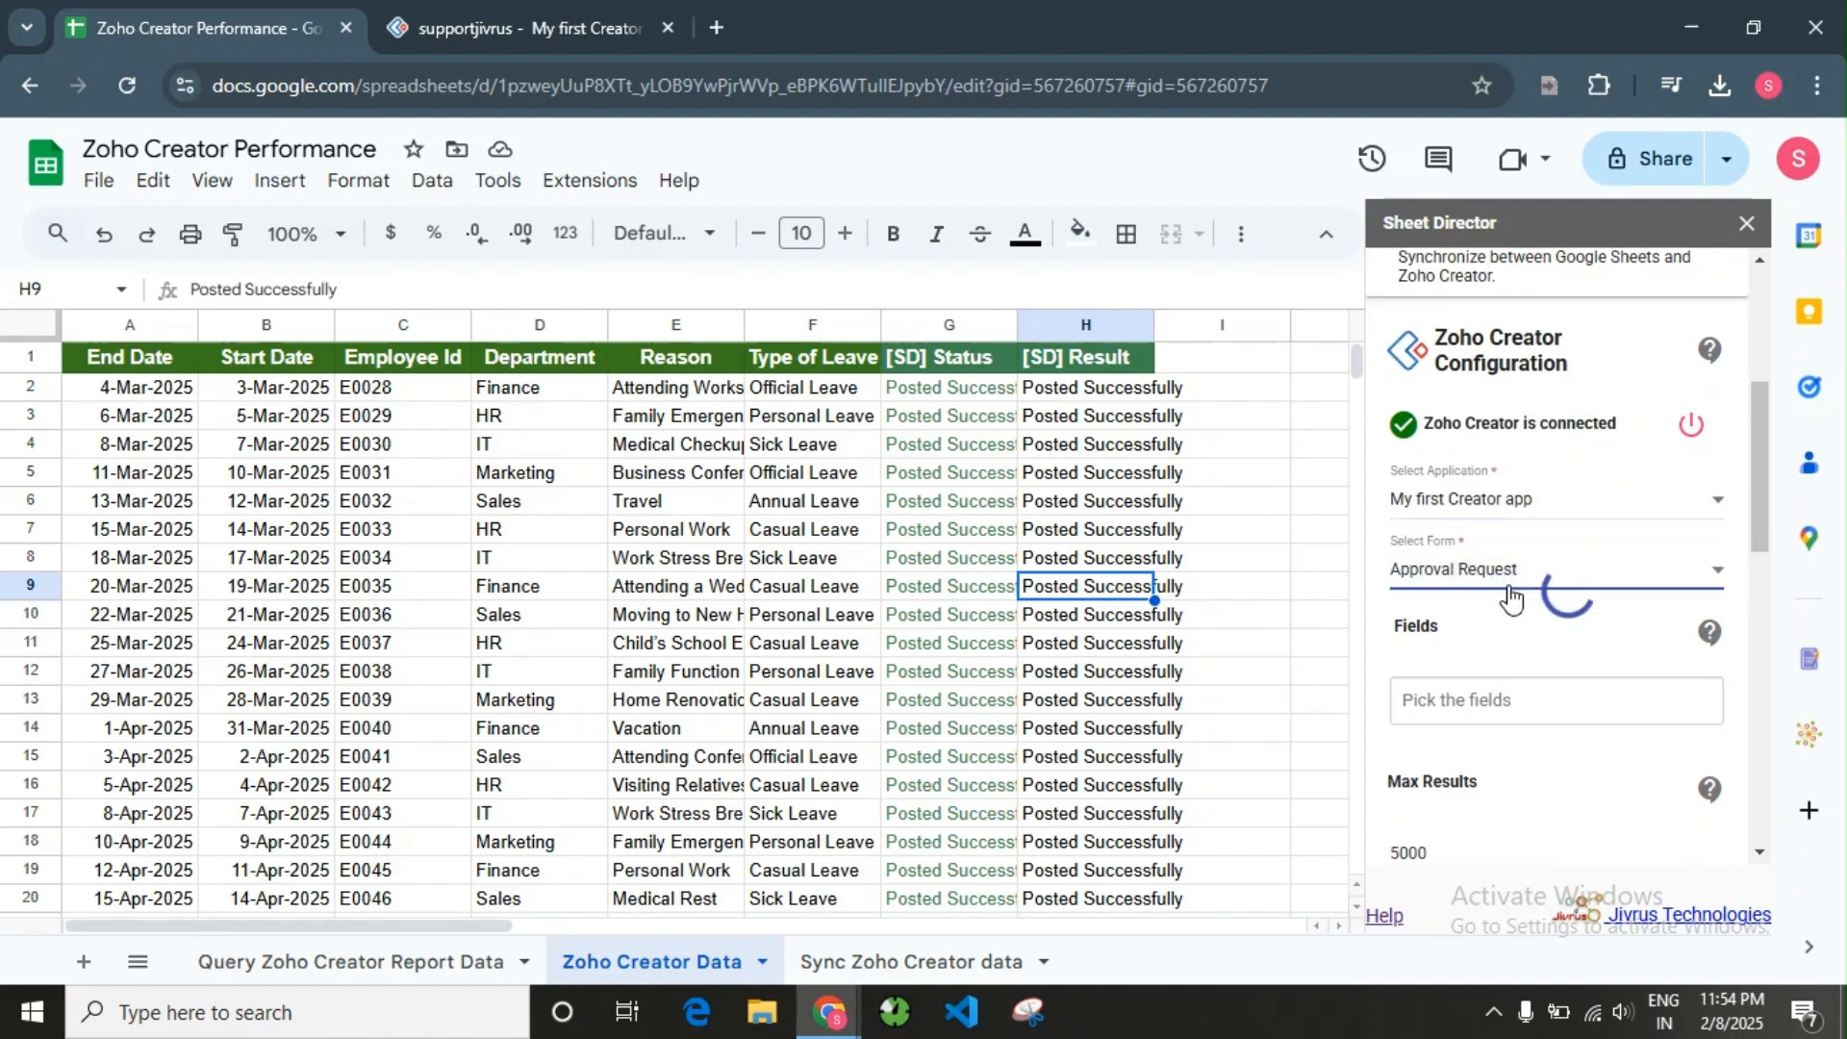
scroll(1512, 583, "down", 1)
left_click(1519, 524)
left_click(1523, 541)
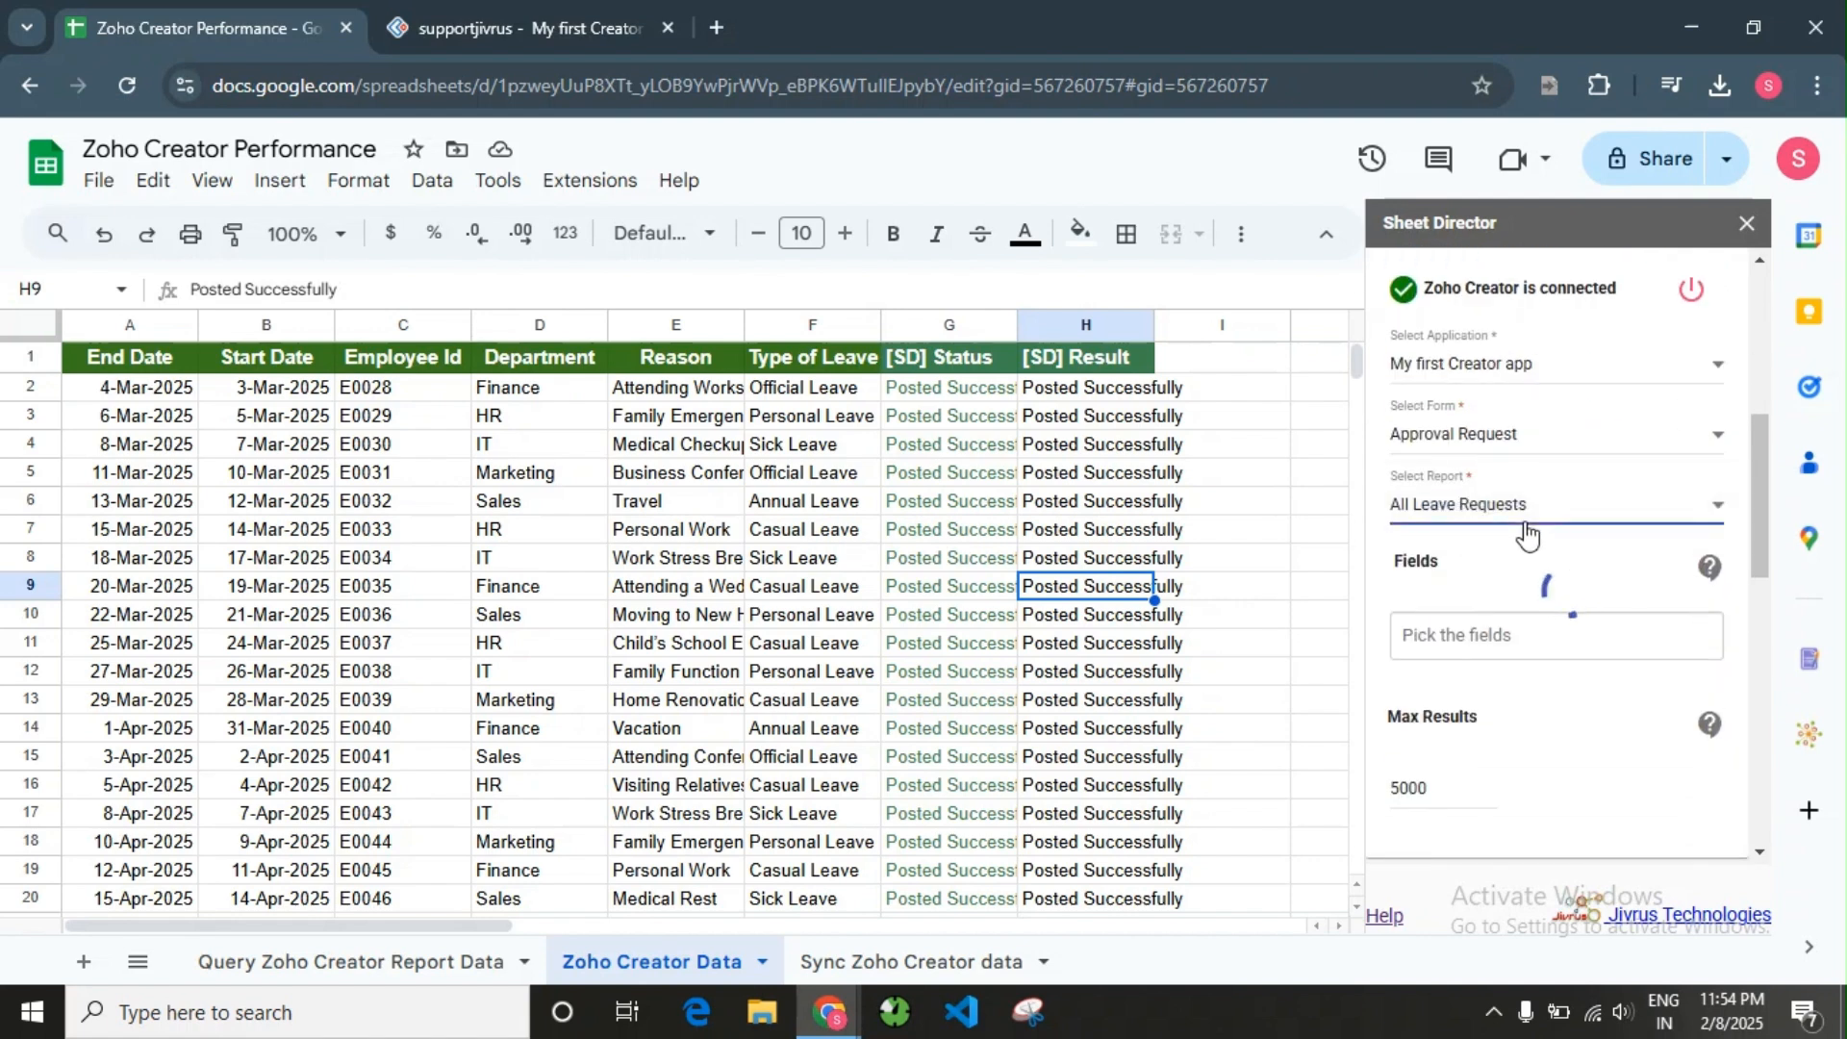
- Pick the fields ID, Employee Id, Department, Reason and Type of Leave for the synchronization
scroll(1529, 540, "down", 1)
left_click(1524, 502)
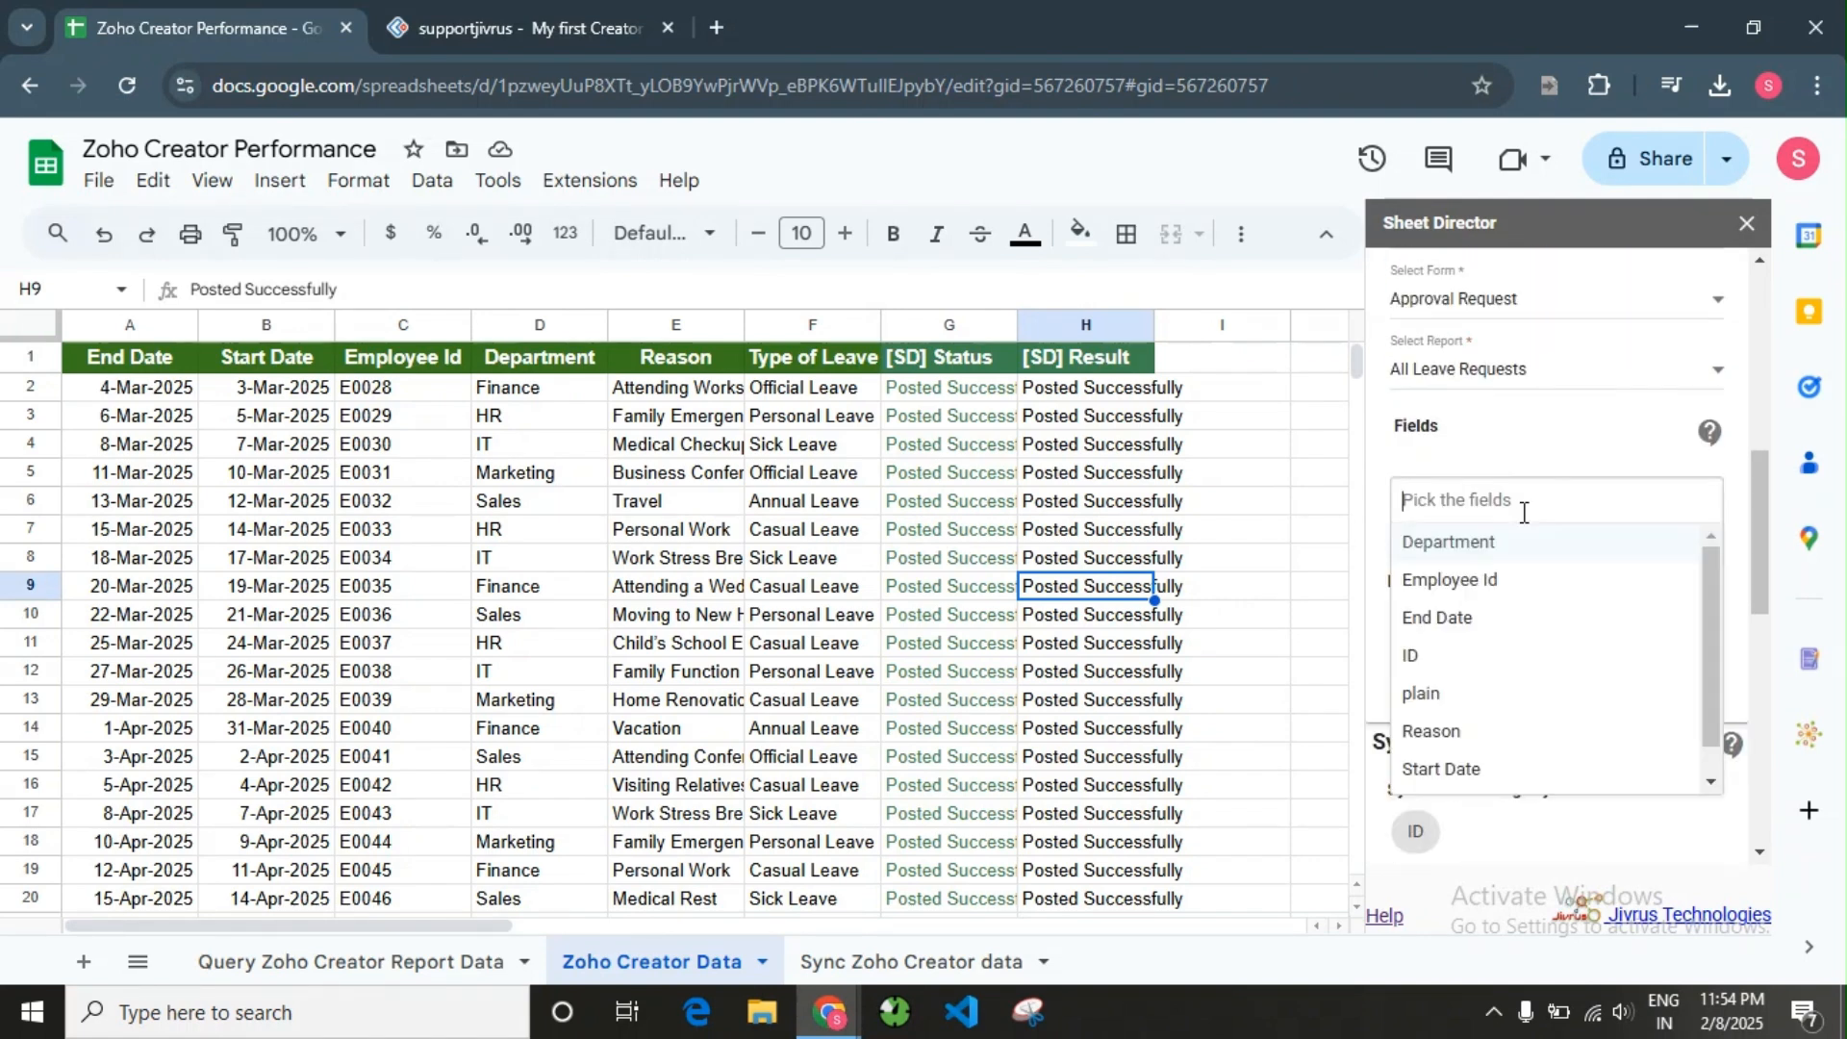
left_click(1447, 663)
left_click(1529, 583)
left_click(1521, 555)
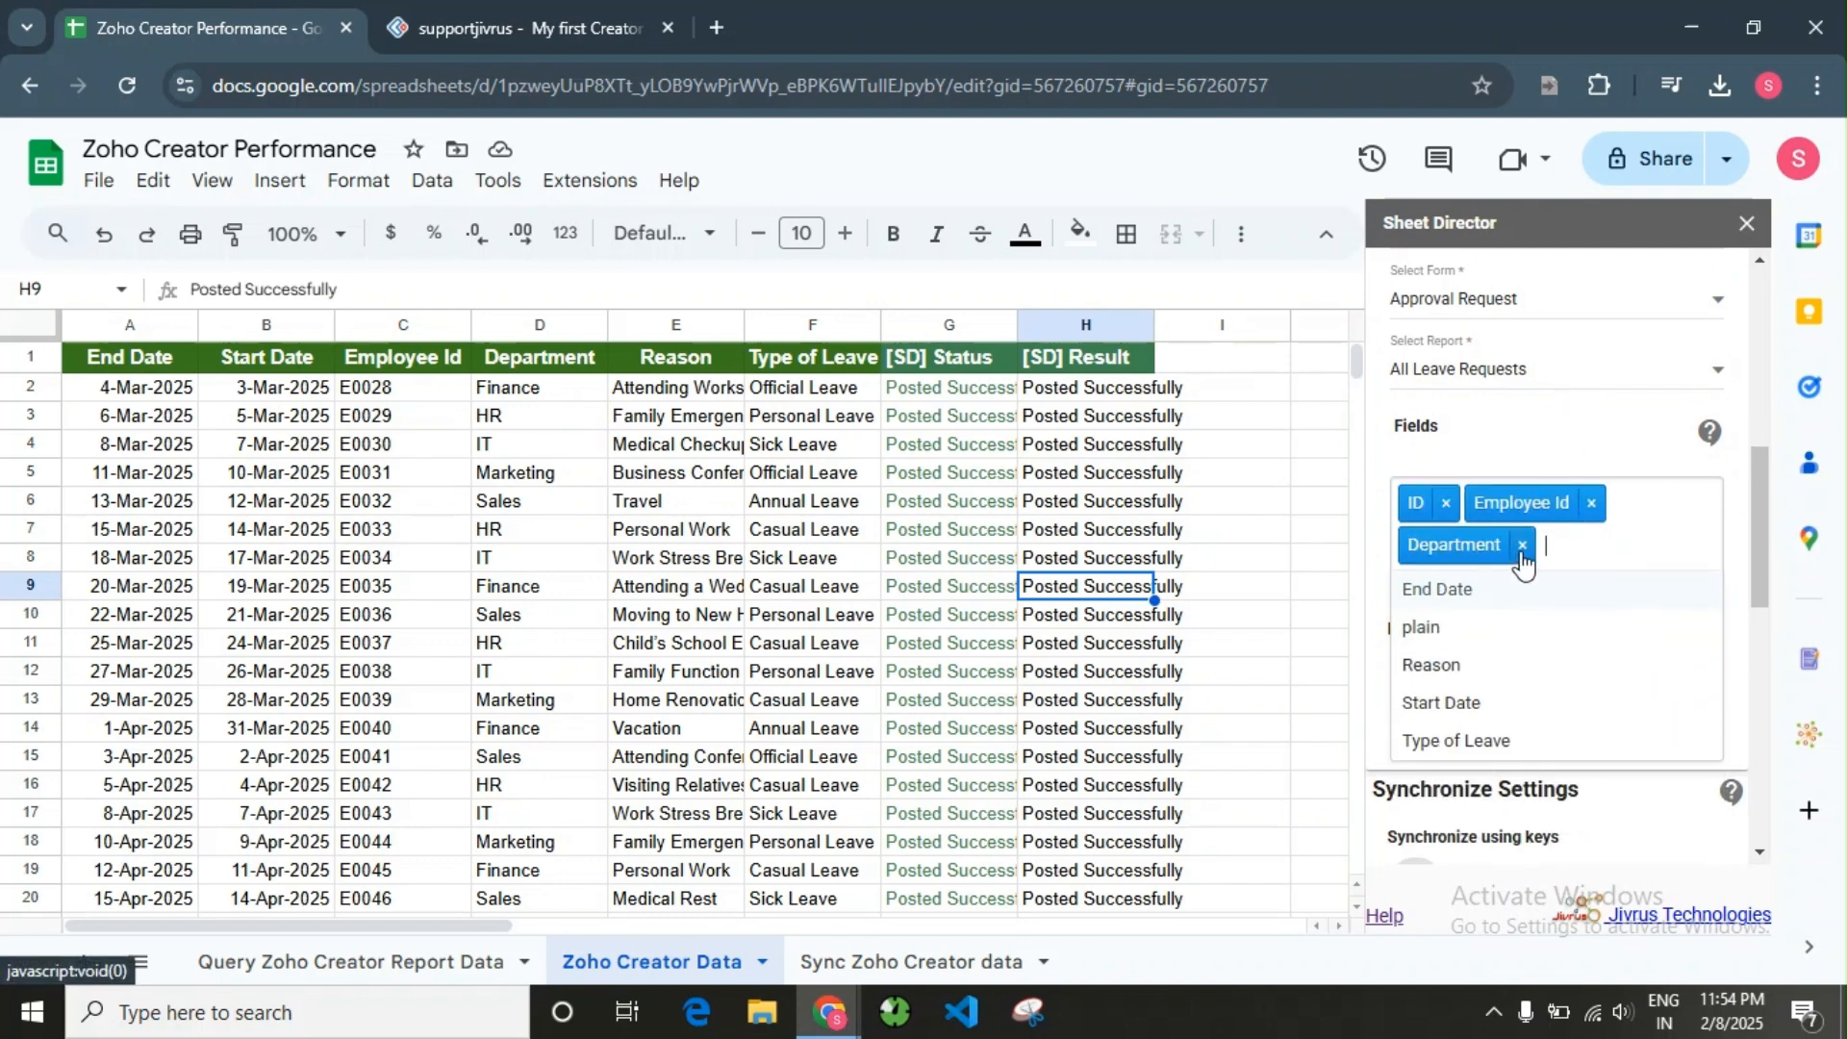
left_click(1514, 658)
left_click(1523, 714)
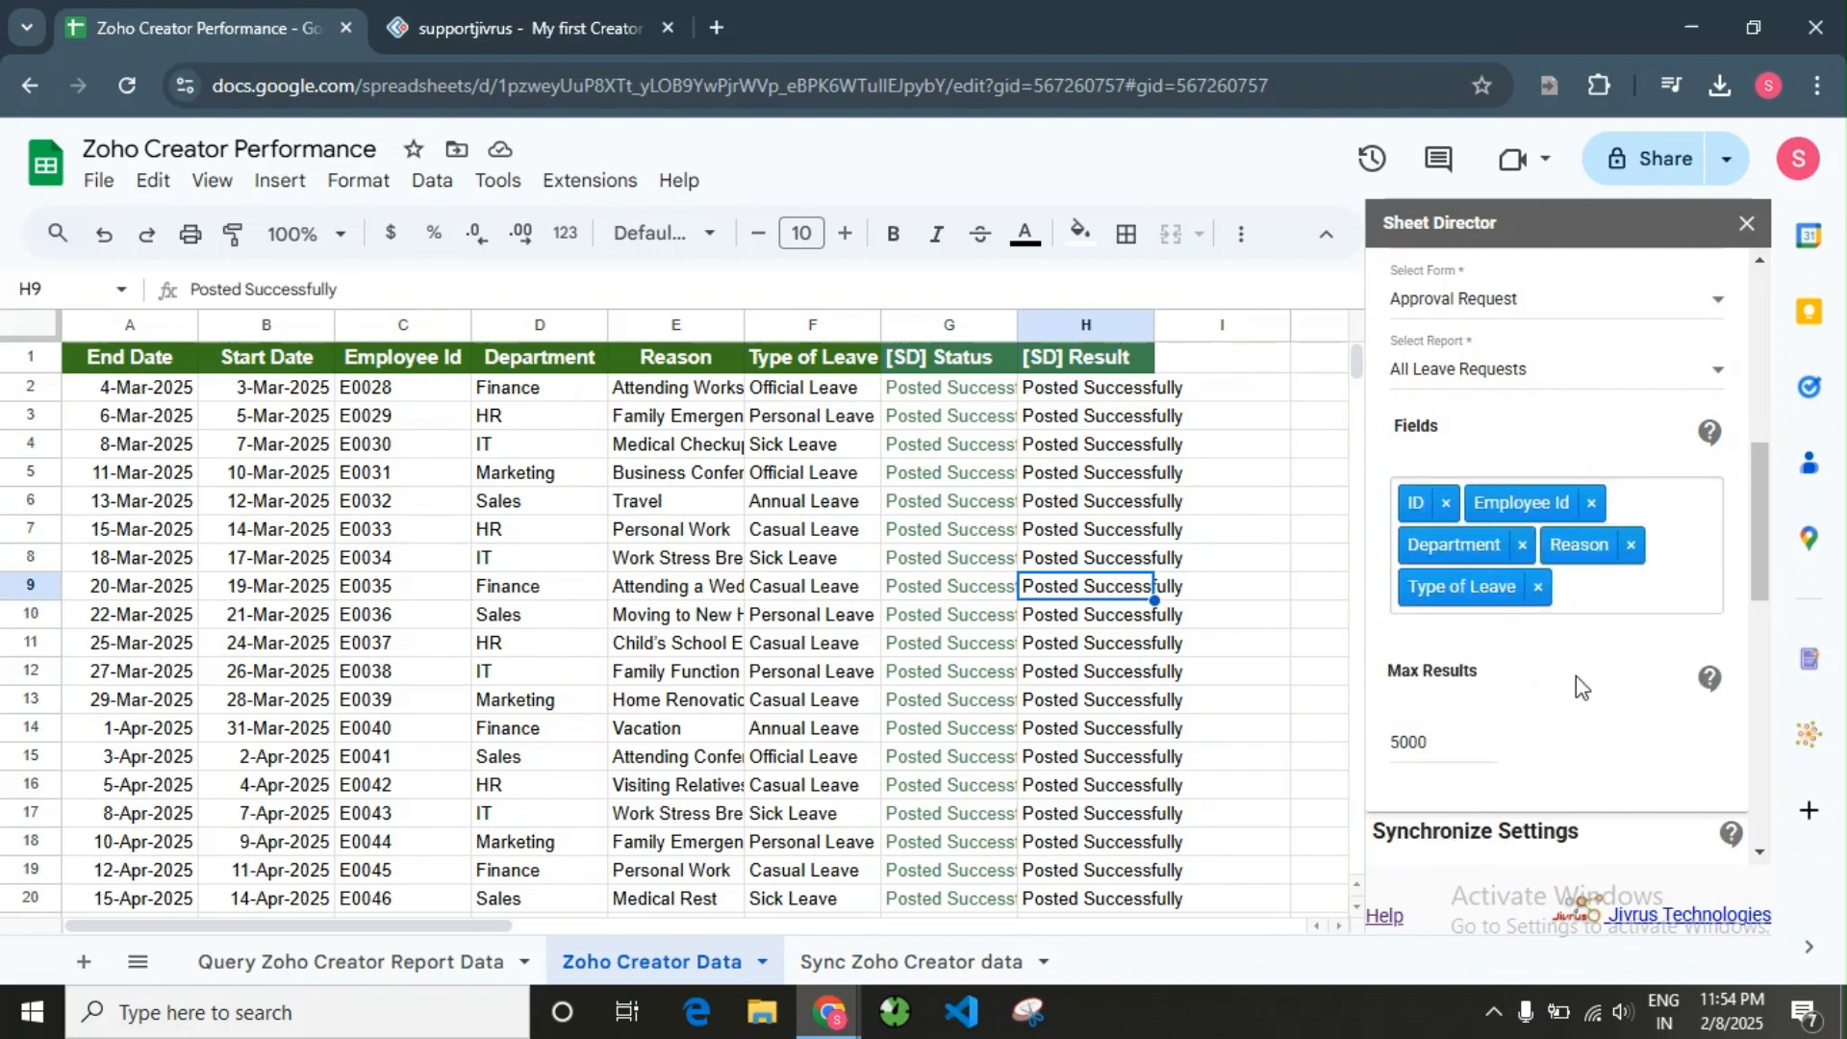
- Limit the maximum number of results to 25
scroll(1578, 684, "down", 1)
double_click(1403, 604)
type("25")
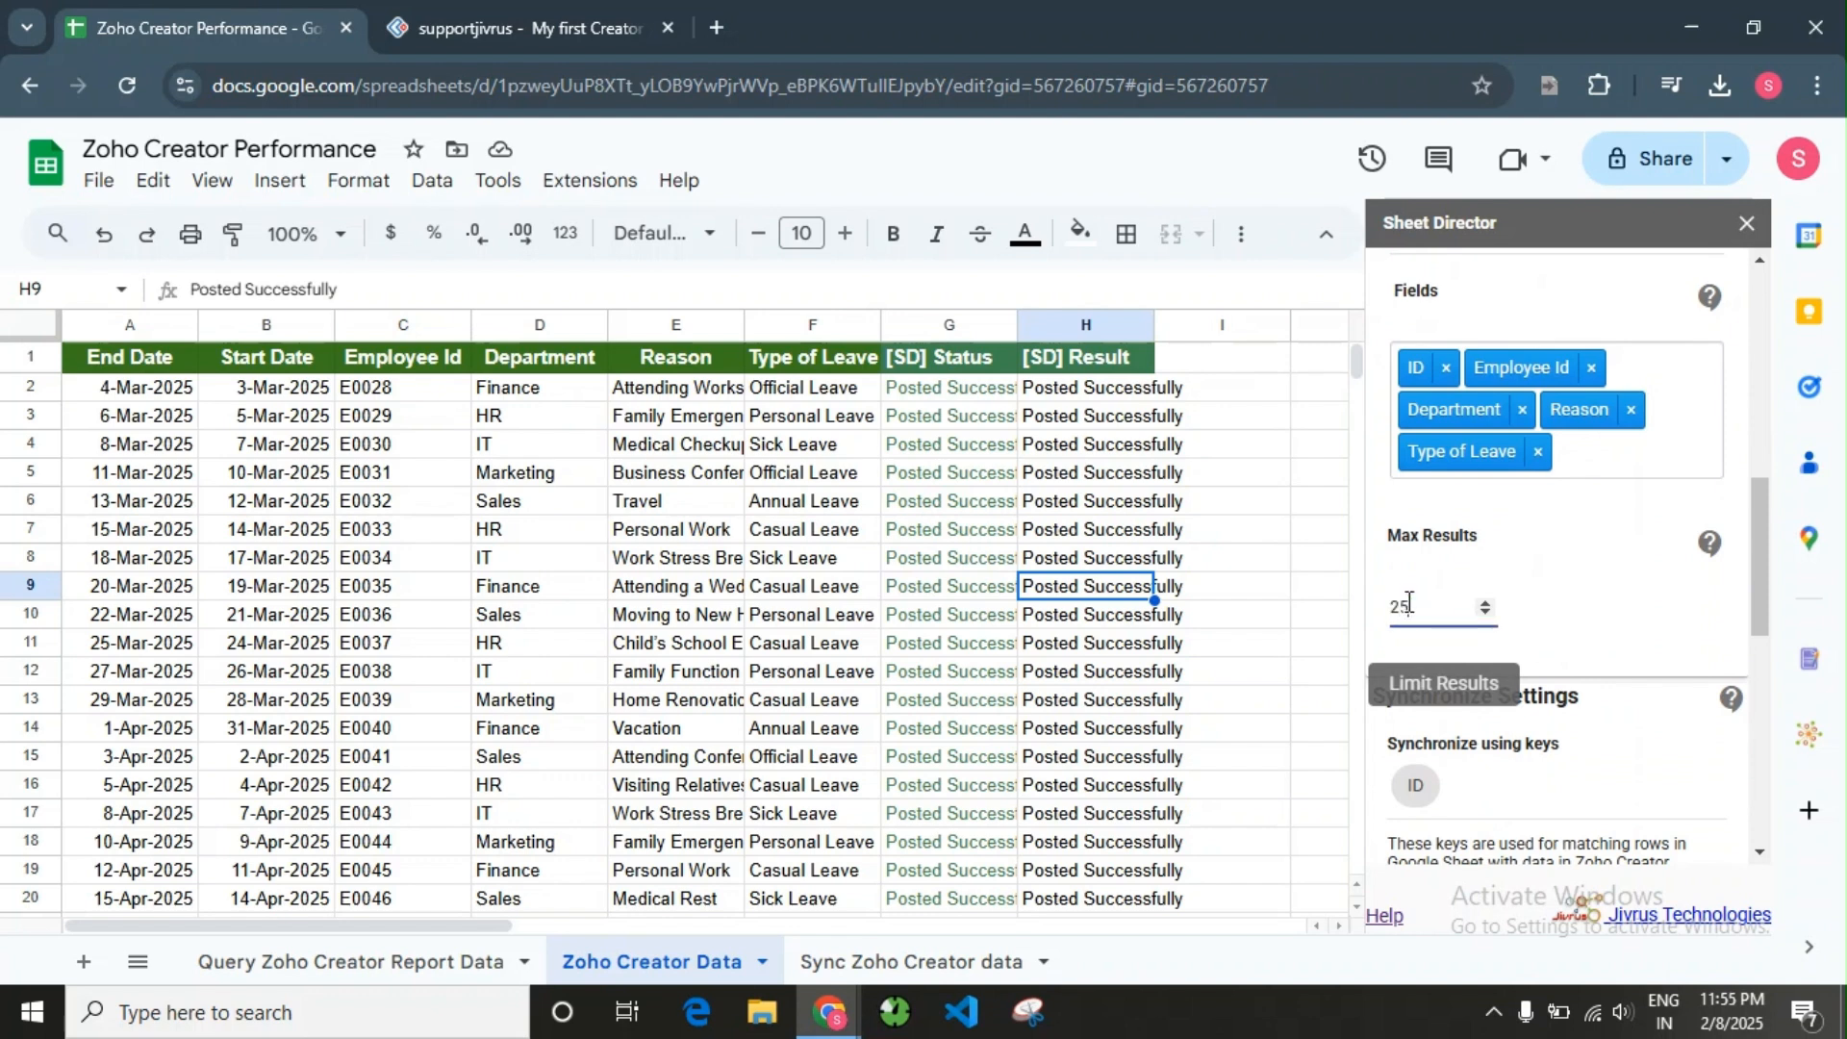
- Review the key used for matching rows and the available options for conflicts in the synchronize settings
scroll(1618, 643, "down", 2)
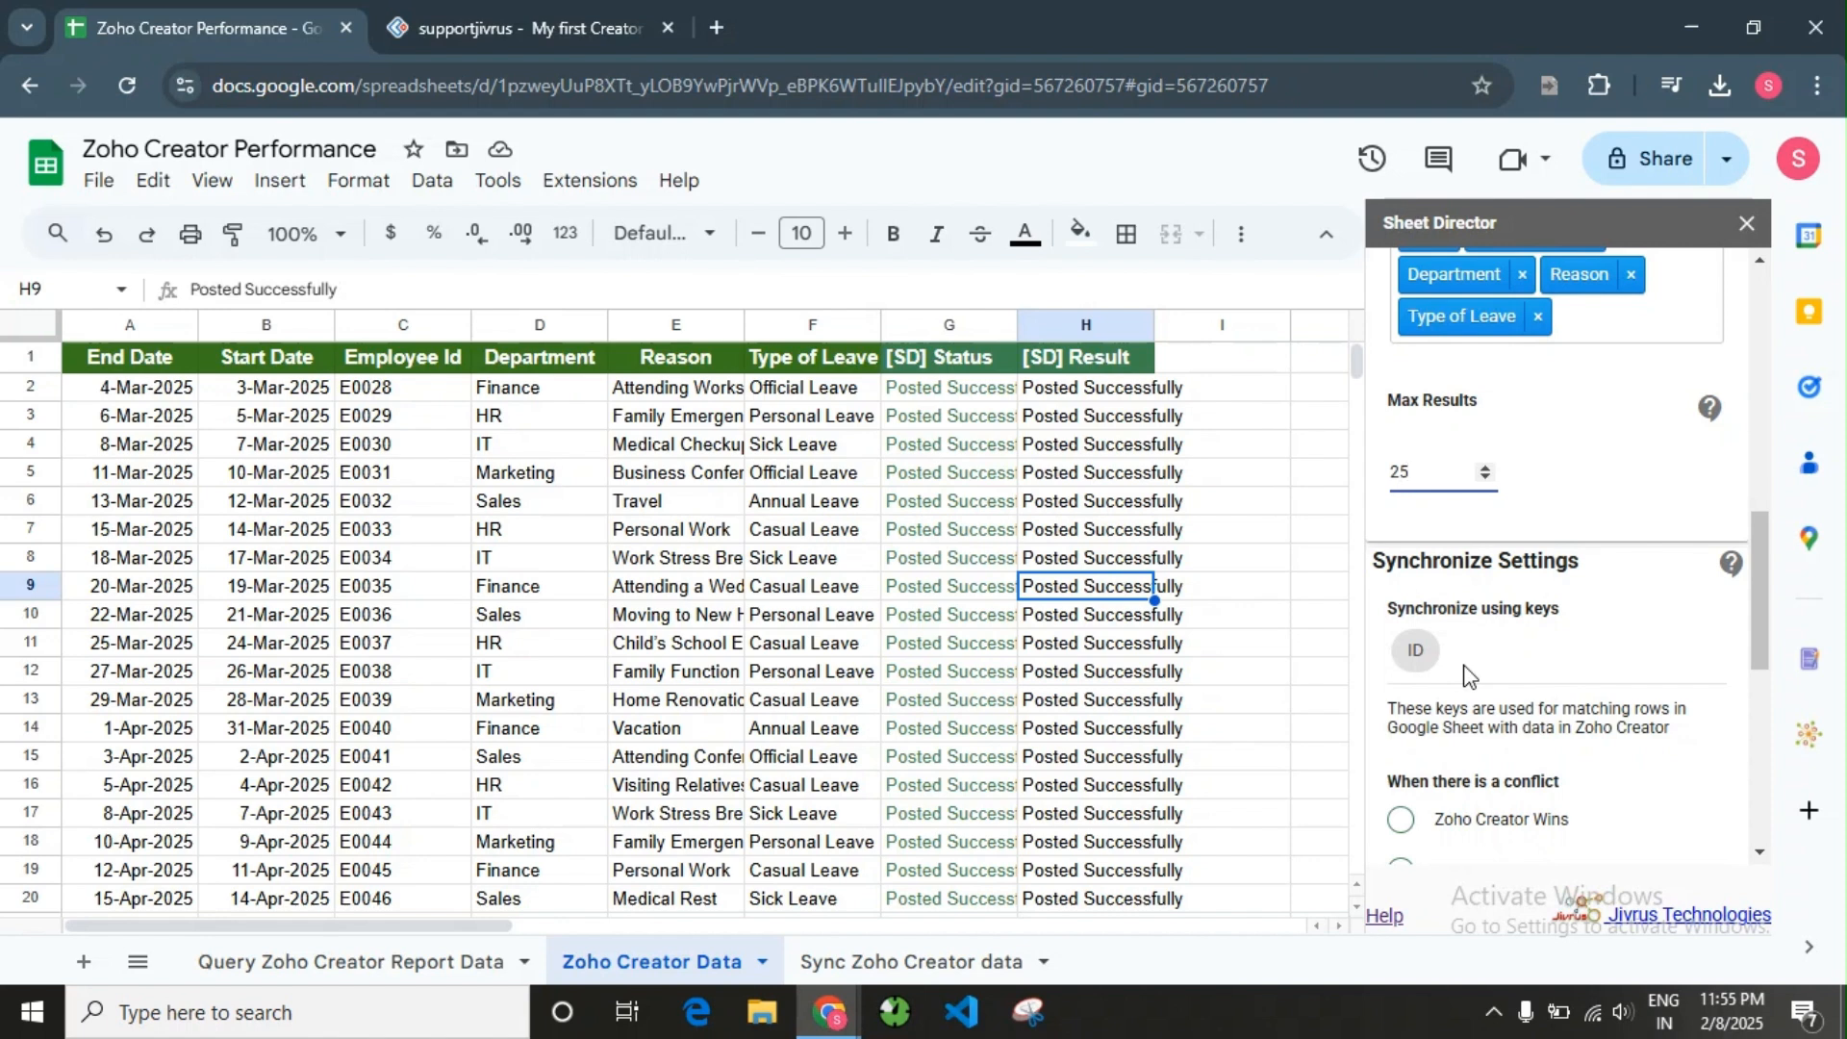
scroll(1464, 674, "down", 3)
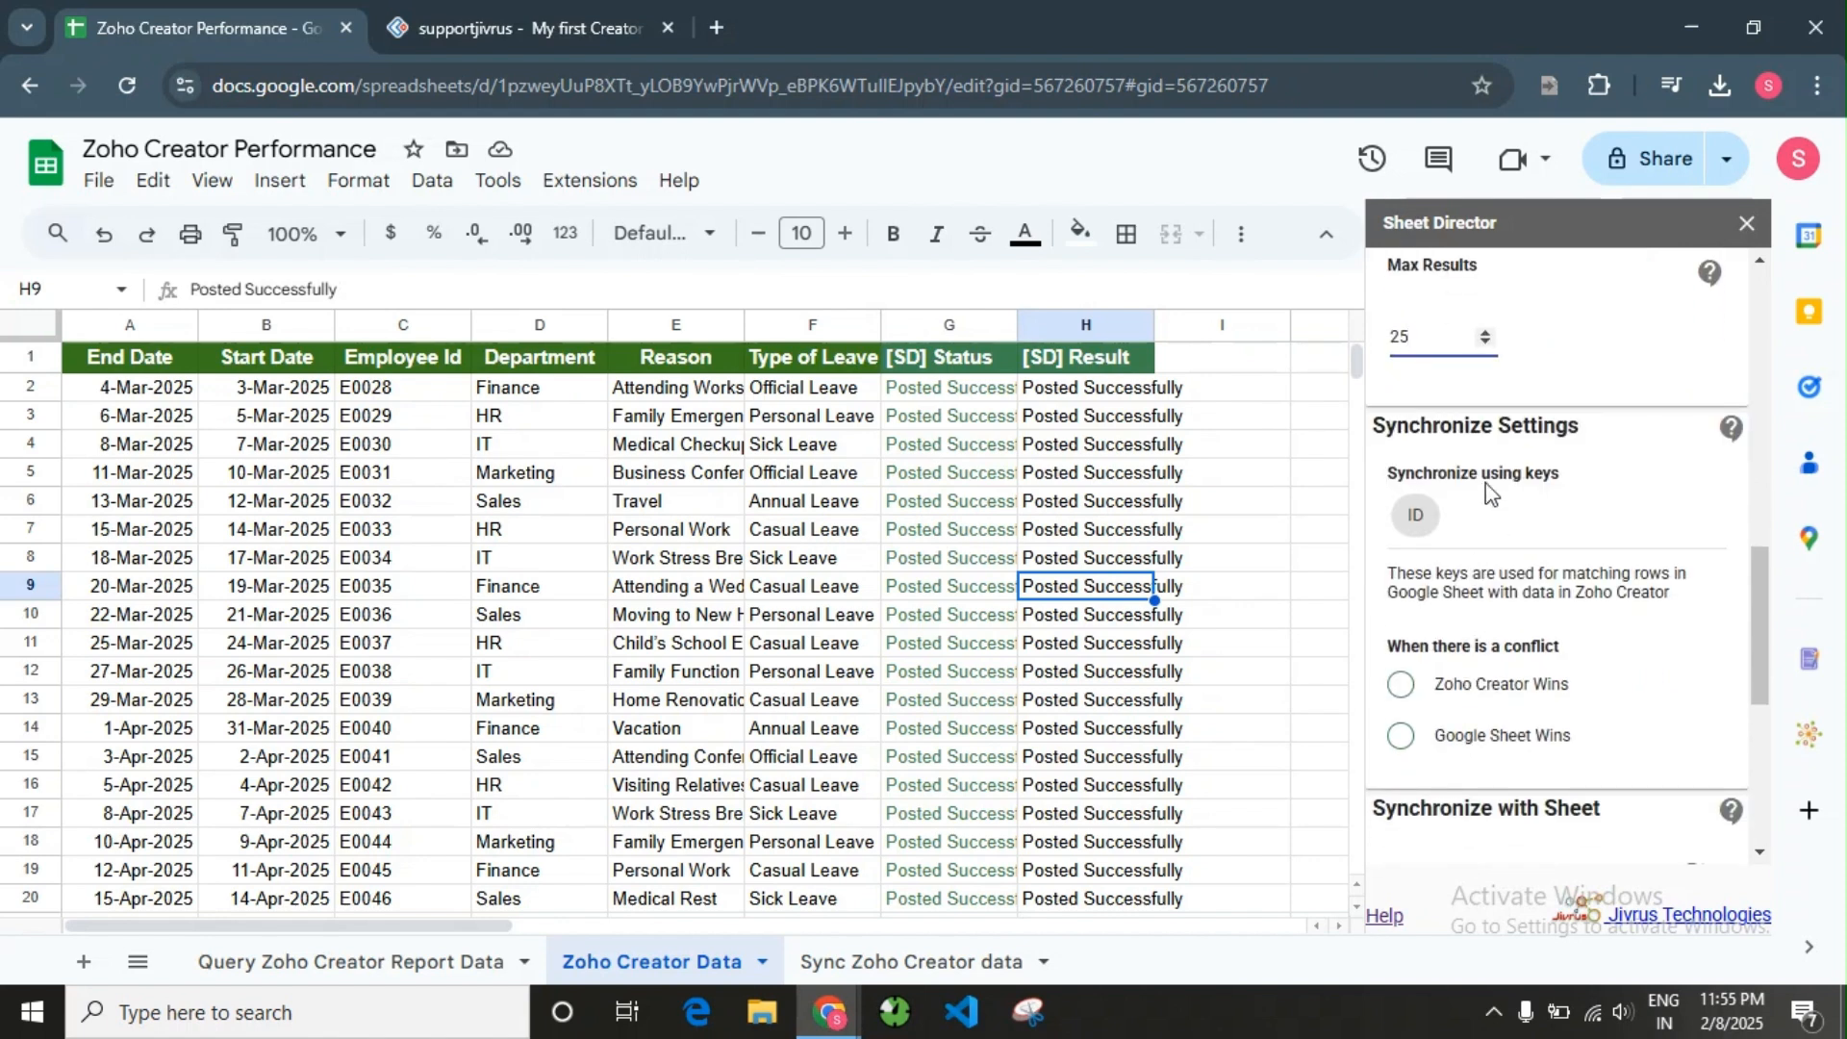
scroll(1539, 577, "up", 3)
scroll(1529, 645, "down", 5)
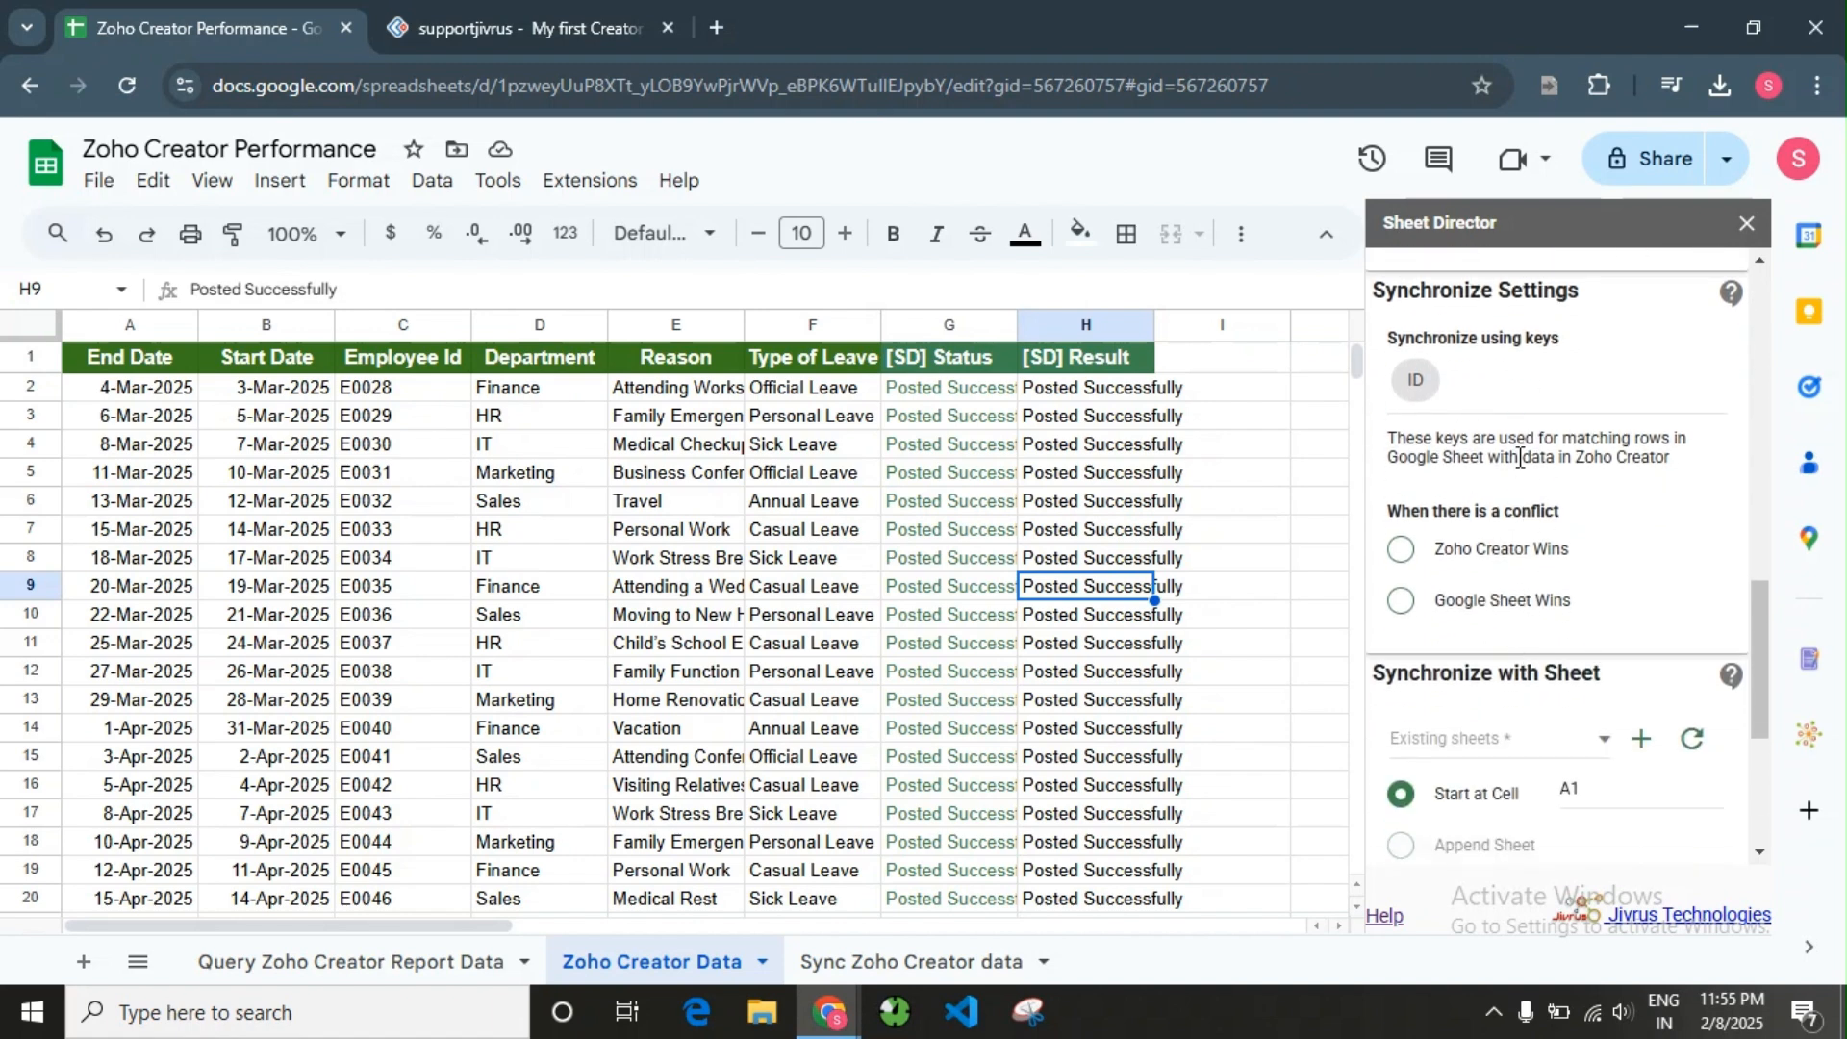
scroll(1538, 663, "up", 8)
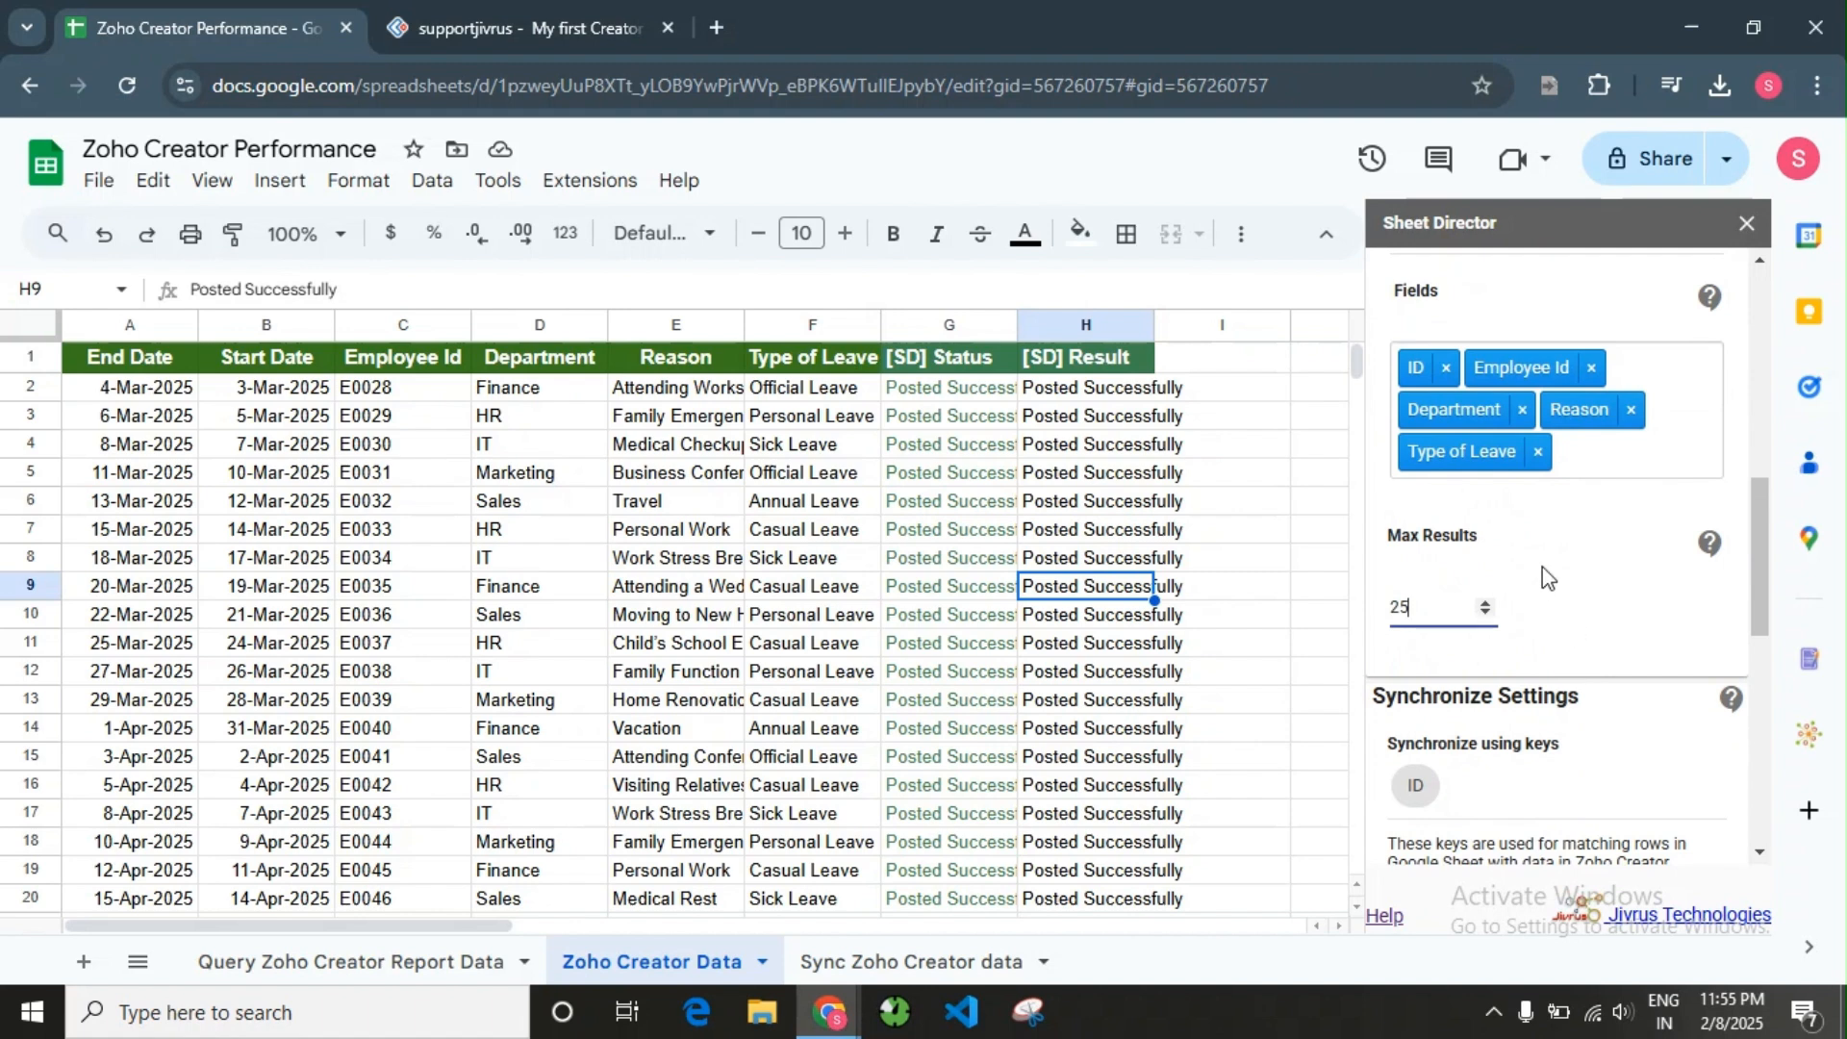
scroll(1443, 750, "down", 3)
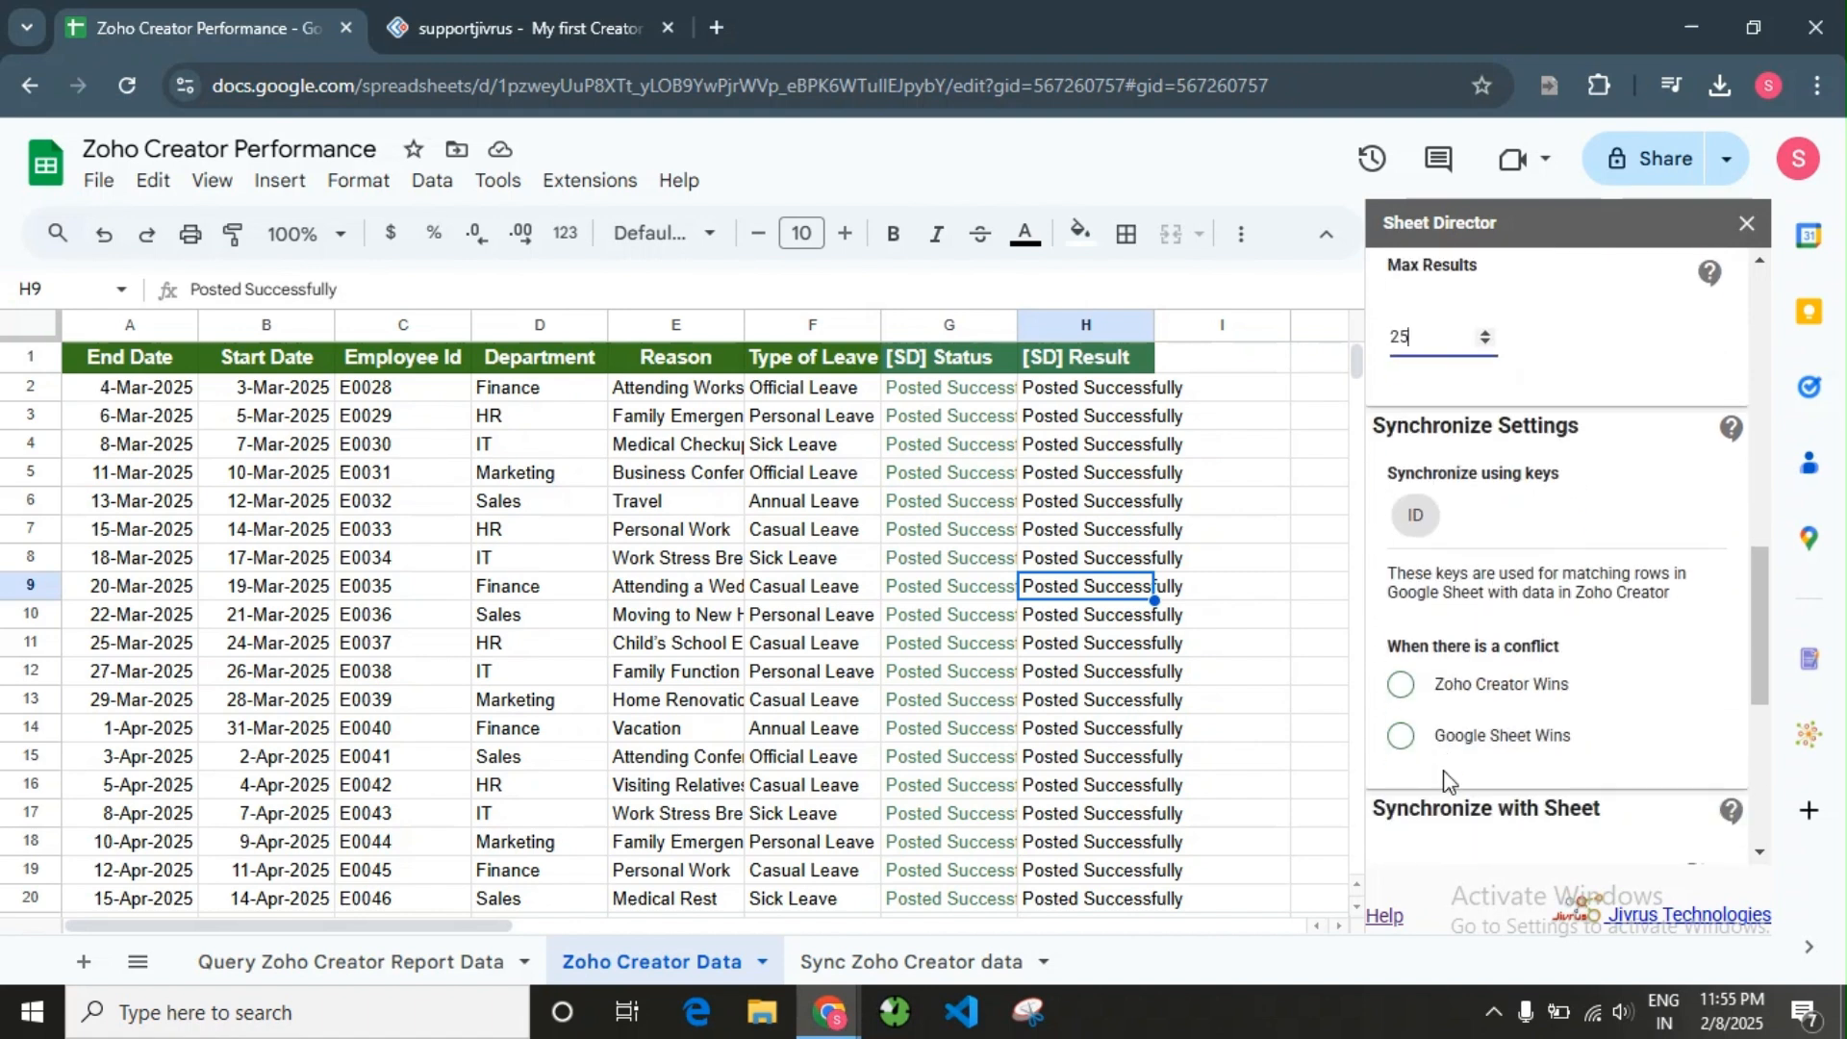
scroll(1443, 779, "down", 2)
left_click_drag(1425, 513, 1587, 519)
left_click(1592, 546)
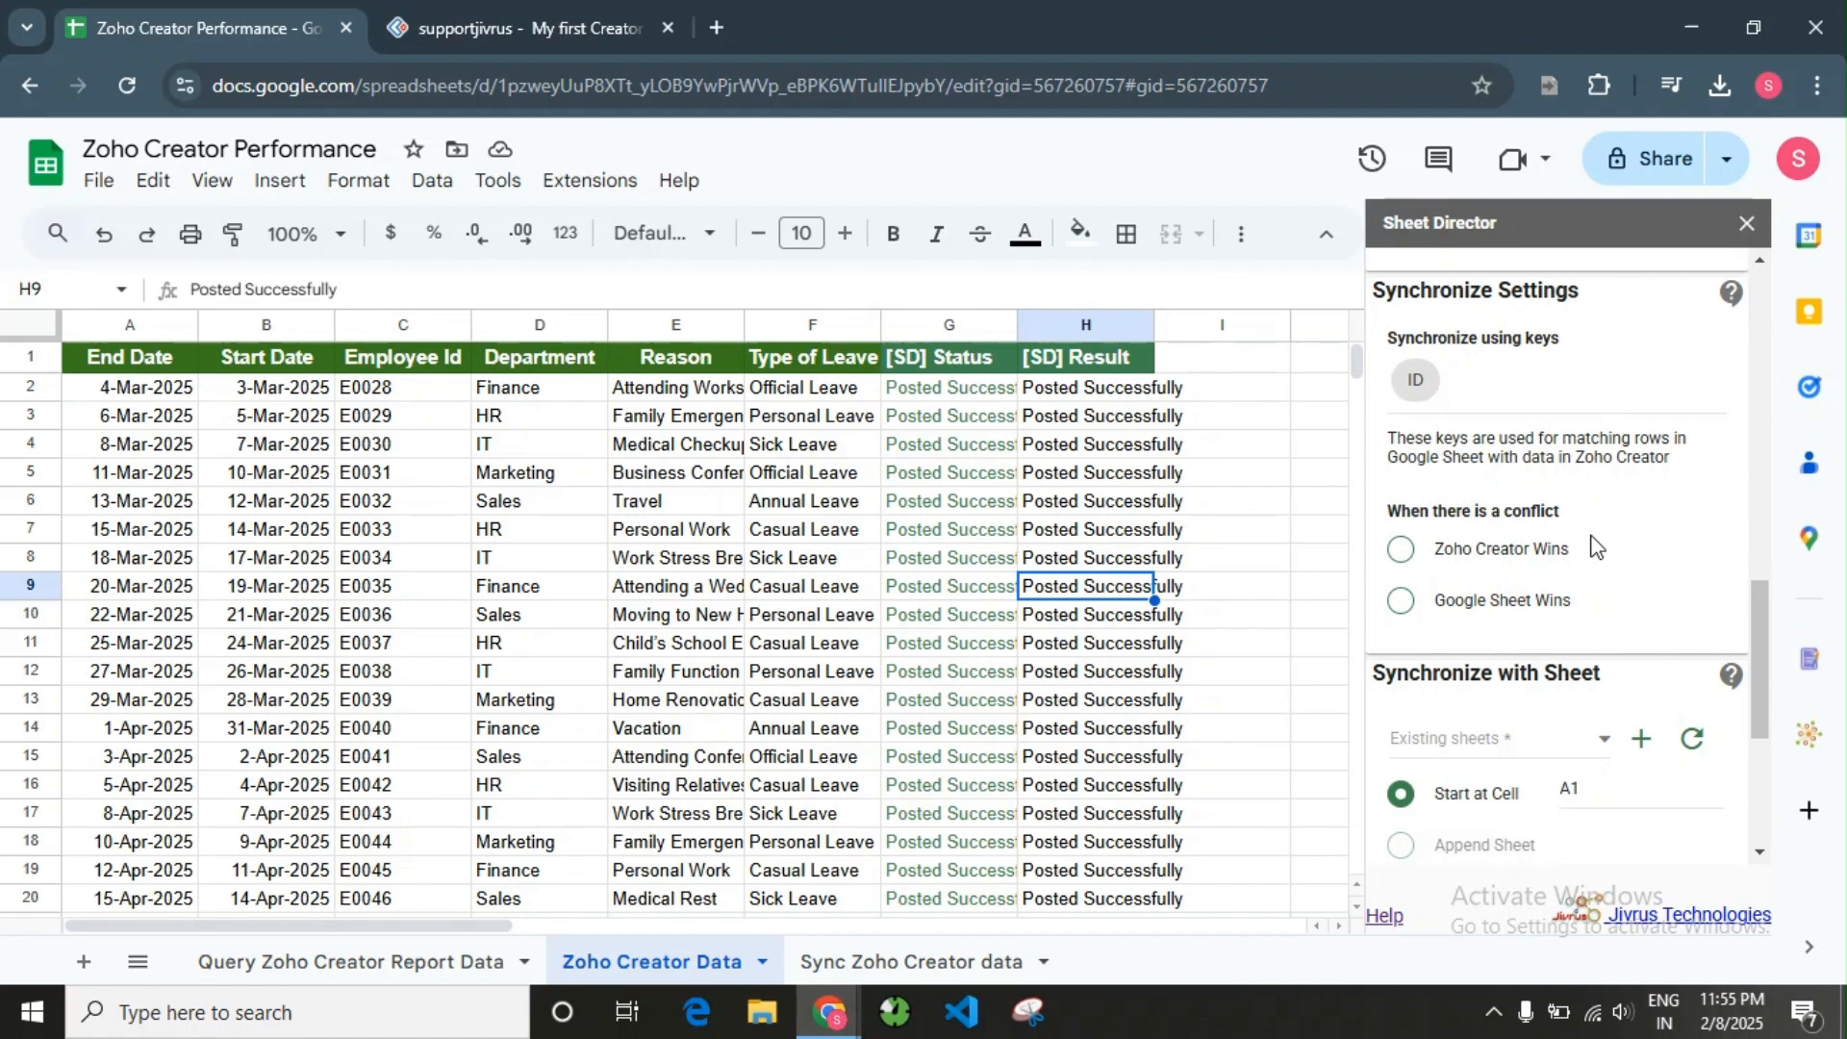
- Try both conflict options, finishing on Zoho Creator Wins, and read its explanation
left_click(1550, 555)
left_click(1498, 555)
left_click(1506, 616)
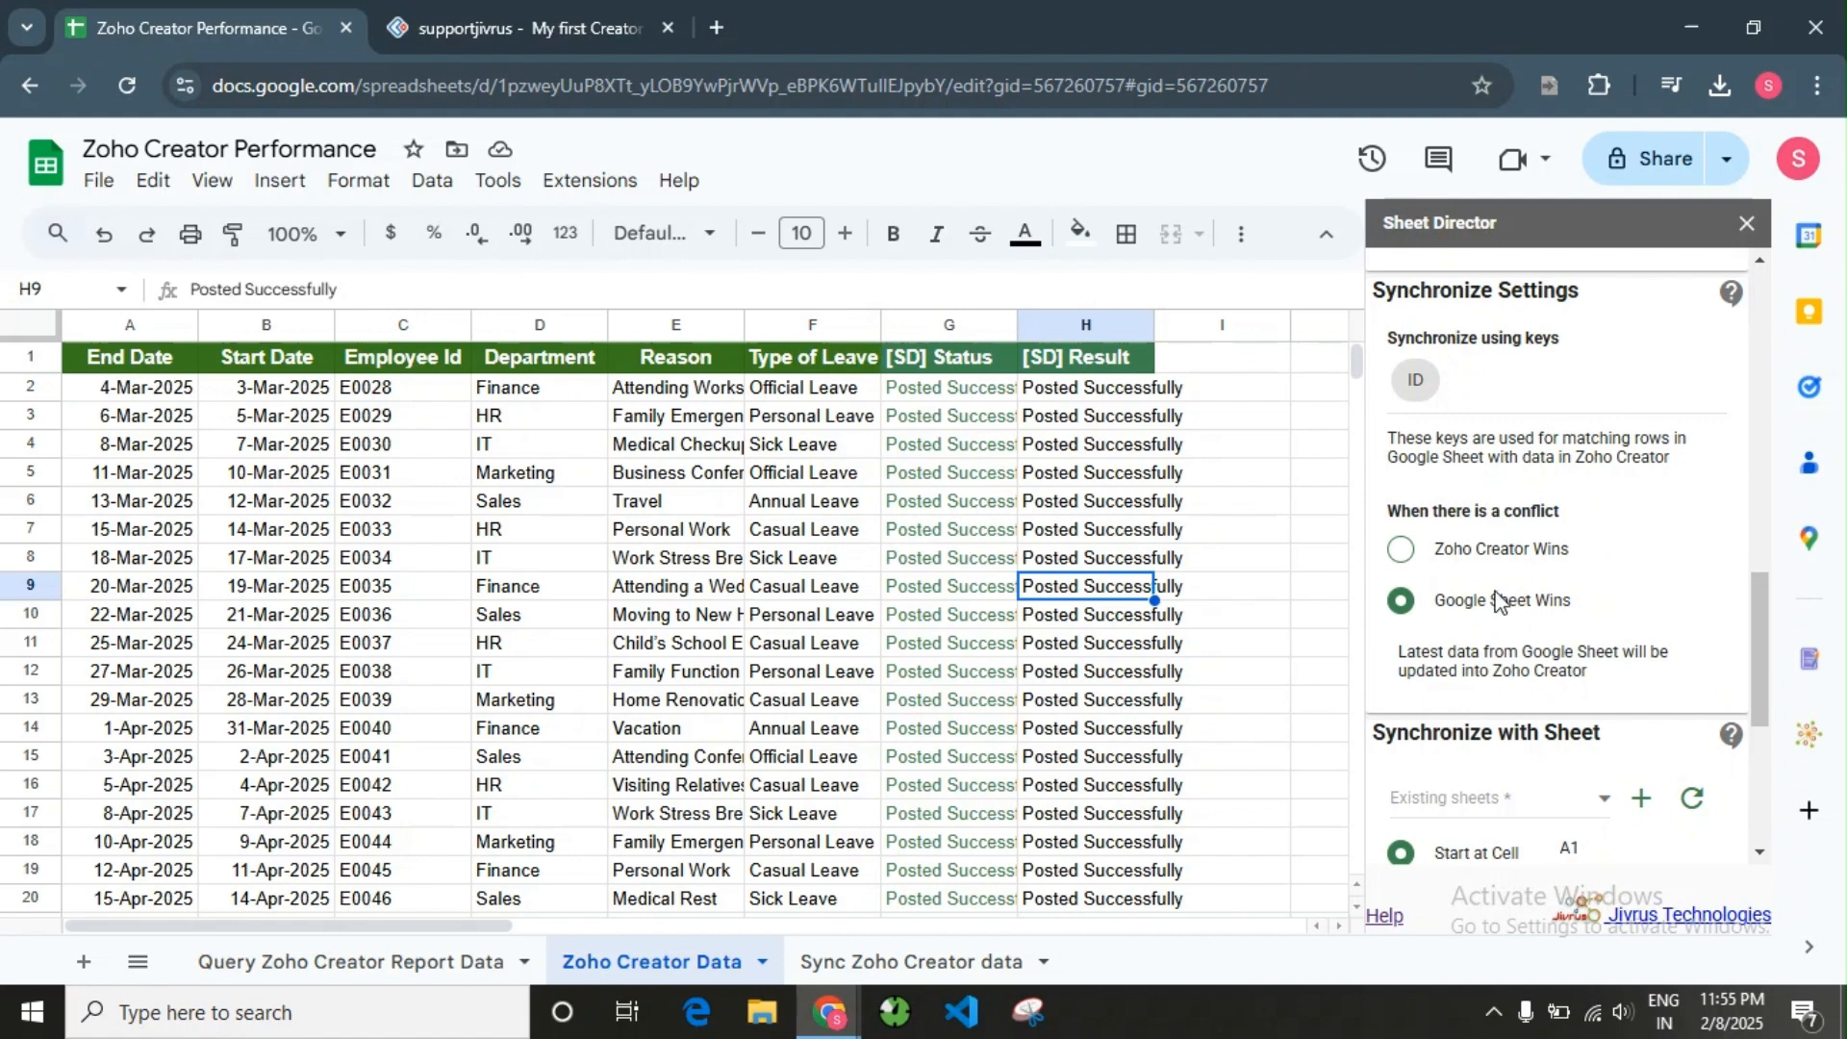
left_click(1547, 565)
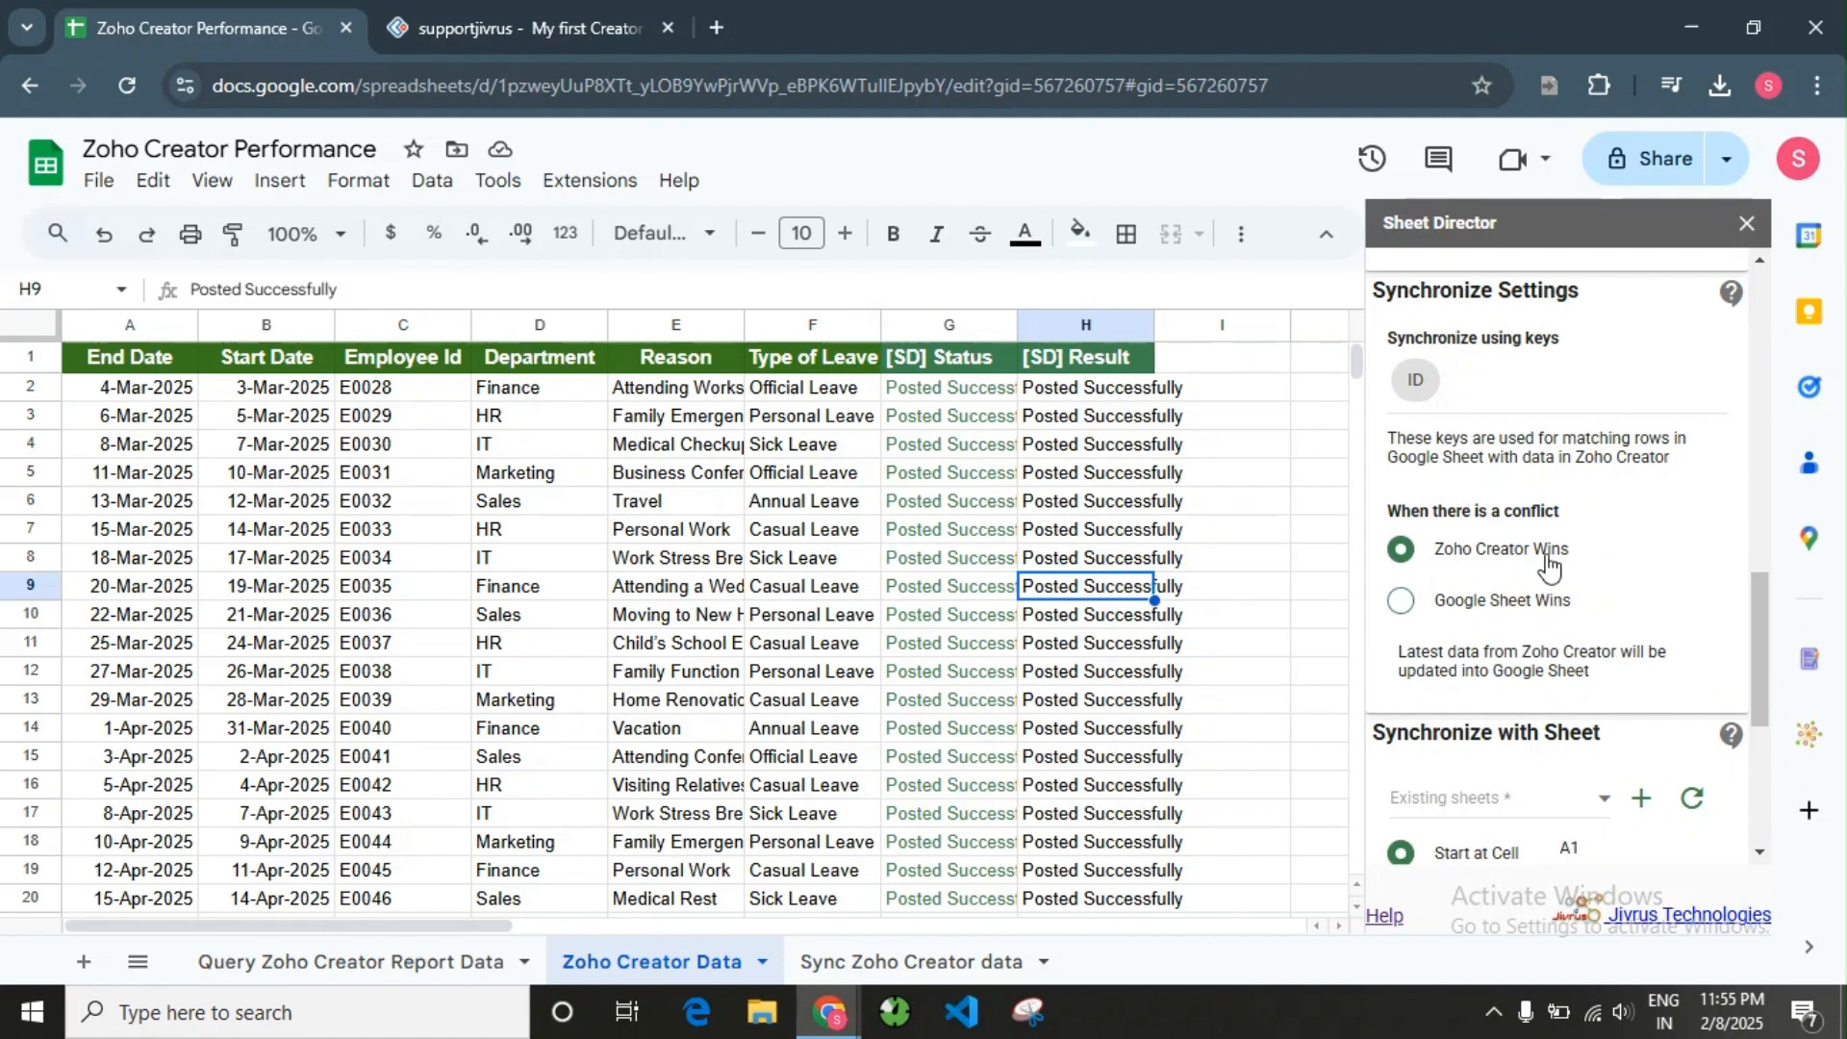
left_click_drag(1397, 662, 1638, 684)
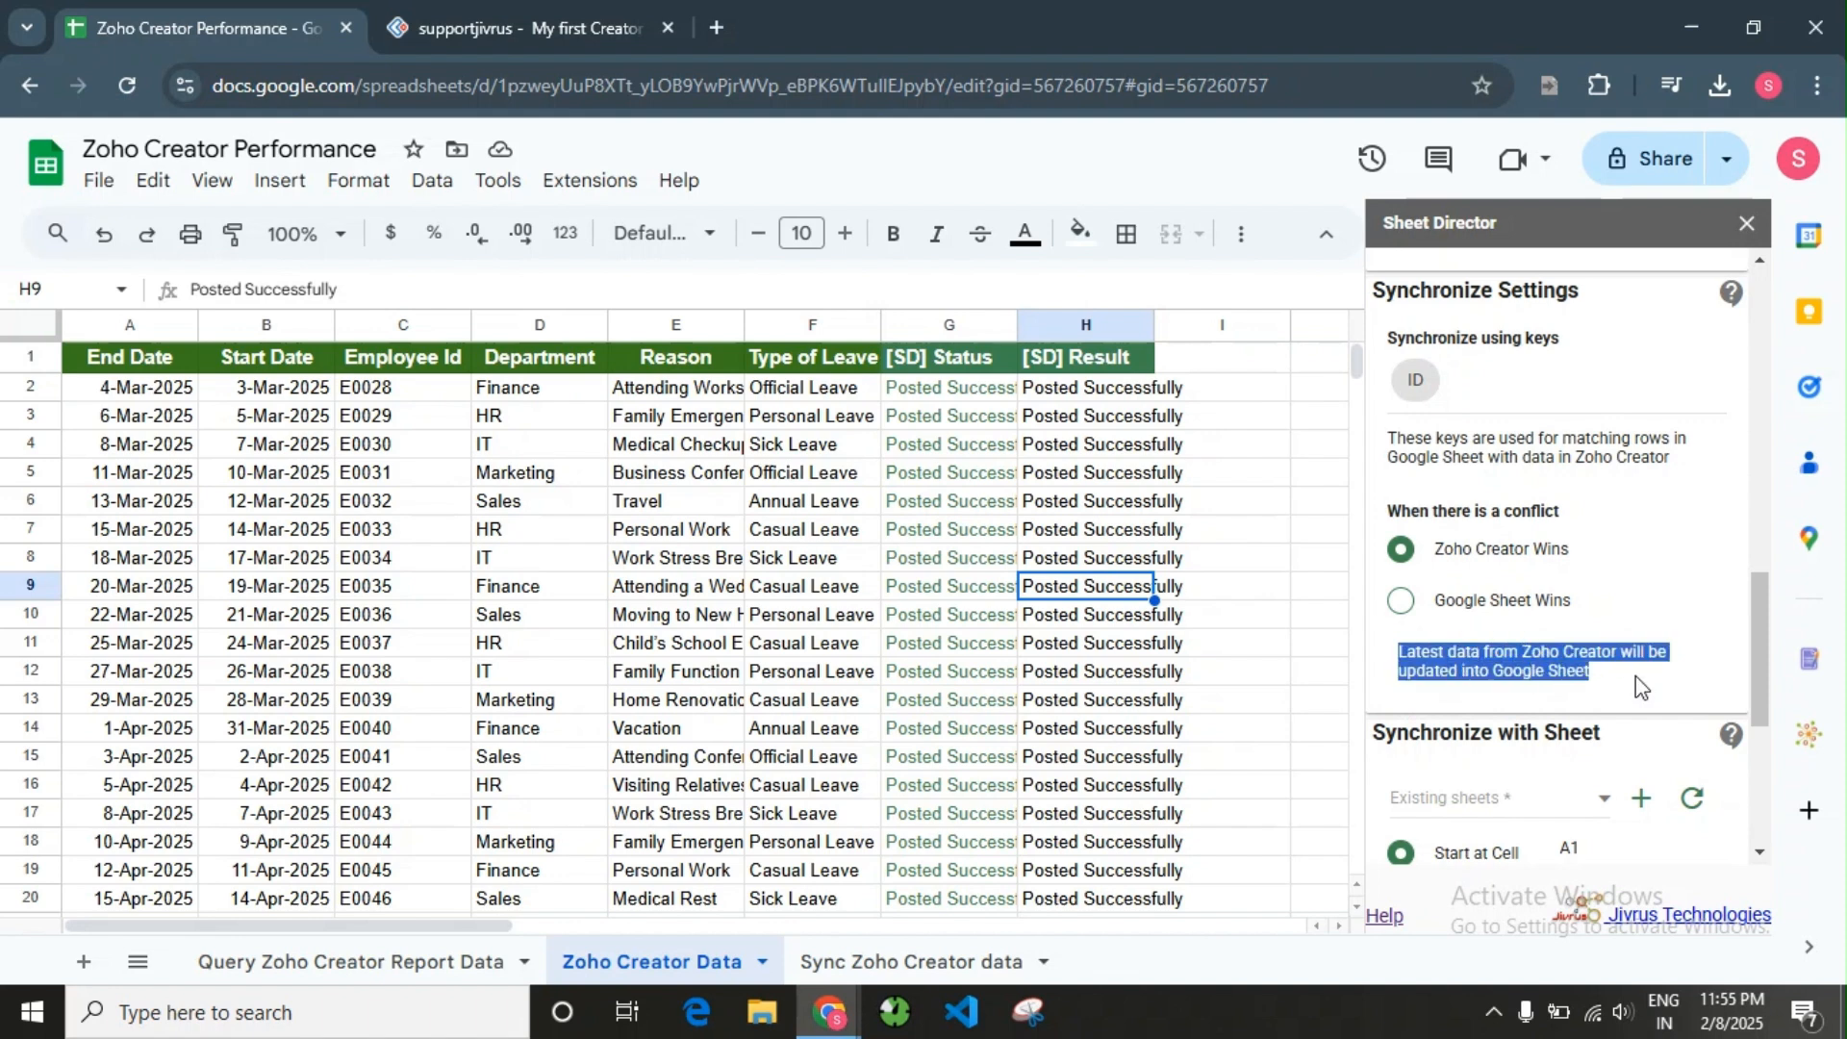
left_click(1639, 688)
- Set the conflict rule to Google Sheet Wins and read its explanation
left_click(1509, 605)
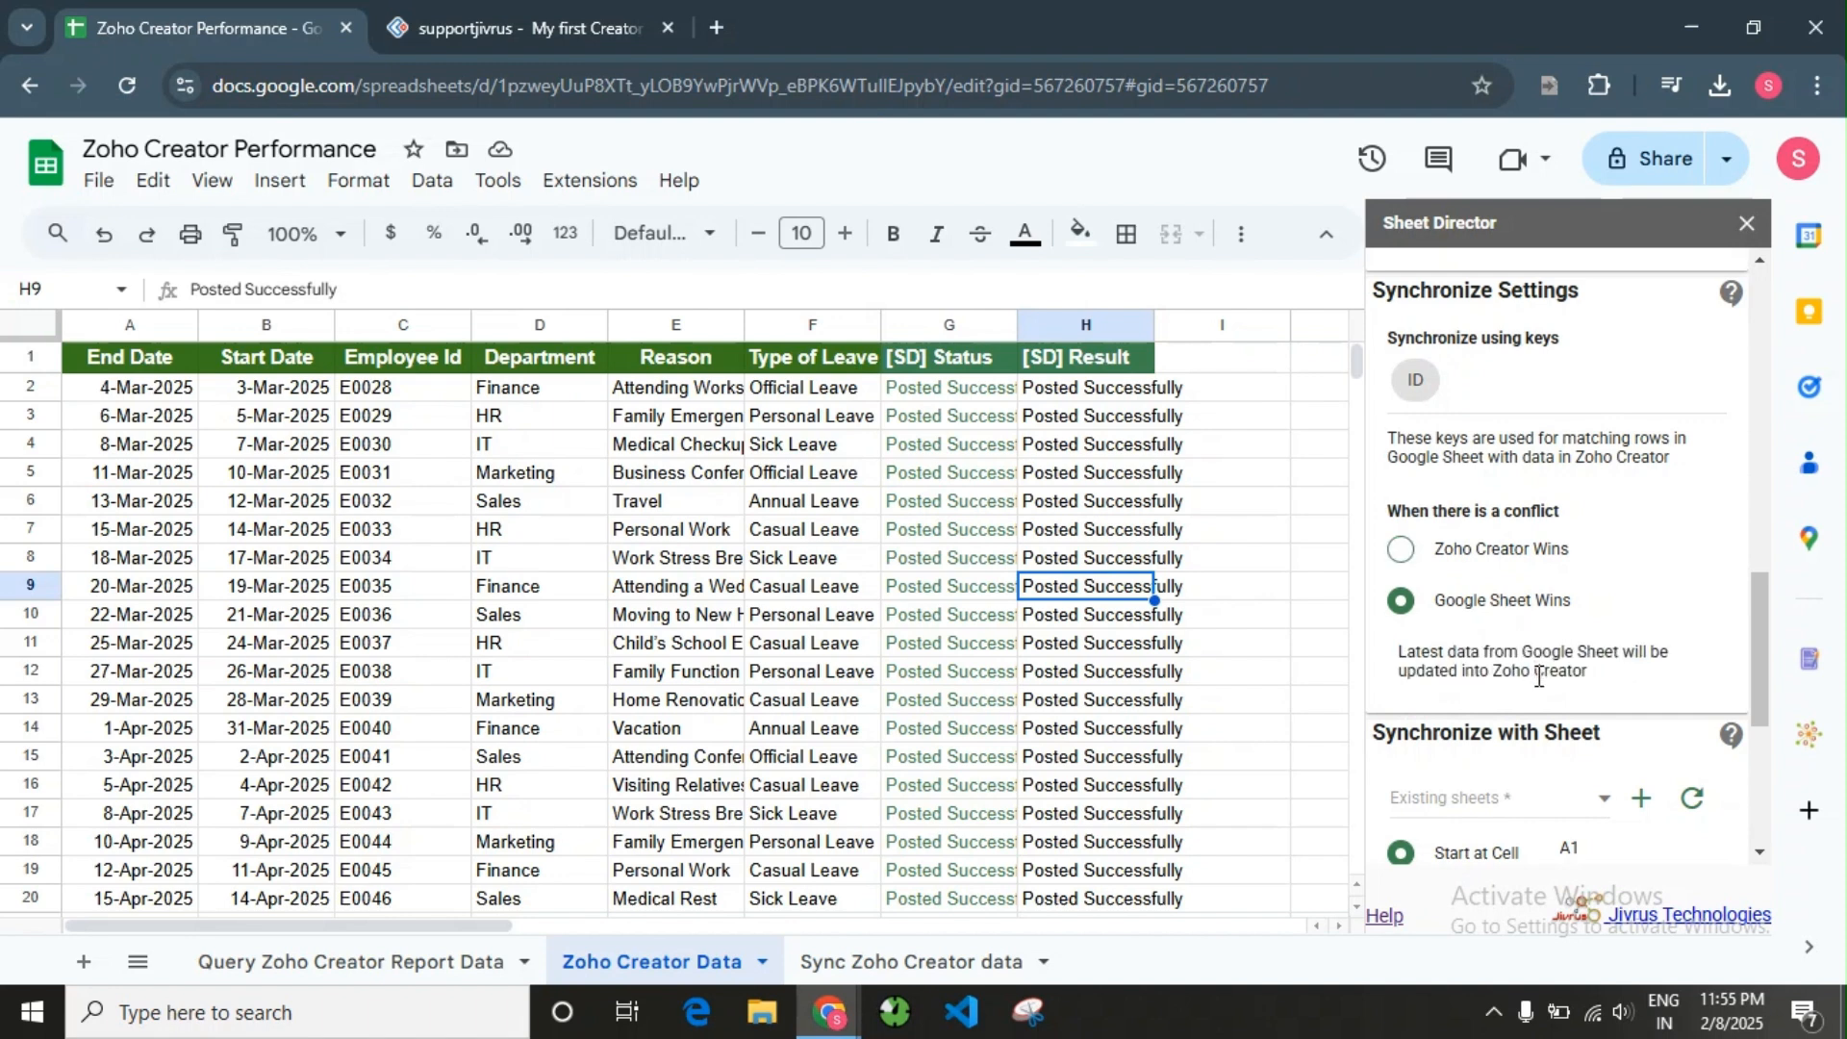
scroll(1538, 677, "down", 2)
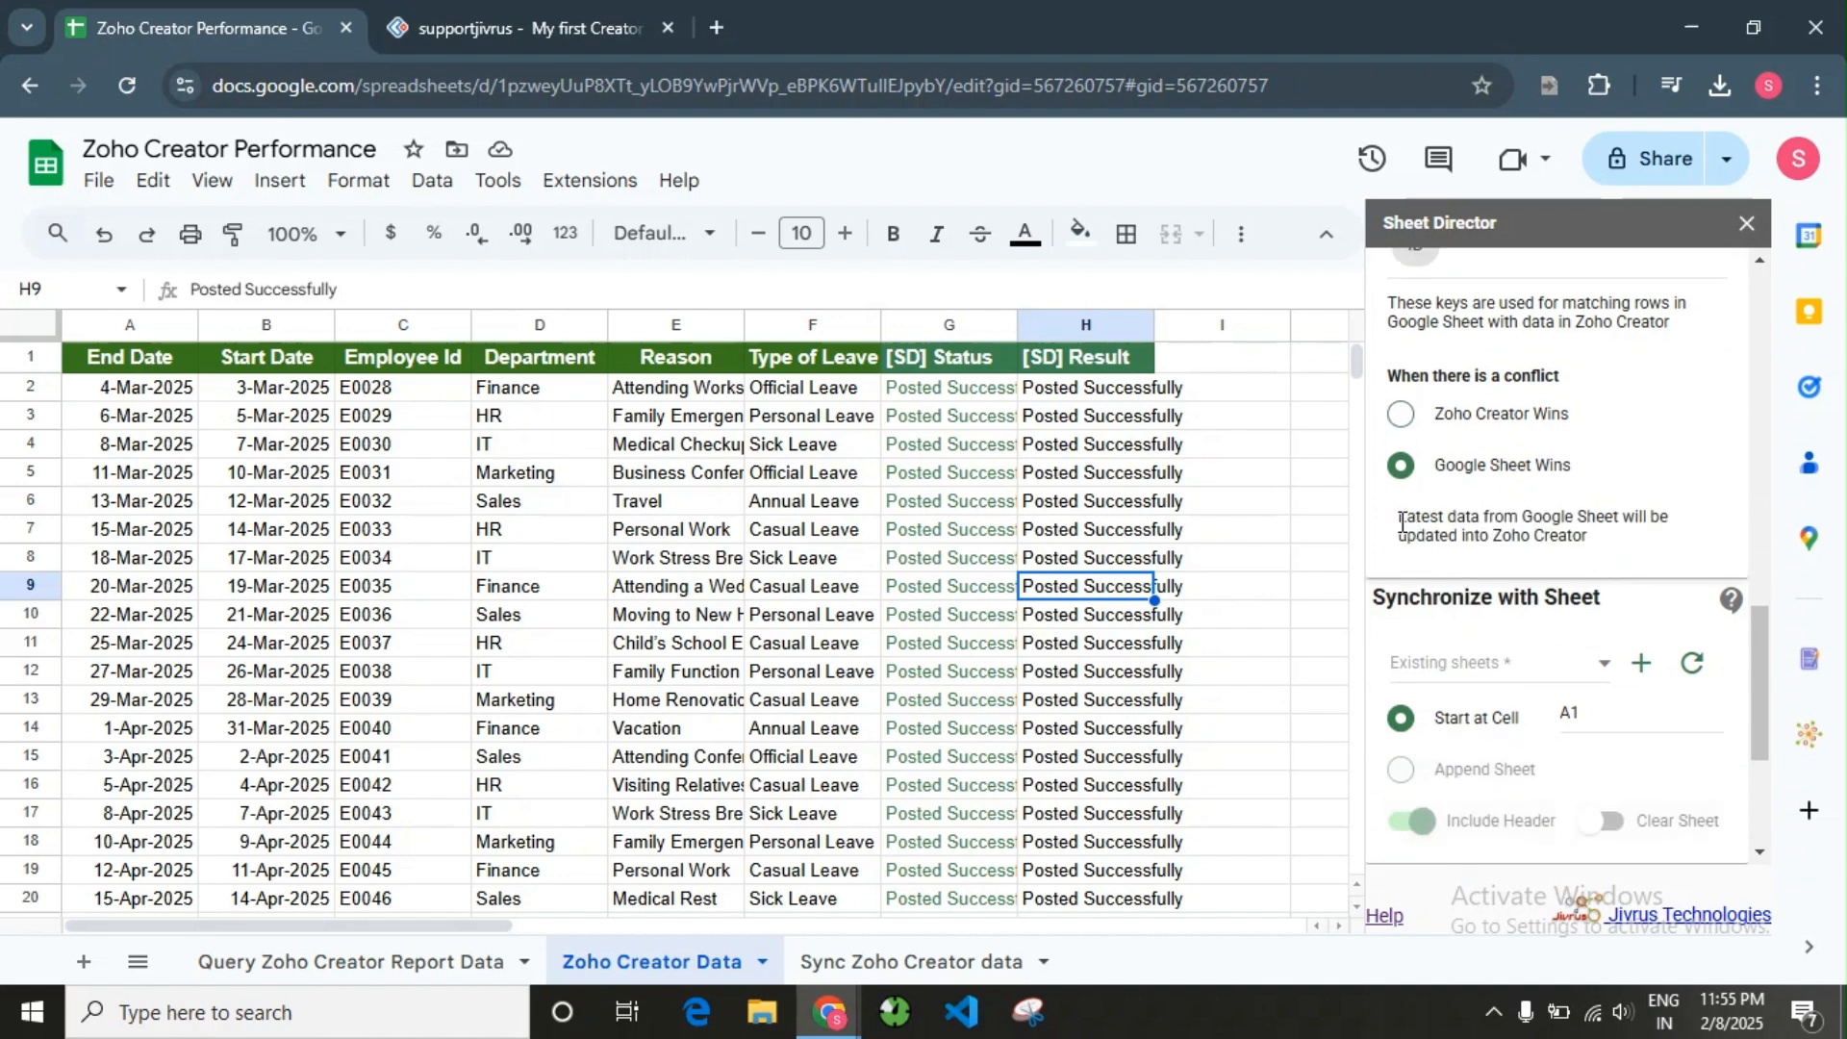
left_click_drag(1401, 522, 1654, 562)
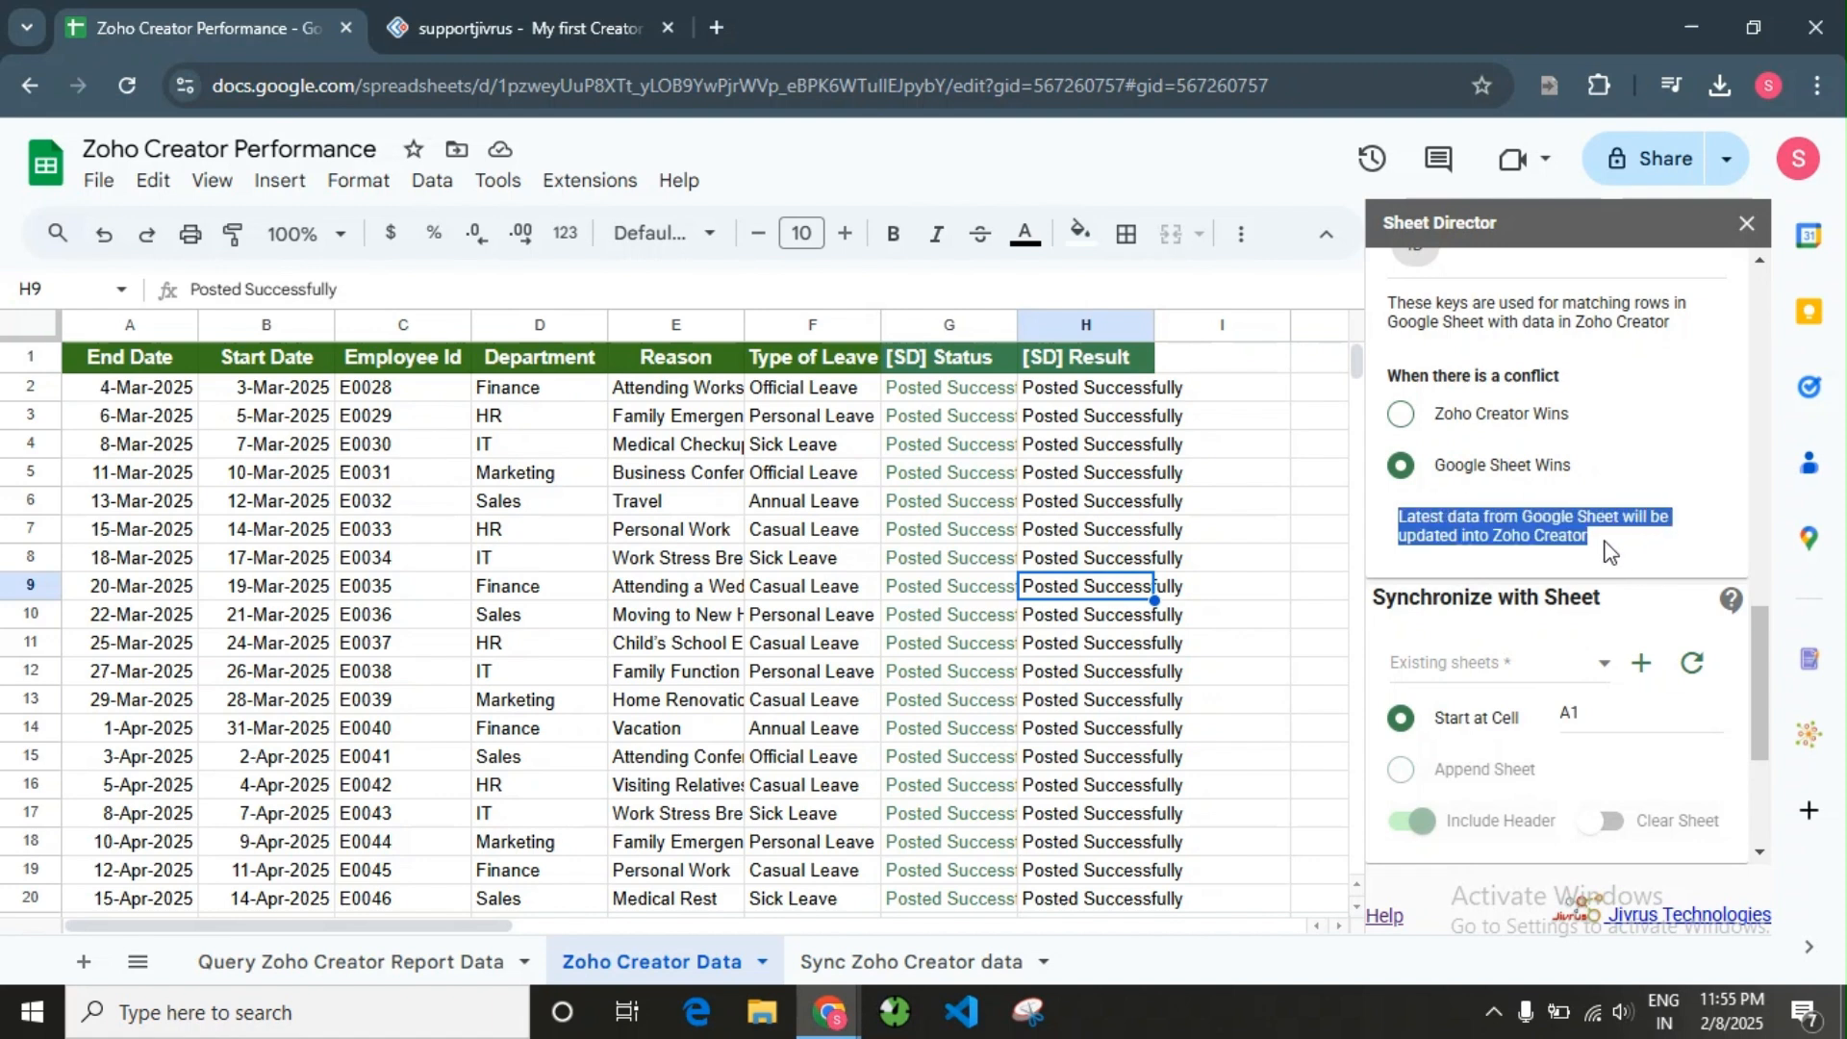
left_click(1581, 535)
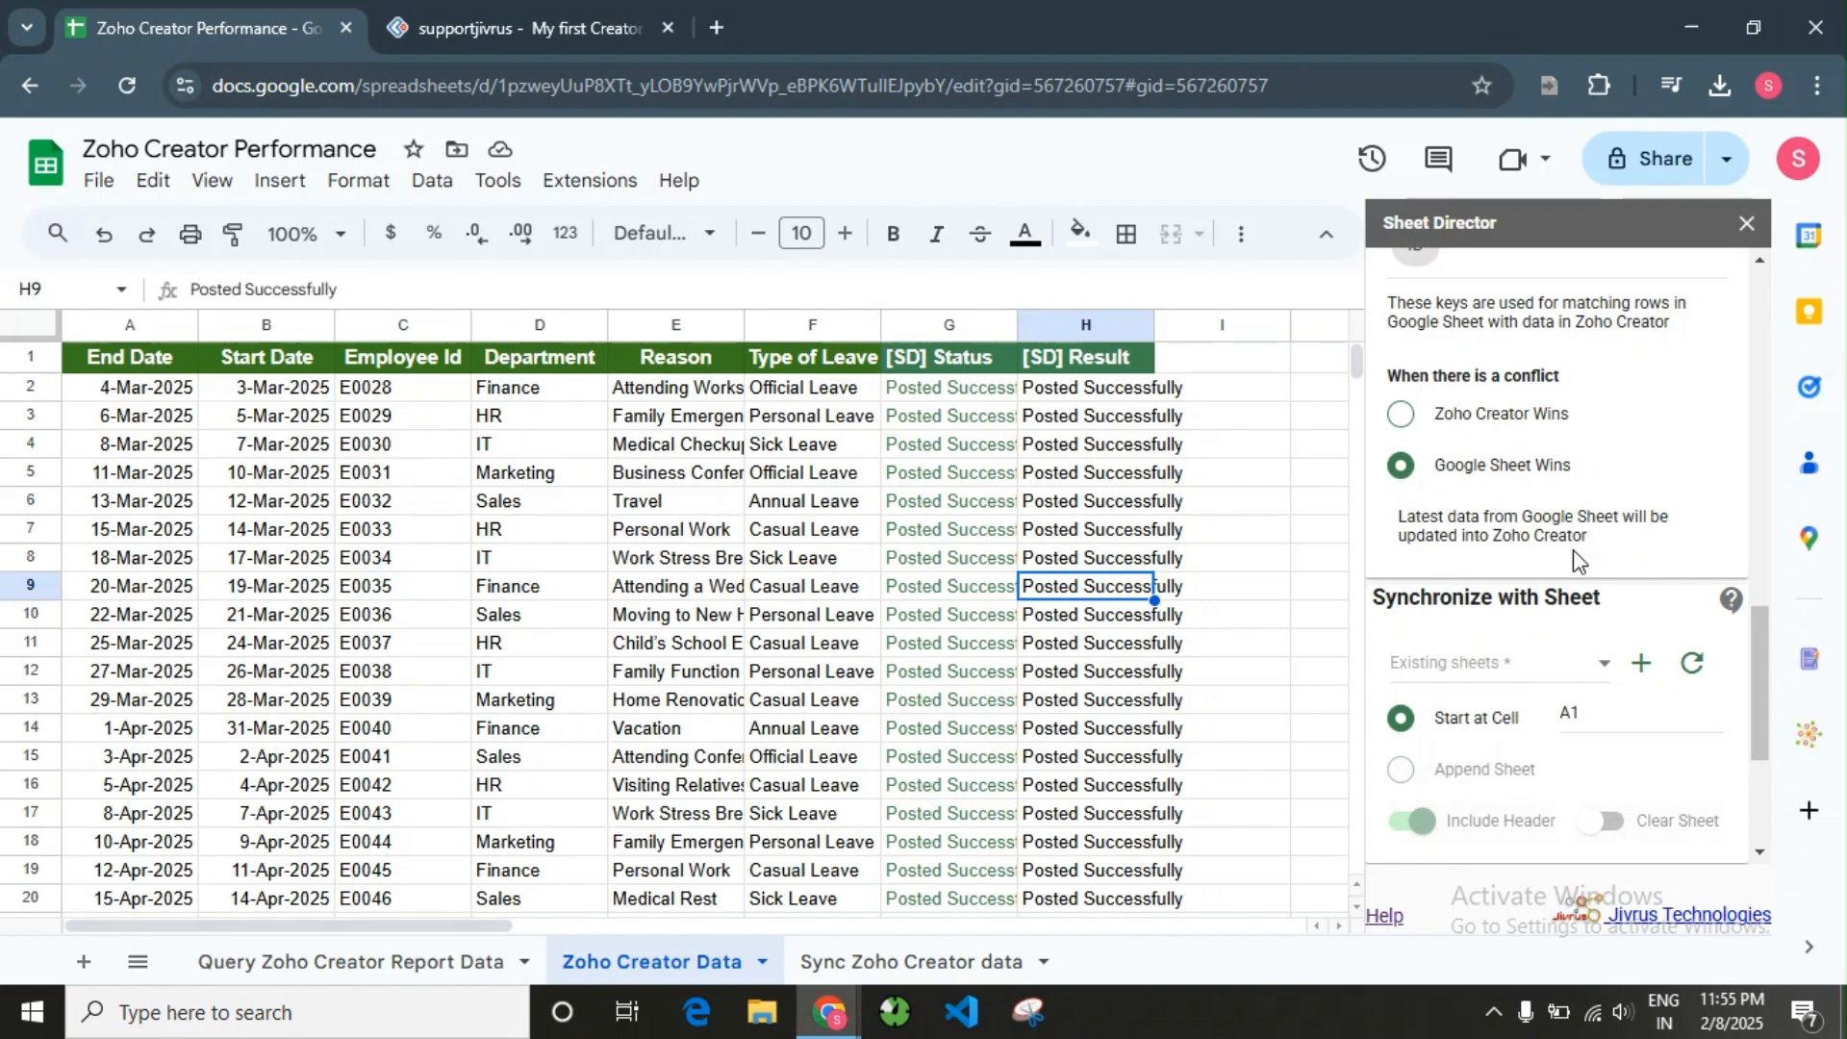
left_click(1527, 417)
left_click(1512, 469)
- Open the Sync Zoho Creator data sheet, refresh the sheet list and choose it as the sheet to synchronize with
left_click(955, 964)
left_click(1692, 666)
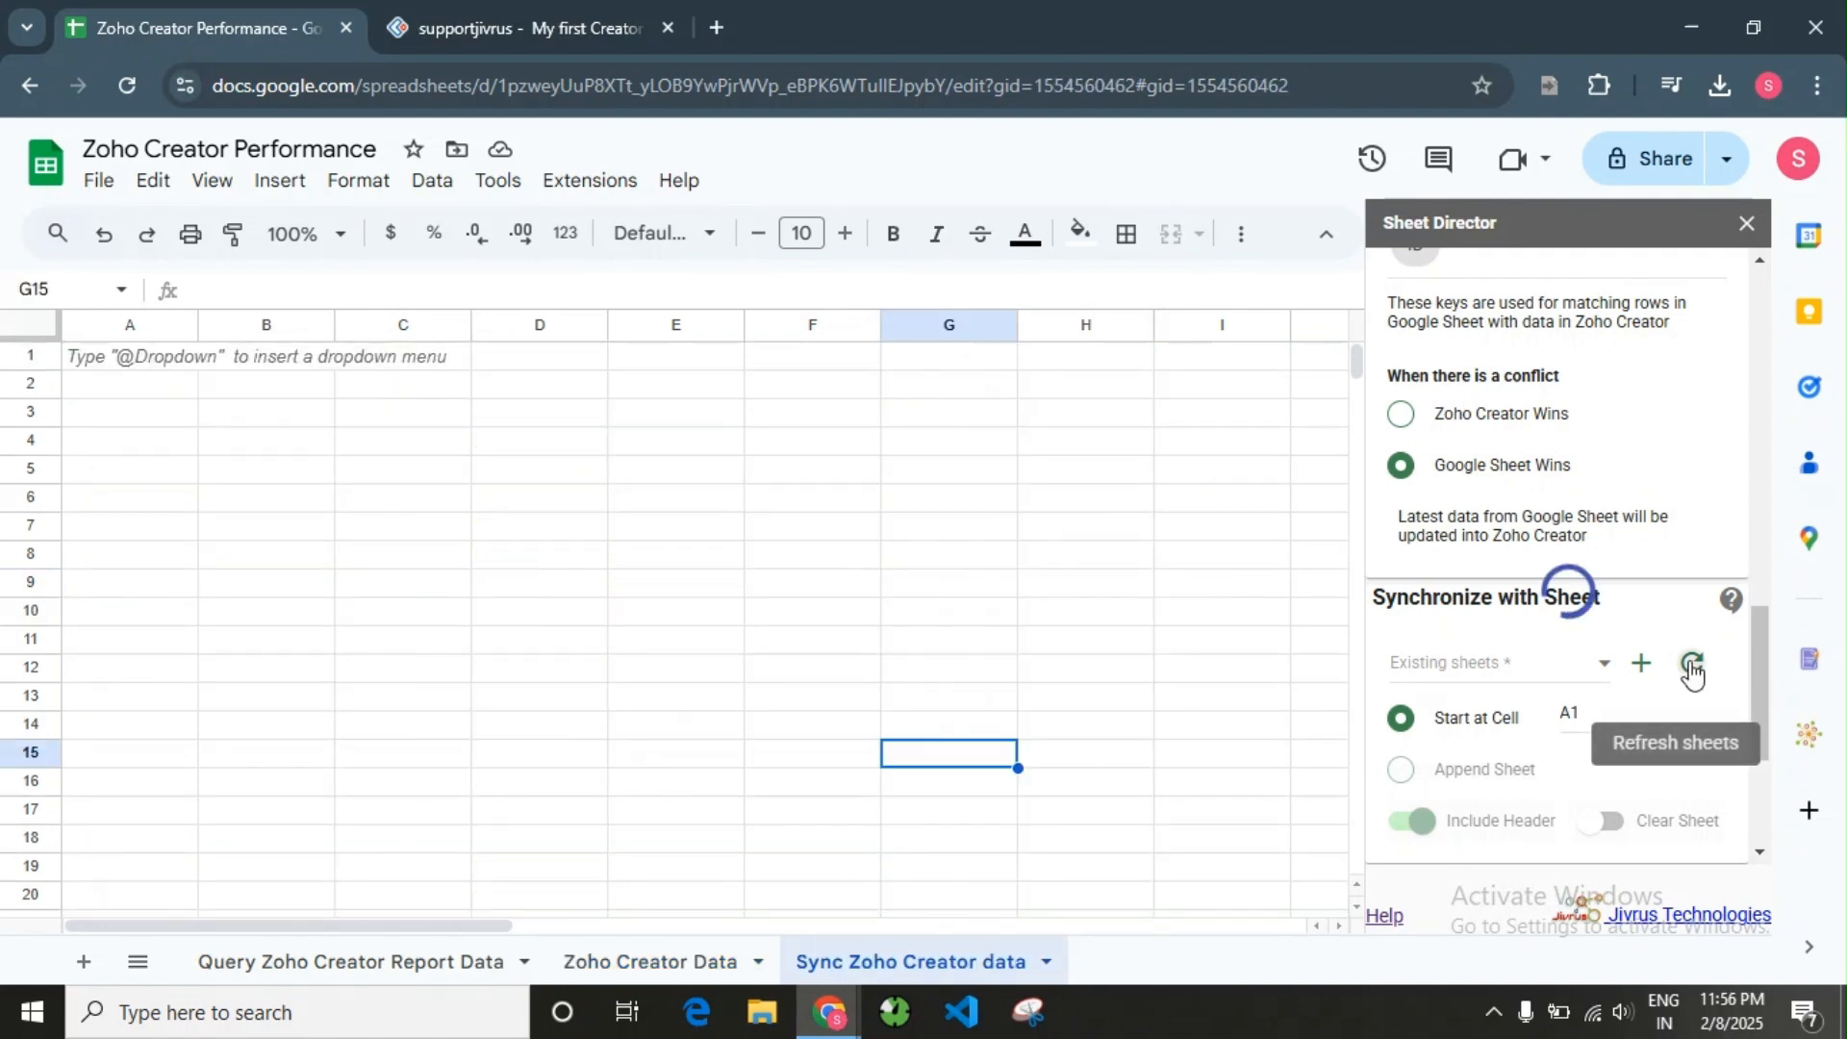
left_click(1517, 669)
left_click(1518, 816)
left_click(1591, 718)
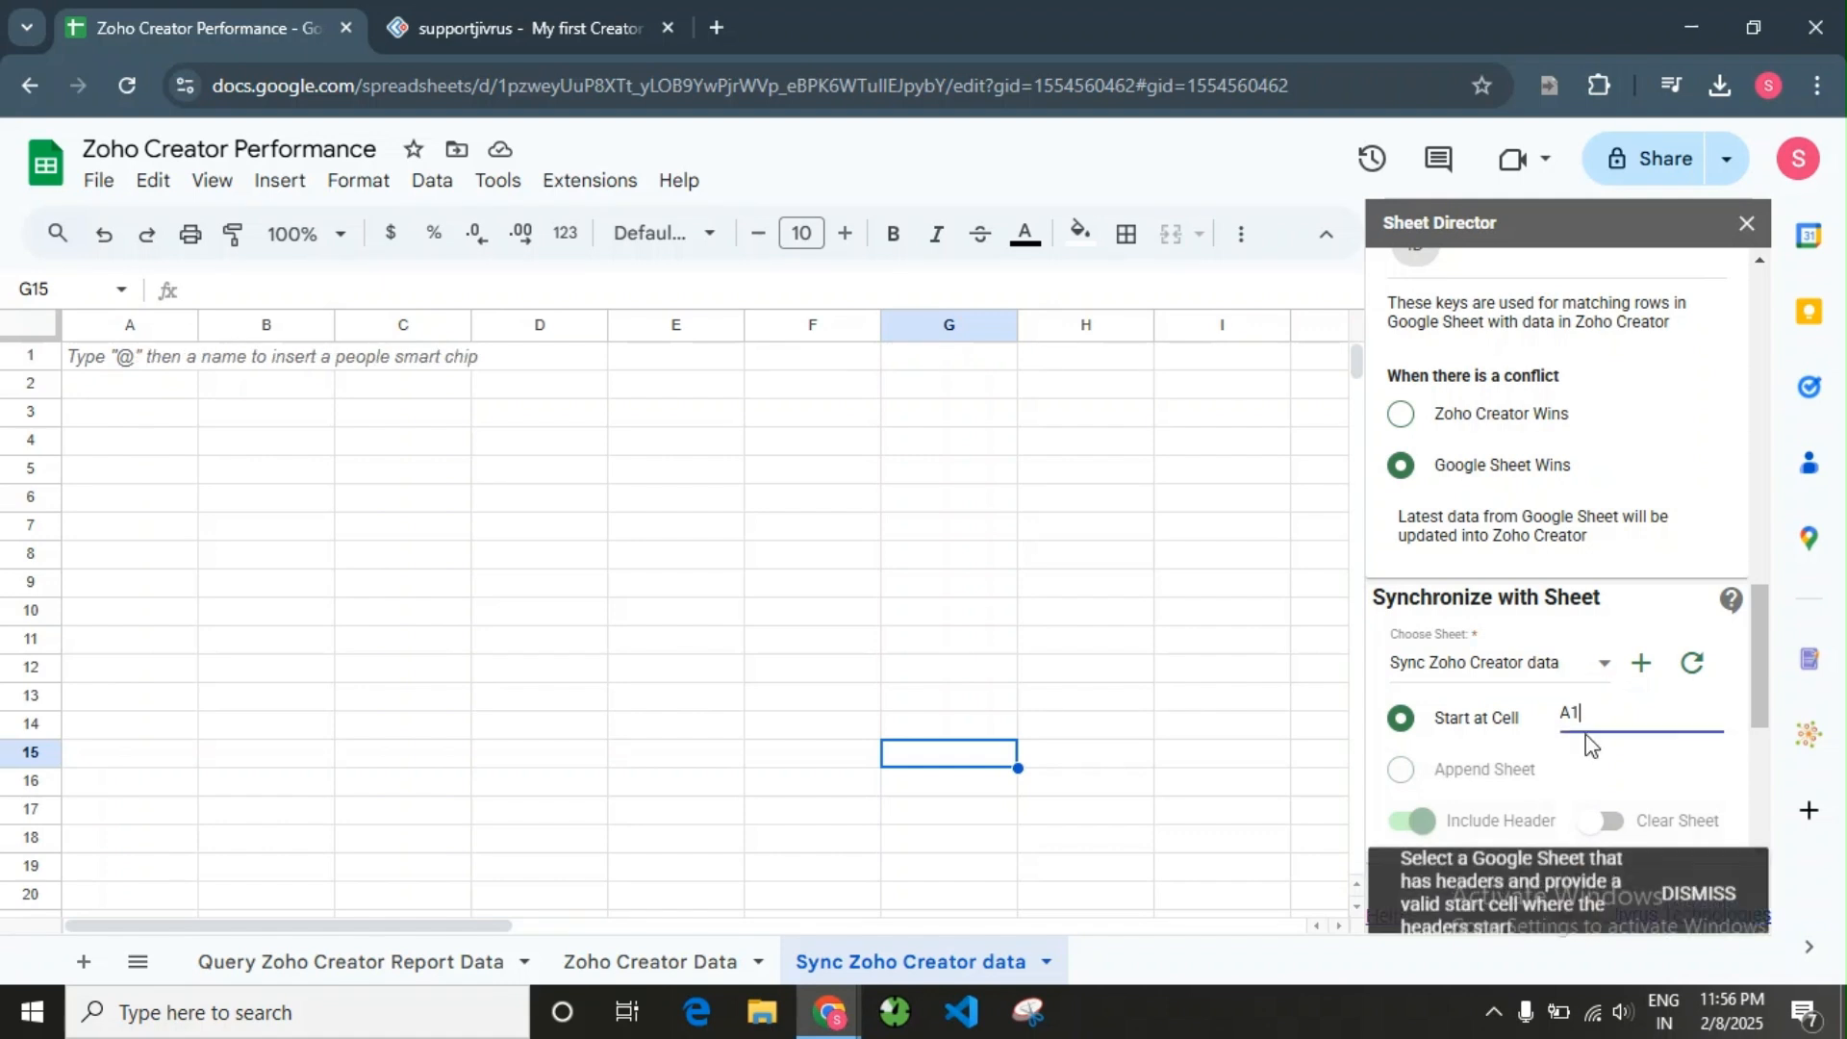
- Execute the synchronization and get the Zoho Creator records into the empty sheet first
scroll(1623, 760, "down", 3)
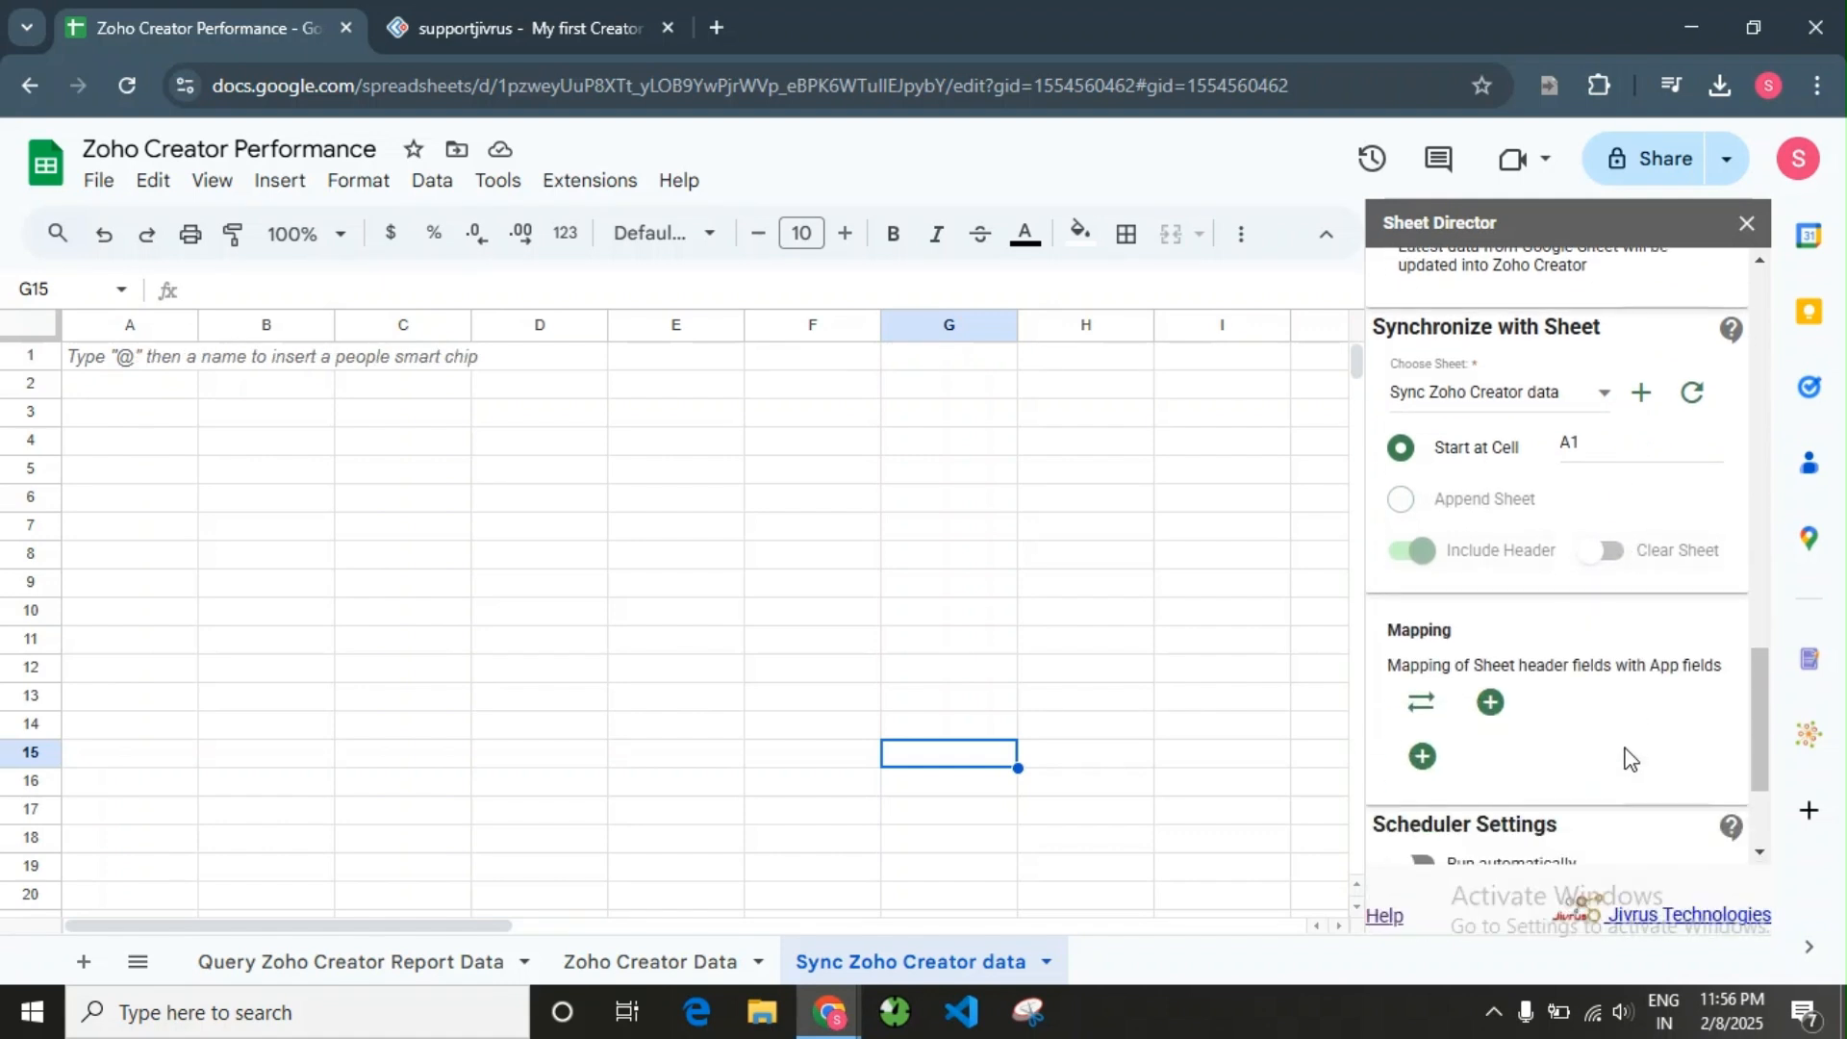
scroll(1549, 707, "down", 2)
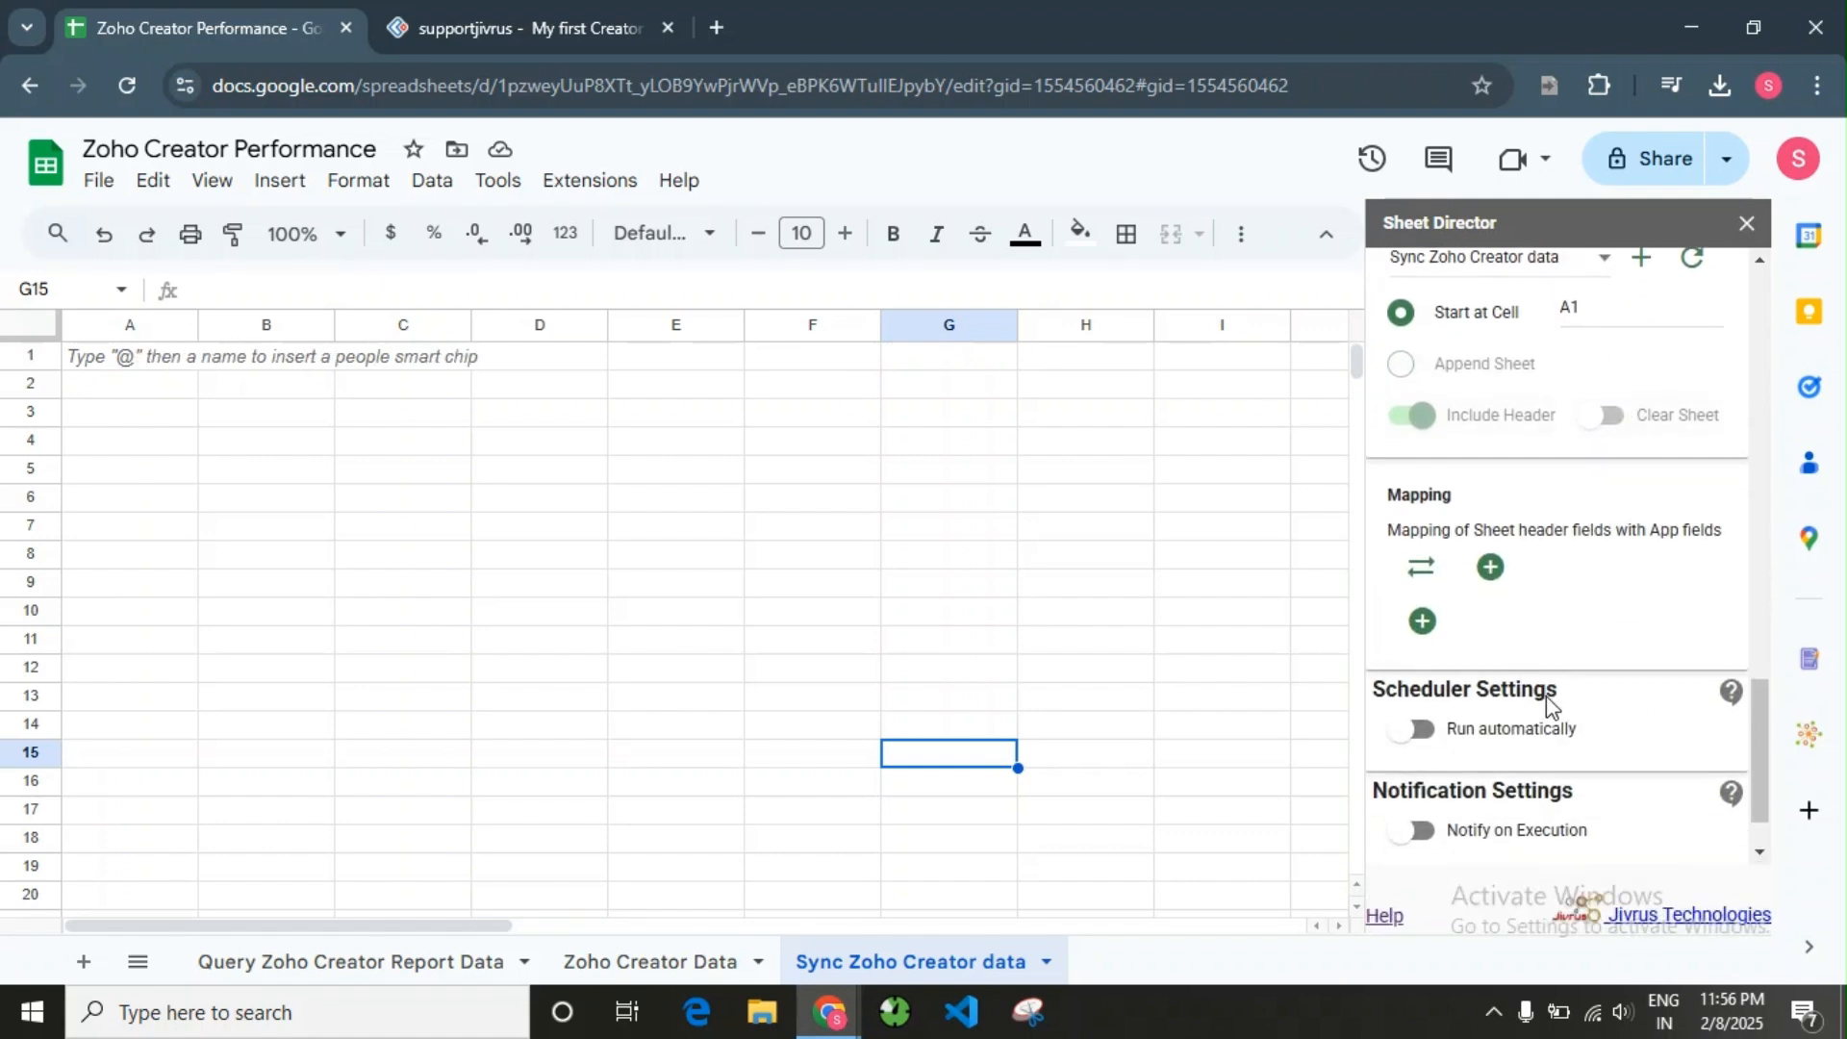
left_click(1453, 825)
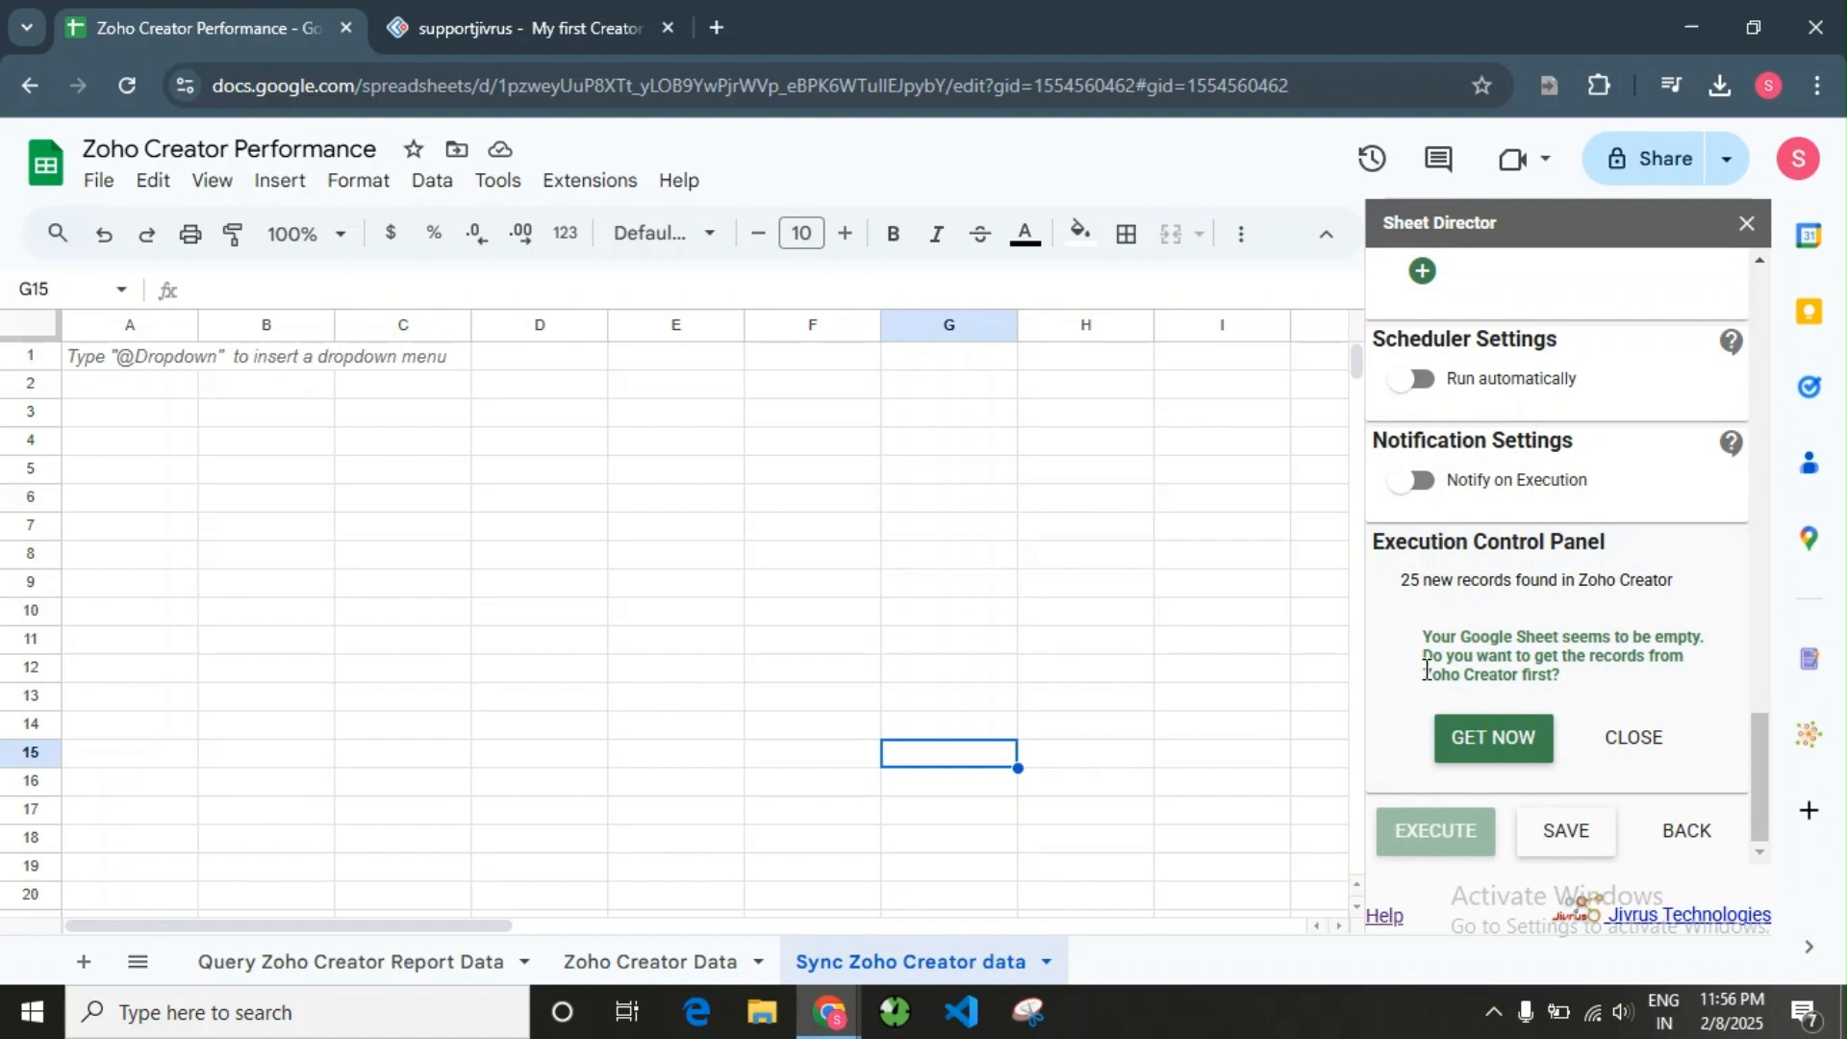
left_click_drag(1421, 637, 1670, 685)
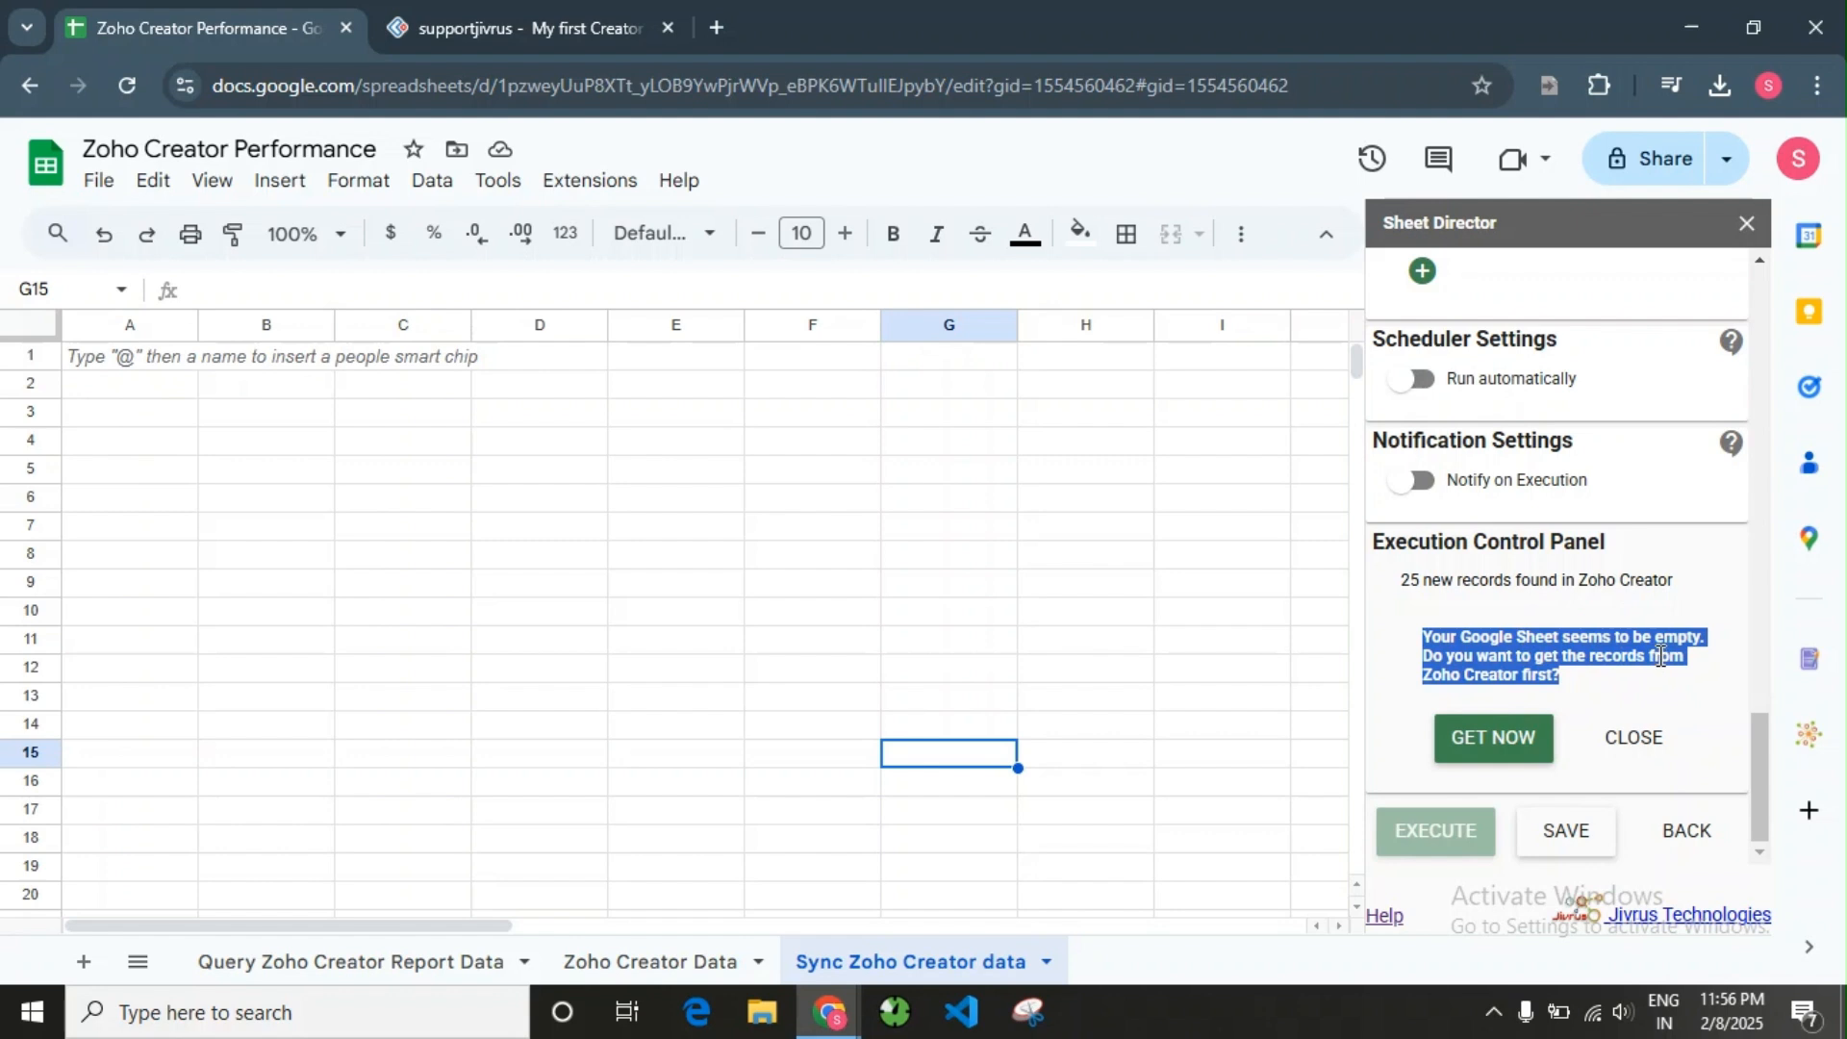
left_click(1660, 656)
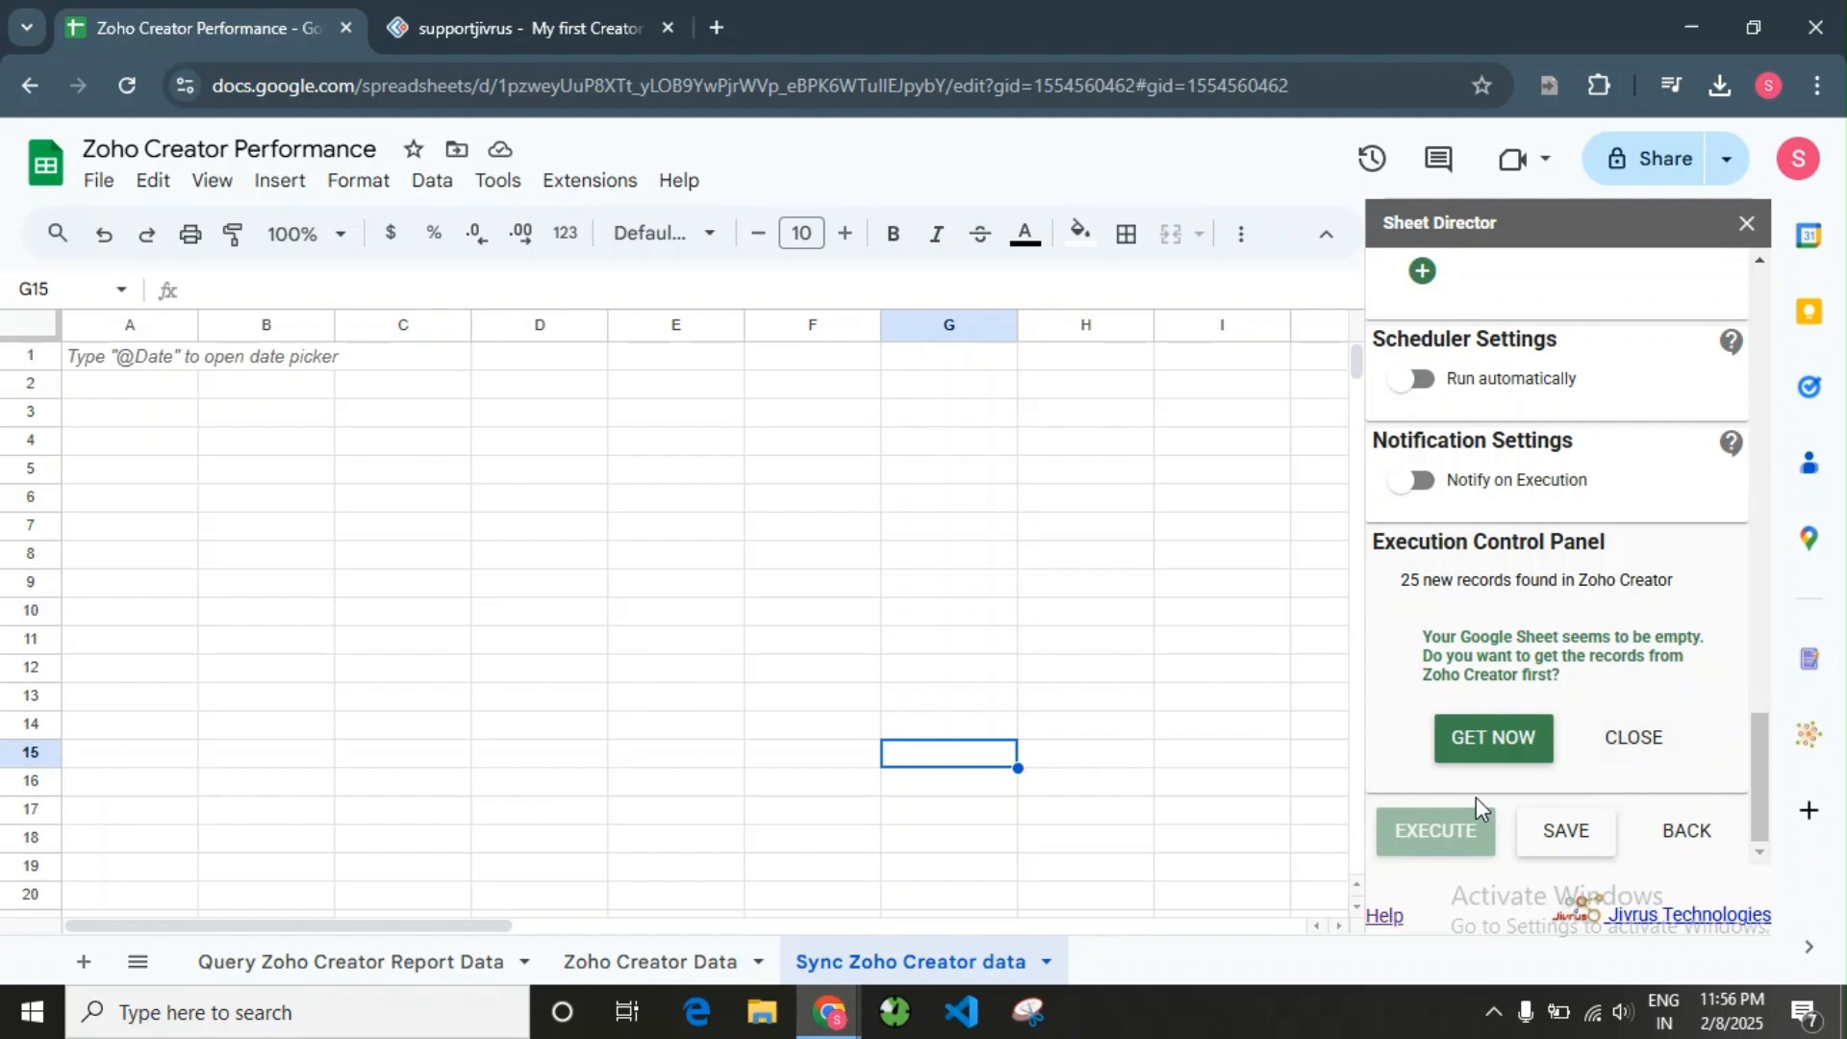
left_click(1489, 741)
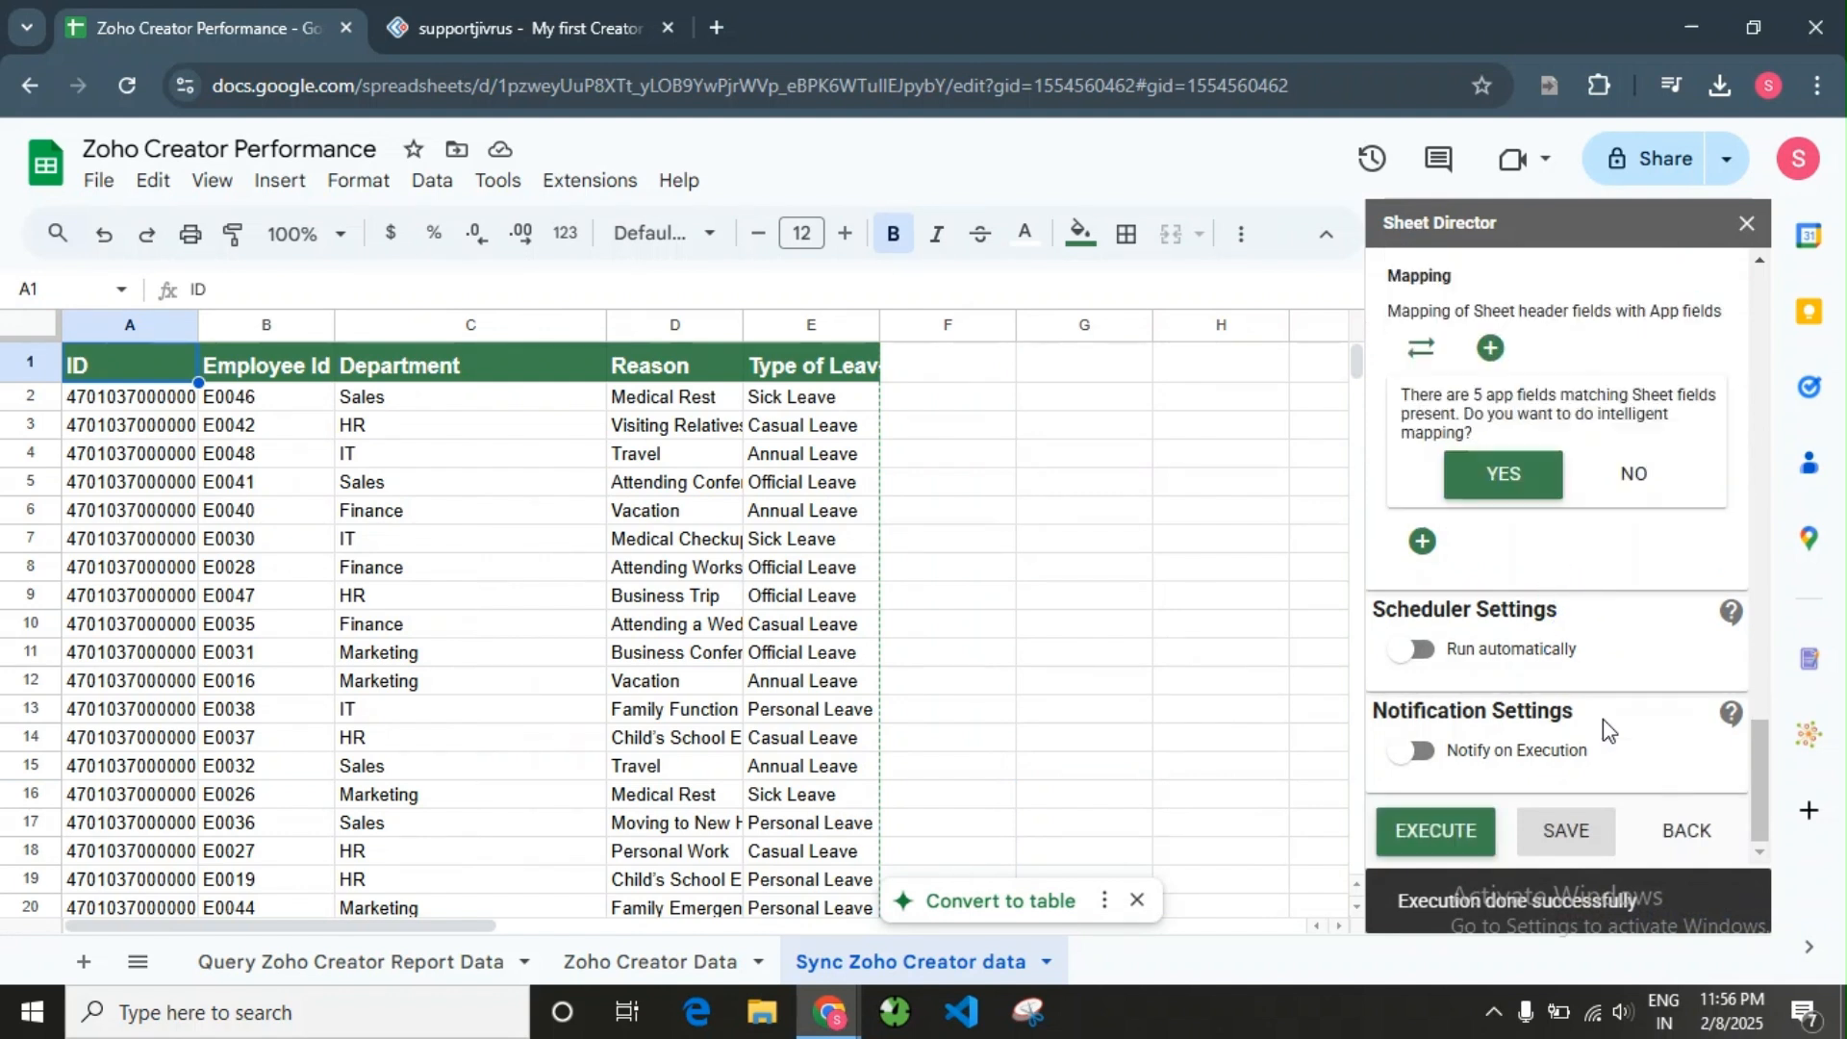
- Apply intelligent mapping to the matching fields and review the mapped field pairs, including the sheet columns offered for ID
scroll(1572, 720, "up", 2)
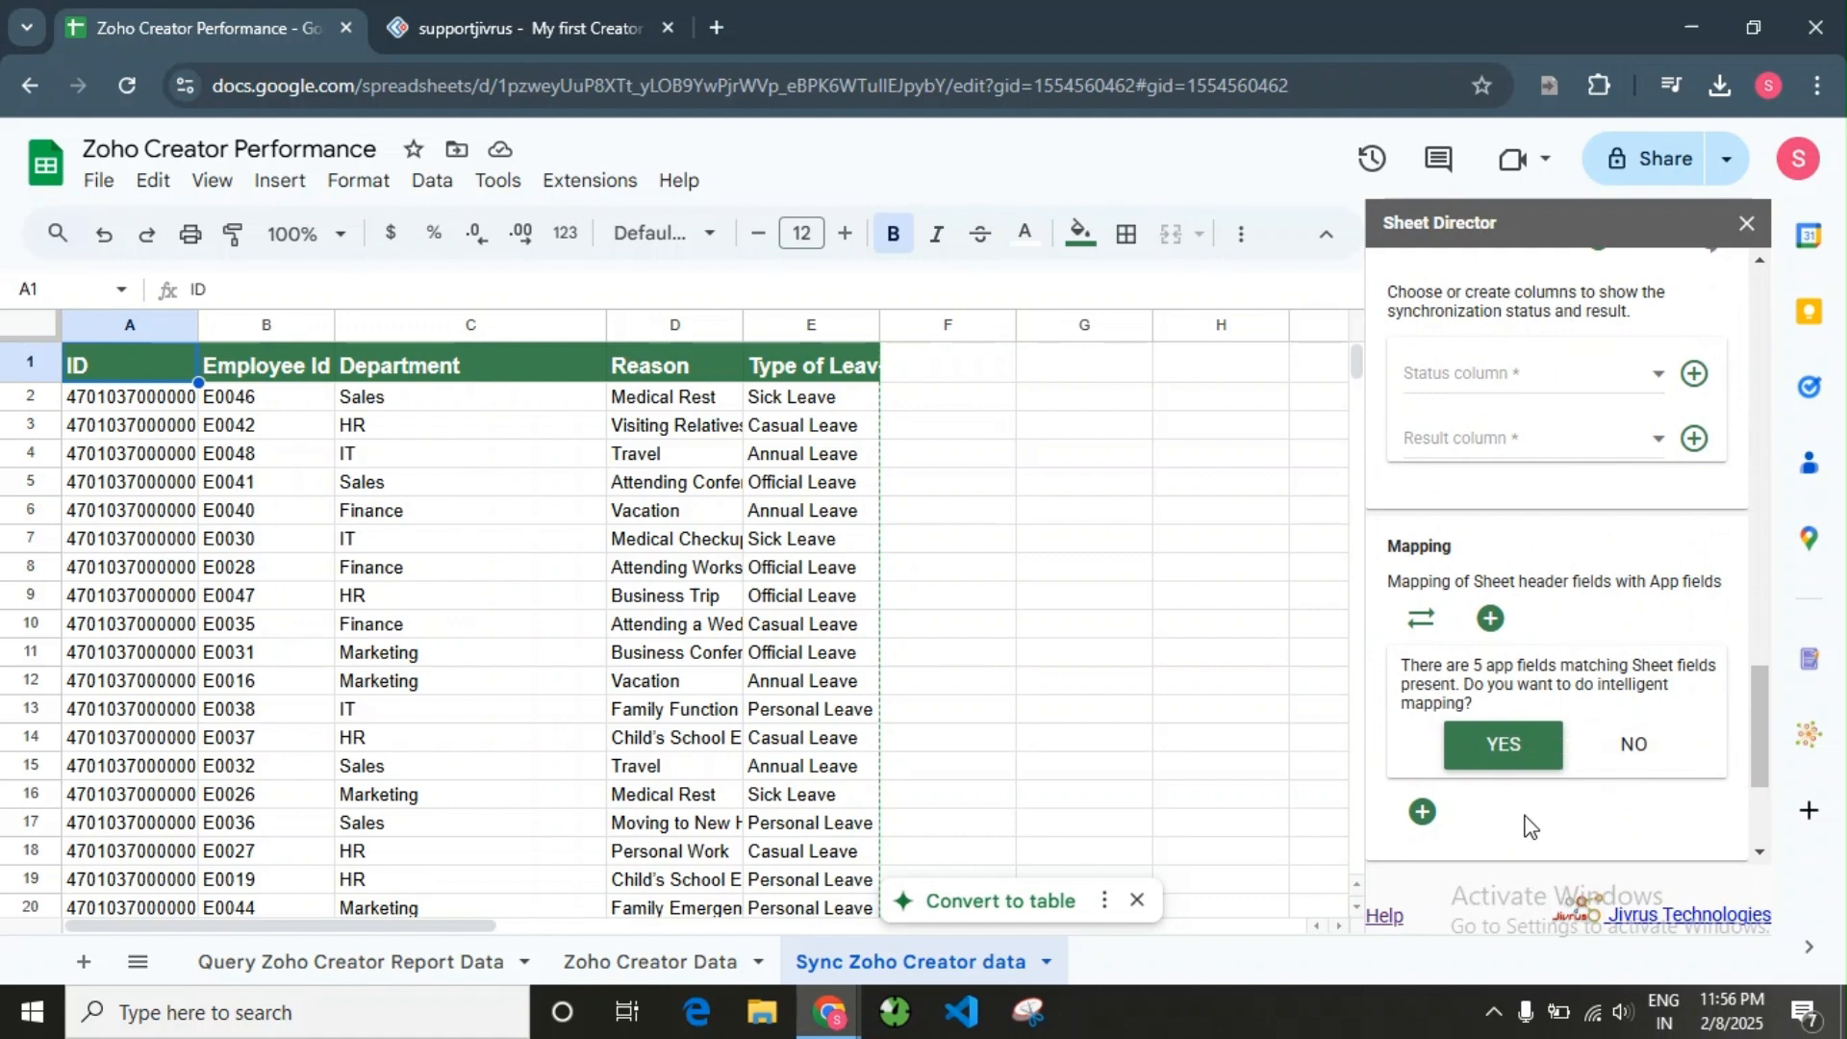
left_click(1510, 760)
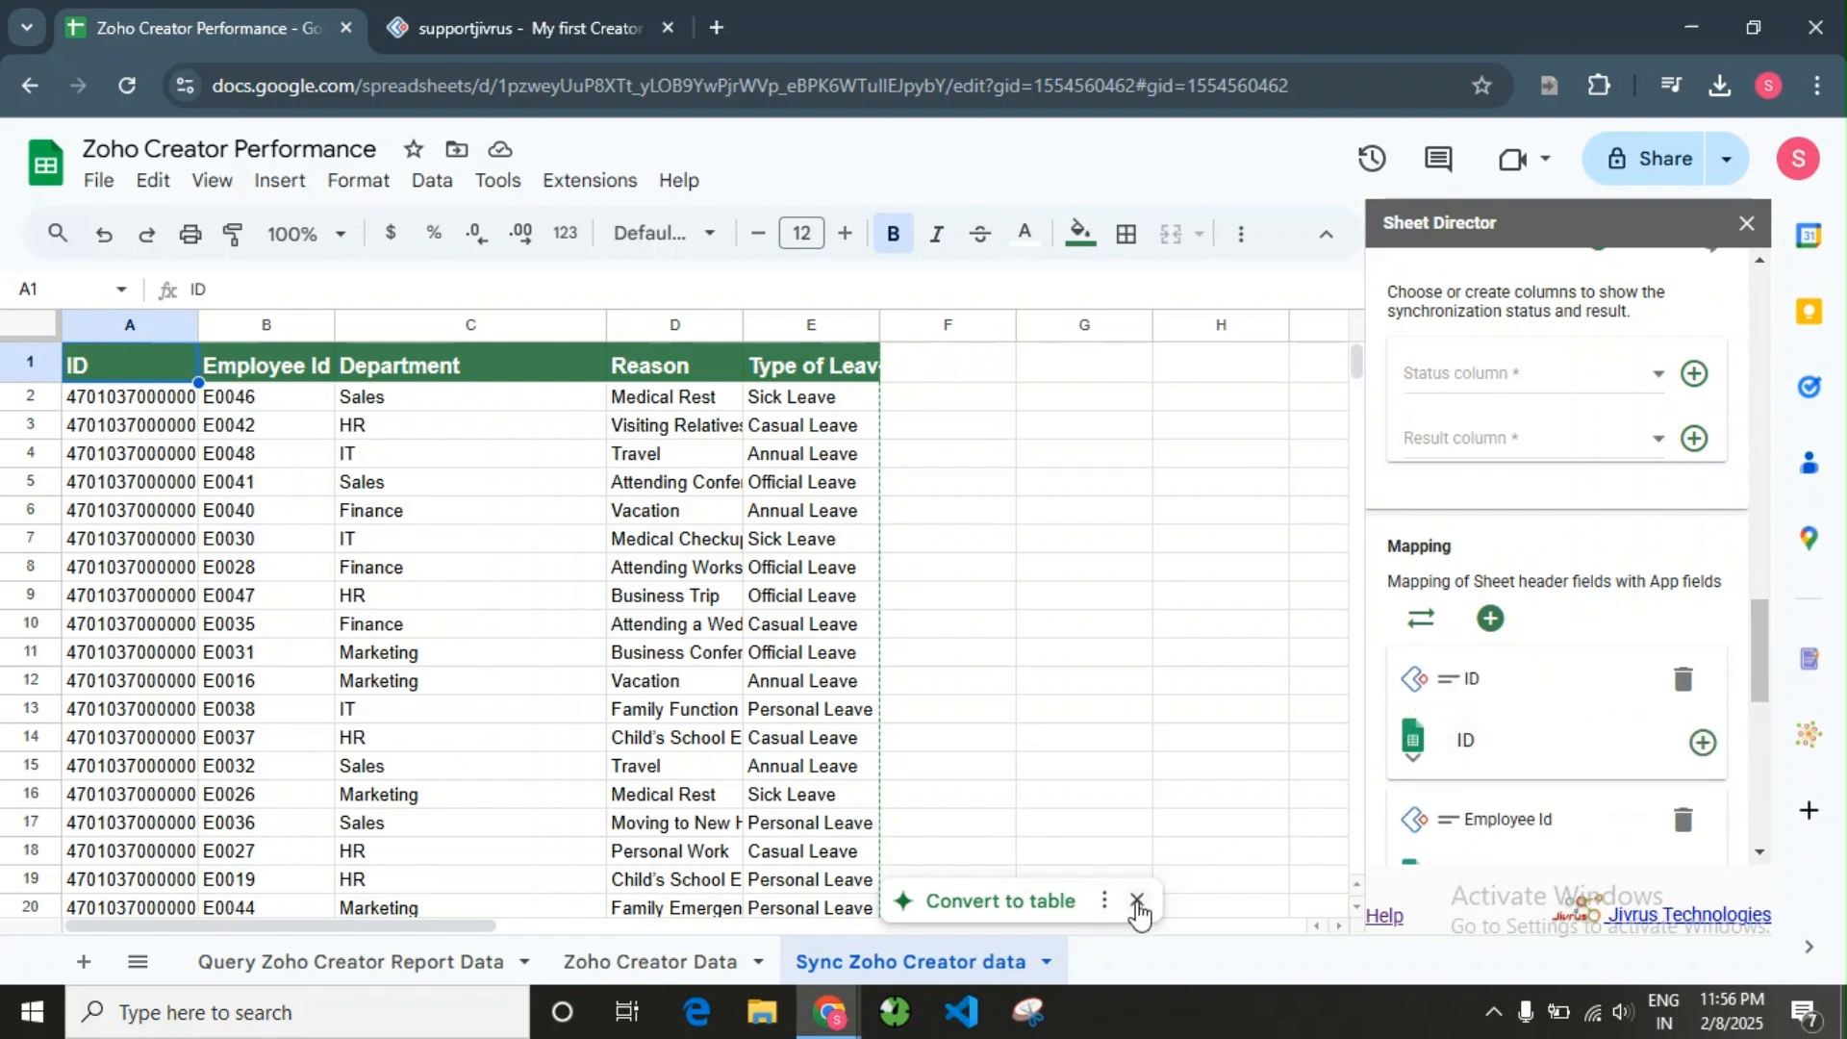
left_click(1138, 901)
scroll(1635, 693, "down", 3)
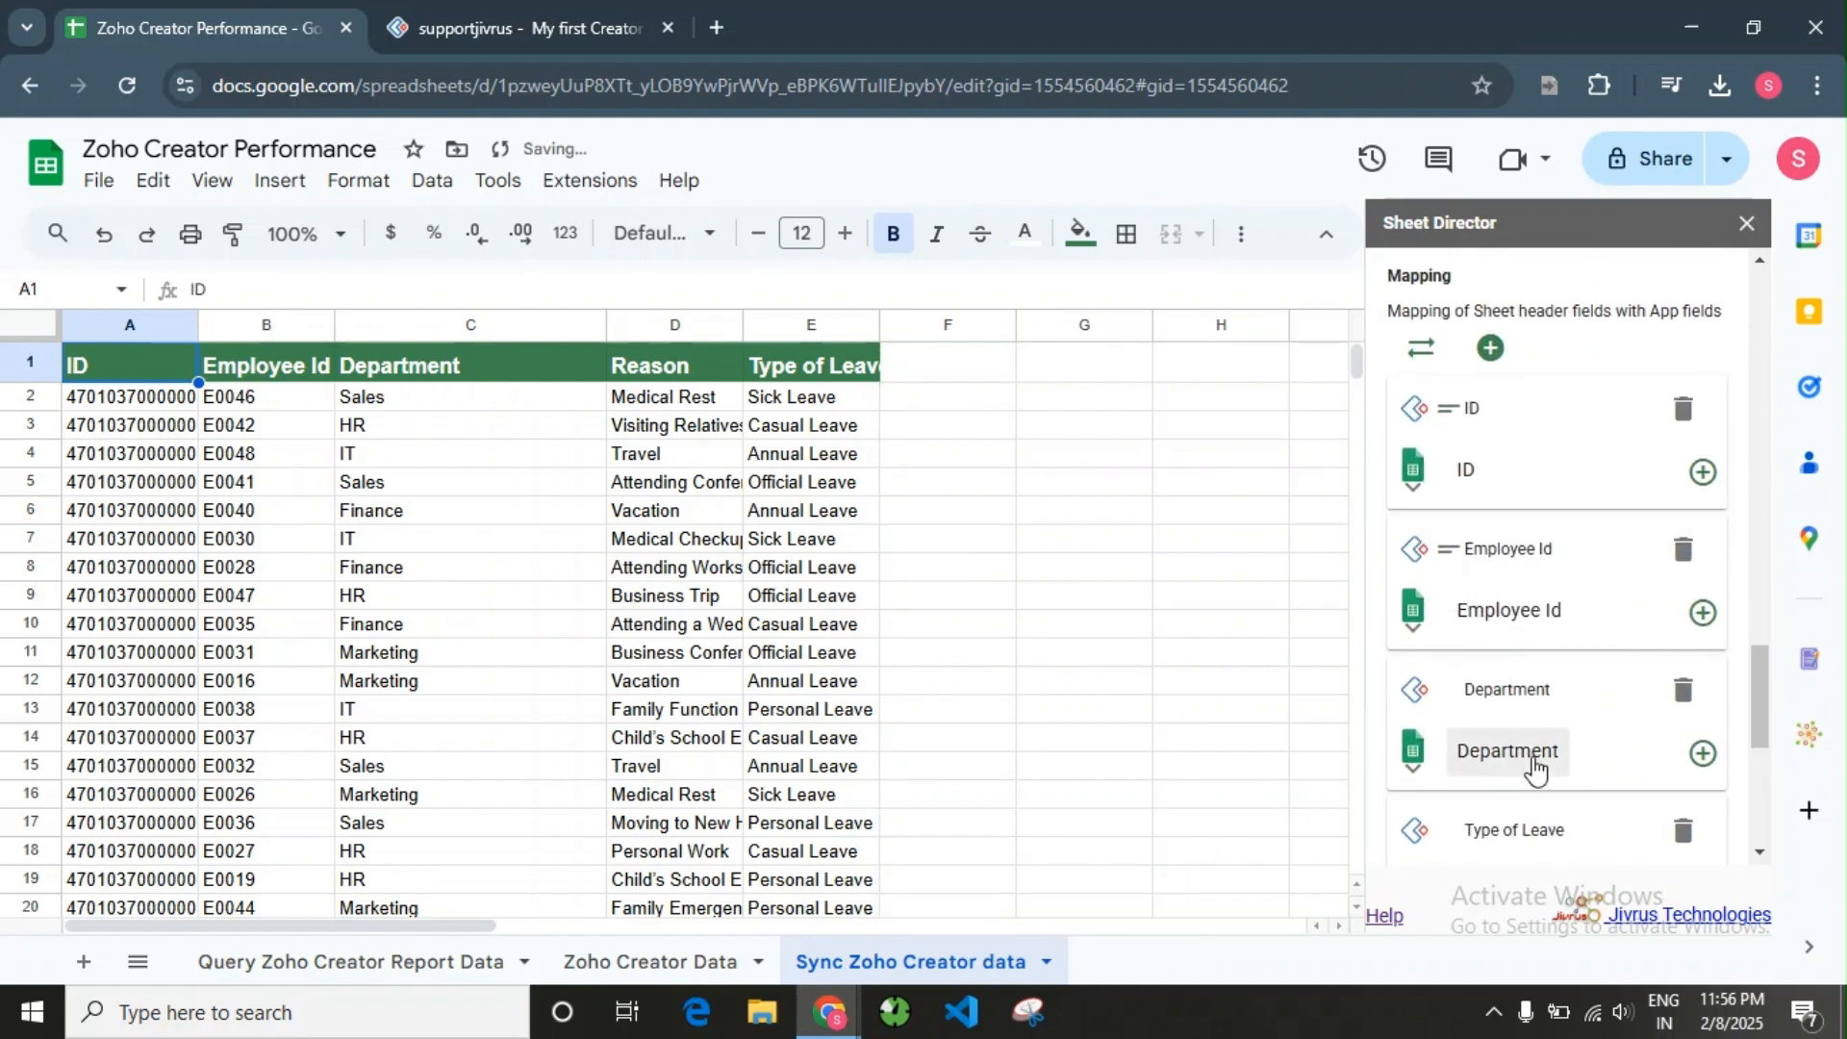
scroll(1534, 767, "up", 3)
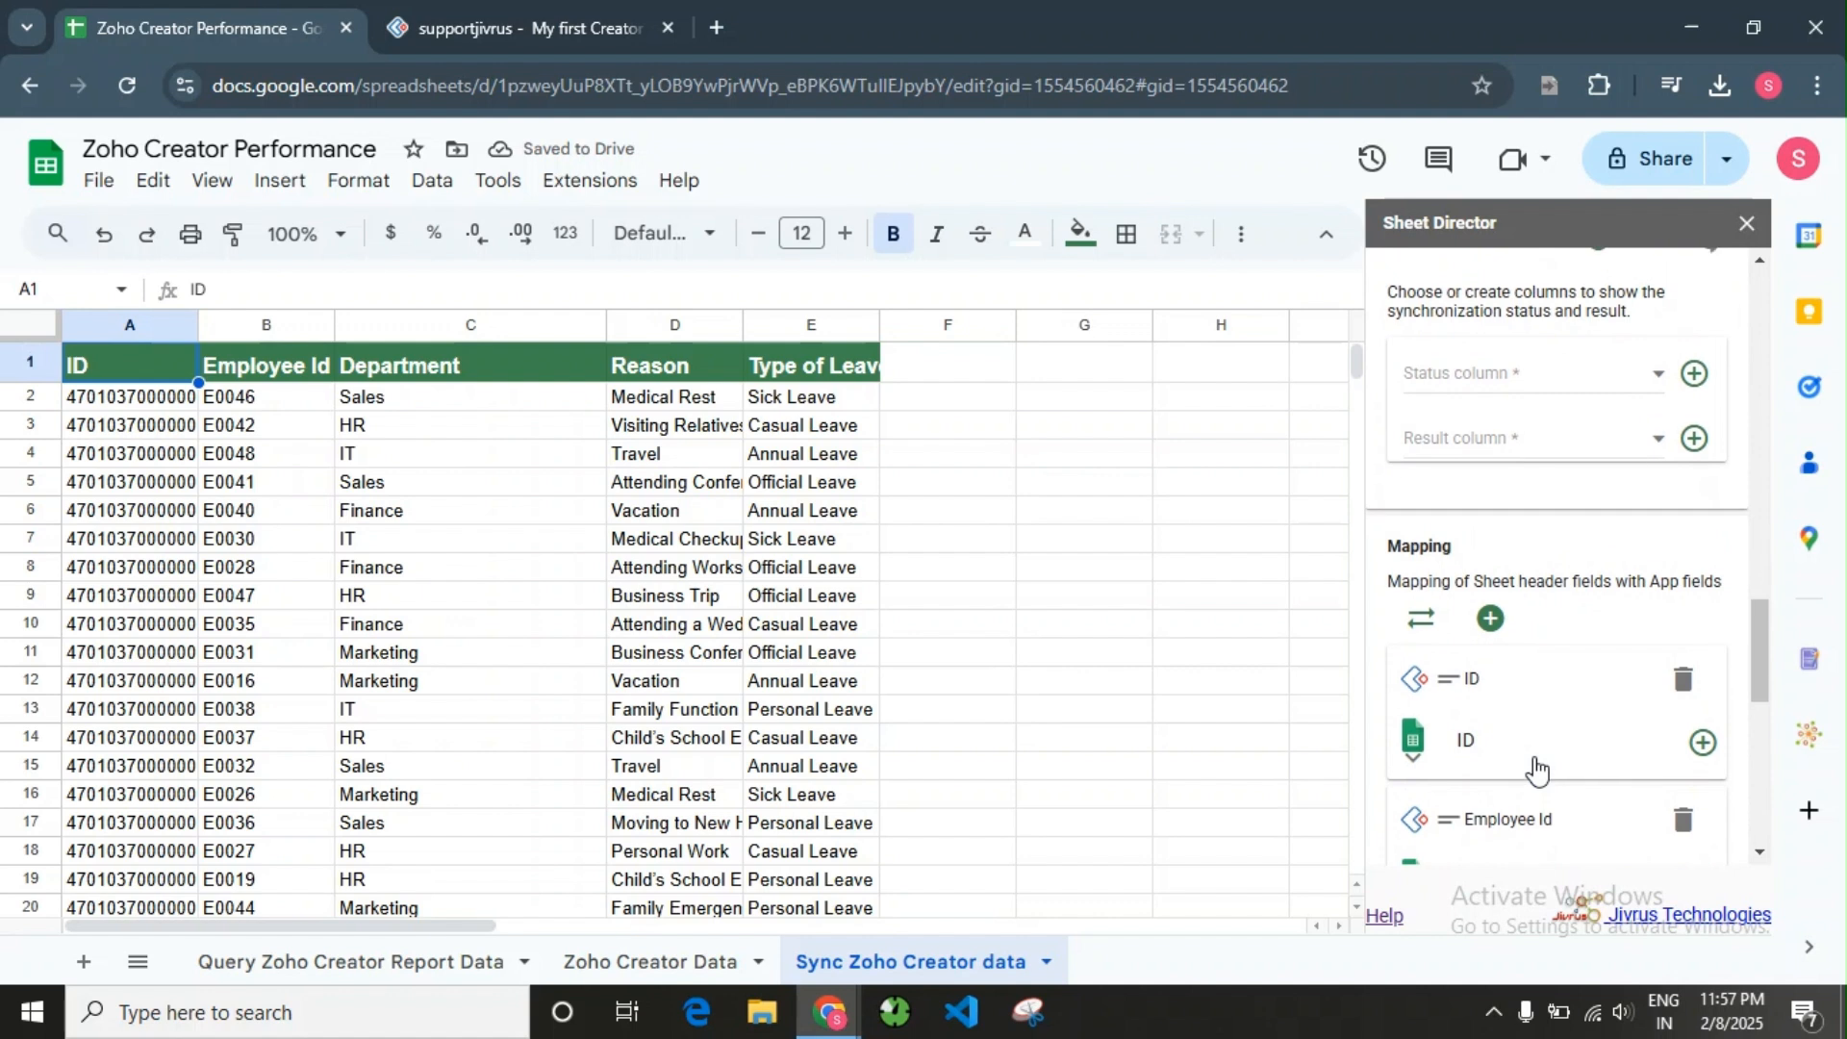
left_click(1537, 756)
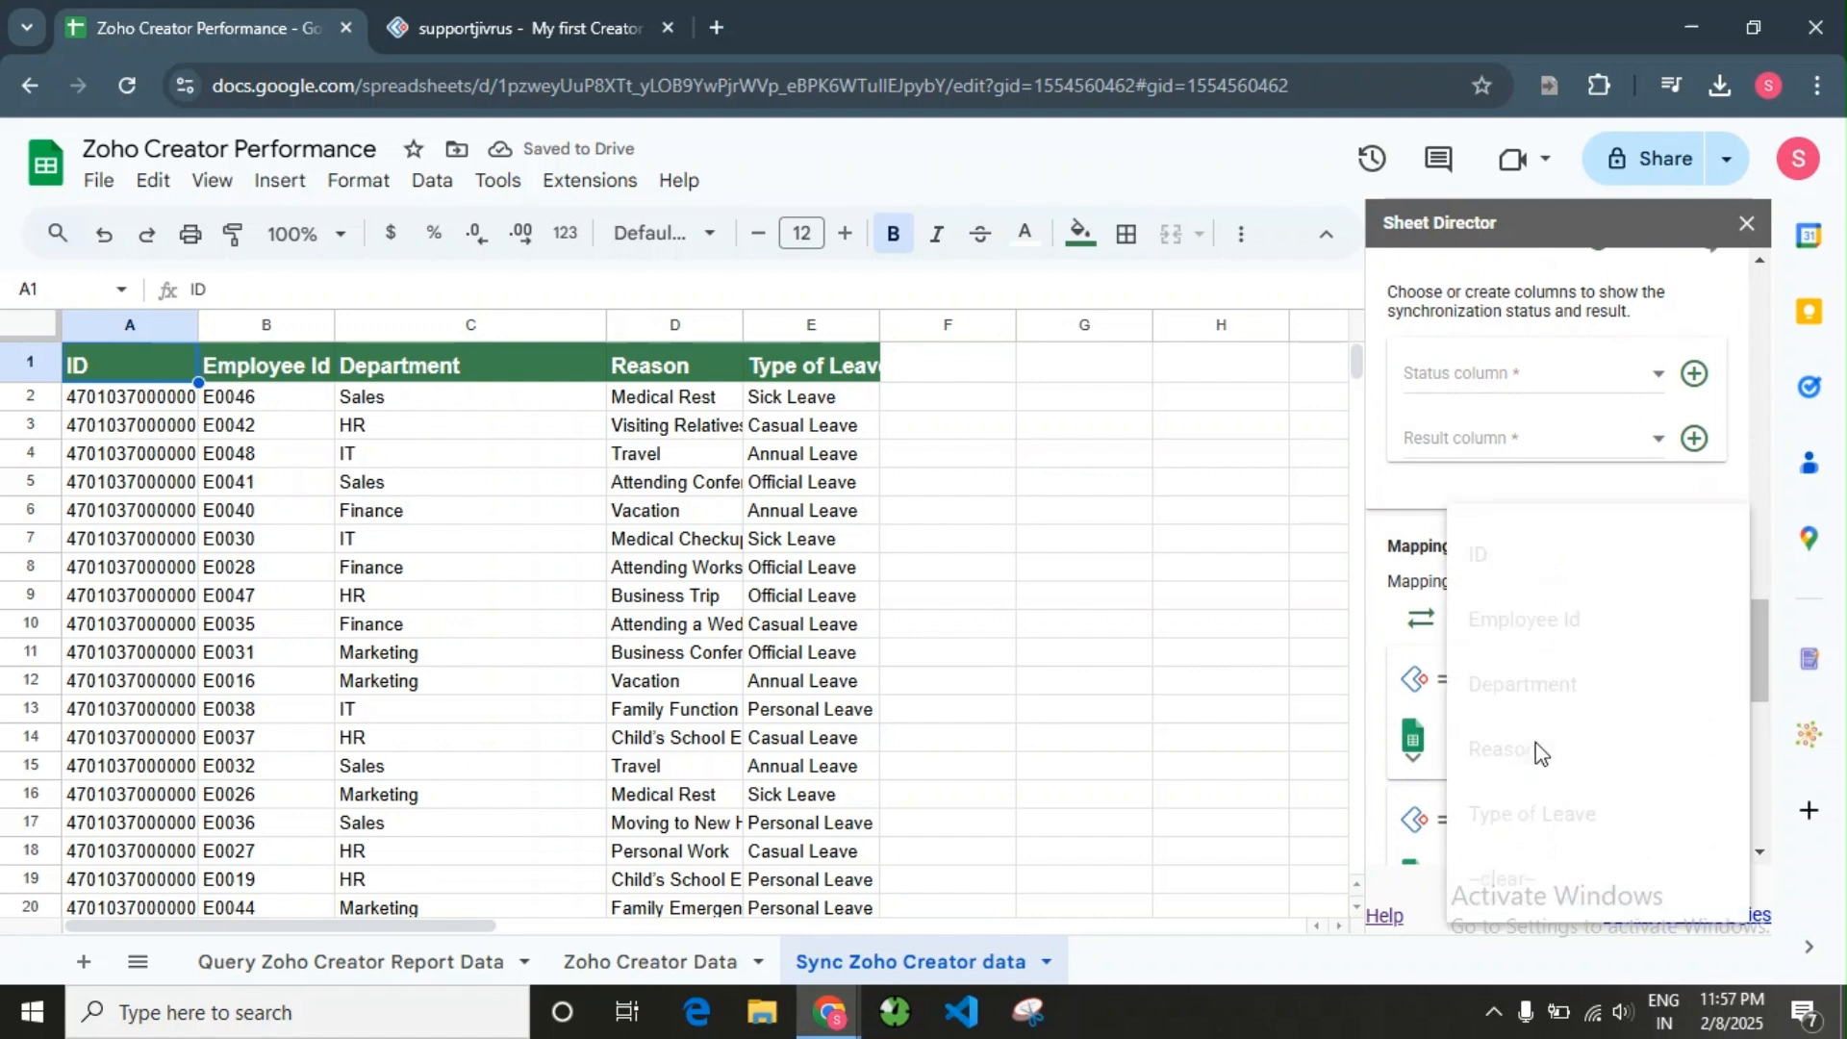
left_click(1636, 492)
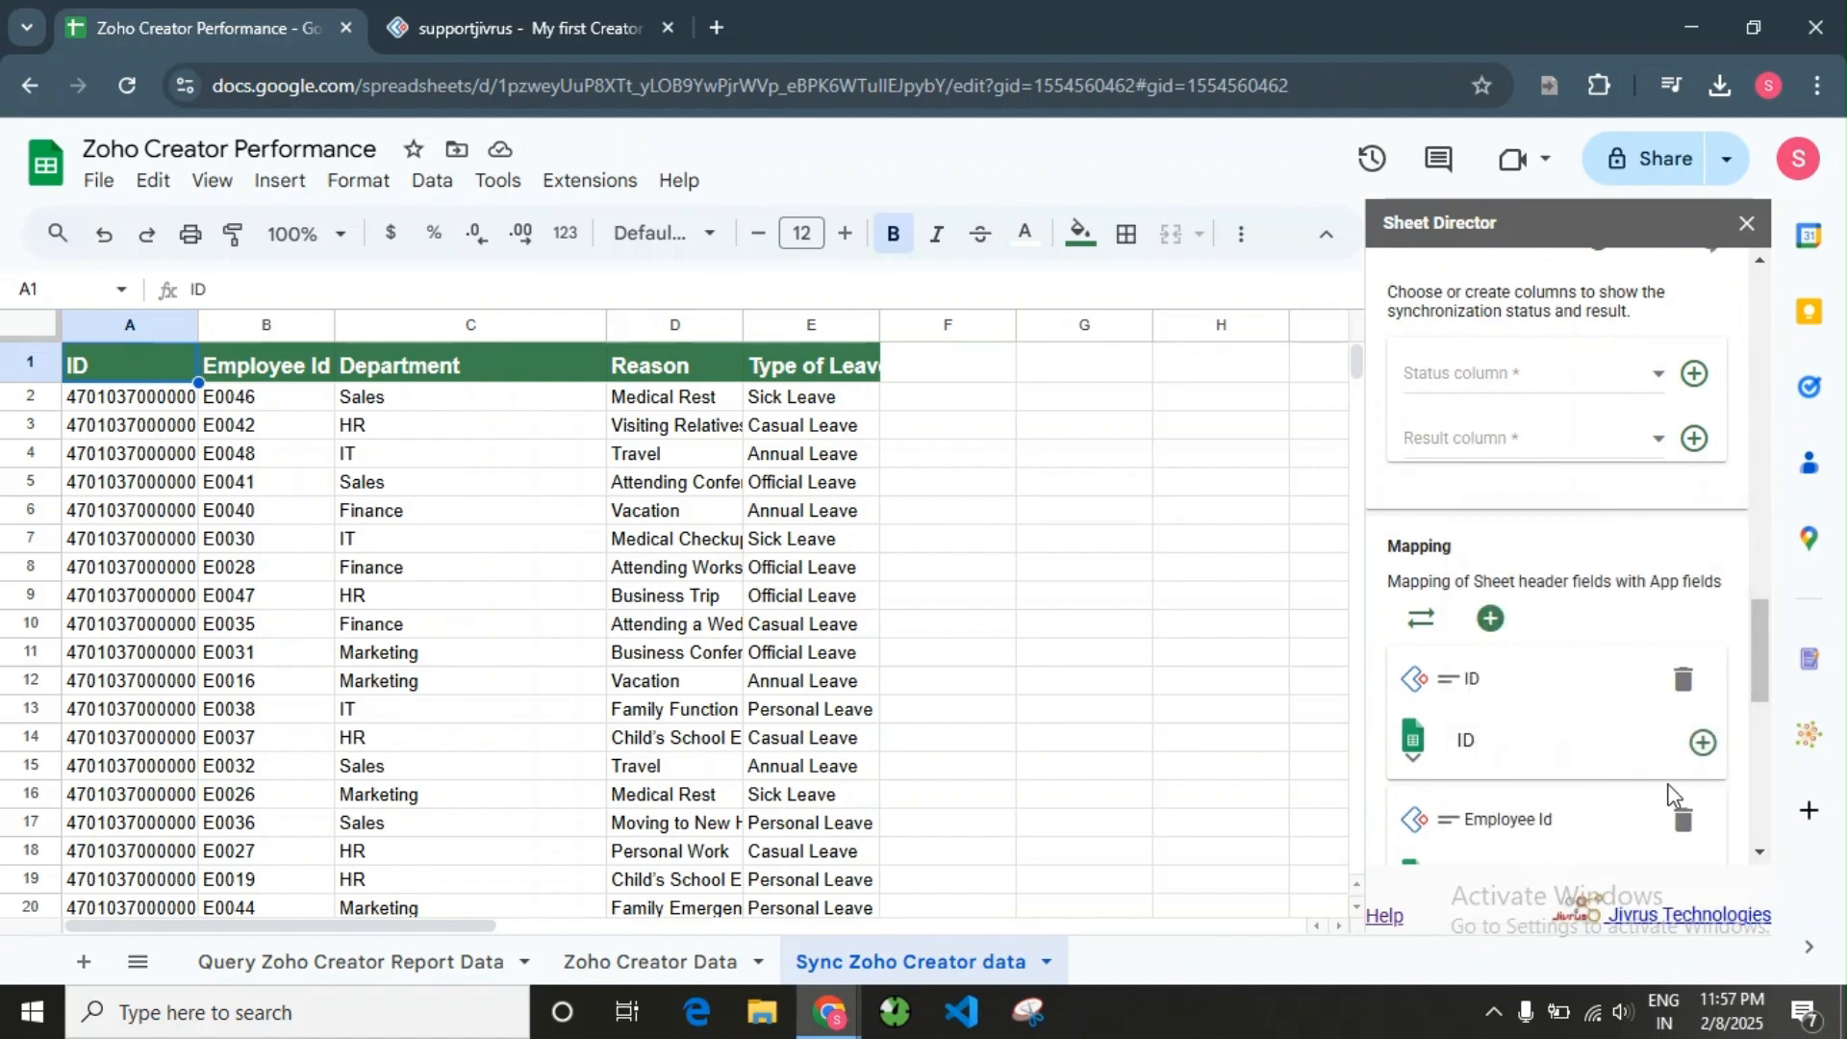
scroll(1656, 801, "down", 3)
scroll(1481, 825, "down", 5)
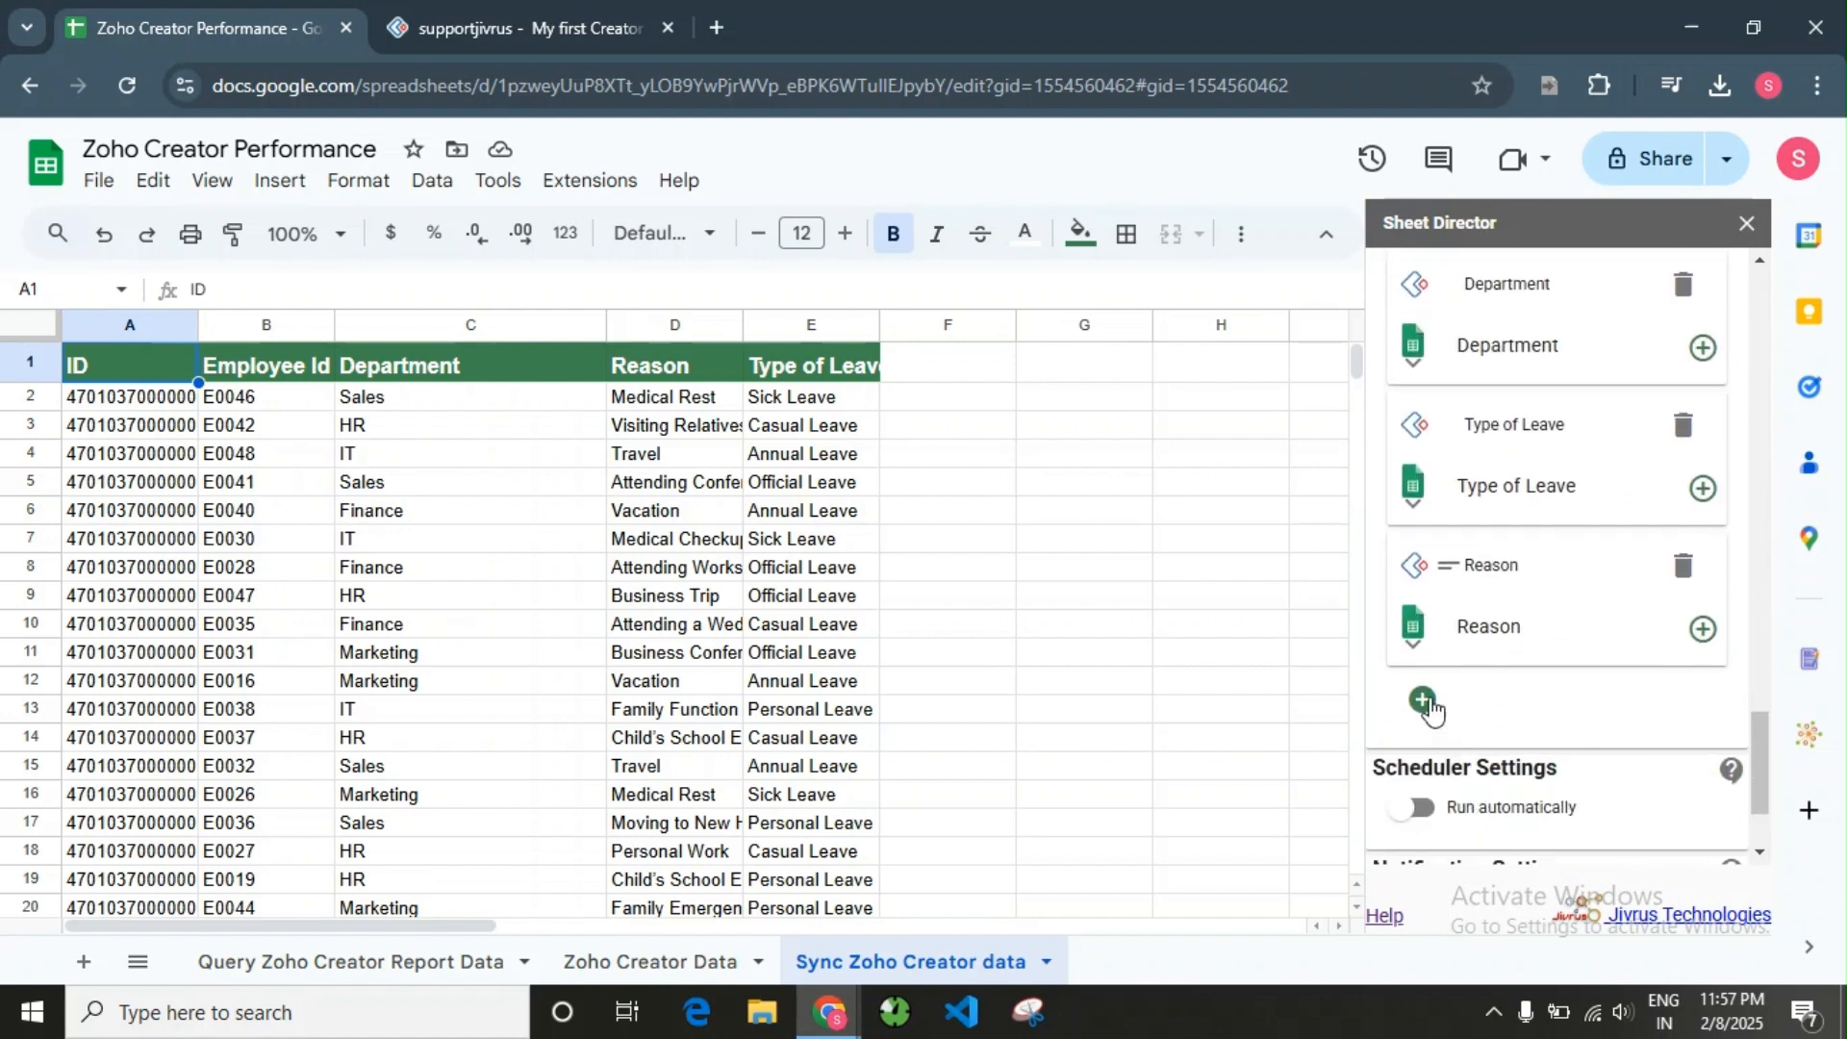
- Create the [SD] Status and [SD] Result columns for showing the synchronization status and result
scroll(1522, 723, "up", 2)
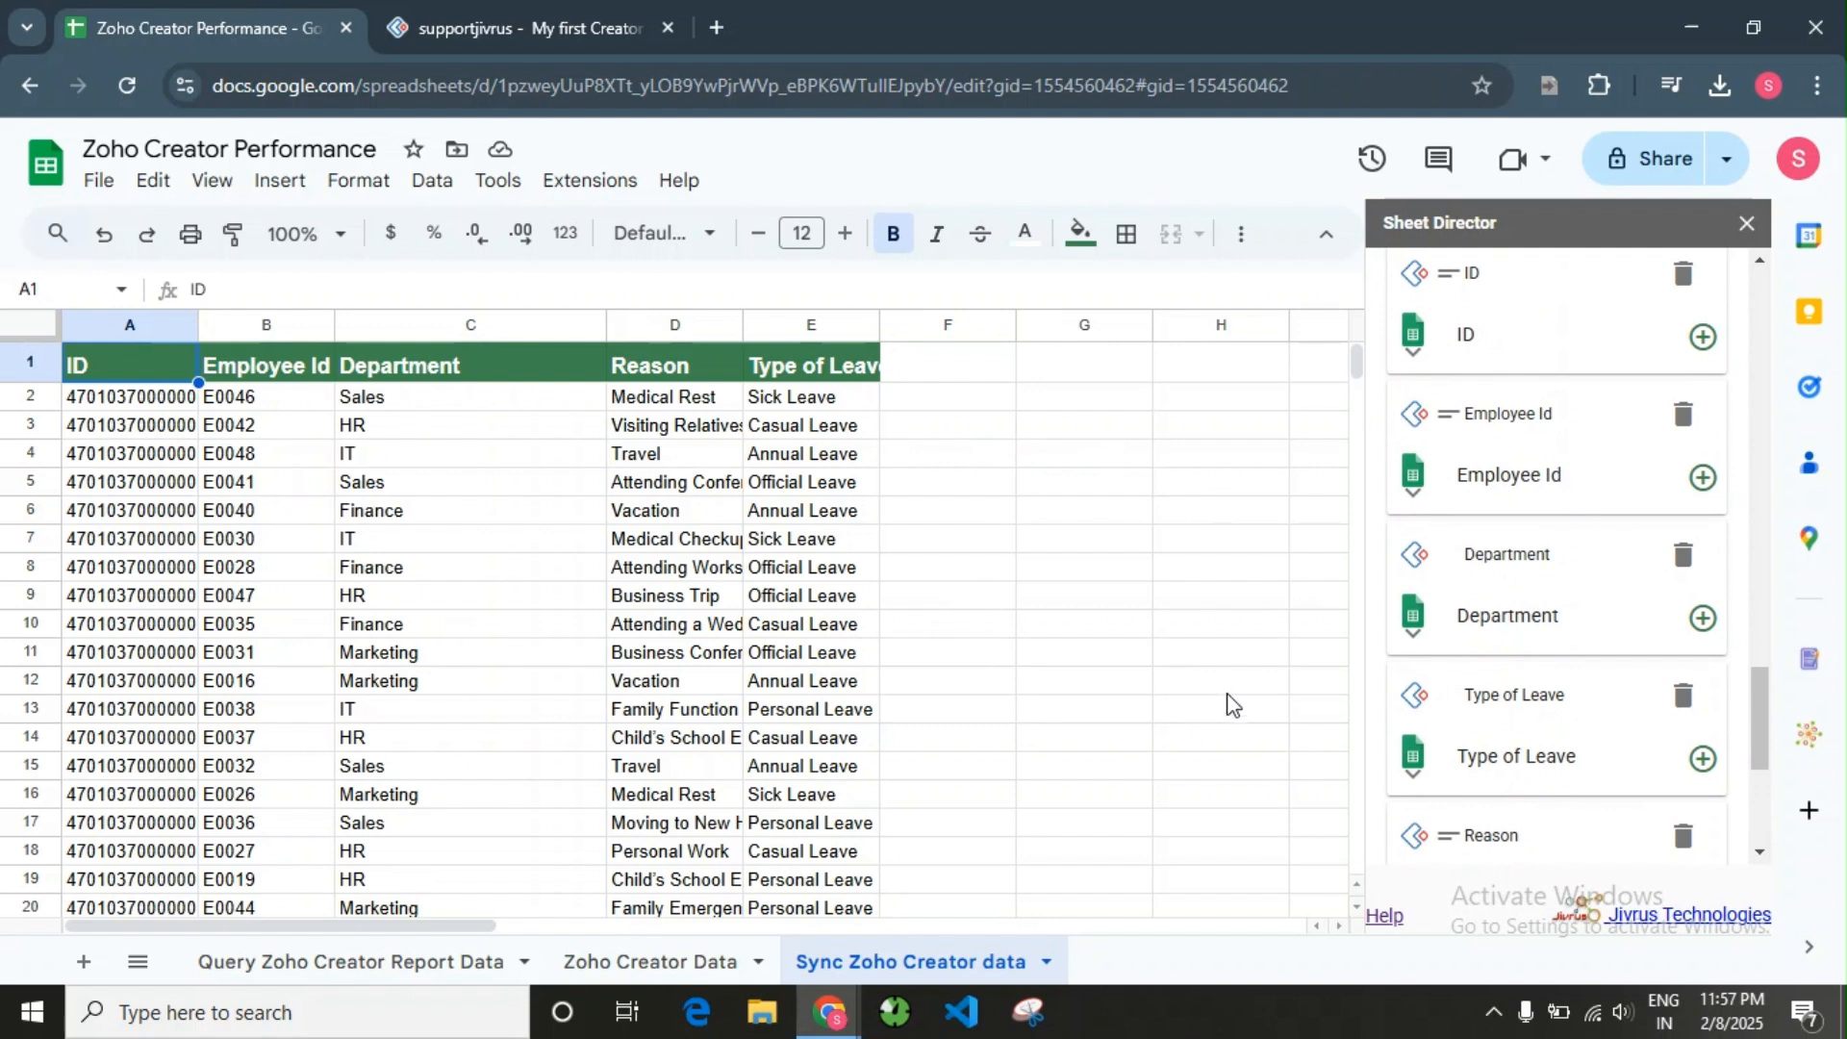
scroll(1622, 769, "up", 5)
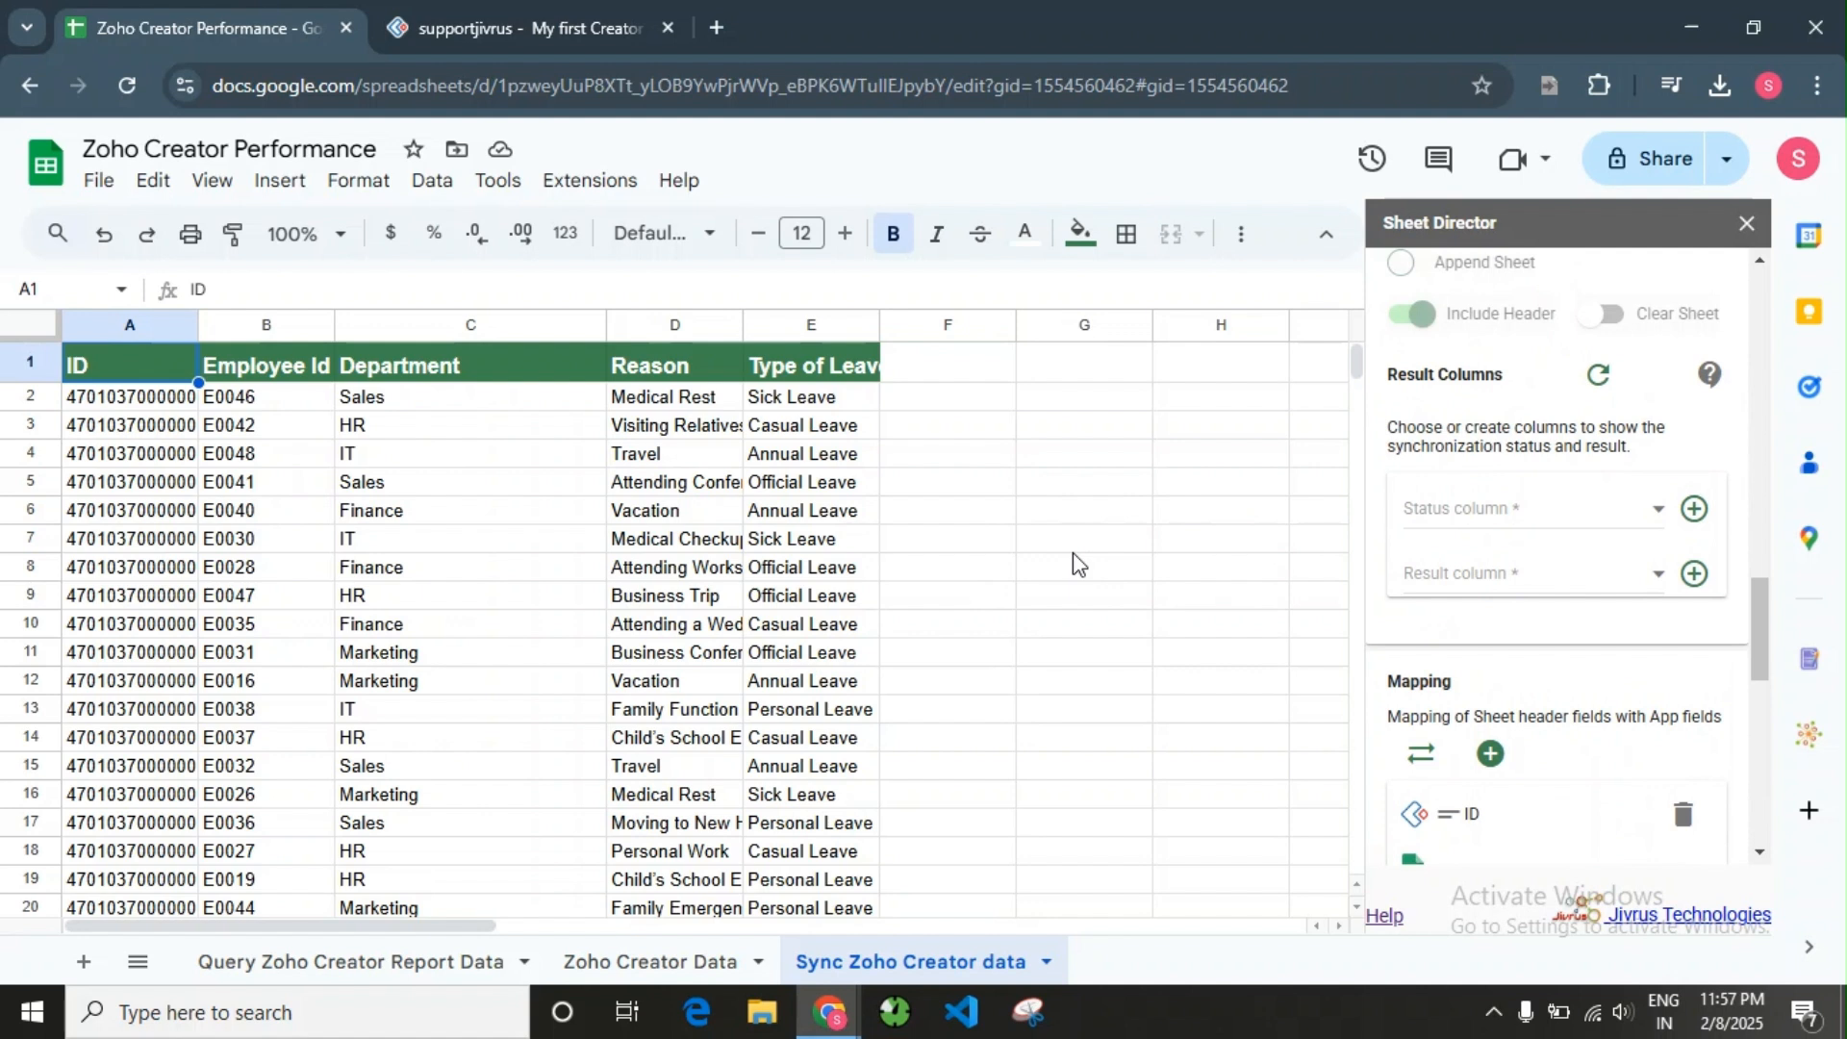
left_click(1695, 510)
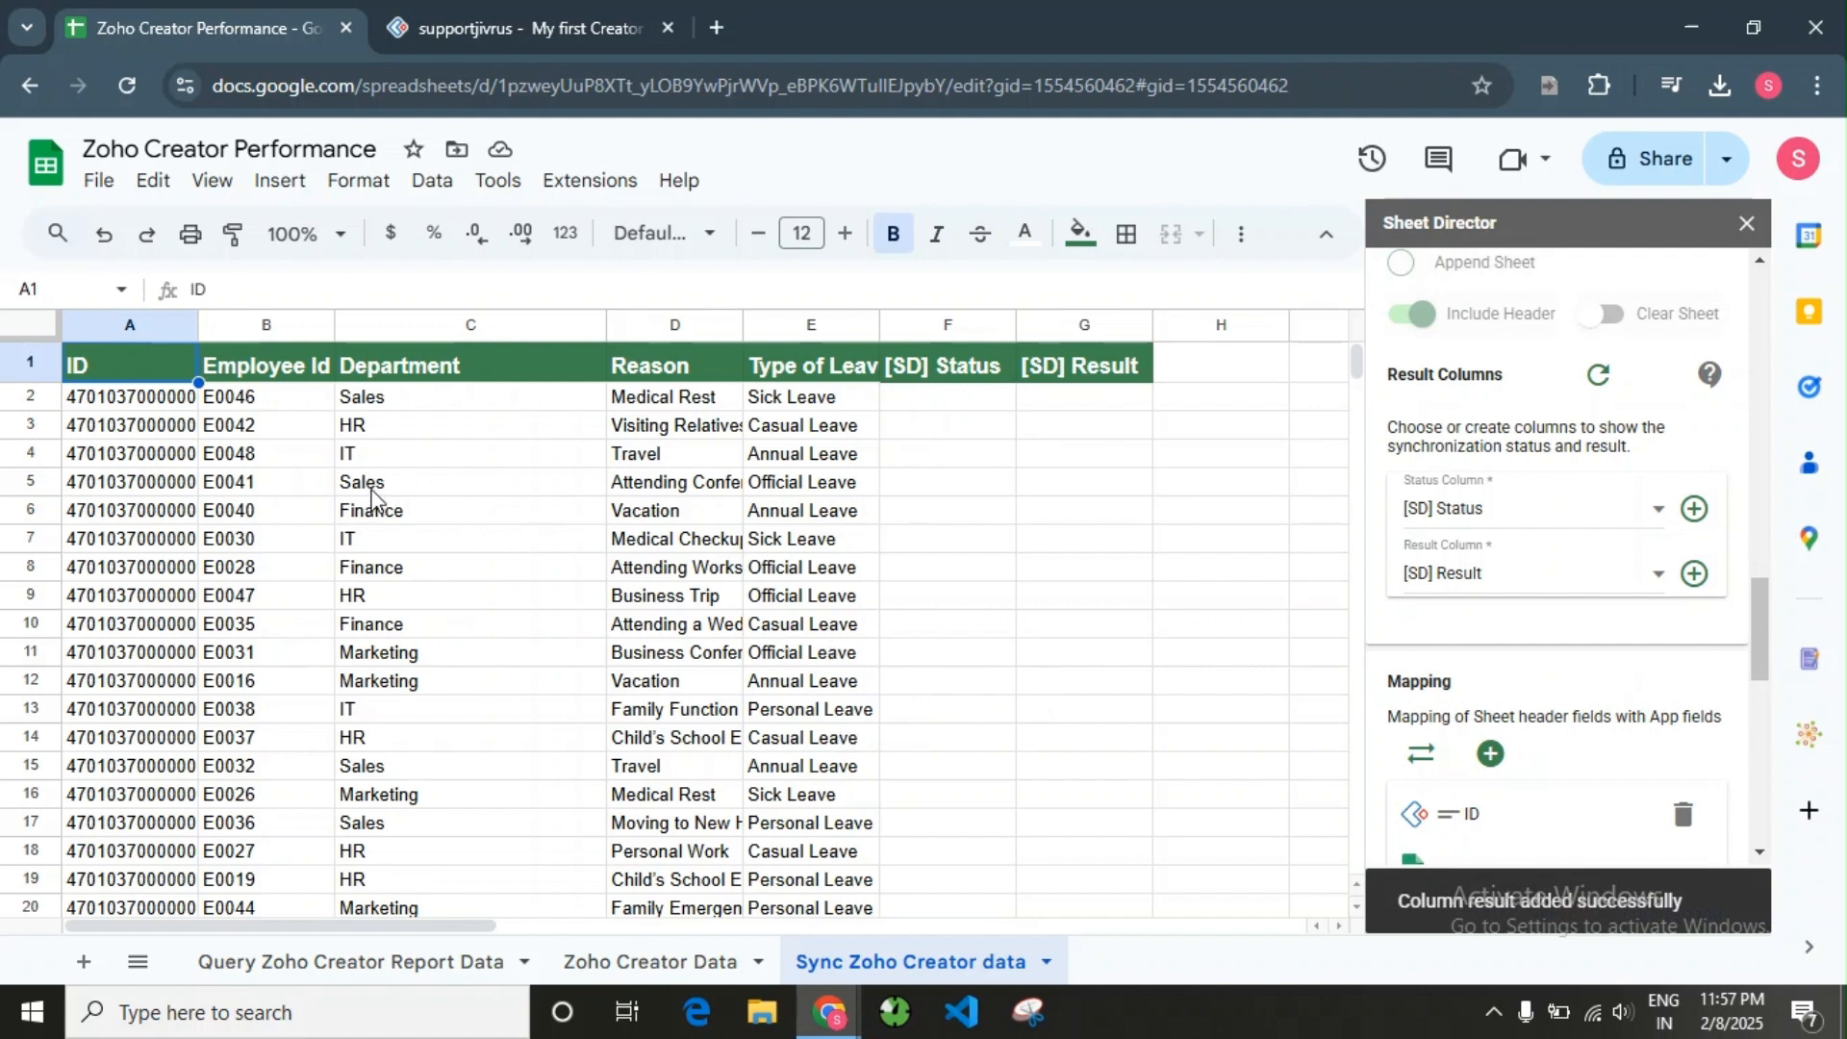
- In row 2, change the Department to HR and the Reason to Travel
left_click(336, 395)
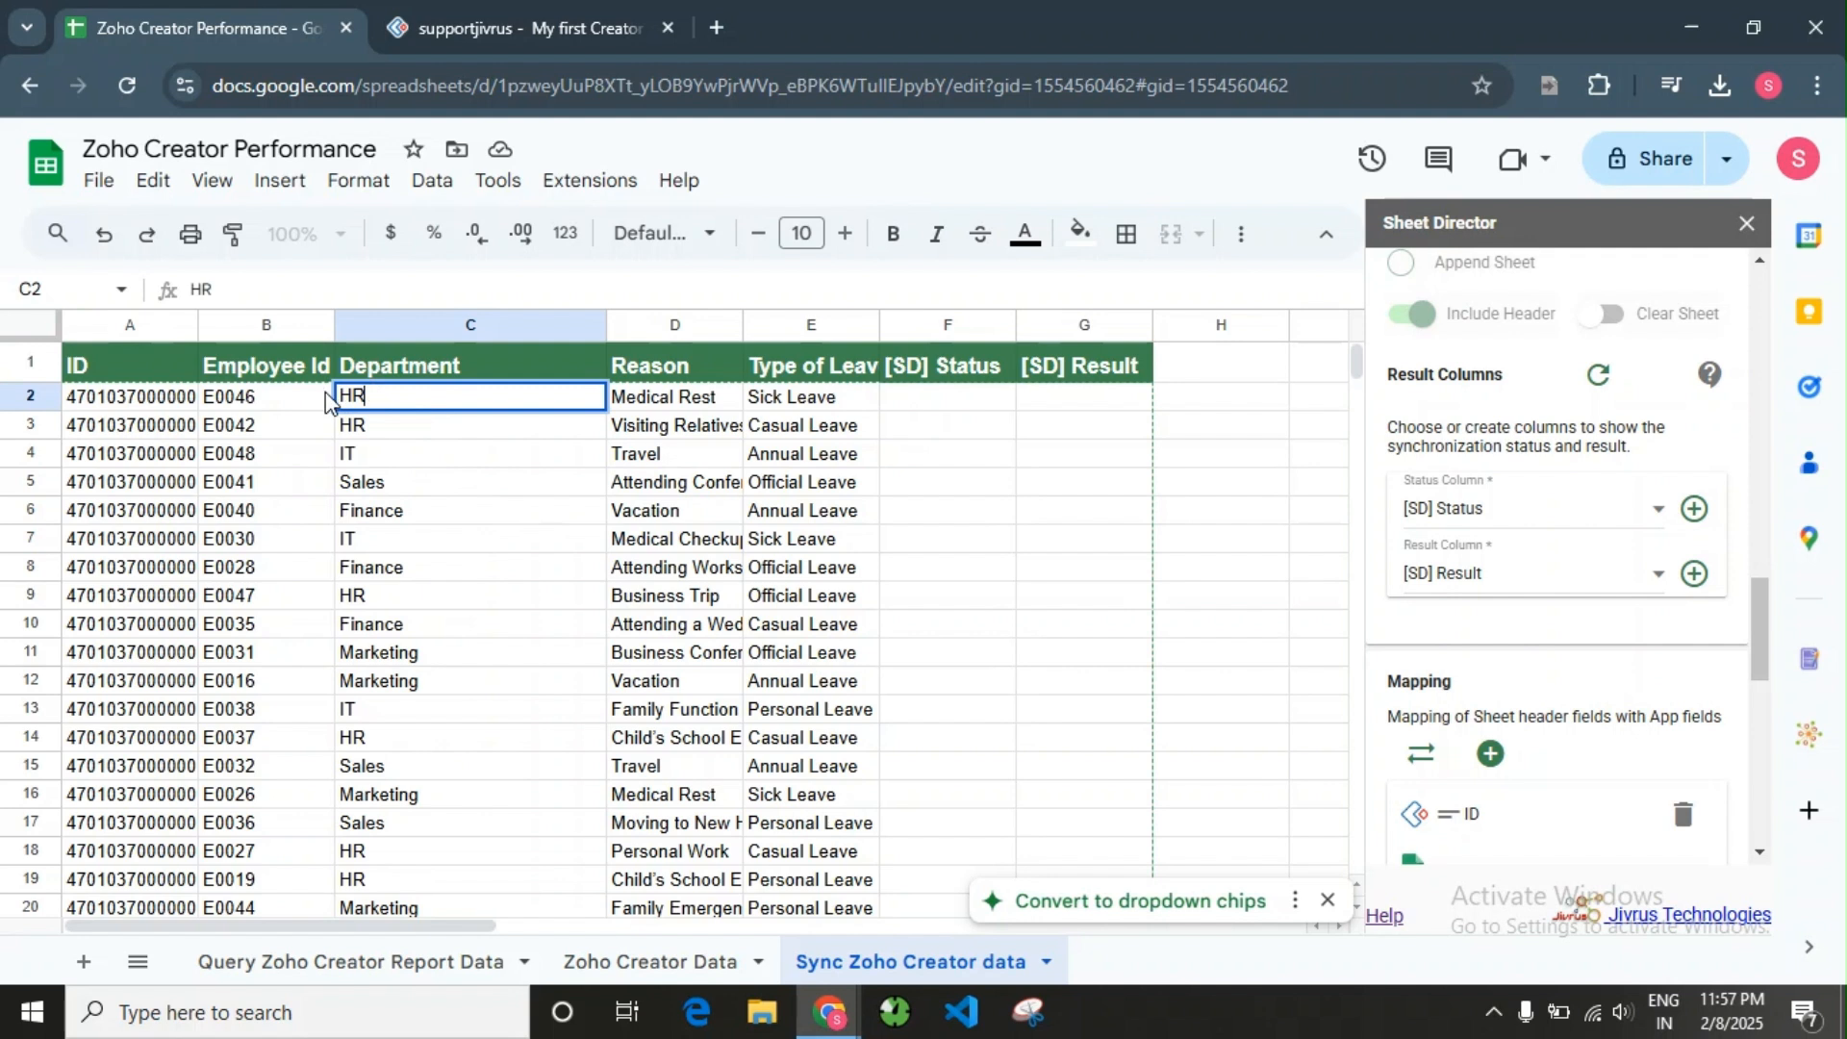
left_click(677, 397)
double_click(677, 397)
key("ctrl+a")
type("T")
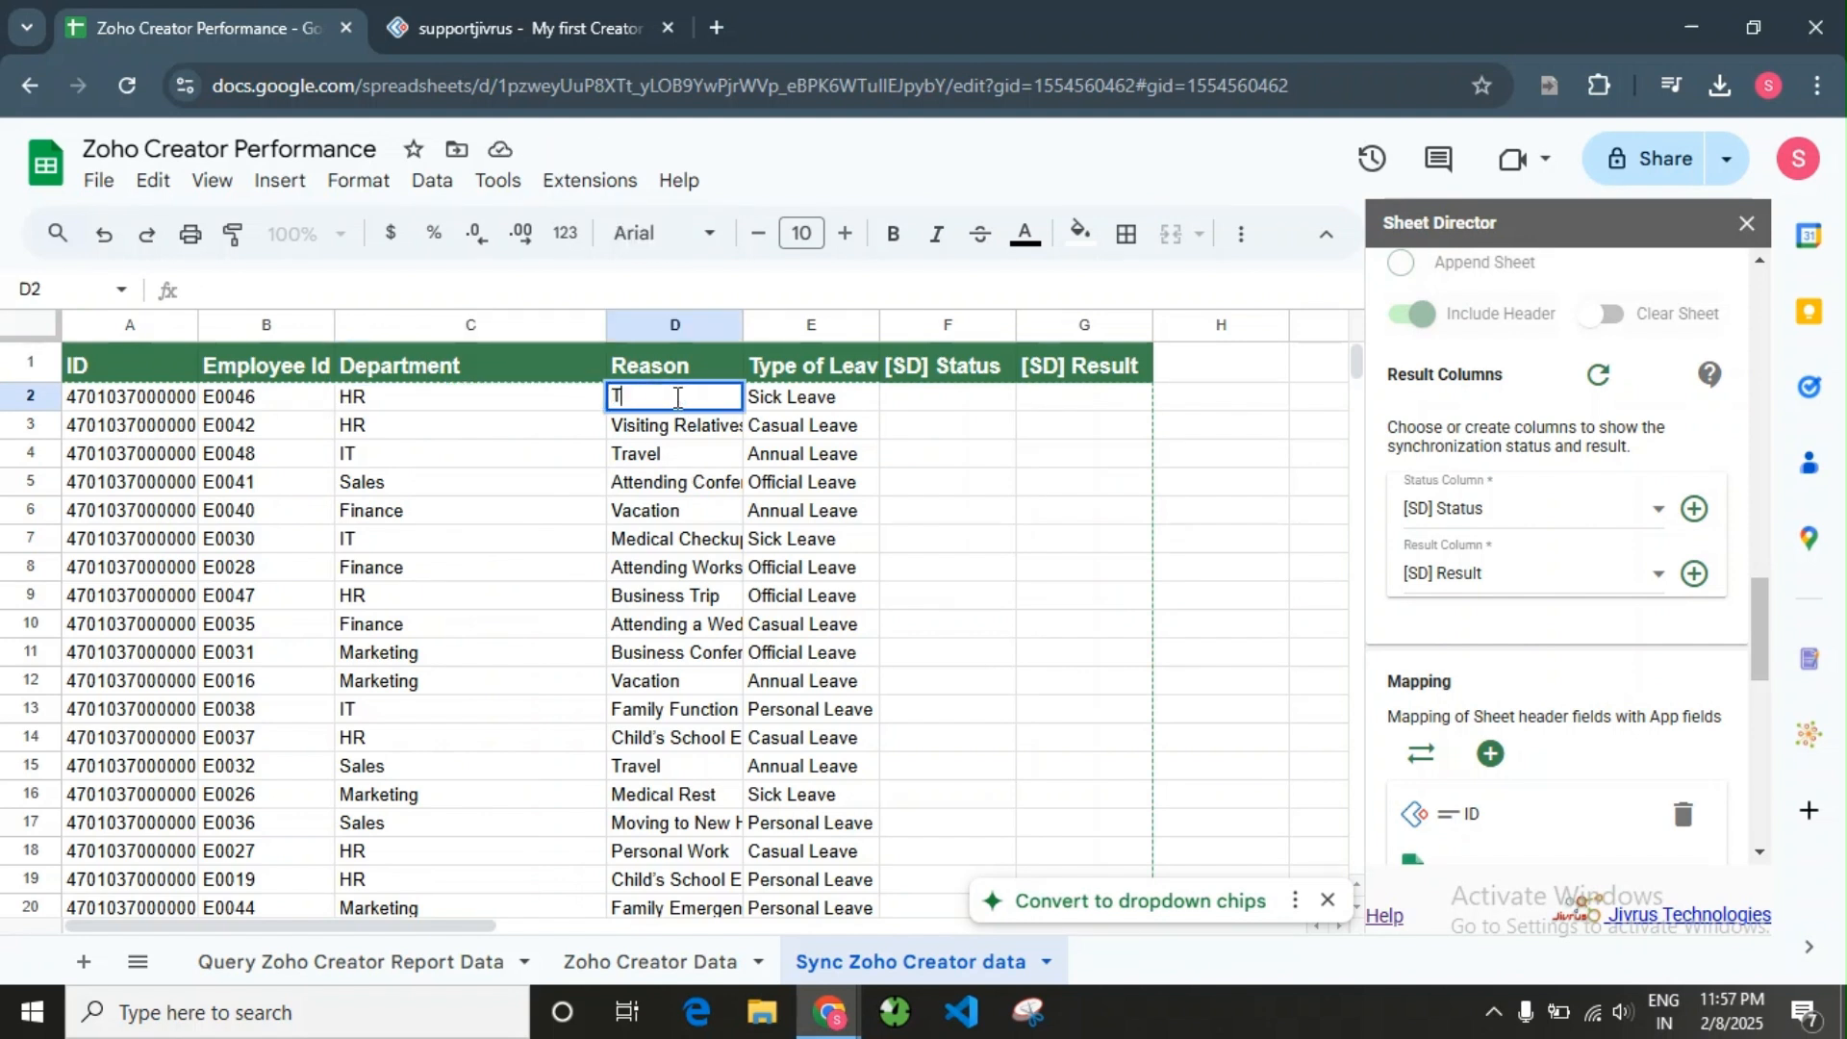
type("ravel")
left_click(648, 451)
- In row 3, change the Department to Sales and the Reason to Trip
double_click(338, 423)
type("Sales")
key("Return")
double_click(650, 425)
key("BackSpace")
key("BackSpace")
key("BackSpace")
key("BackSpace")
key("BackSpace")
key("BackSpace")
key("BackSpace")
key("BackSpace")
key("BackSpace")
key("BackSpace")
key("BackSpace")
key("BackSpace")
key("BackSpace")
key("BackSpace")
key("BackSpace")
key("BackSpace")
key("BackSpace")
key("BackSpace")
type("Tr")
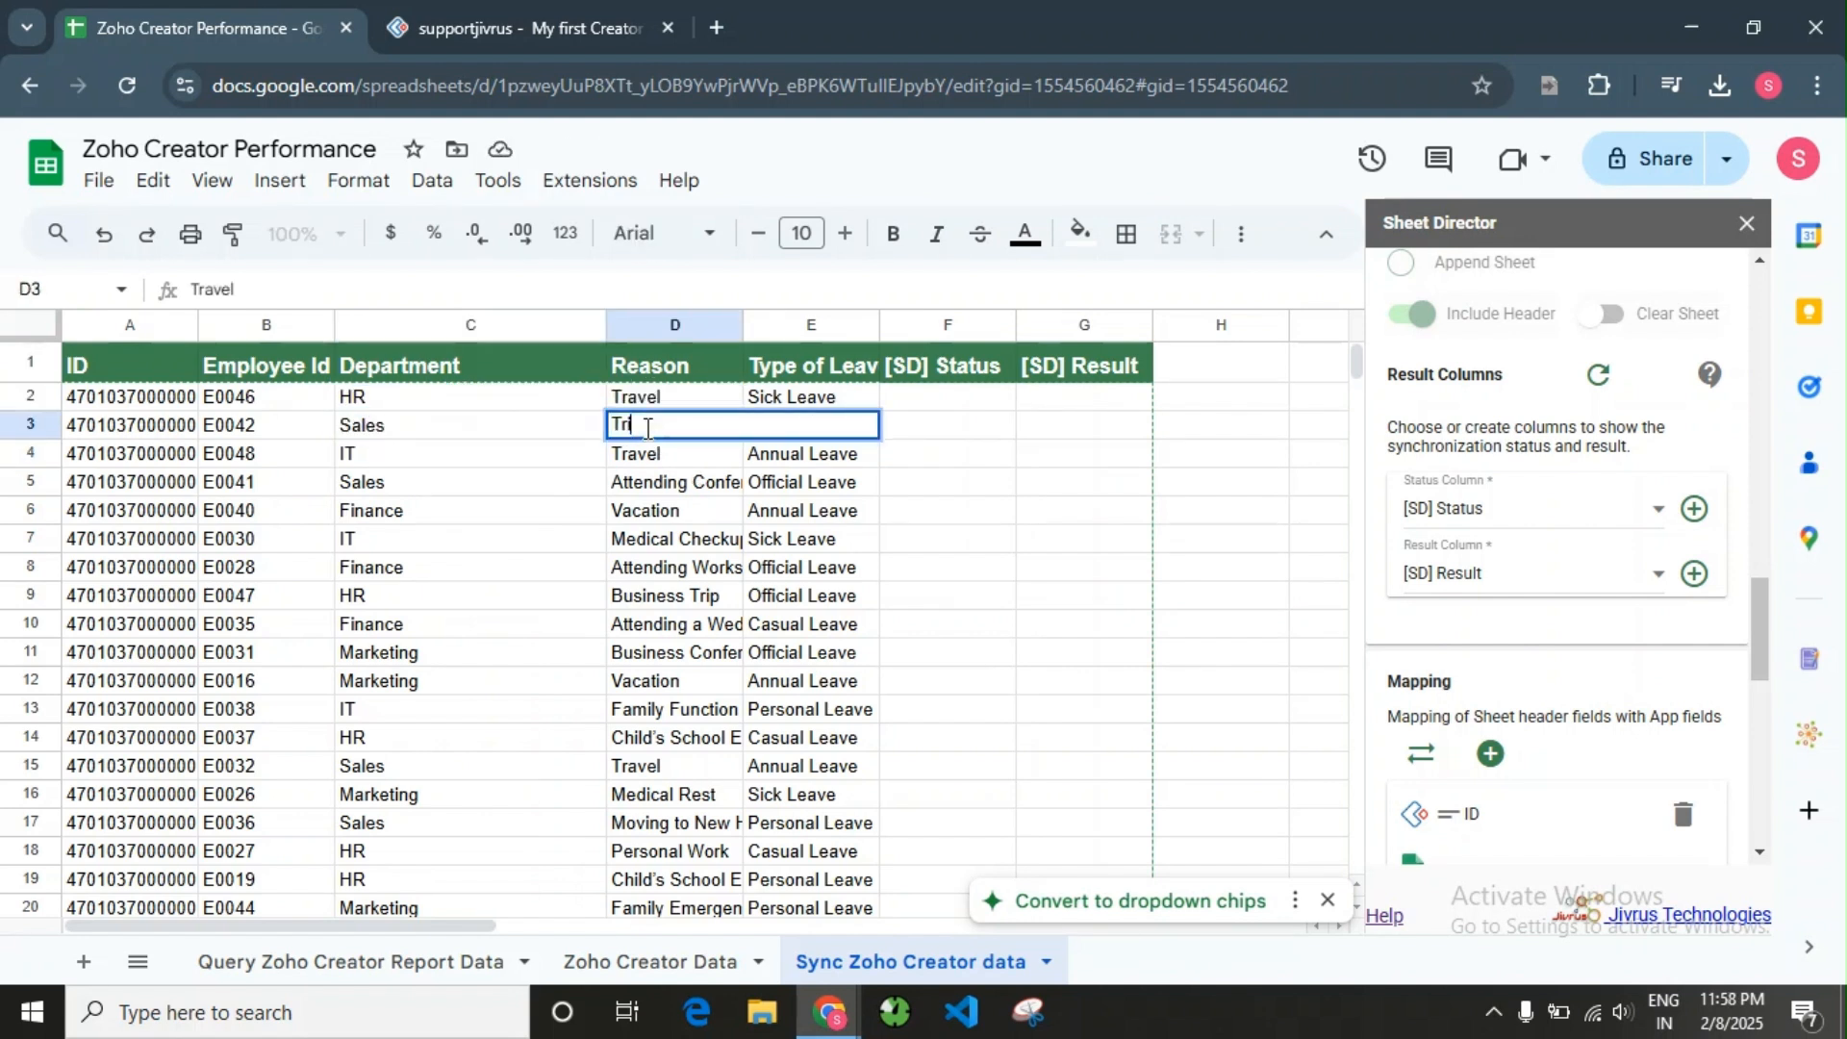
type("ip")
- In row 4, change the Department to Finance and the Reason to Family function
left_click(440, 453)
type("Finance")
key("Tab")
type("Family function")
left_click(1040, 565)
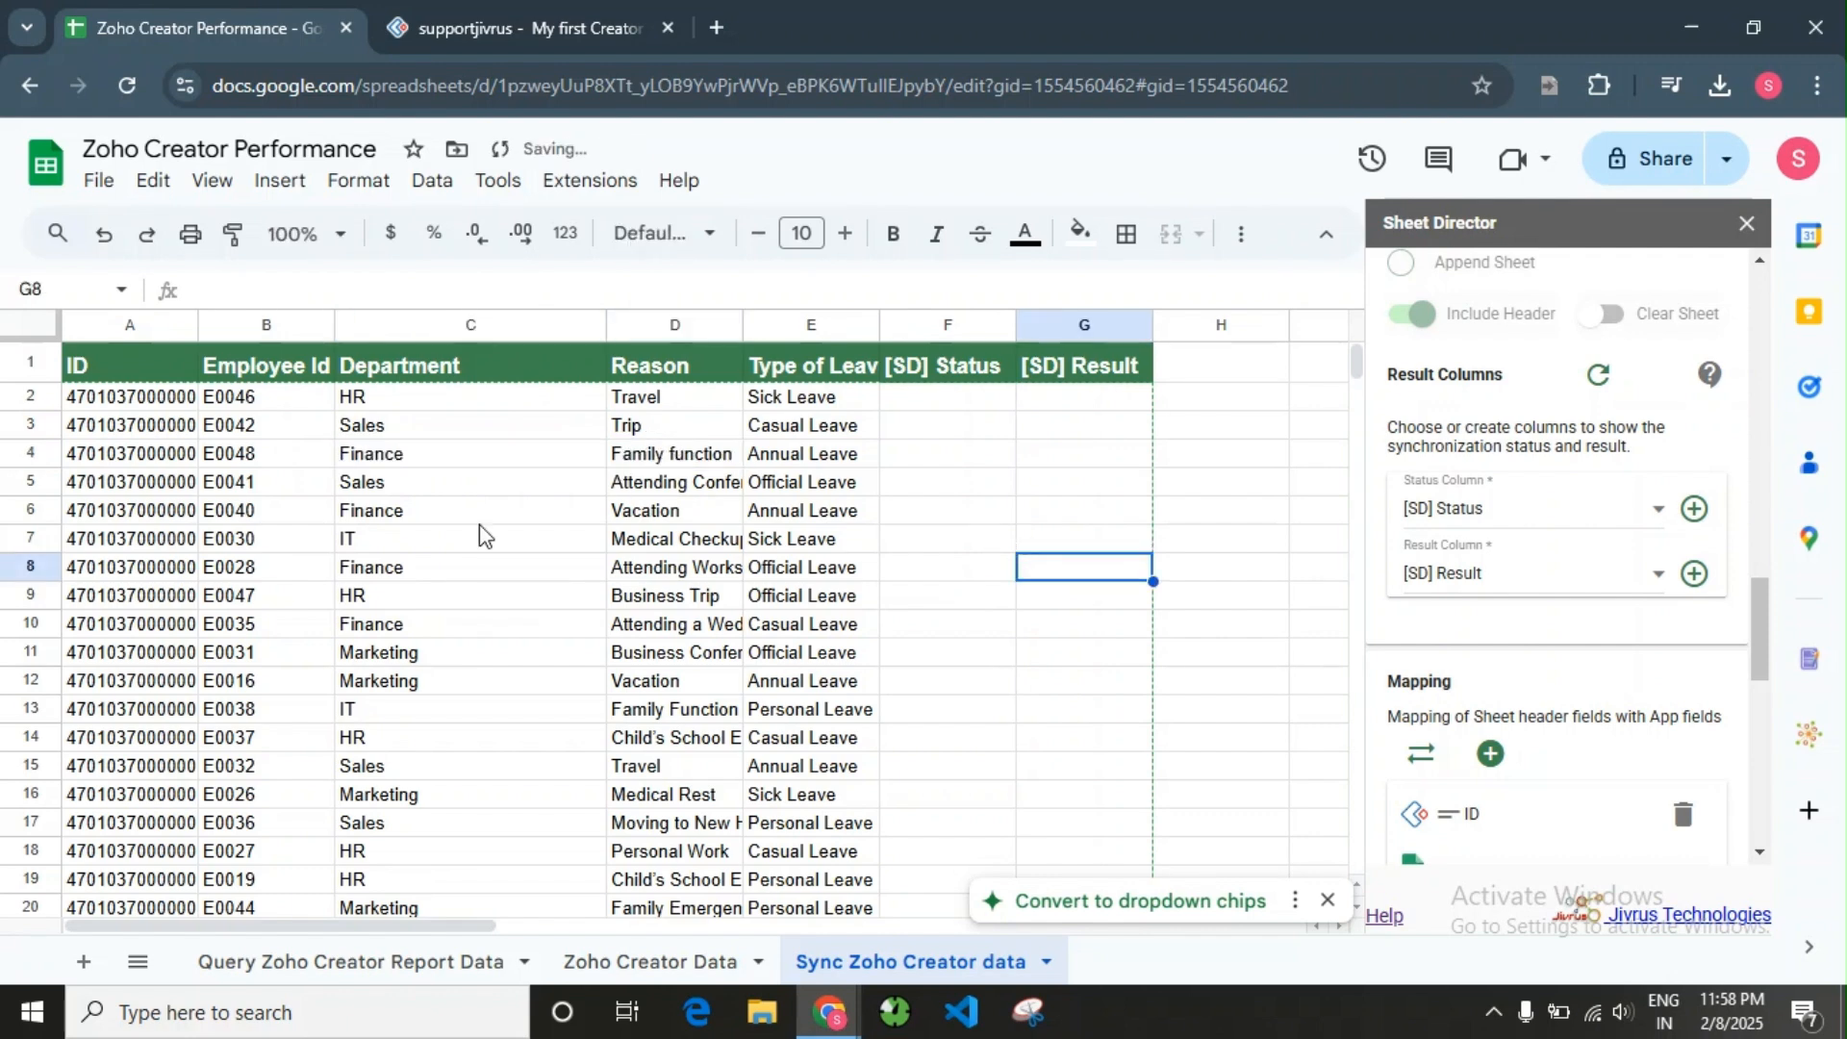
- Compare the edited rows with the same requests in Zoho Creator's All Leave Requests report, then return to the spreadsheet
left_click(246, 400)
left_click(516, 27)
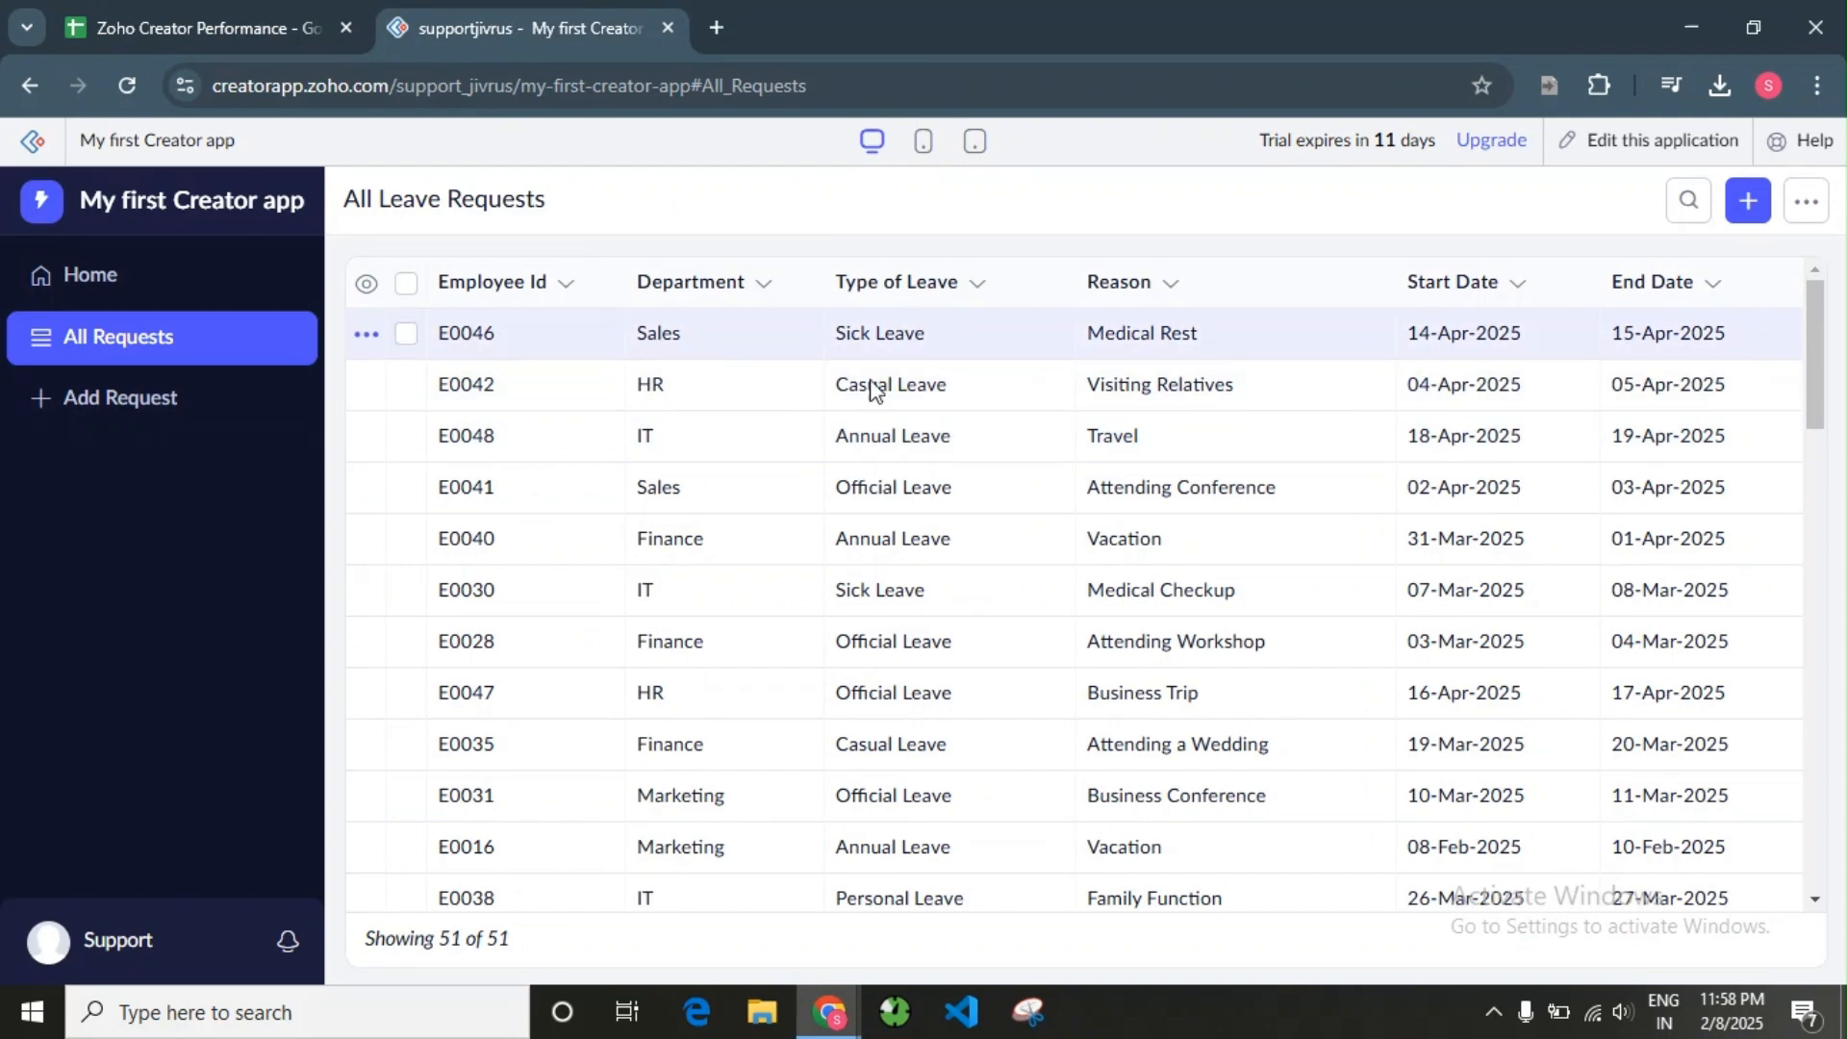
left_click(215, 21)
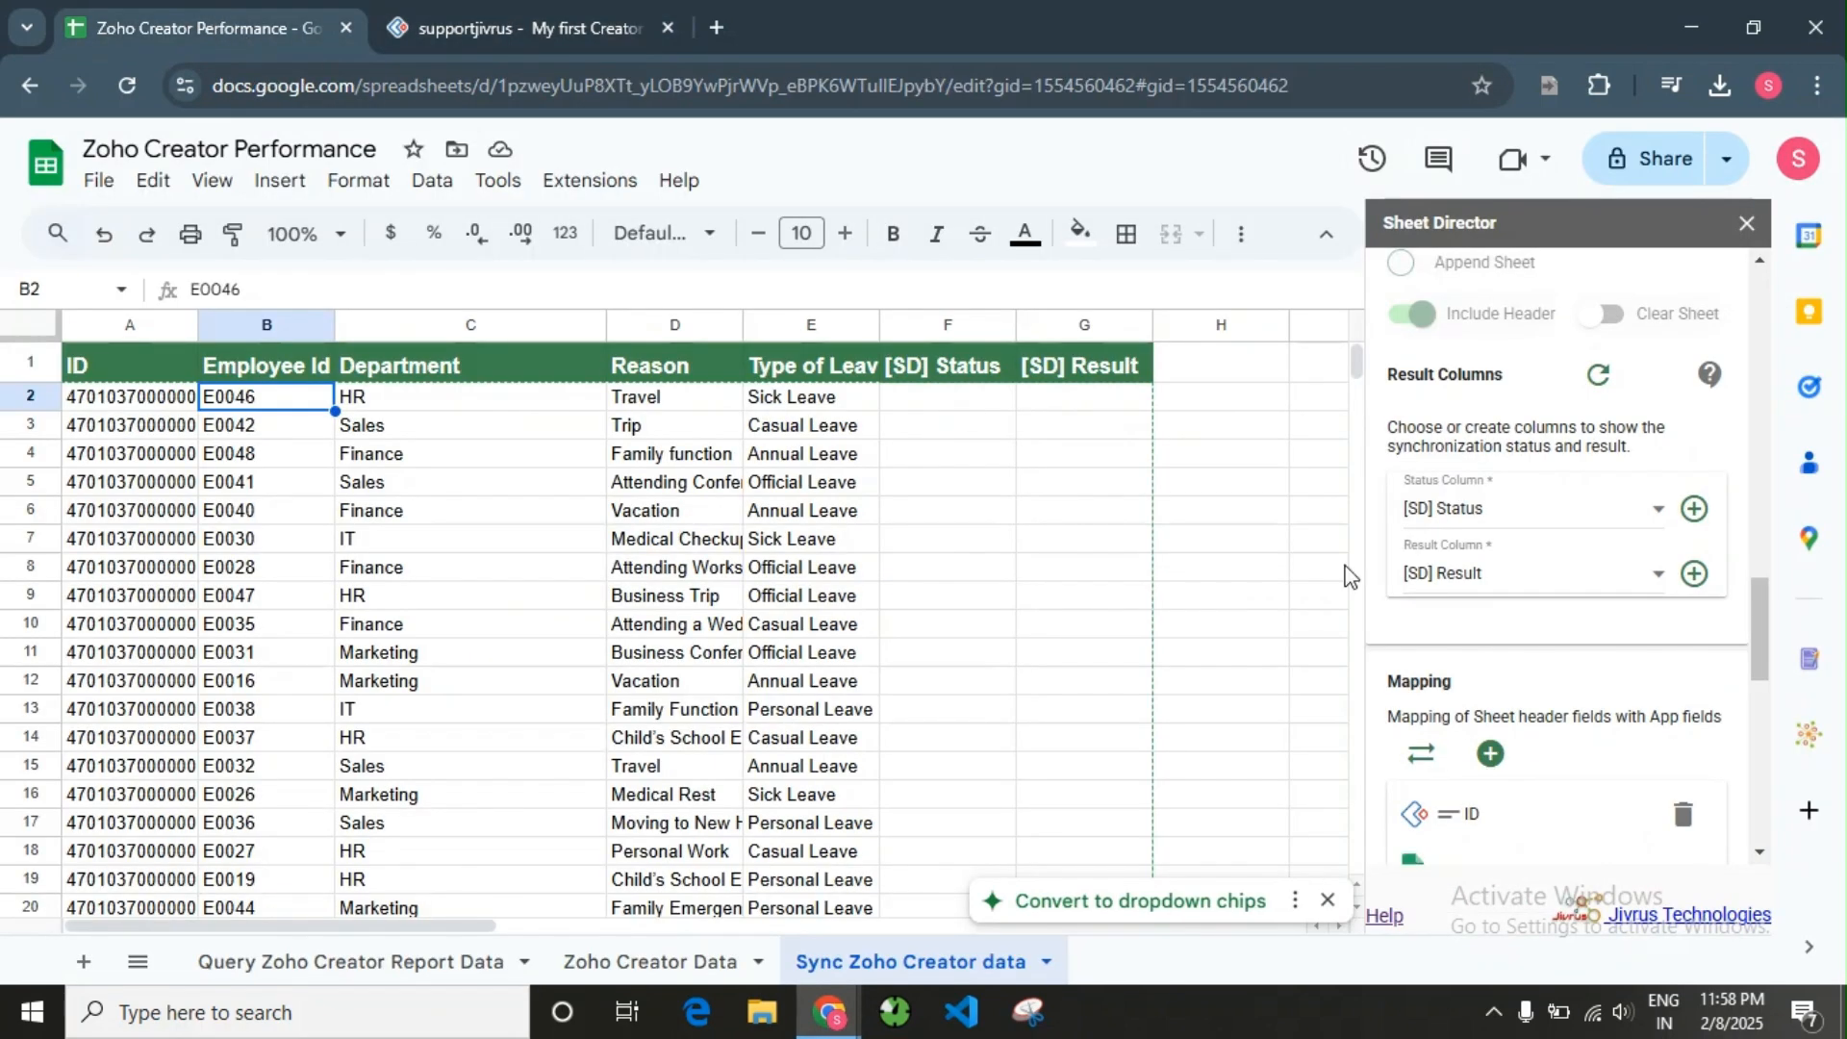
- Execute the synchronize request for the edited sheet and dismiss the dropdown chips suggestion
scroll(1635, 689, "down", 7)
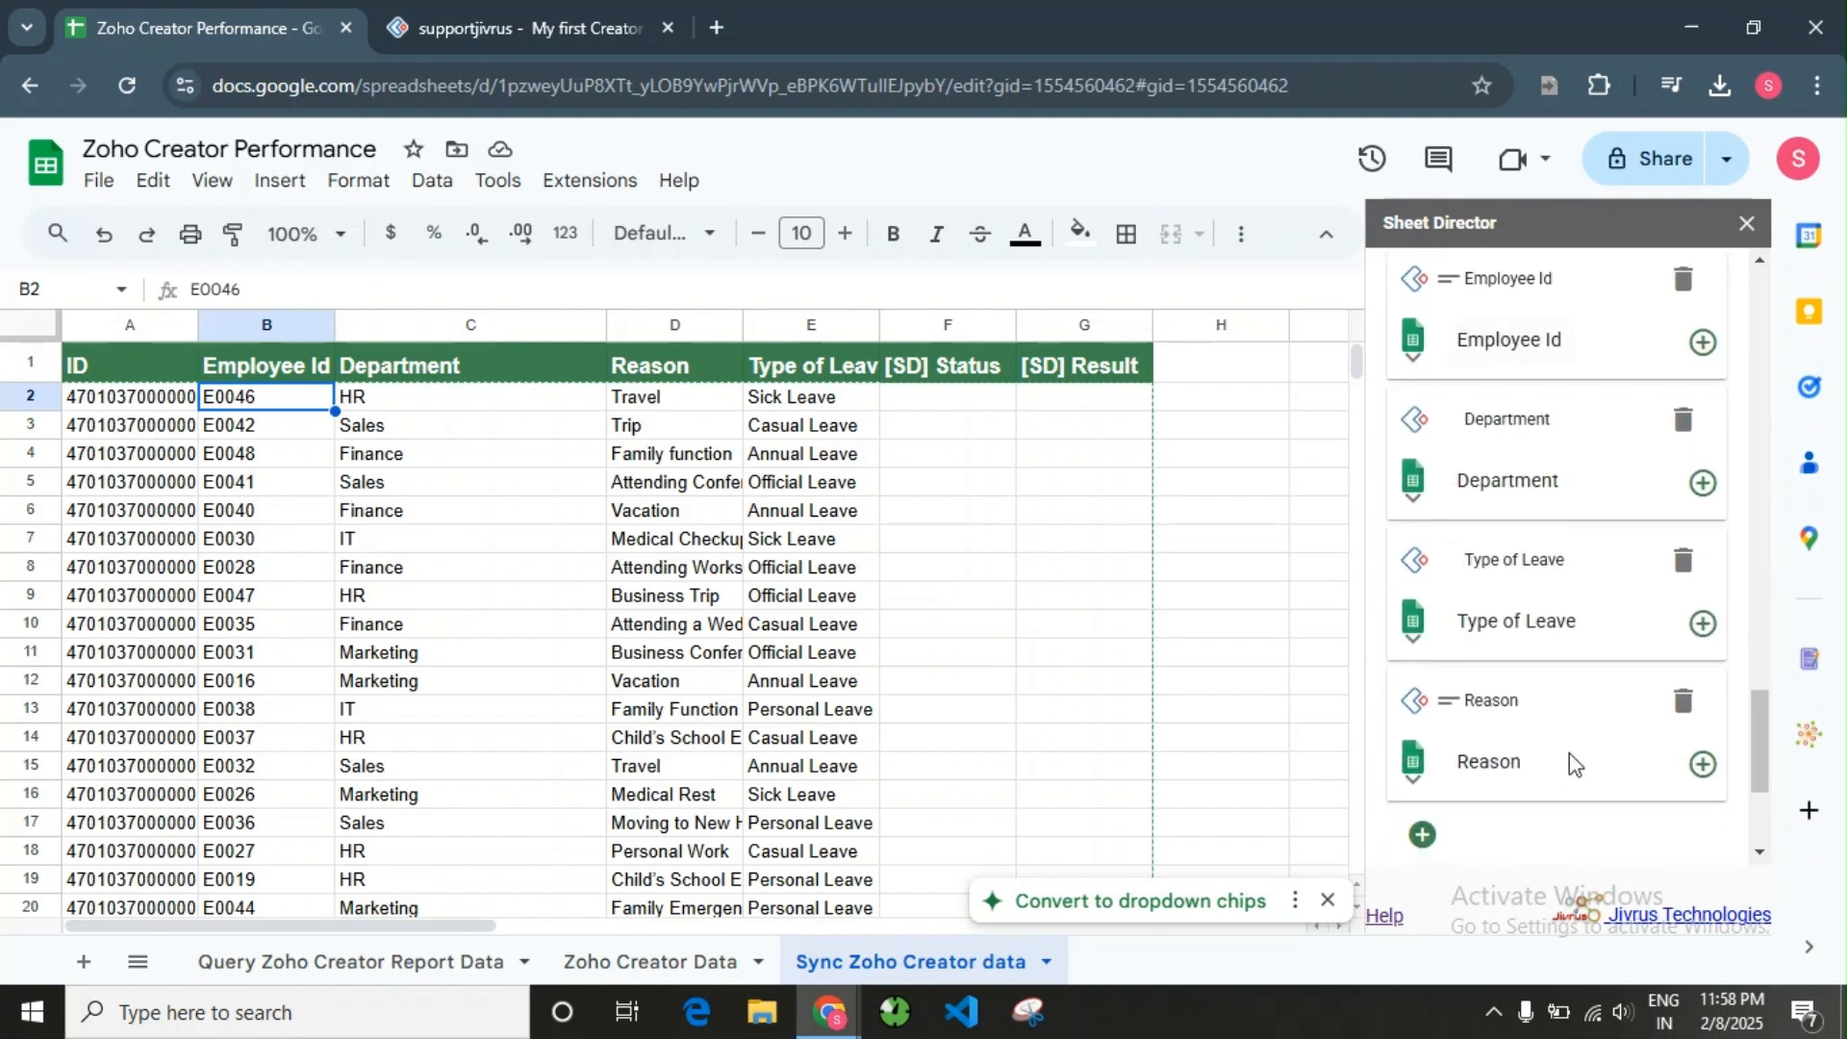
scroll(1568, 753, "down", 3)
left_click(1435, 833)
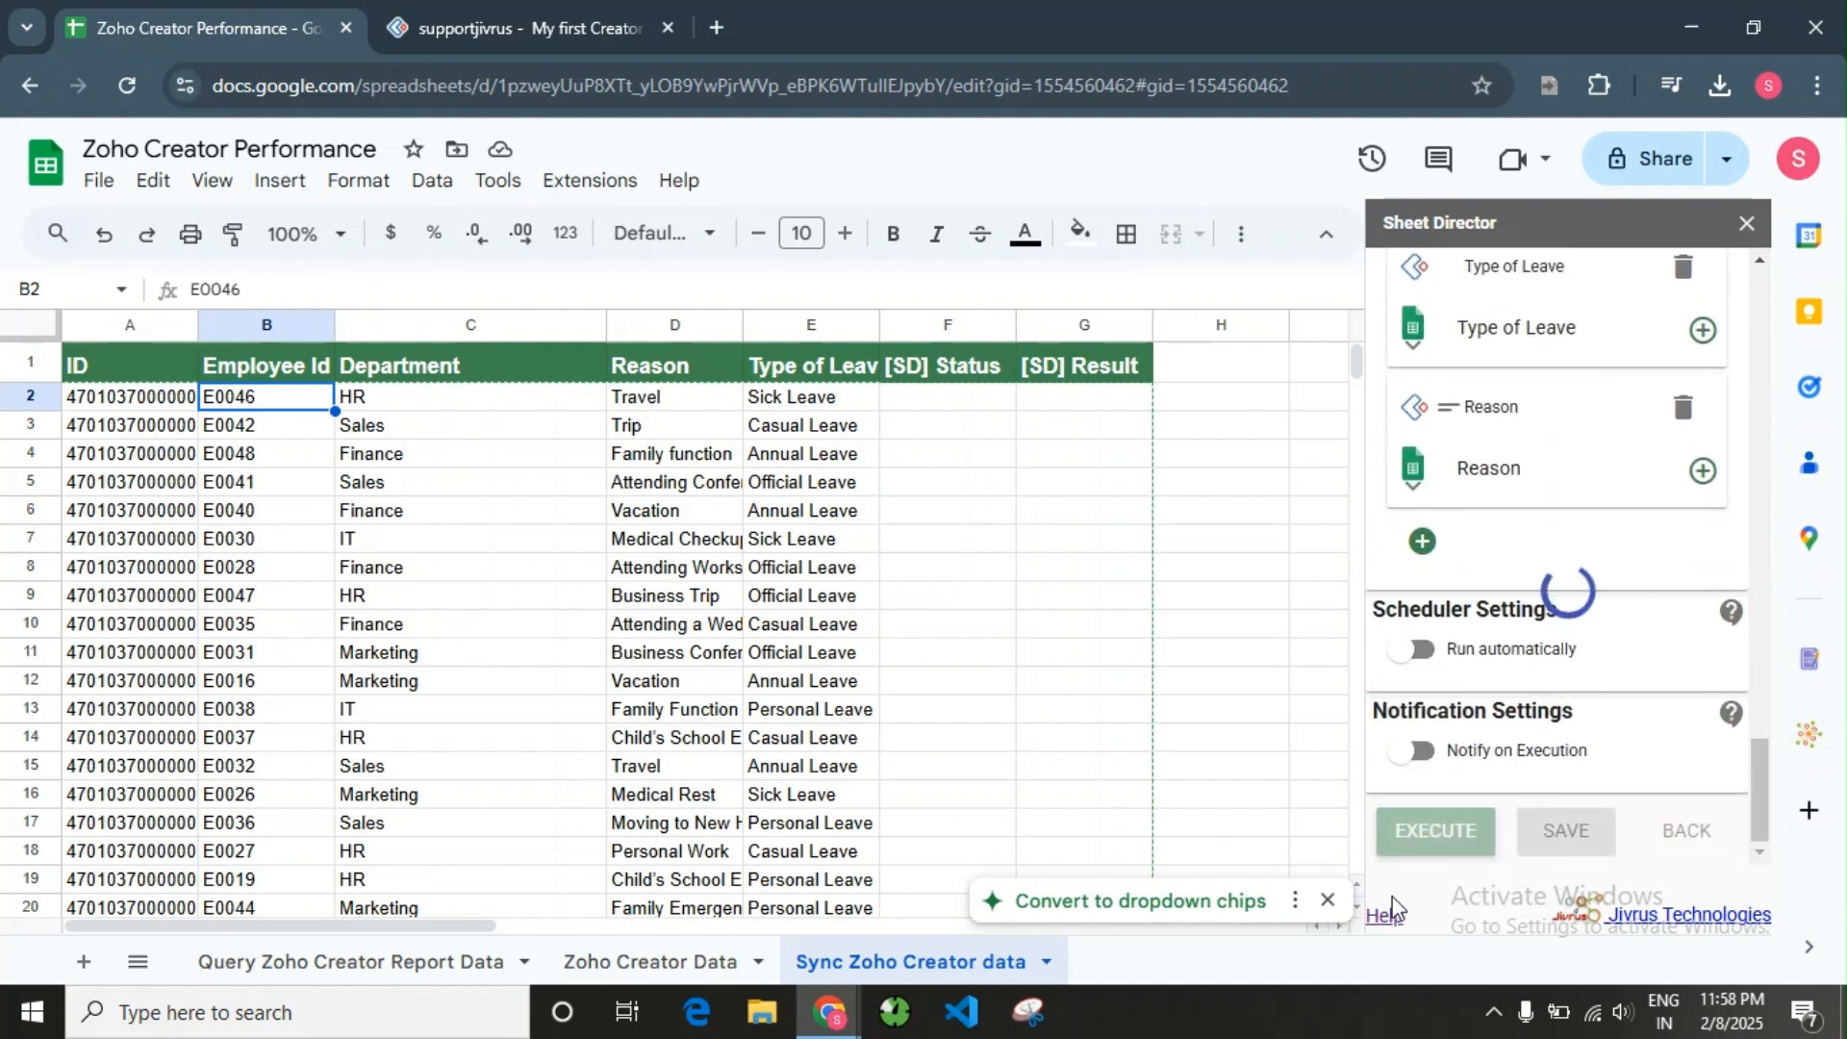
left_click(1330, 902)
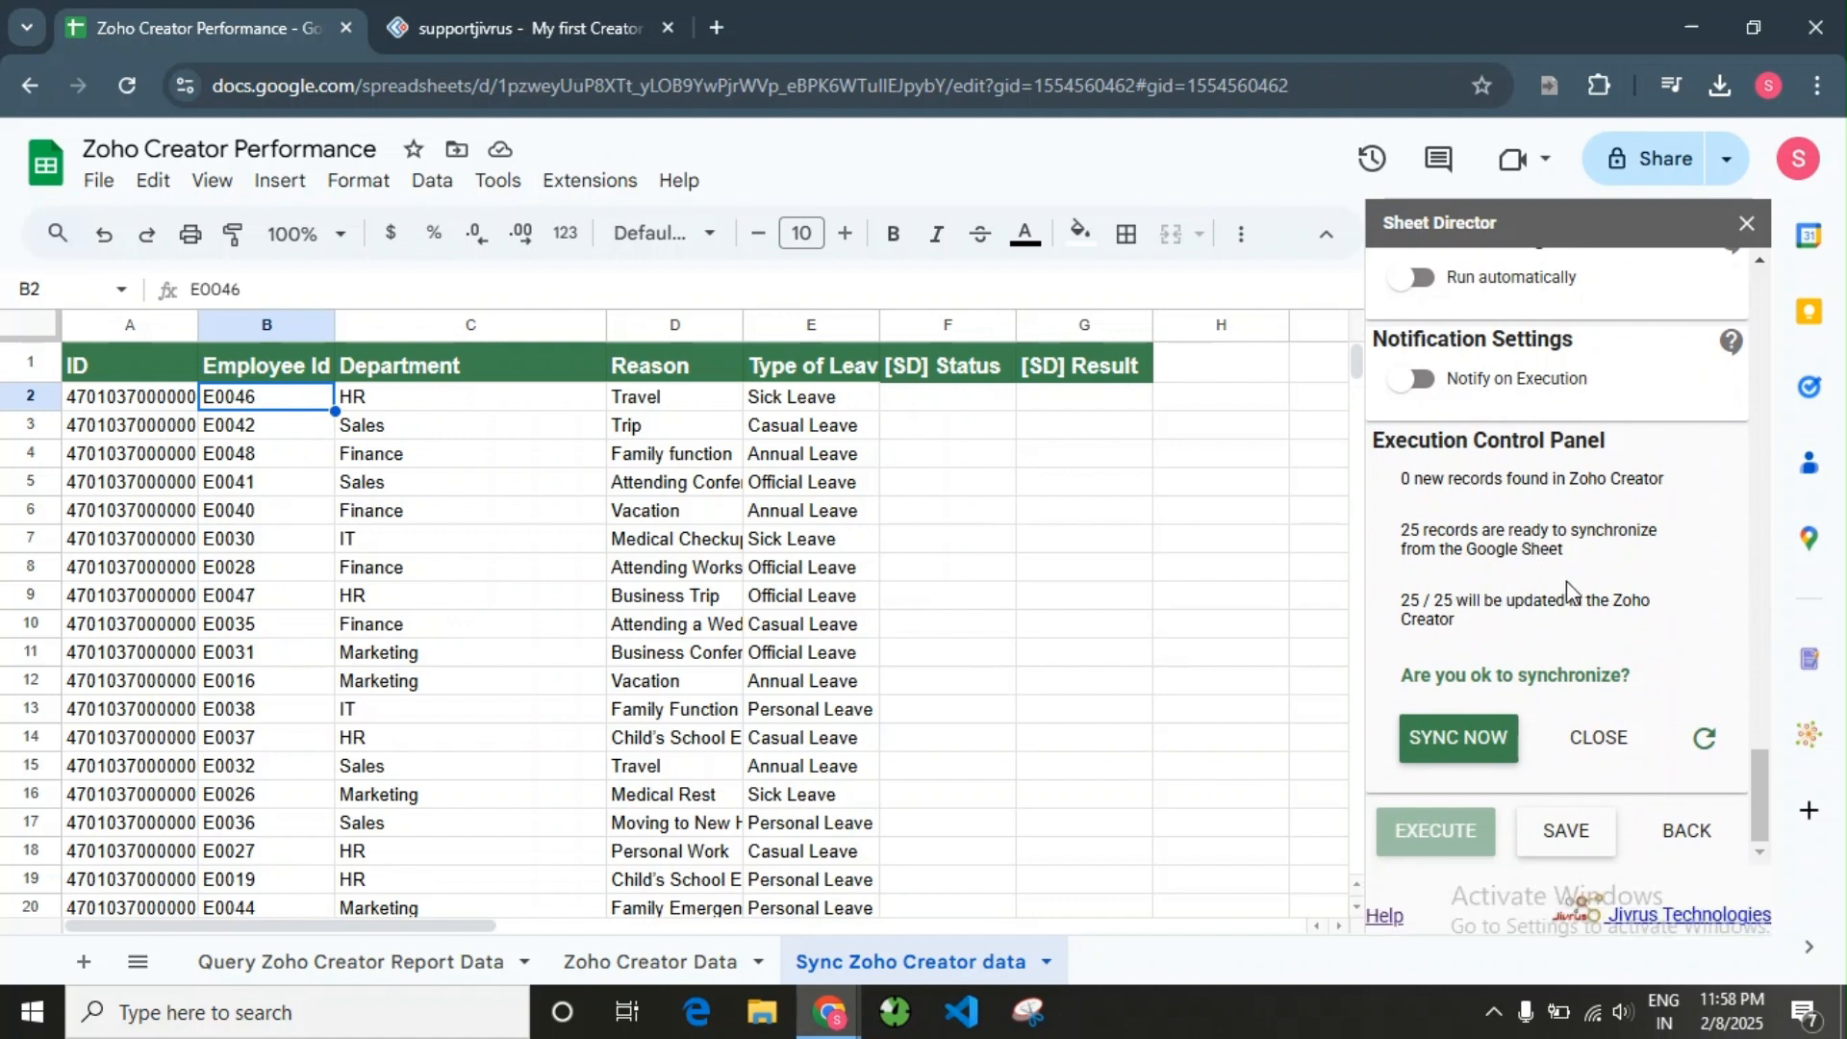
- Review the pending record summary in the Execution Control Panel and start the synchronization
left_click_drag(1400, 558, 1620, 556)
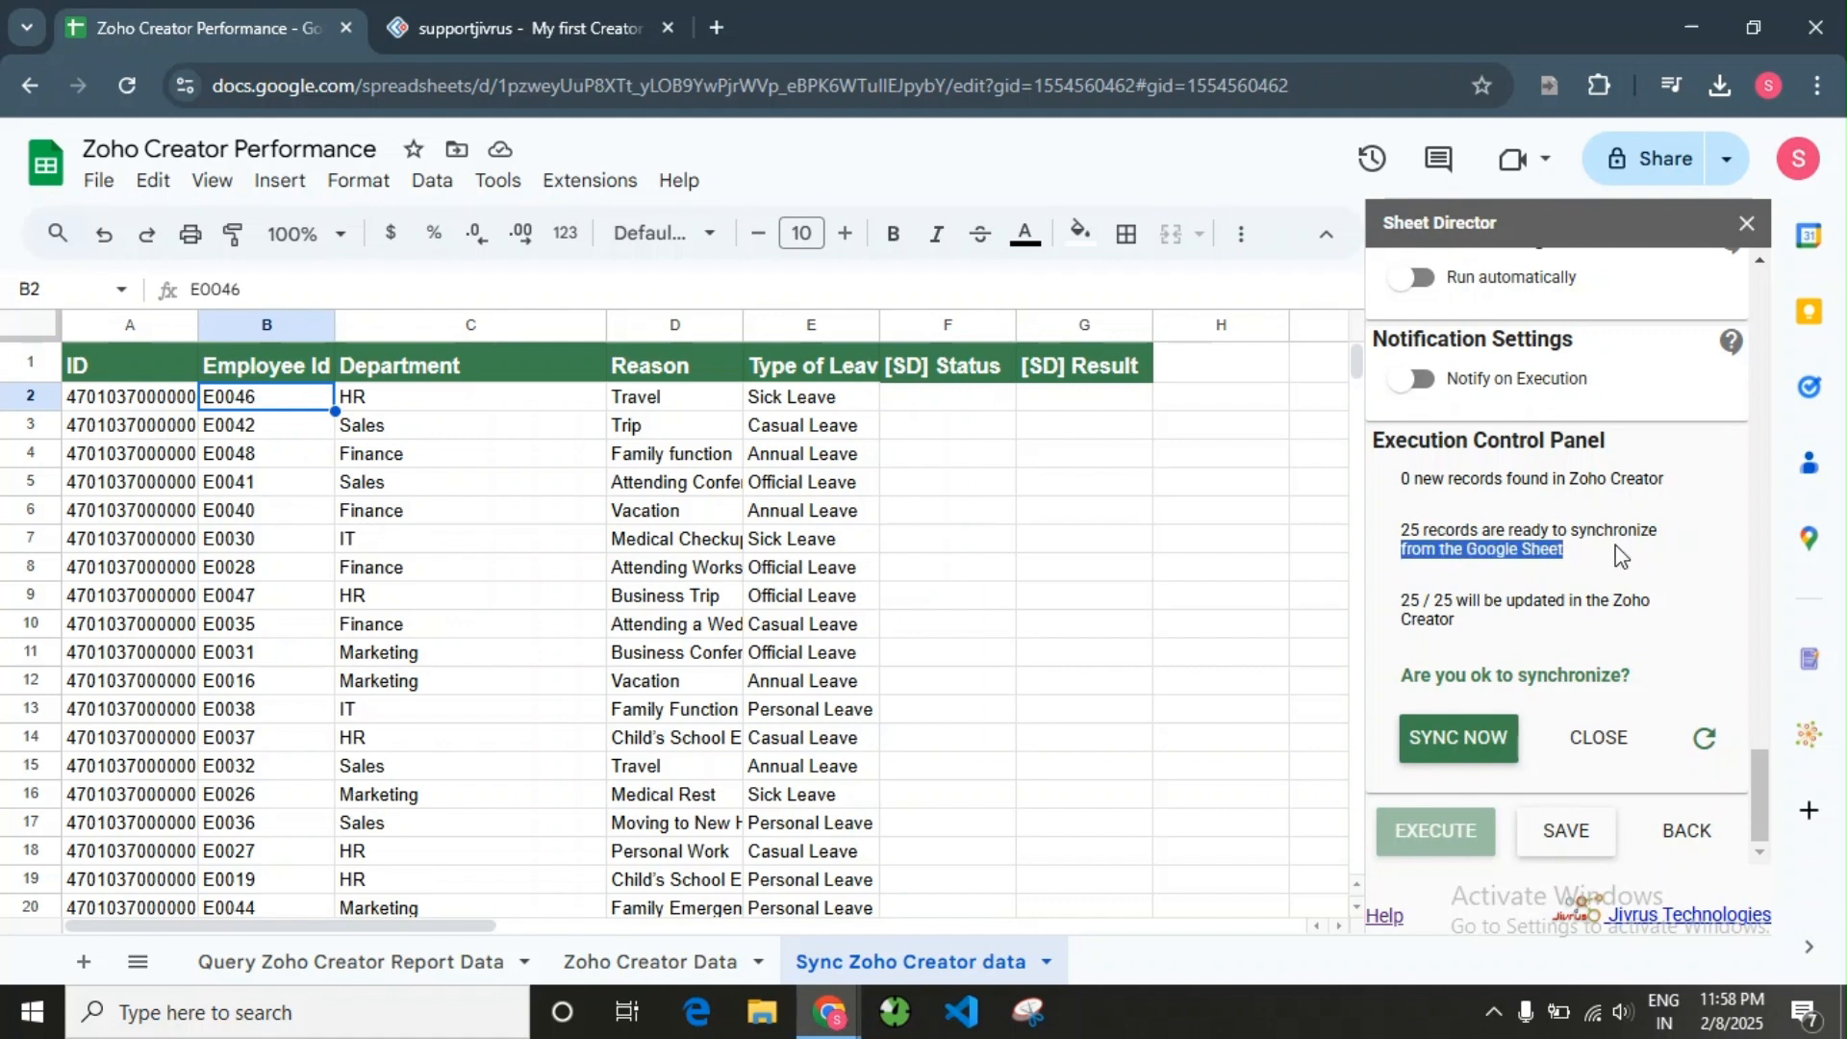
left_click(1620, 556)
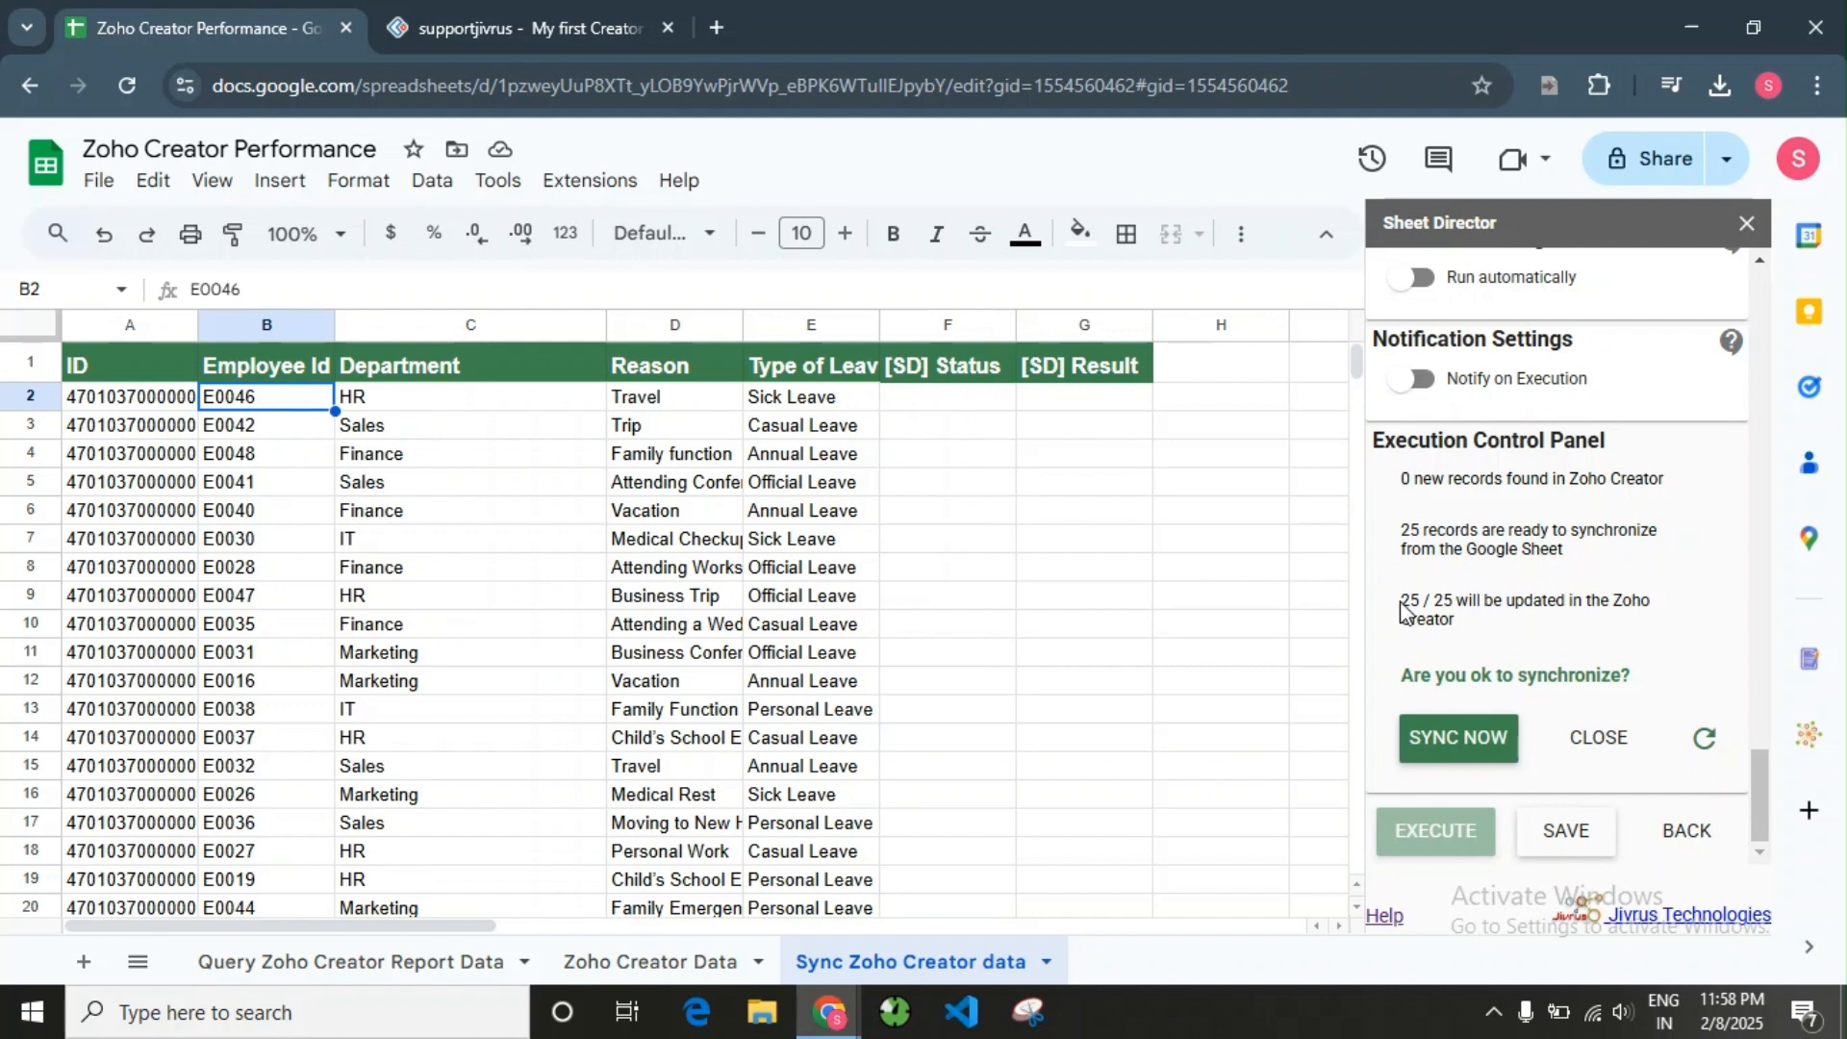
left_click_drag(1402, 600, 1494, 625)
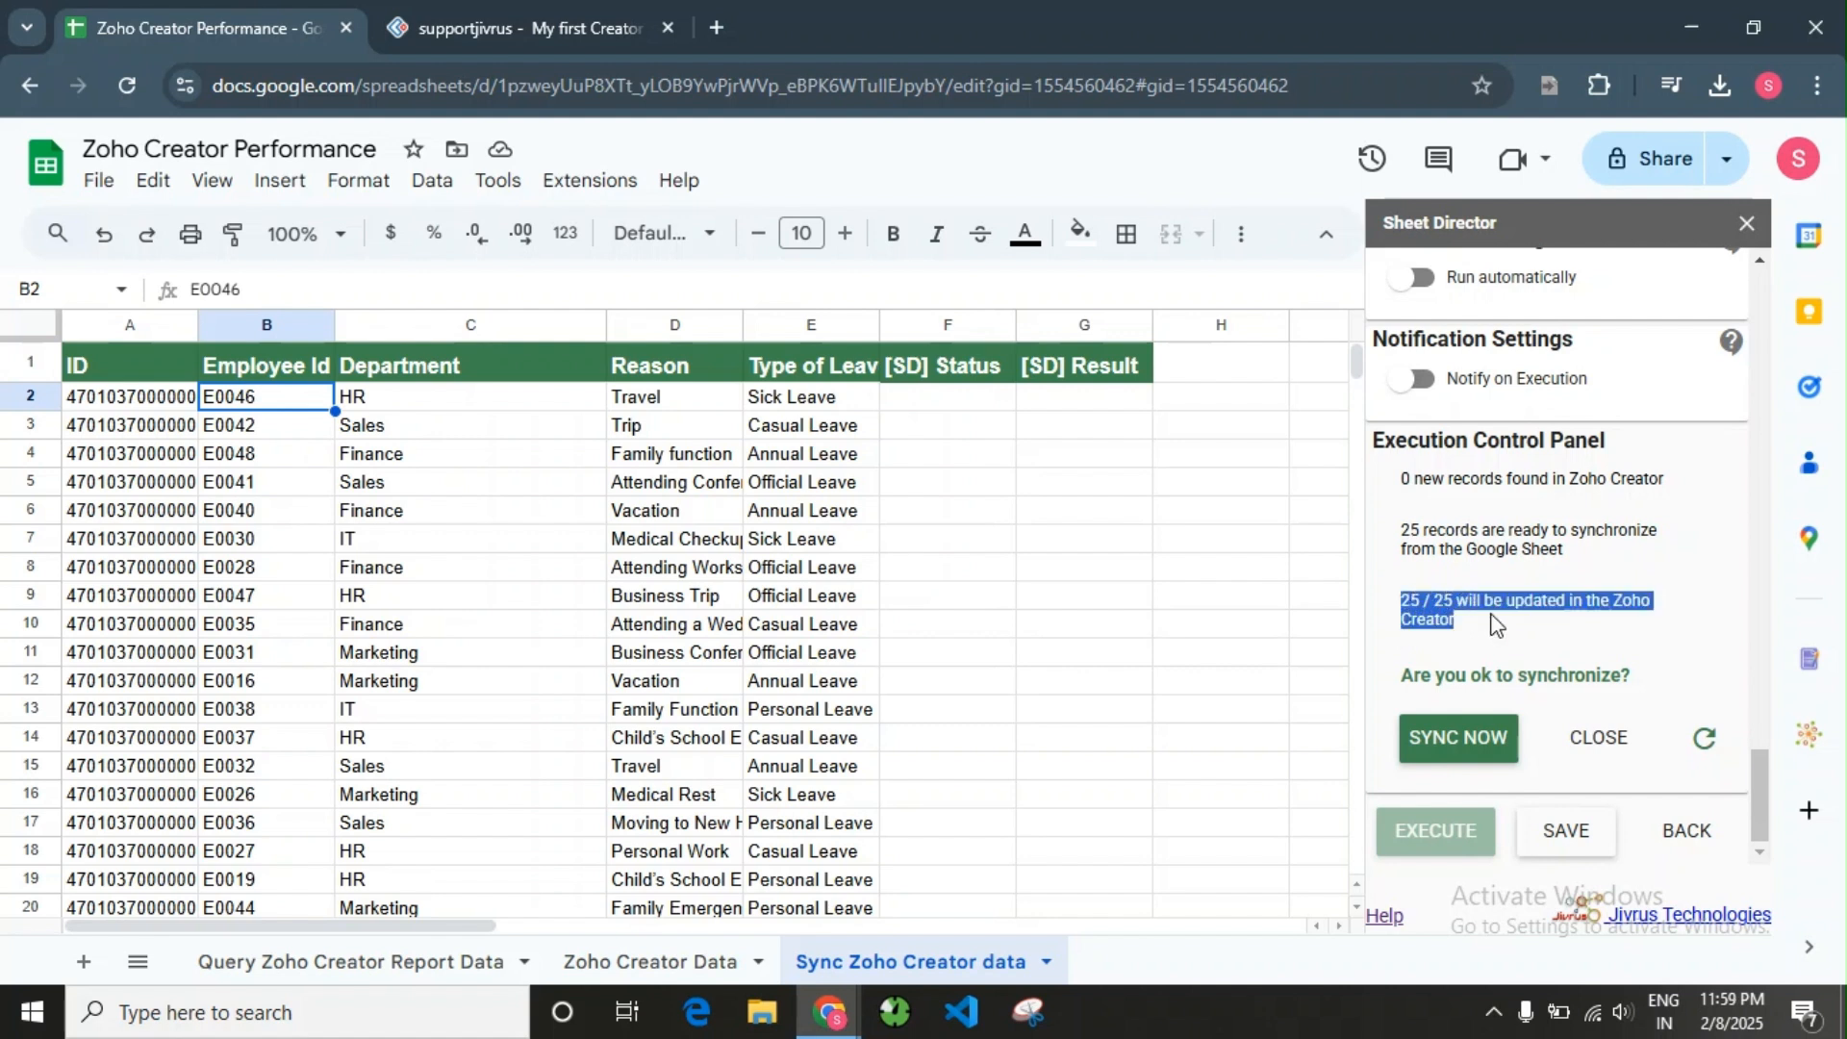
left_click(1493, 625)
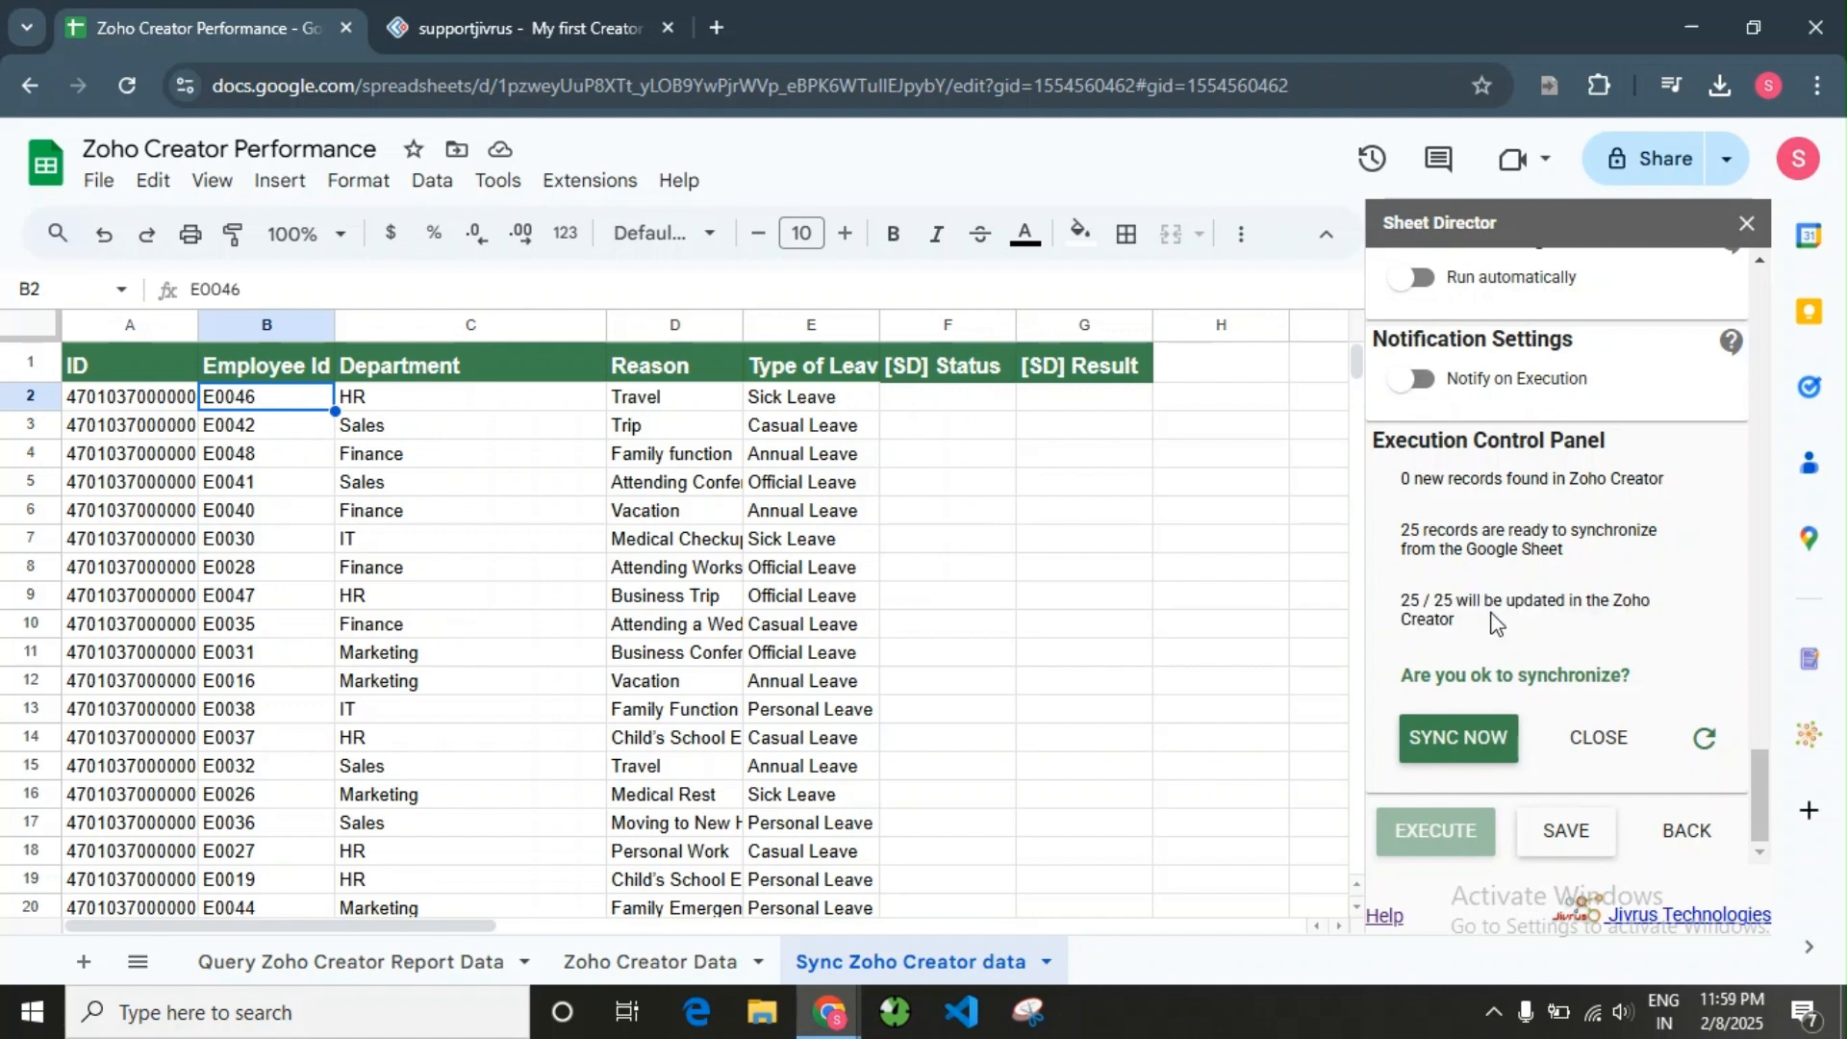
left_click_drag(1406, 676, 1662, 684)
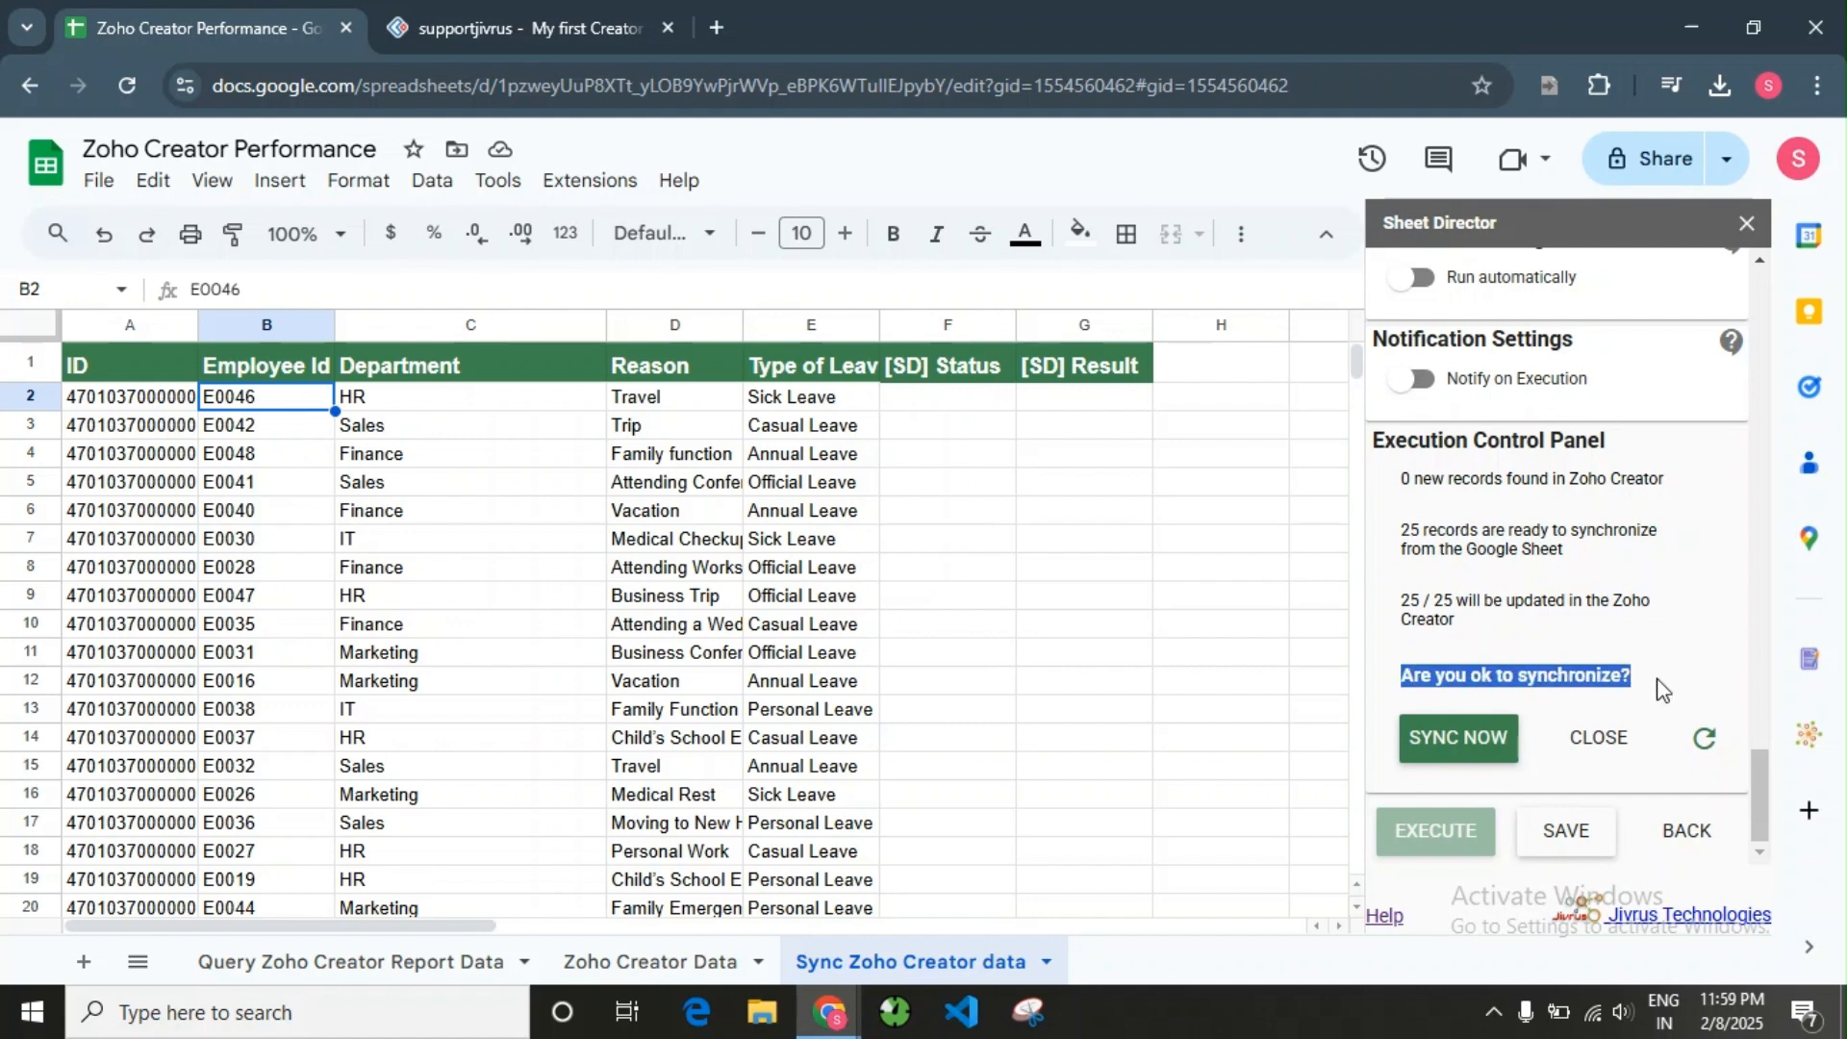
left_click(1668, 649)
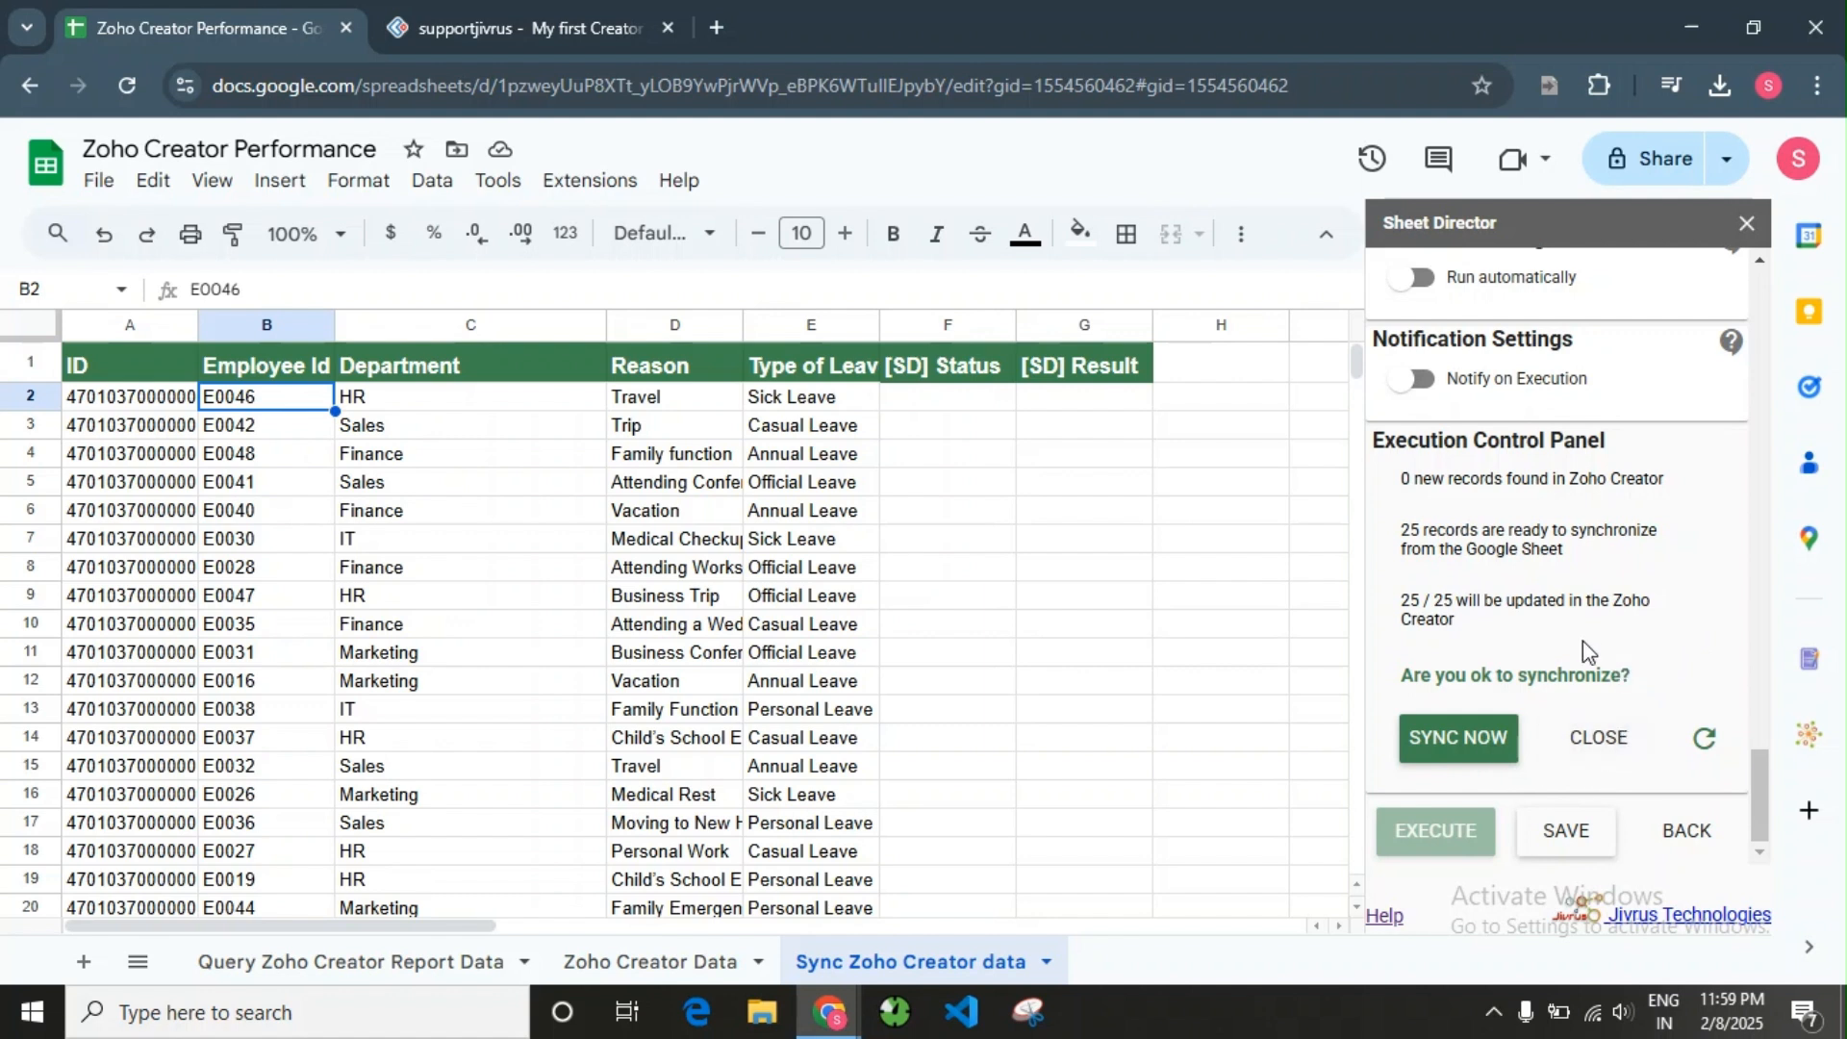
left_click(1457, 736)
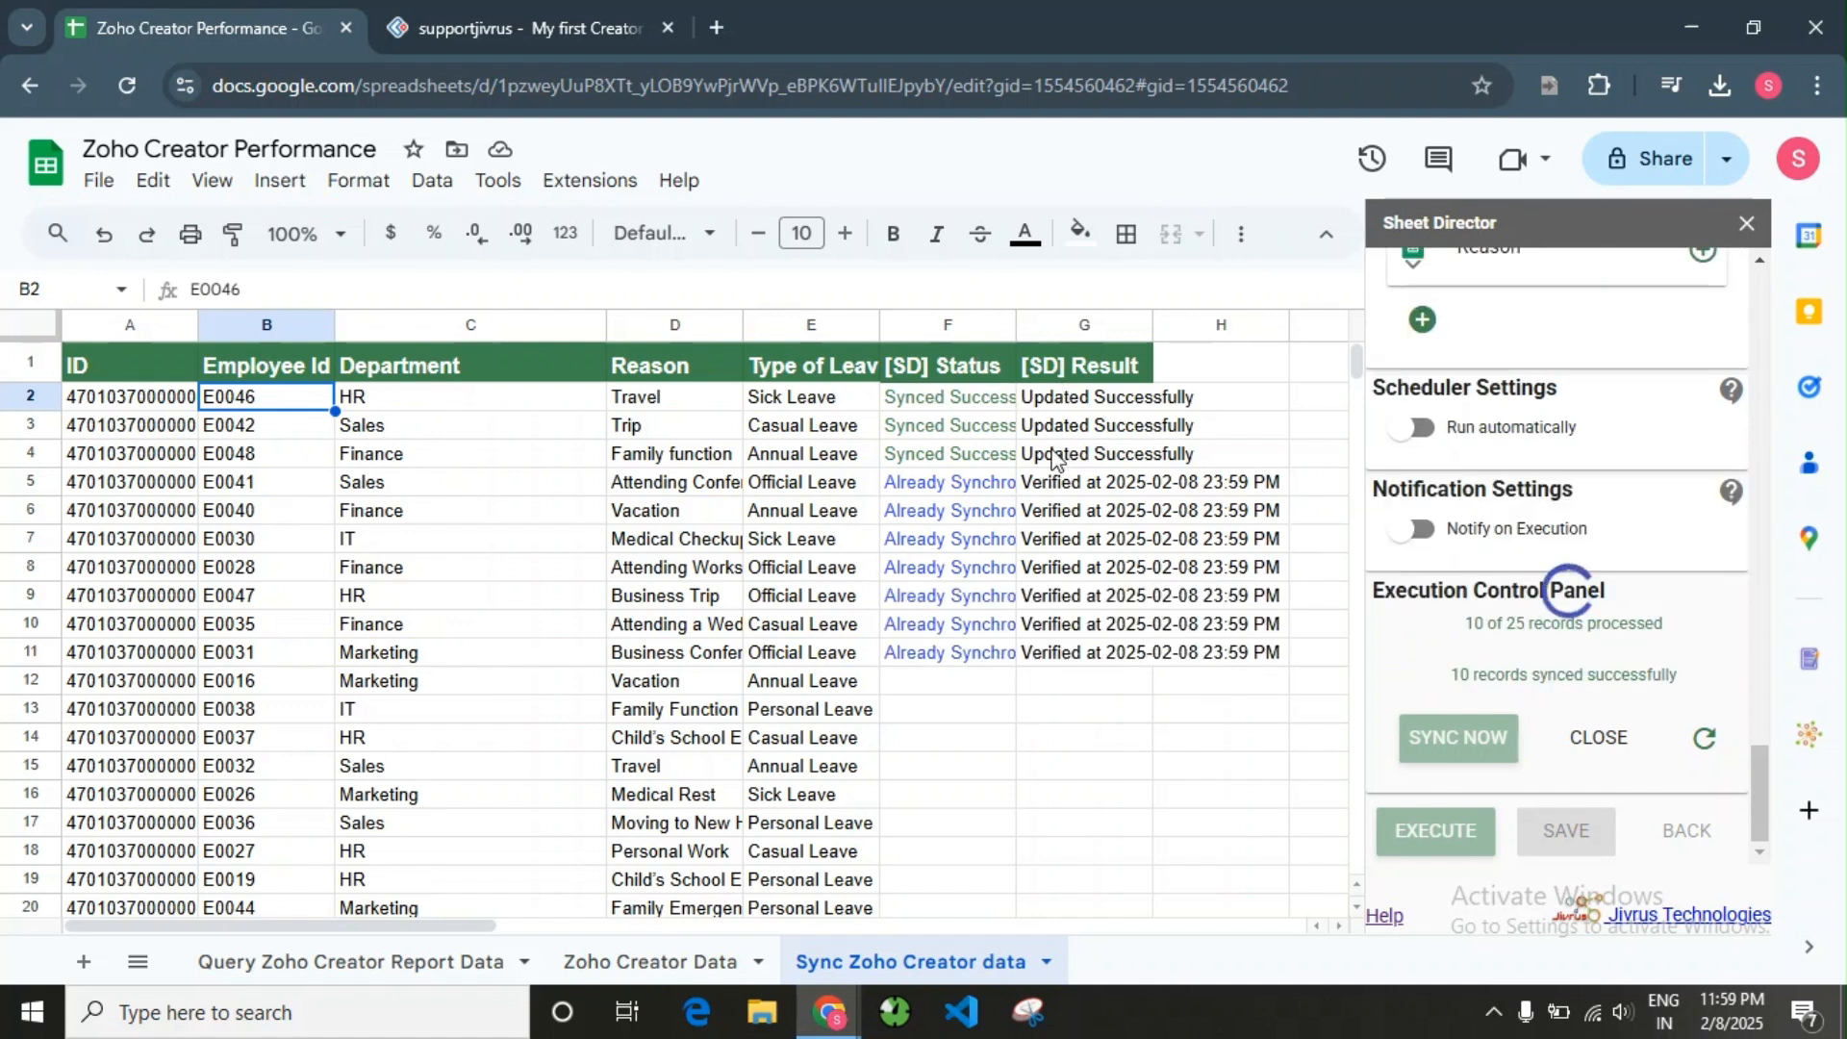
- Inspect the [SD] Status values of an edited row and an unedited row during the synchronization
left_click(938, 406)
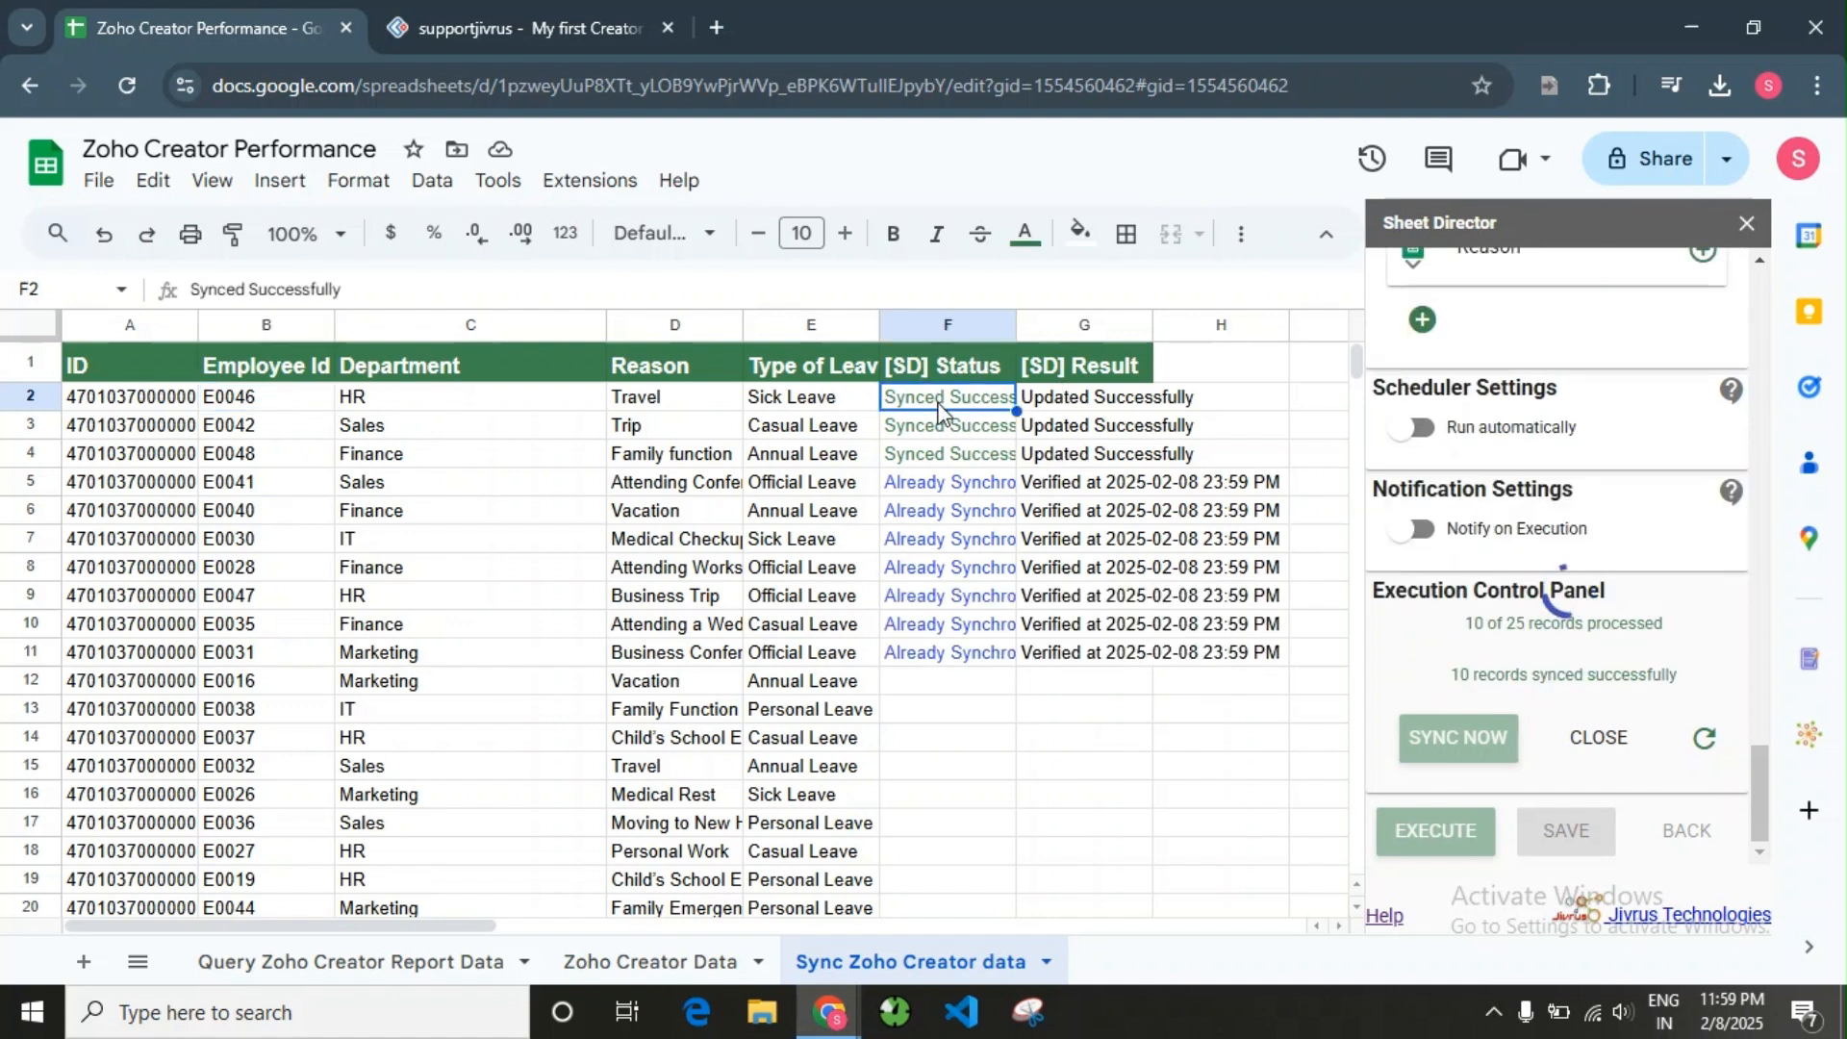
left_click(947, 519)
double_click(947, 515)
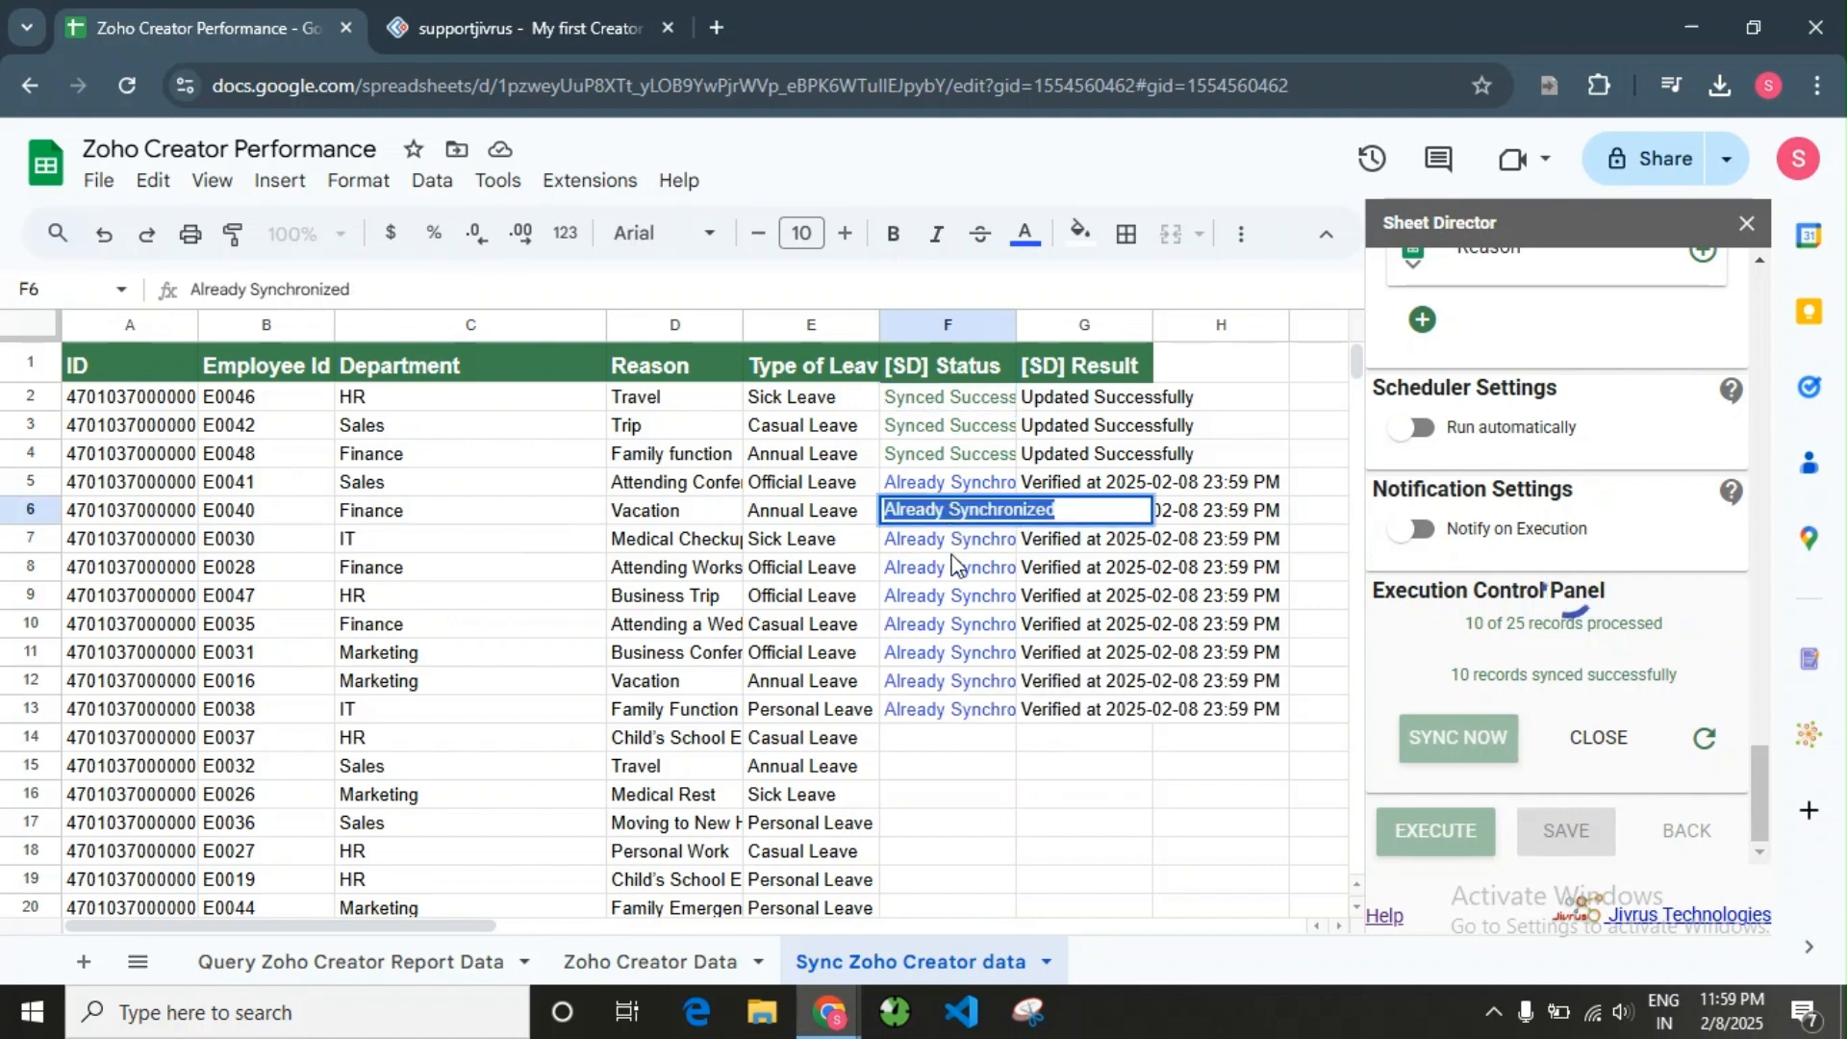
key("Return")
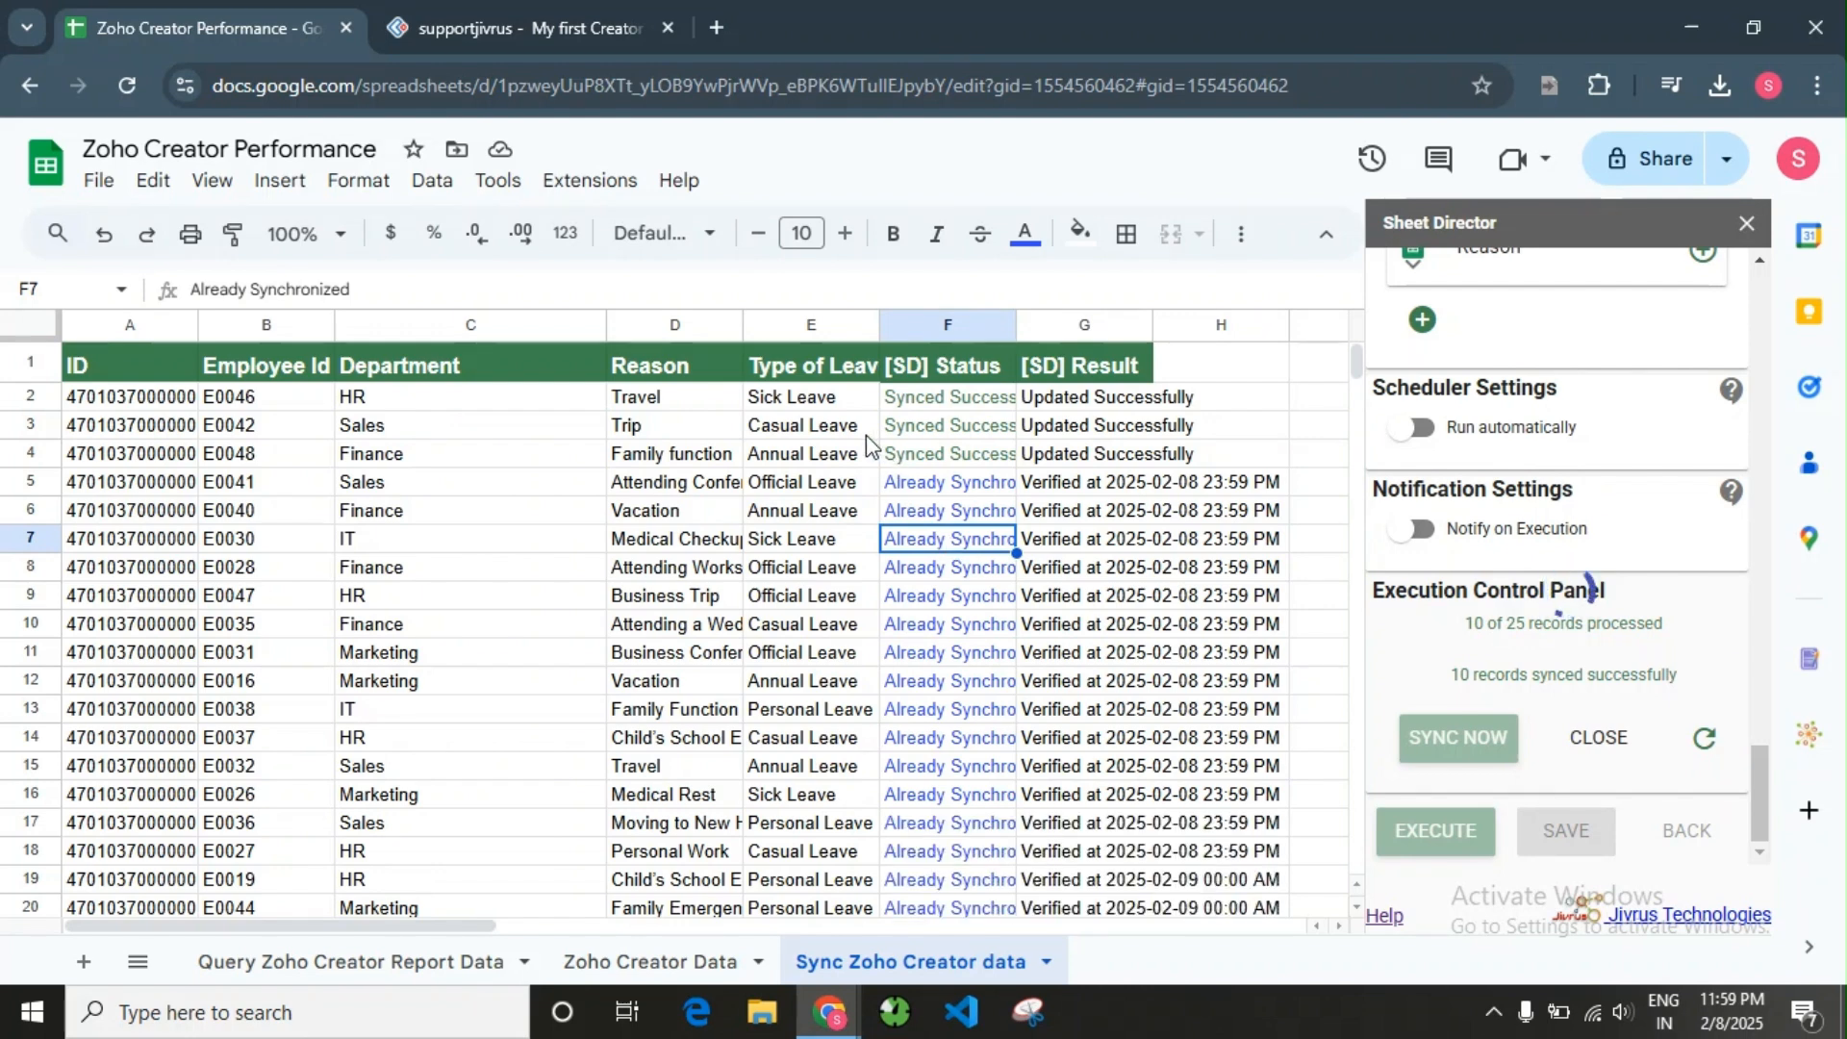
- Reload Zoho Creator's All Leave Requests report, check the first request's updated details, and return to the spreadsheet
left_click(486, 27)
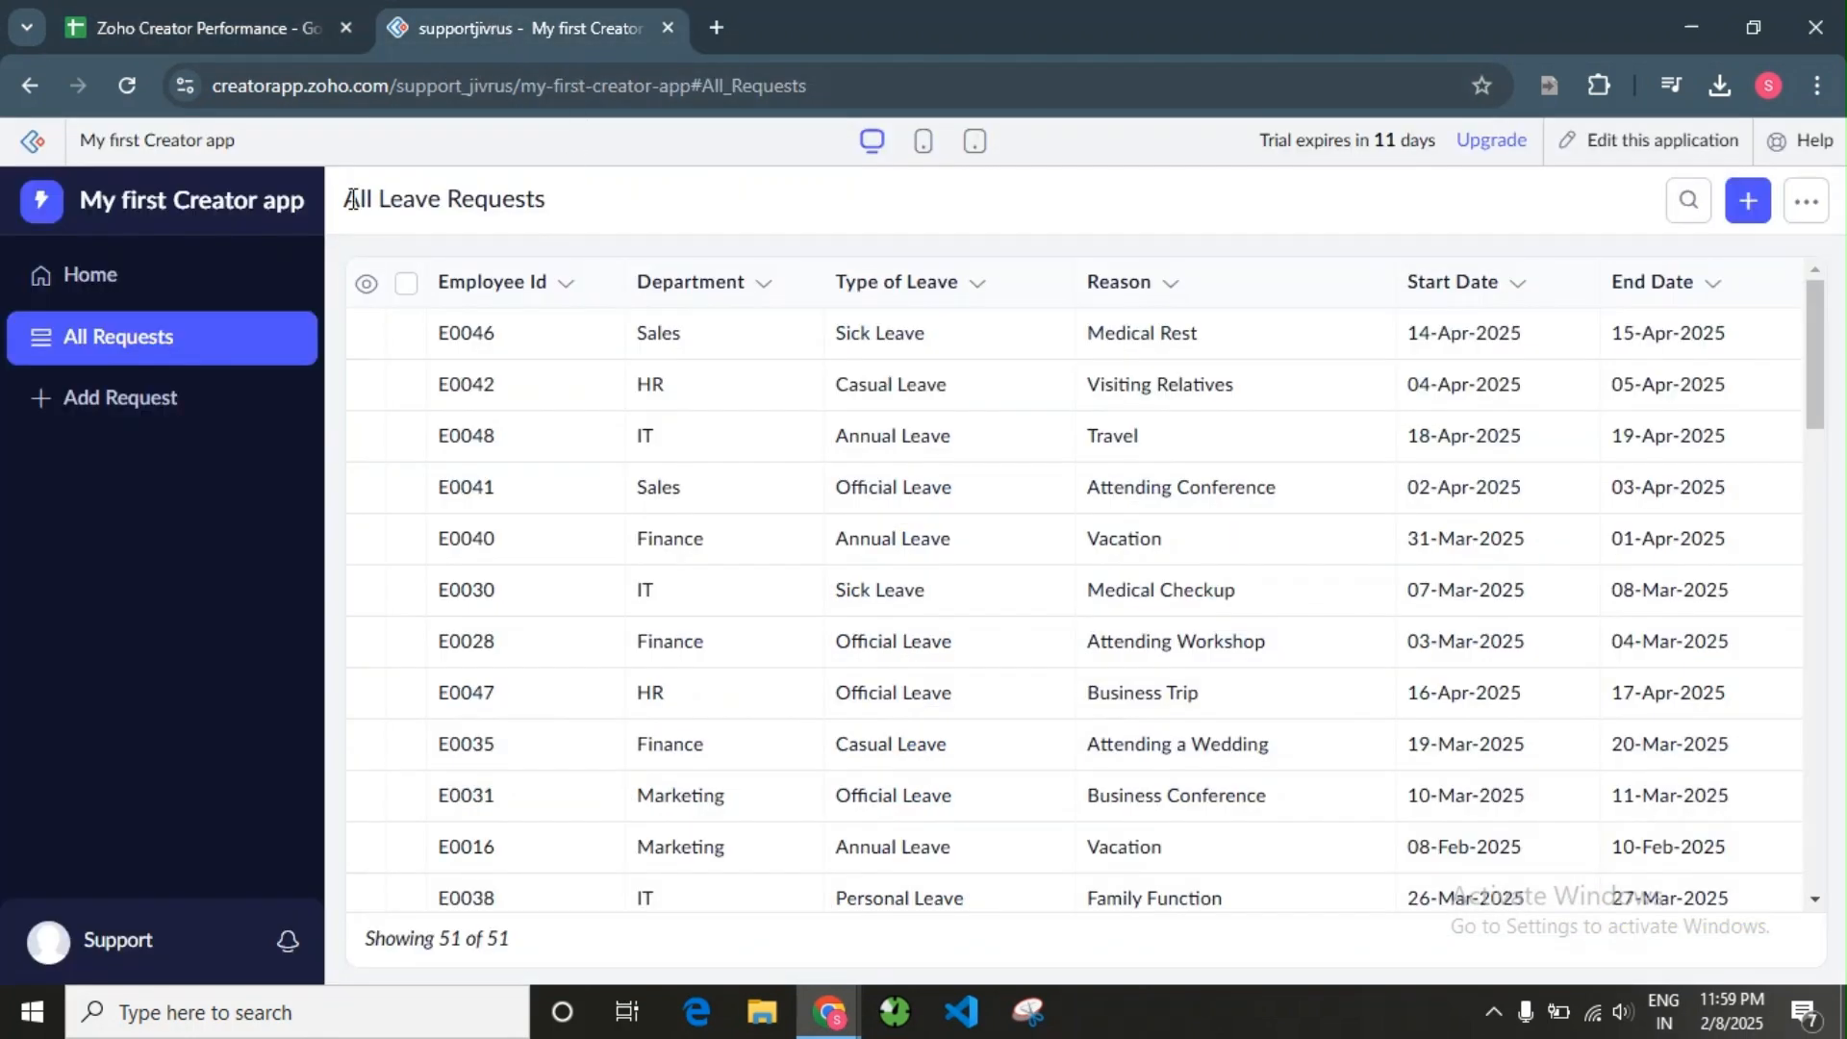
left_click(128, 85)
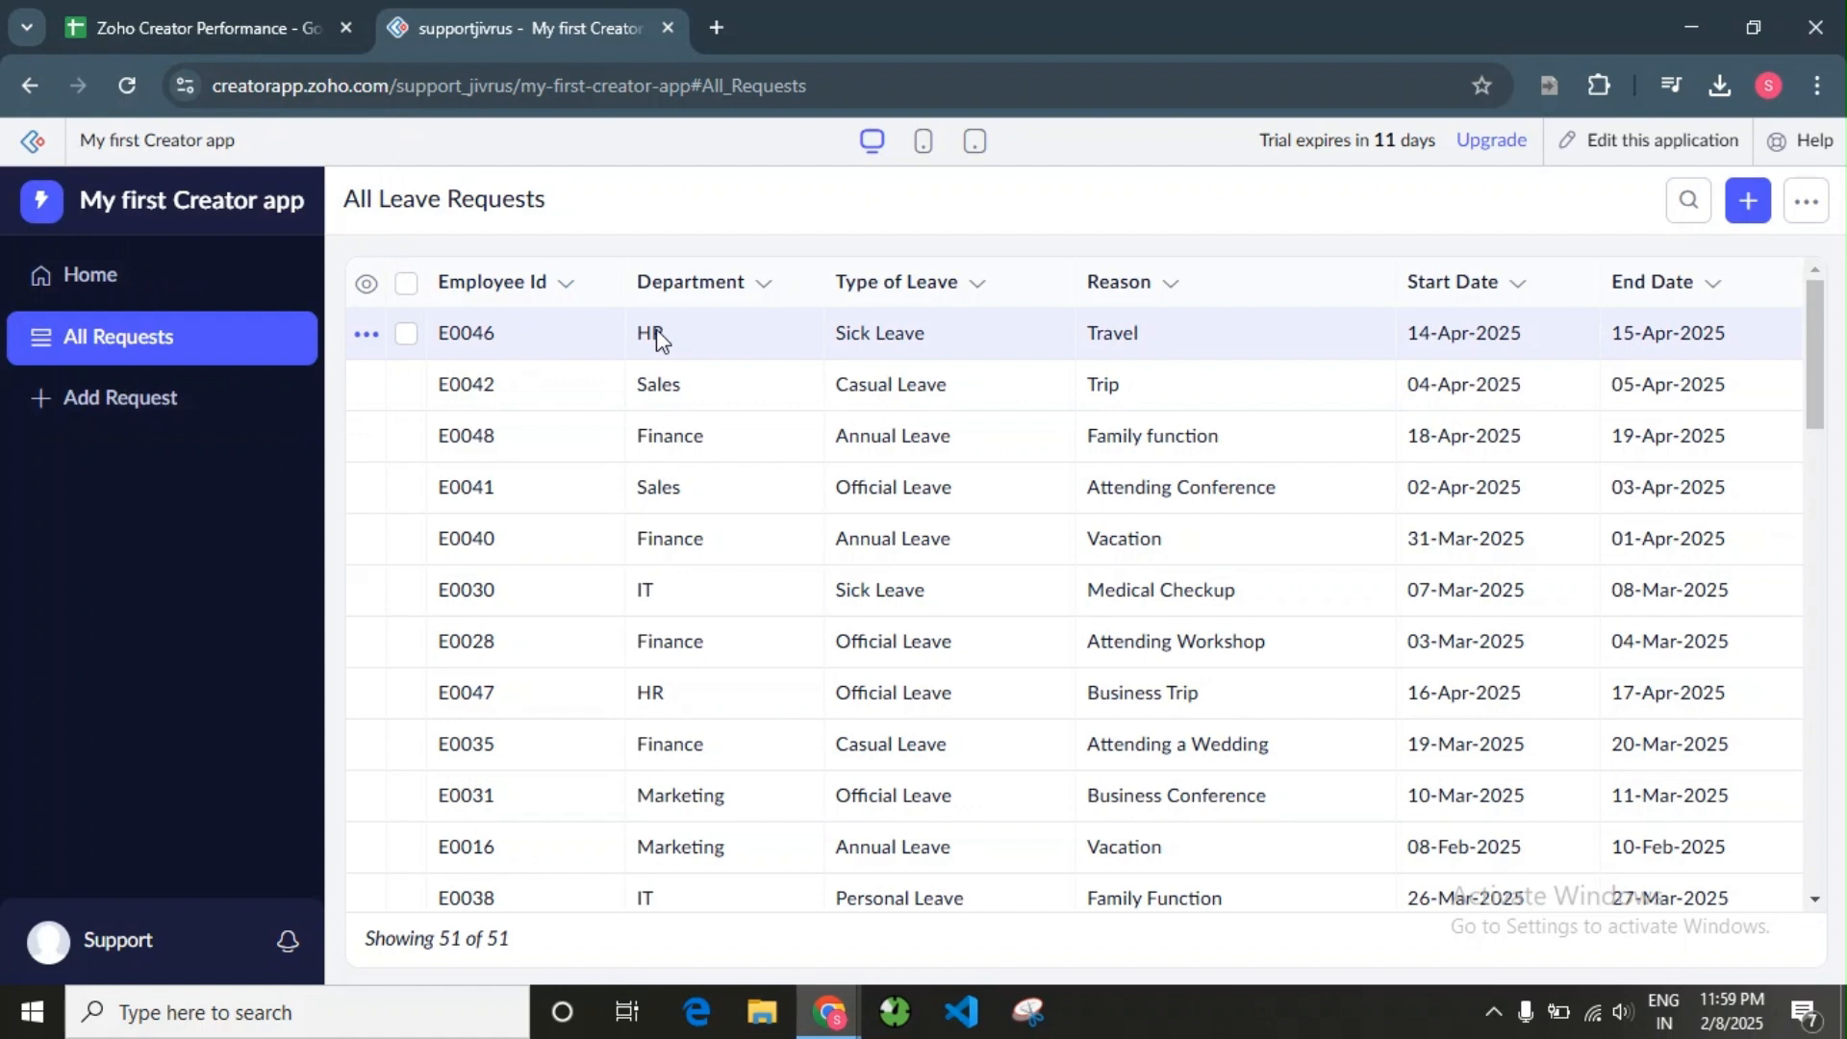
left_click(657, 335)
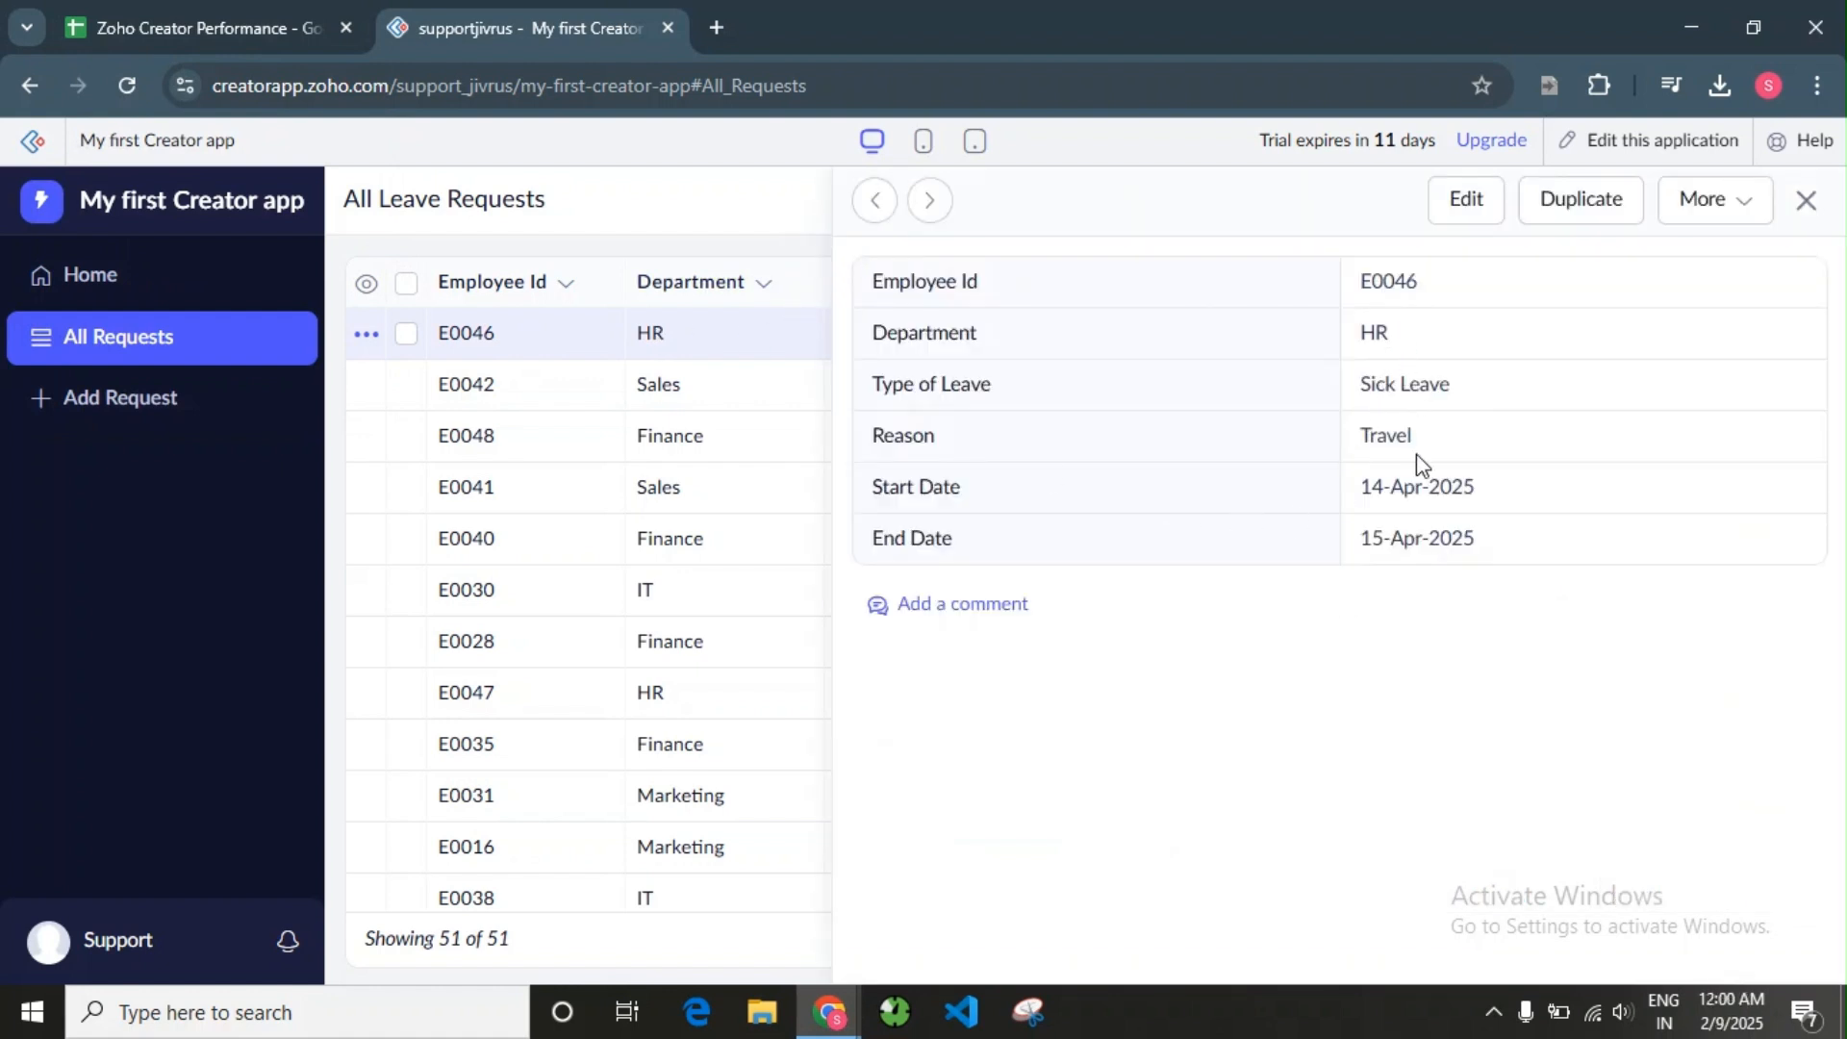
left_click(266, 2)
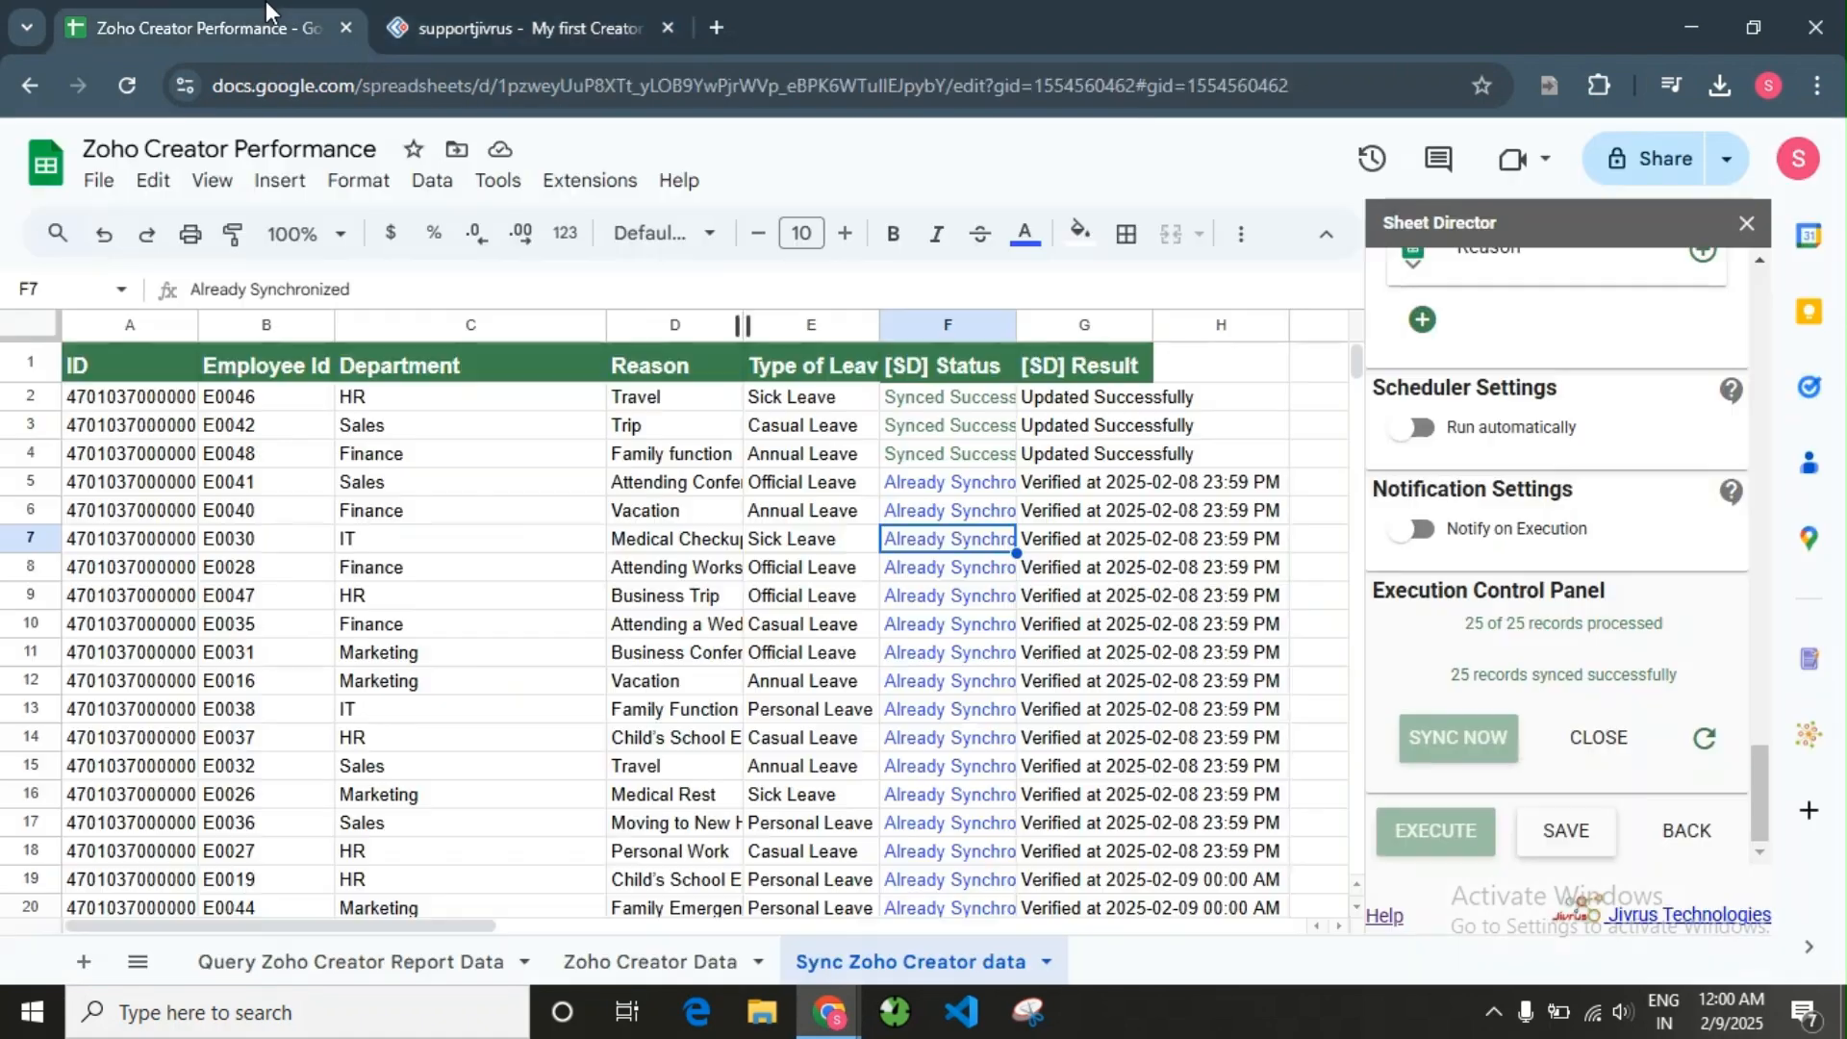
- Review the Zoho Creator Wins conflict option and its explanation in the Synchronize Settings
scroll(1520, 577, "up", 10)
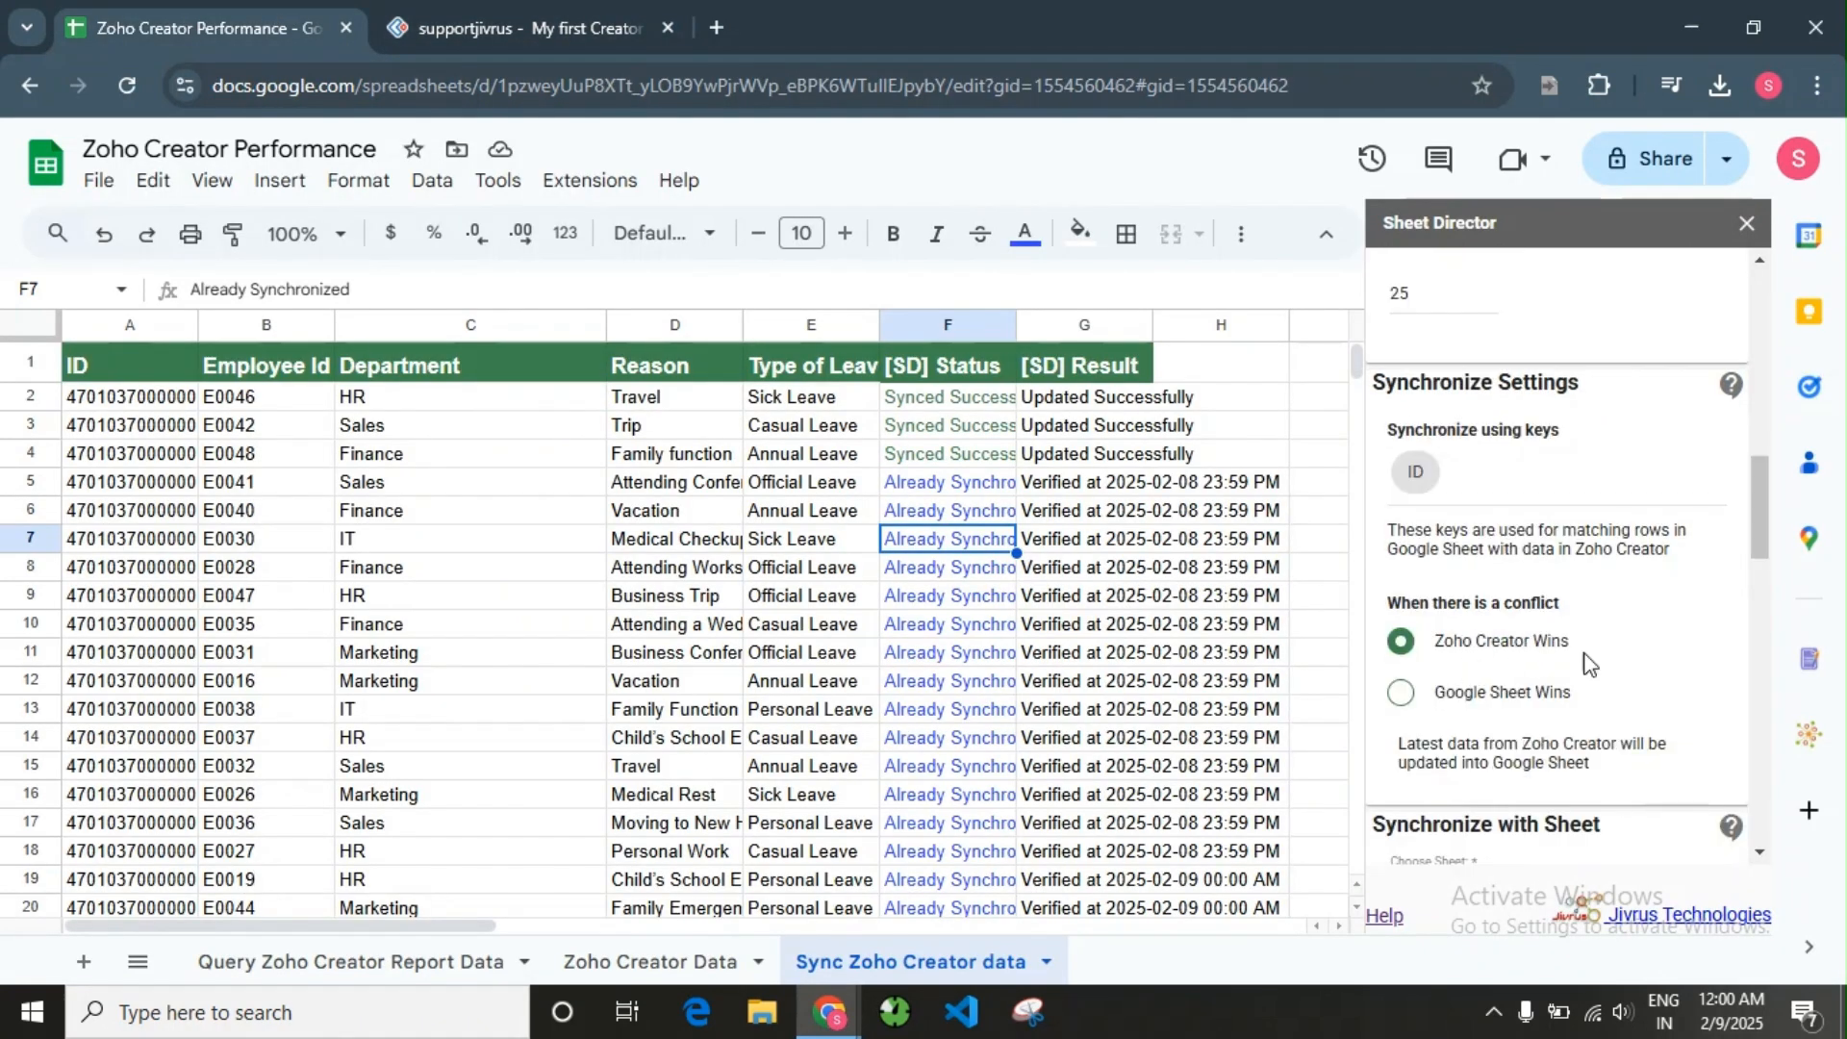
scroll(1578, 658, "down", 2)
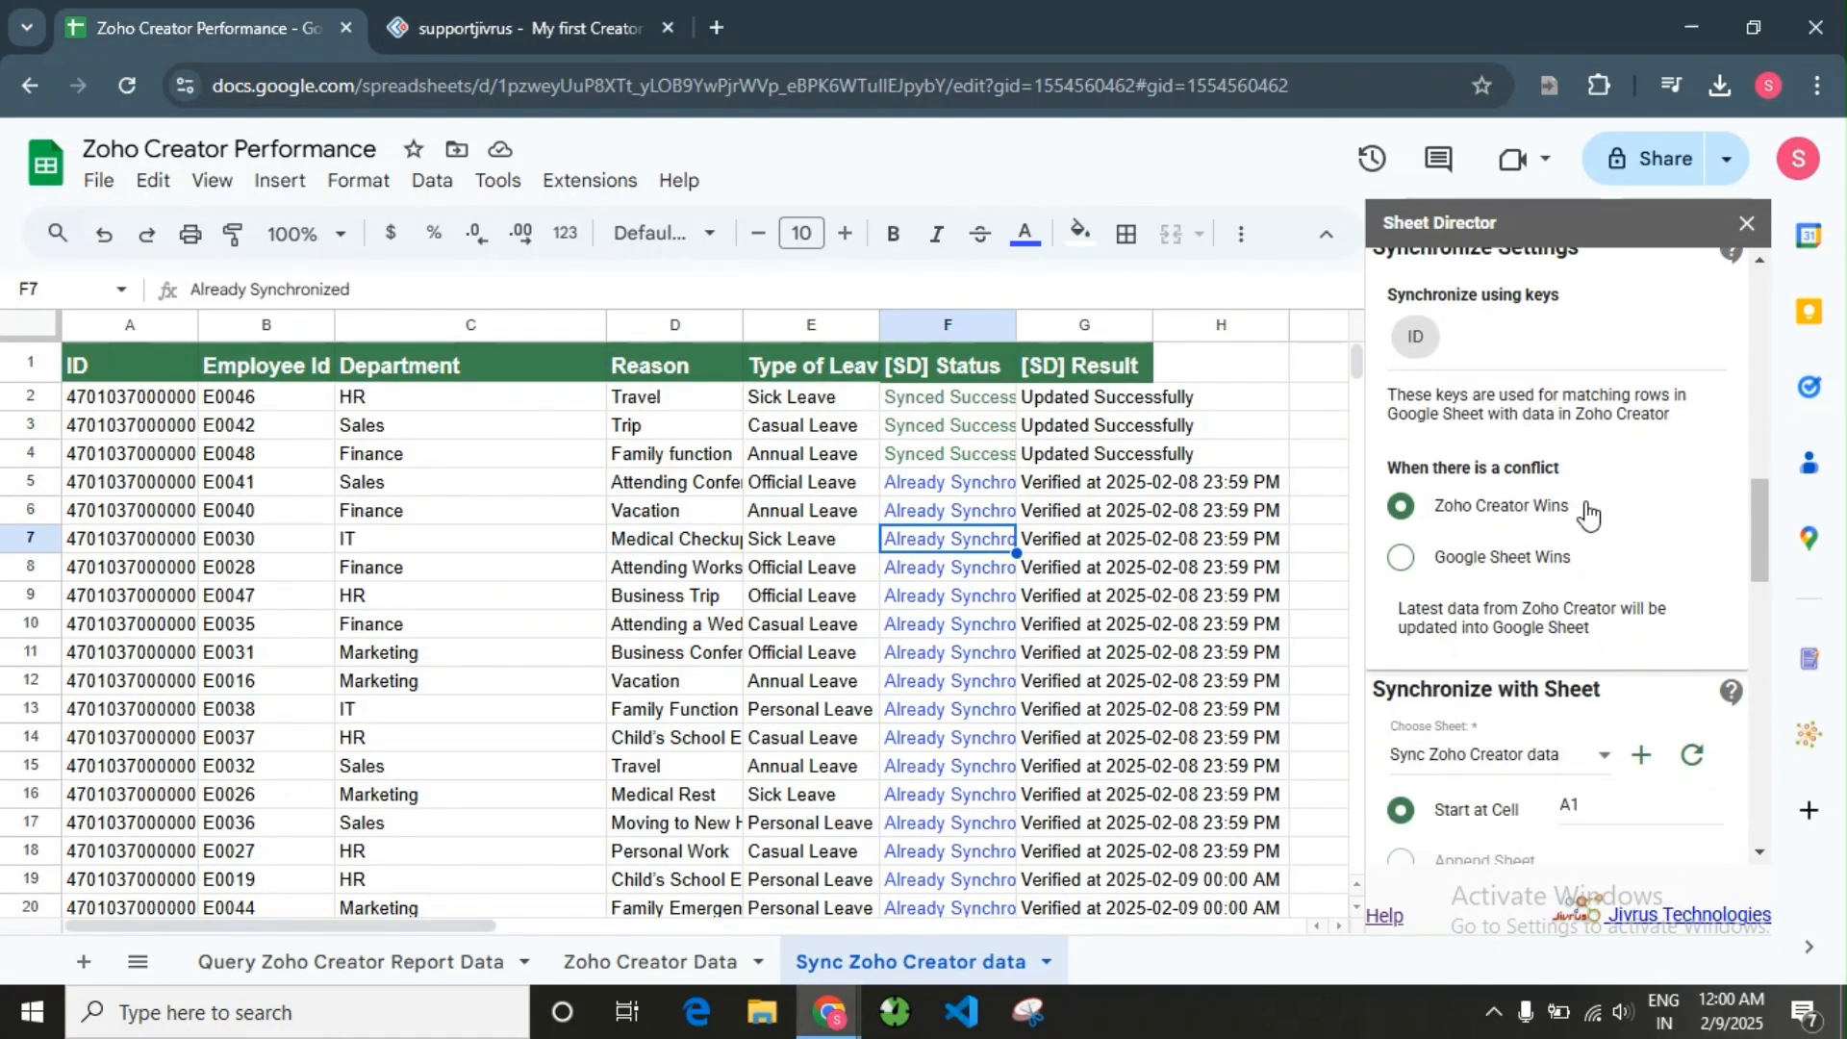
left_click_drag(1399, 617, 1690, 636)
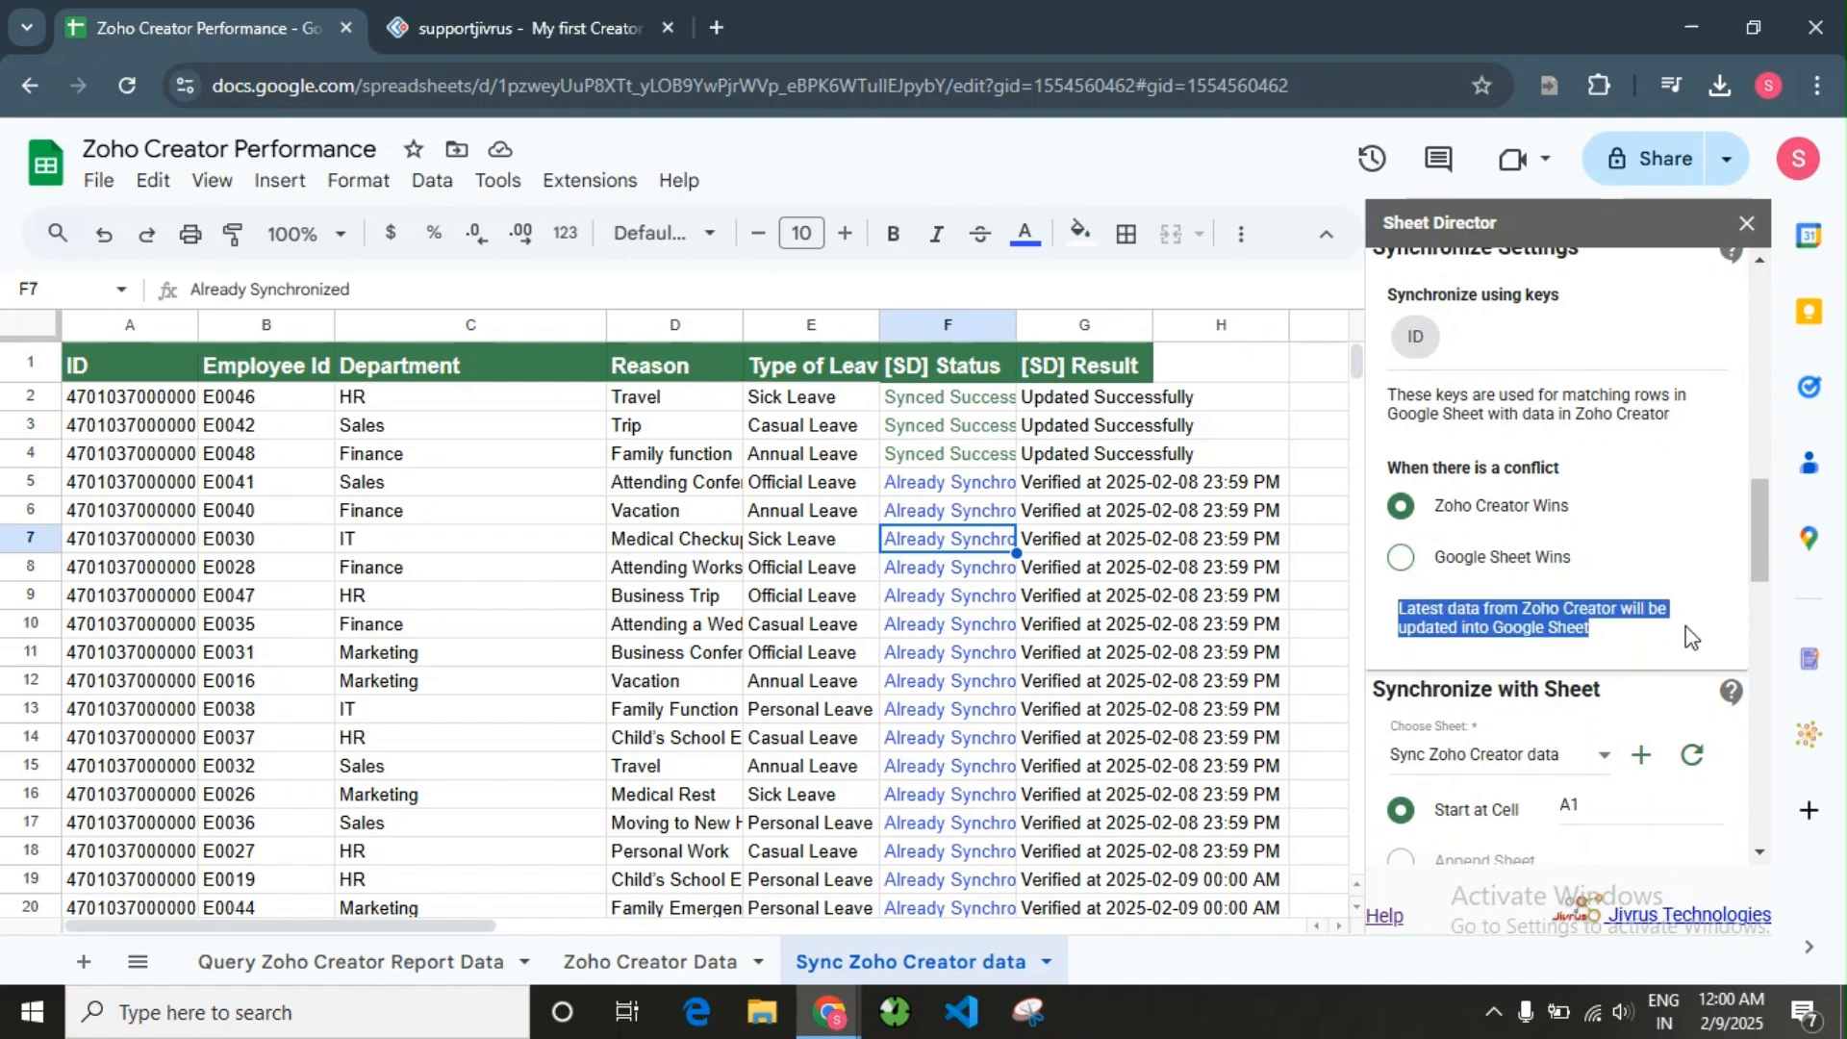
left_click(1616, 608)
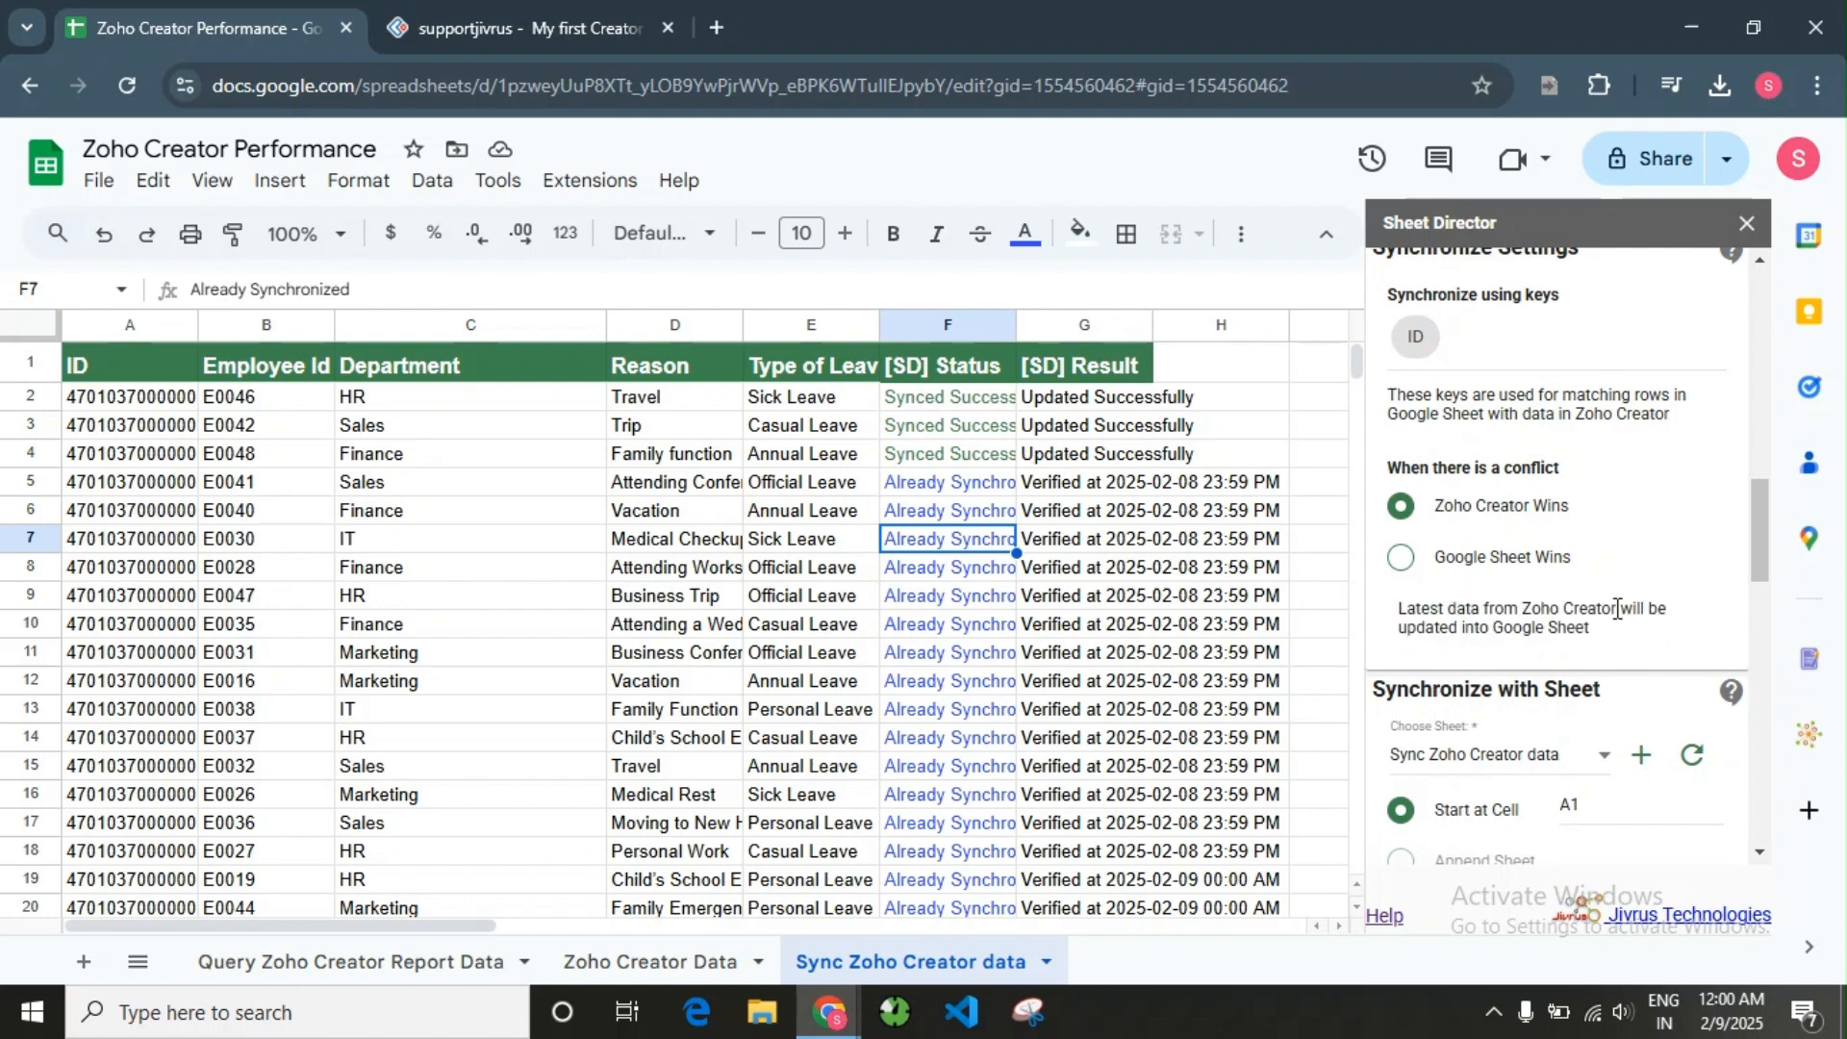
- Clear the [SD] Status and [SD] Result values of all data rows in the Sync Zoho Creator data sheet
left_click_drag(921, 409, 1102, 824)
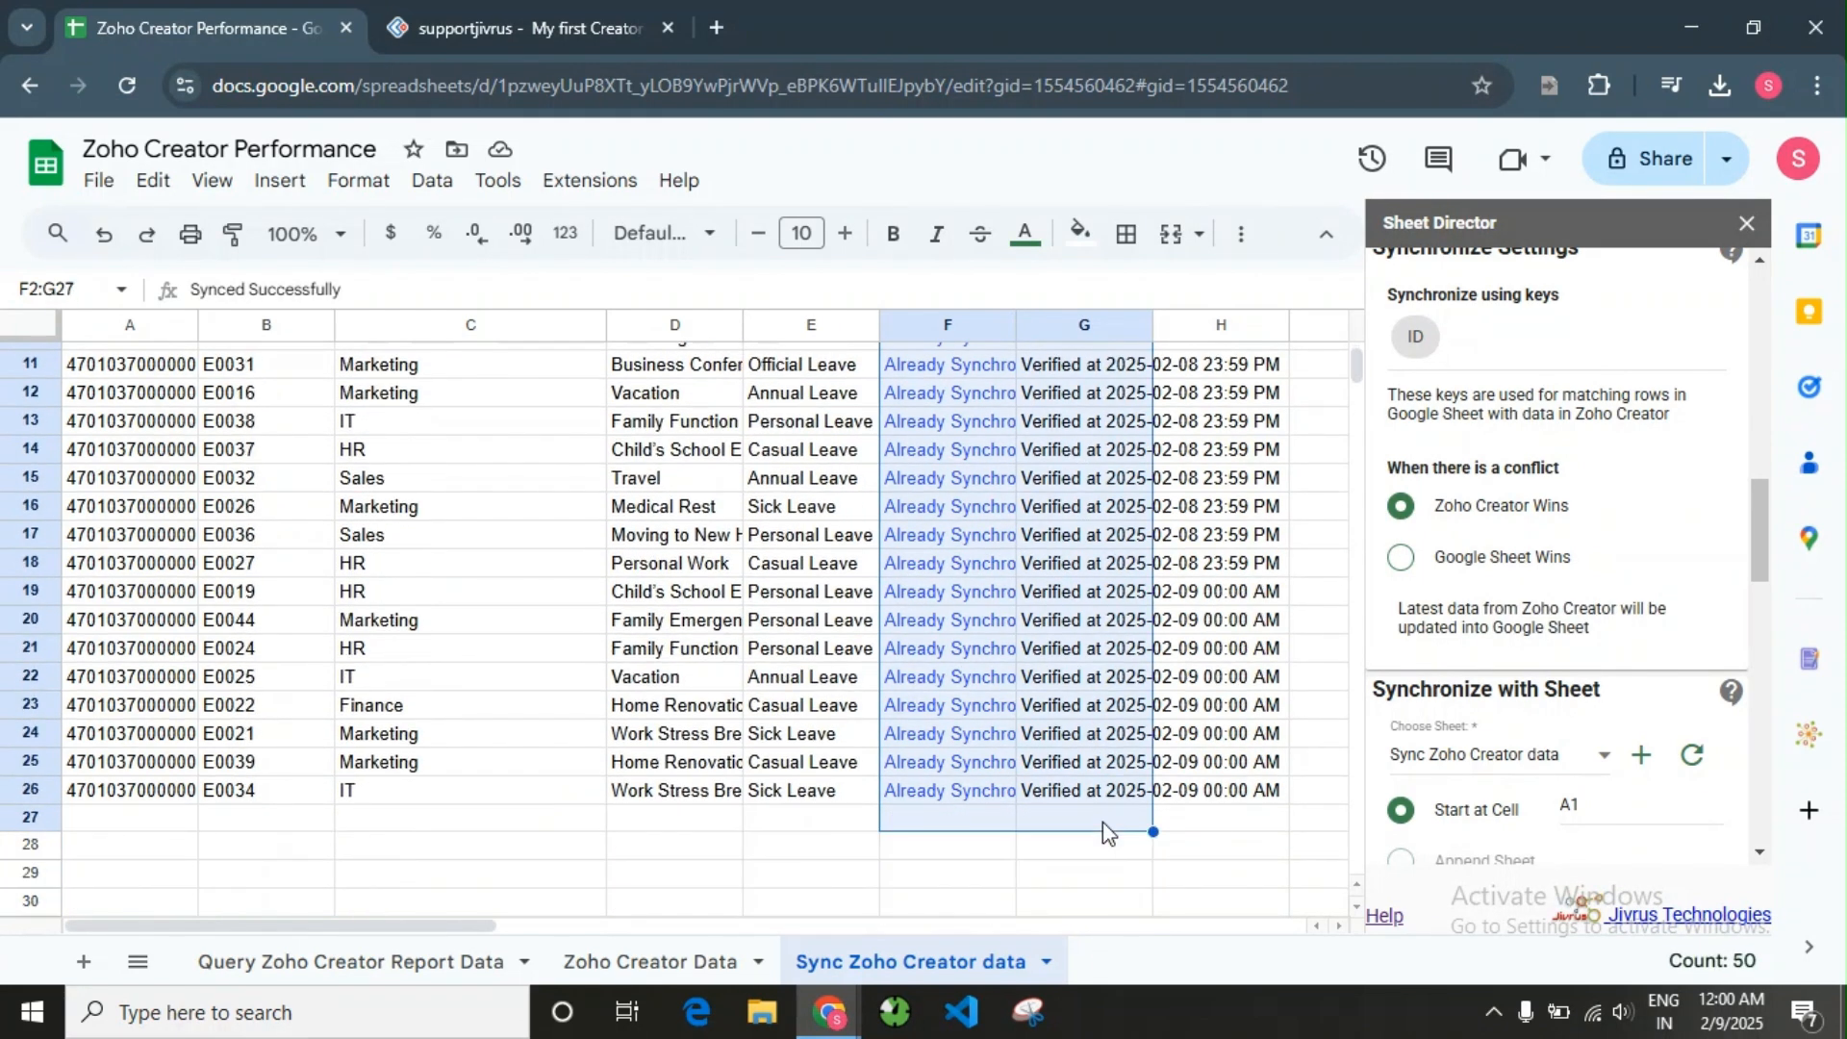
key("Delete")
scroll(1105, 825, "up", 3)
left_click(1121, 683)
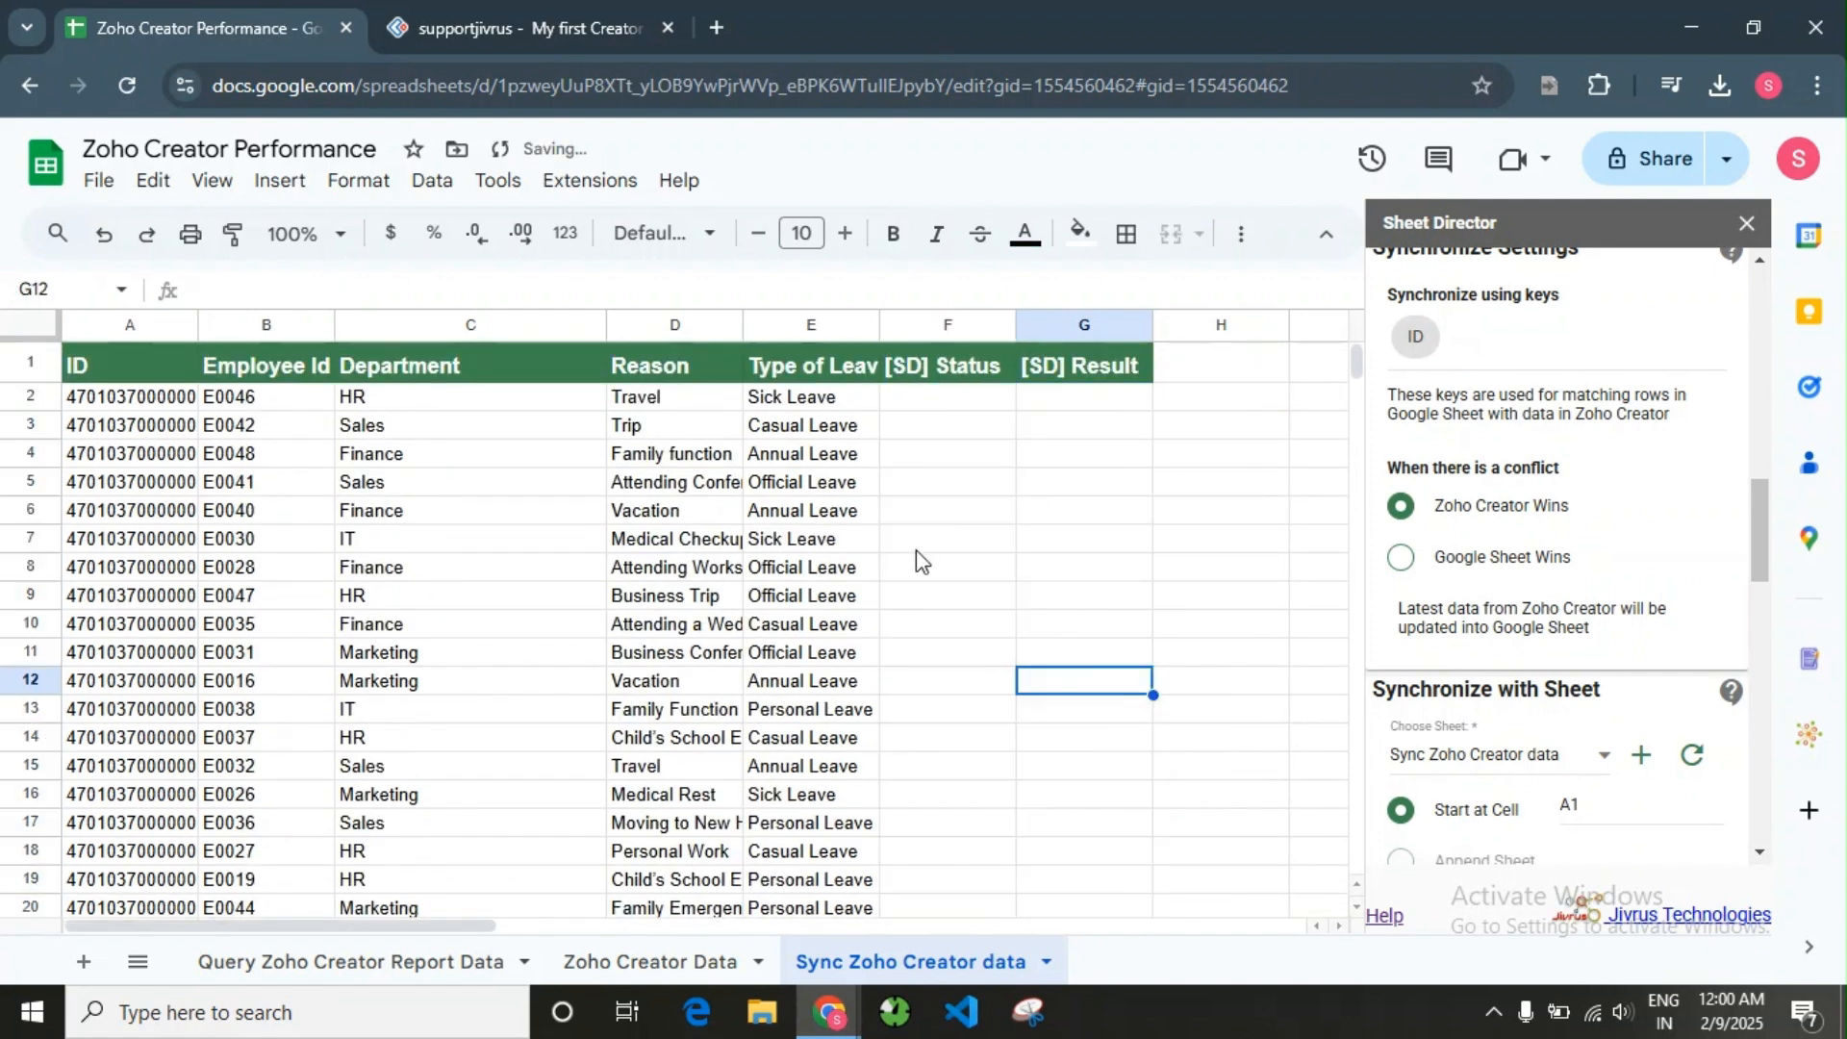
- Change row 2's Department to Sales and its Reason to Attending Conference
left_click(381, 399)
type("Sale")
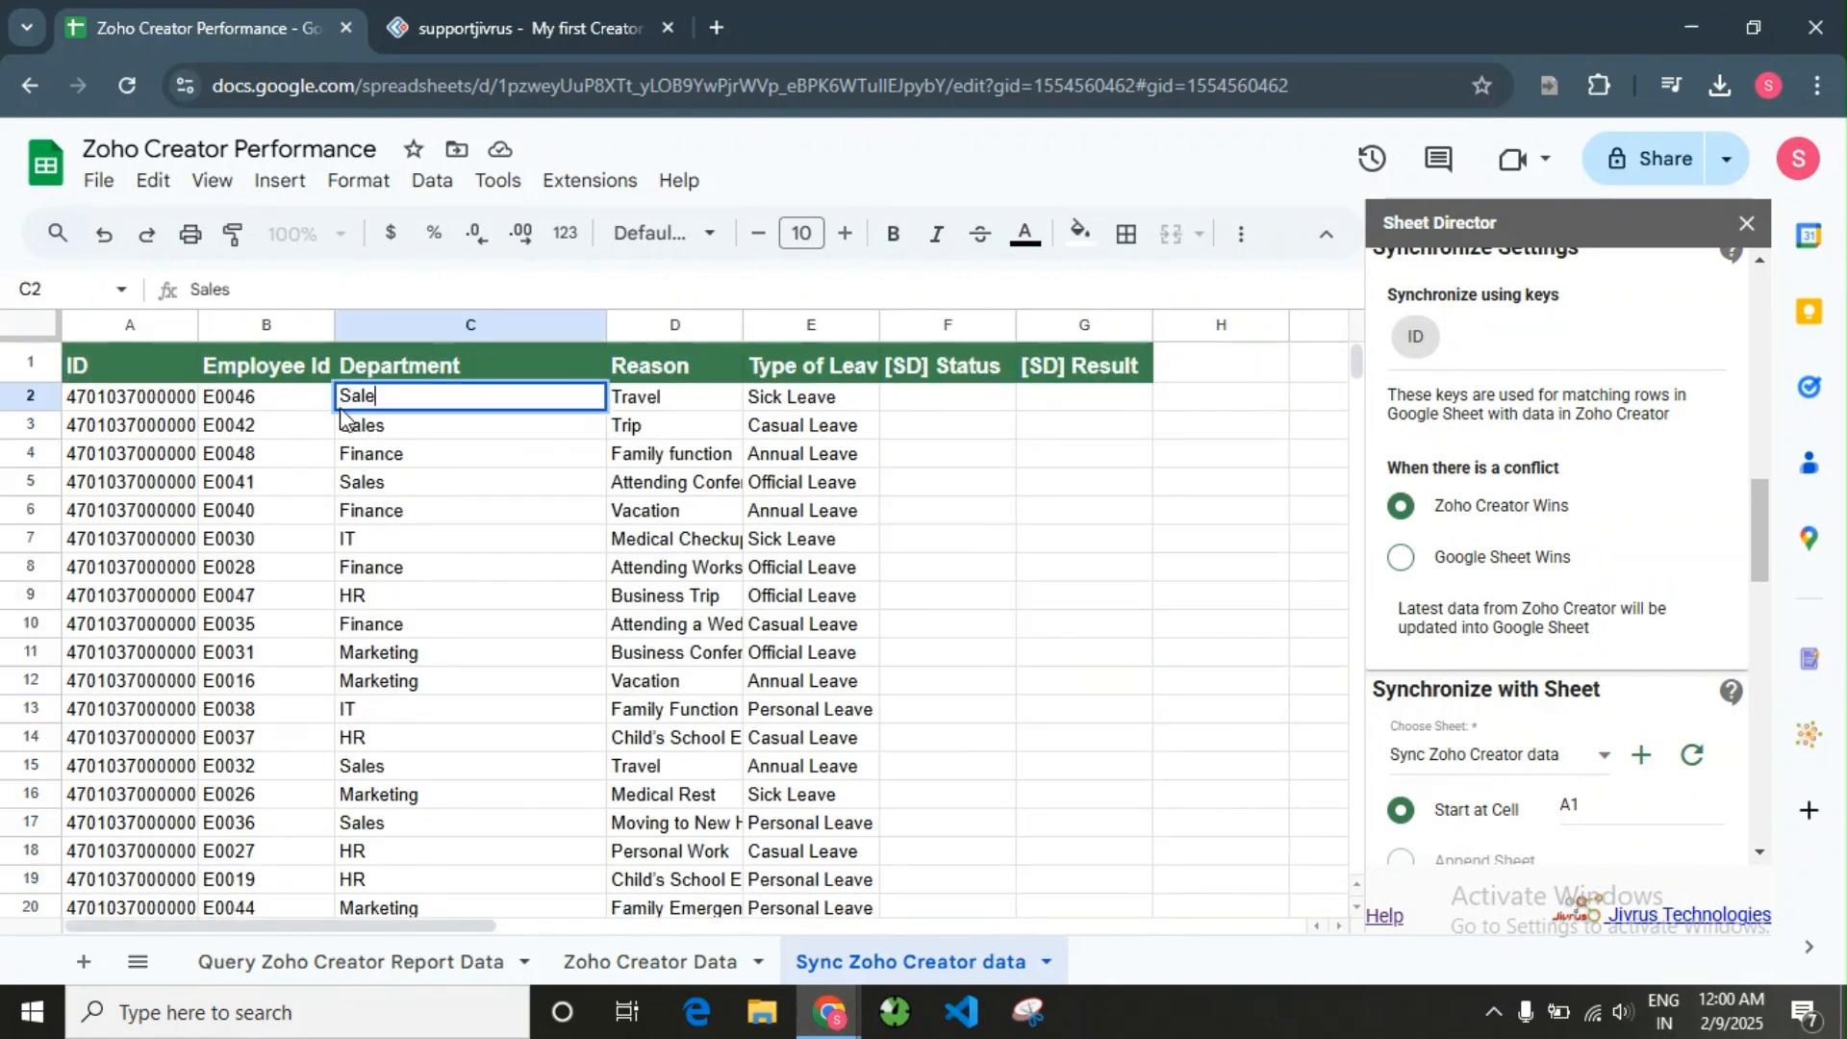
double_click(670, 401)
left_click_drag(670, 401, 609, 401)
type("Attending Conference")
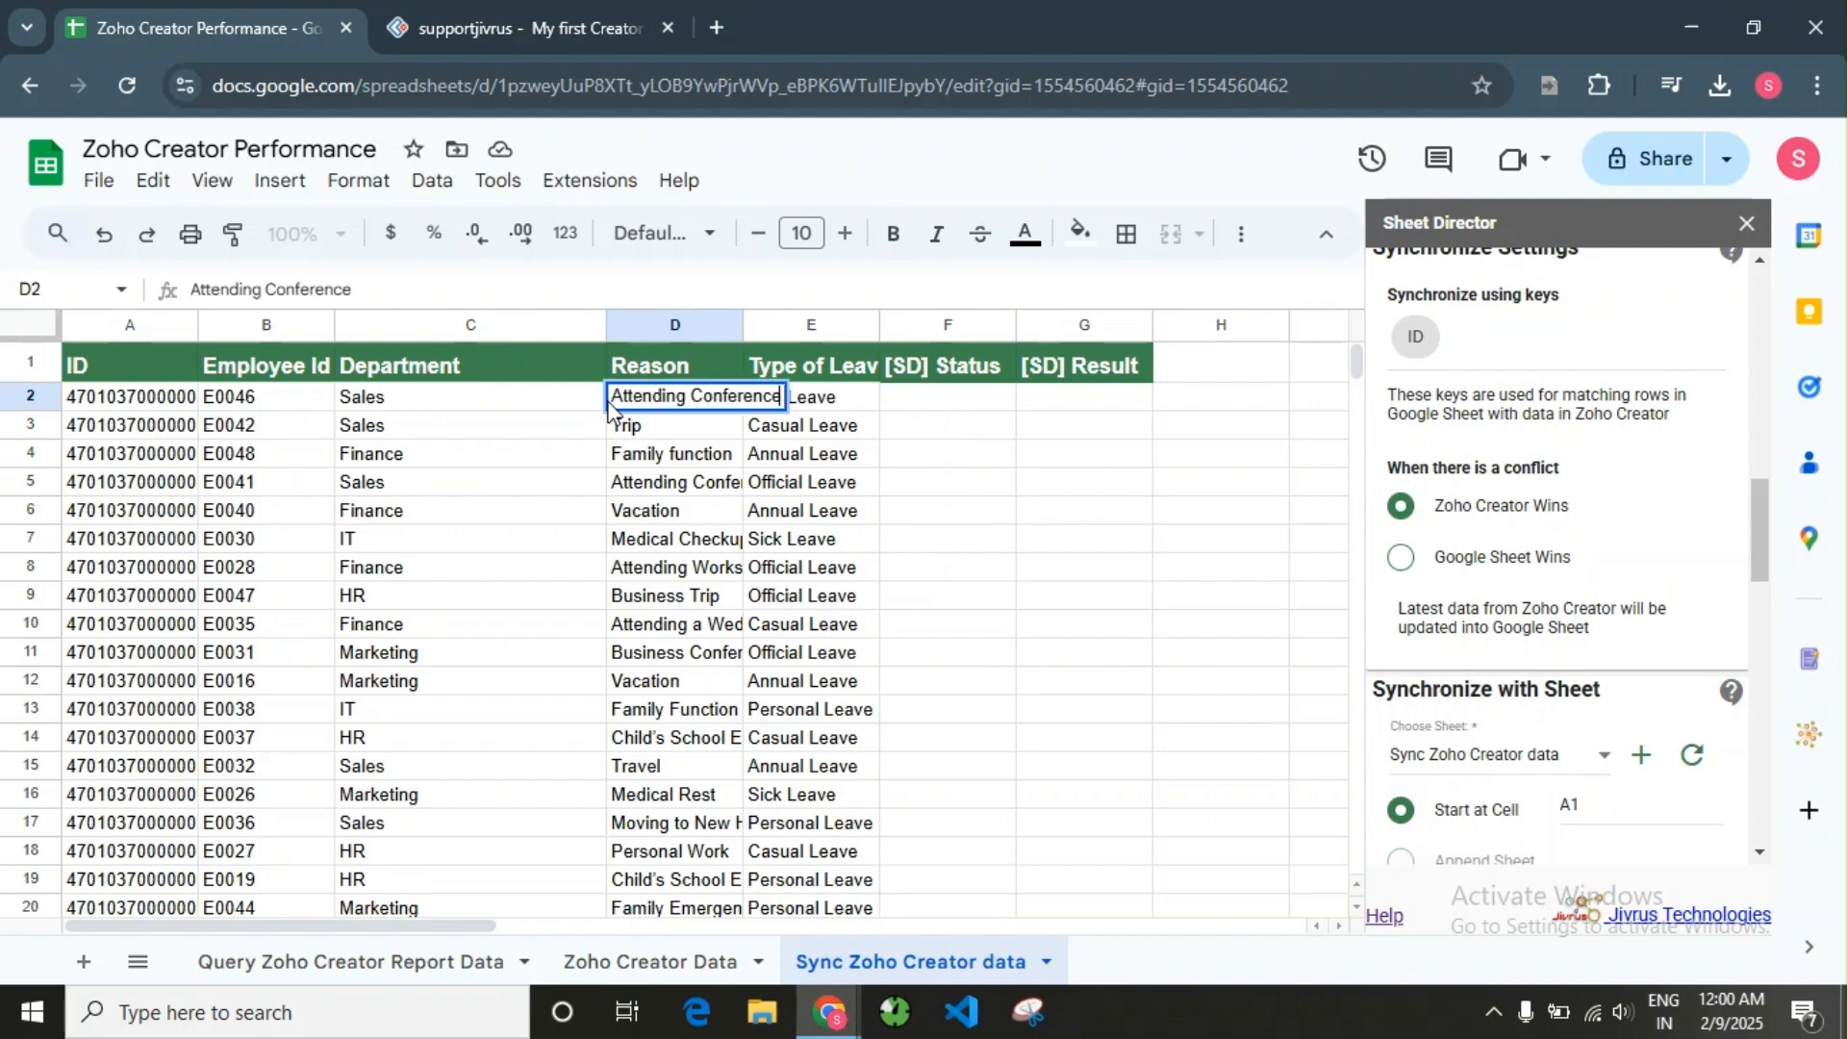
left_click(1084, 623)
- Execute the synchronize request with Zoho Creator Wins and start the synchronization of the pending records
scroll(1587, 702, "down", 15)
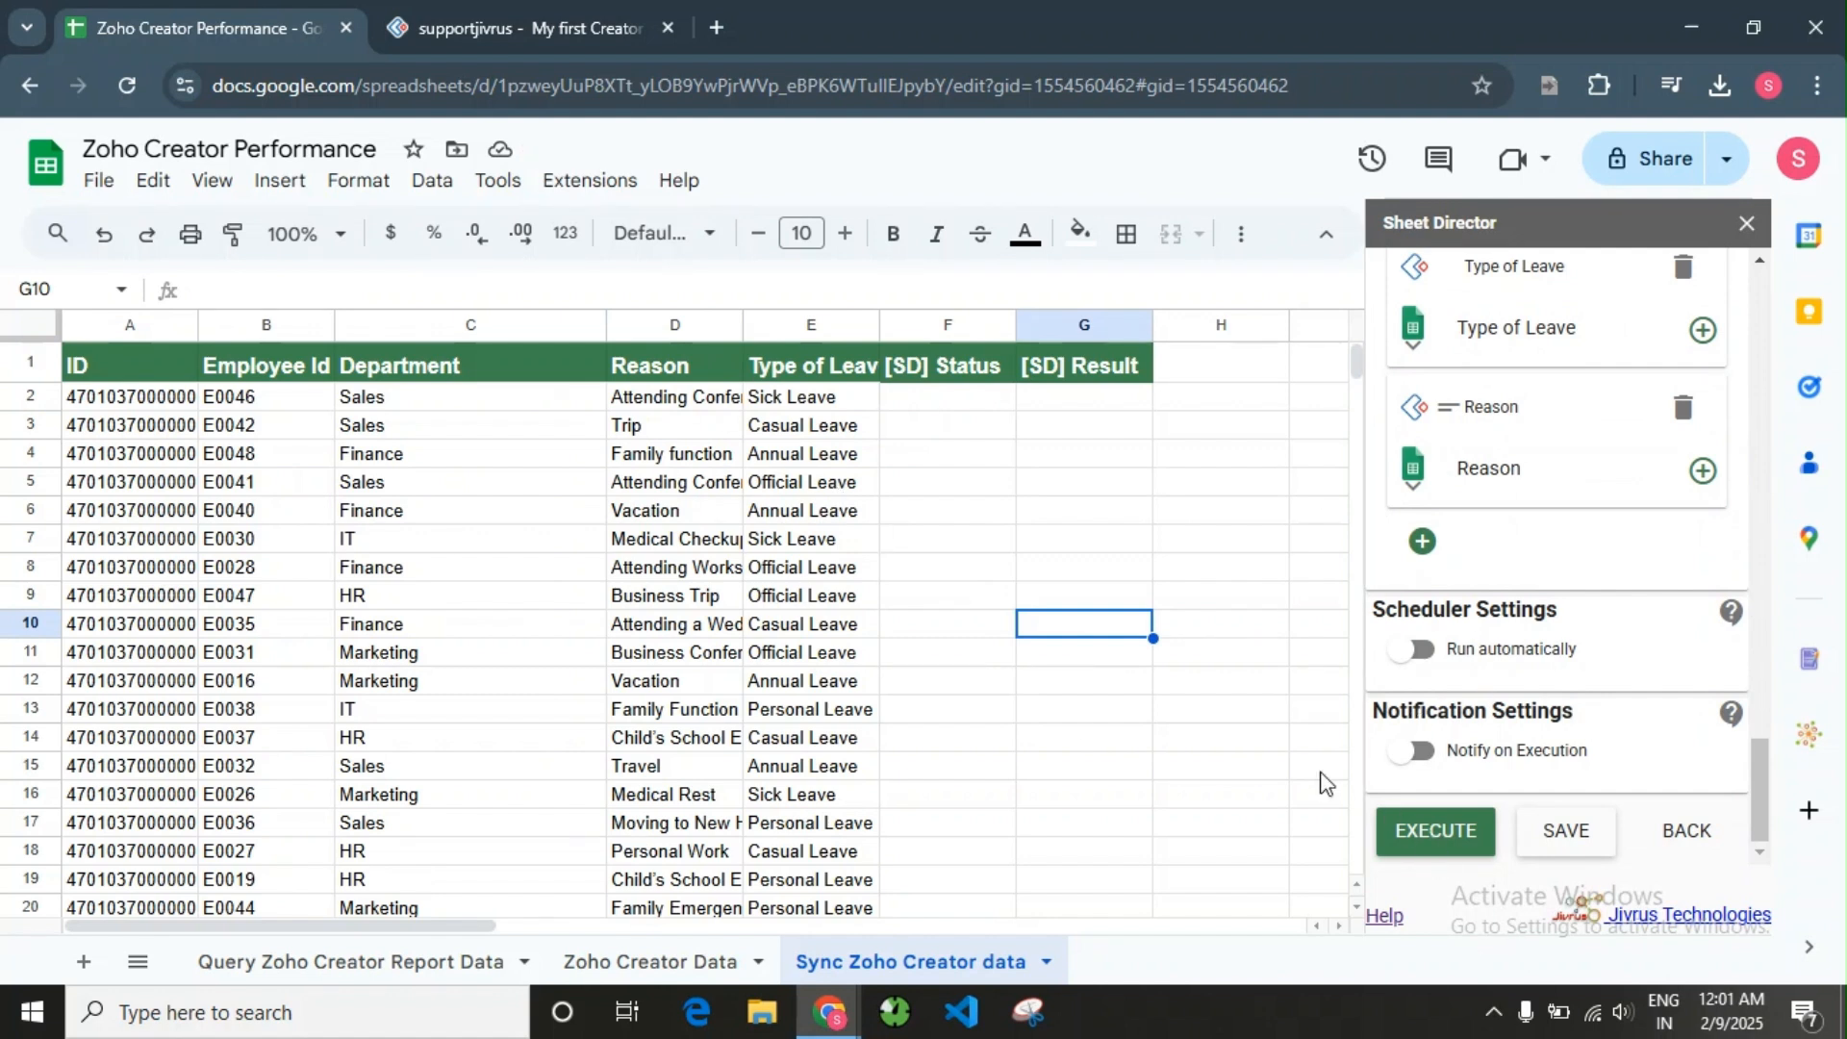
scroll(1525, 734, "up", 12)
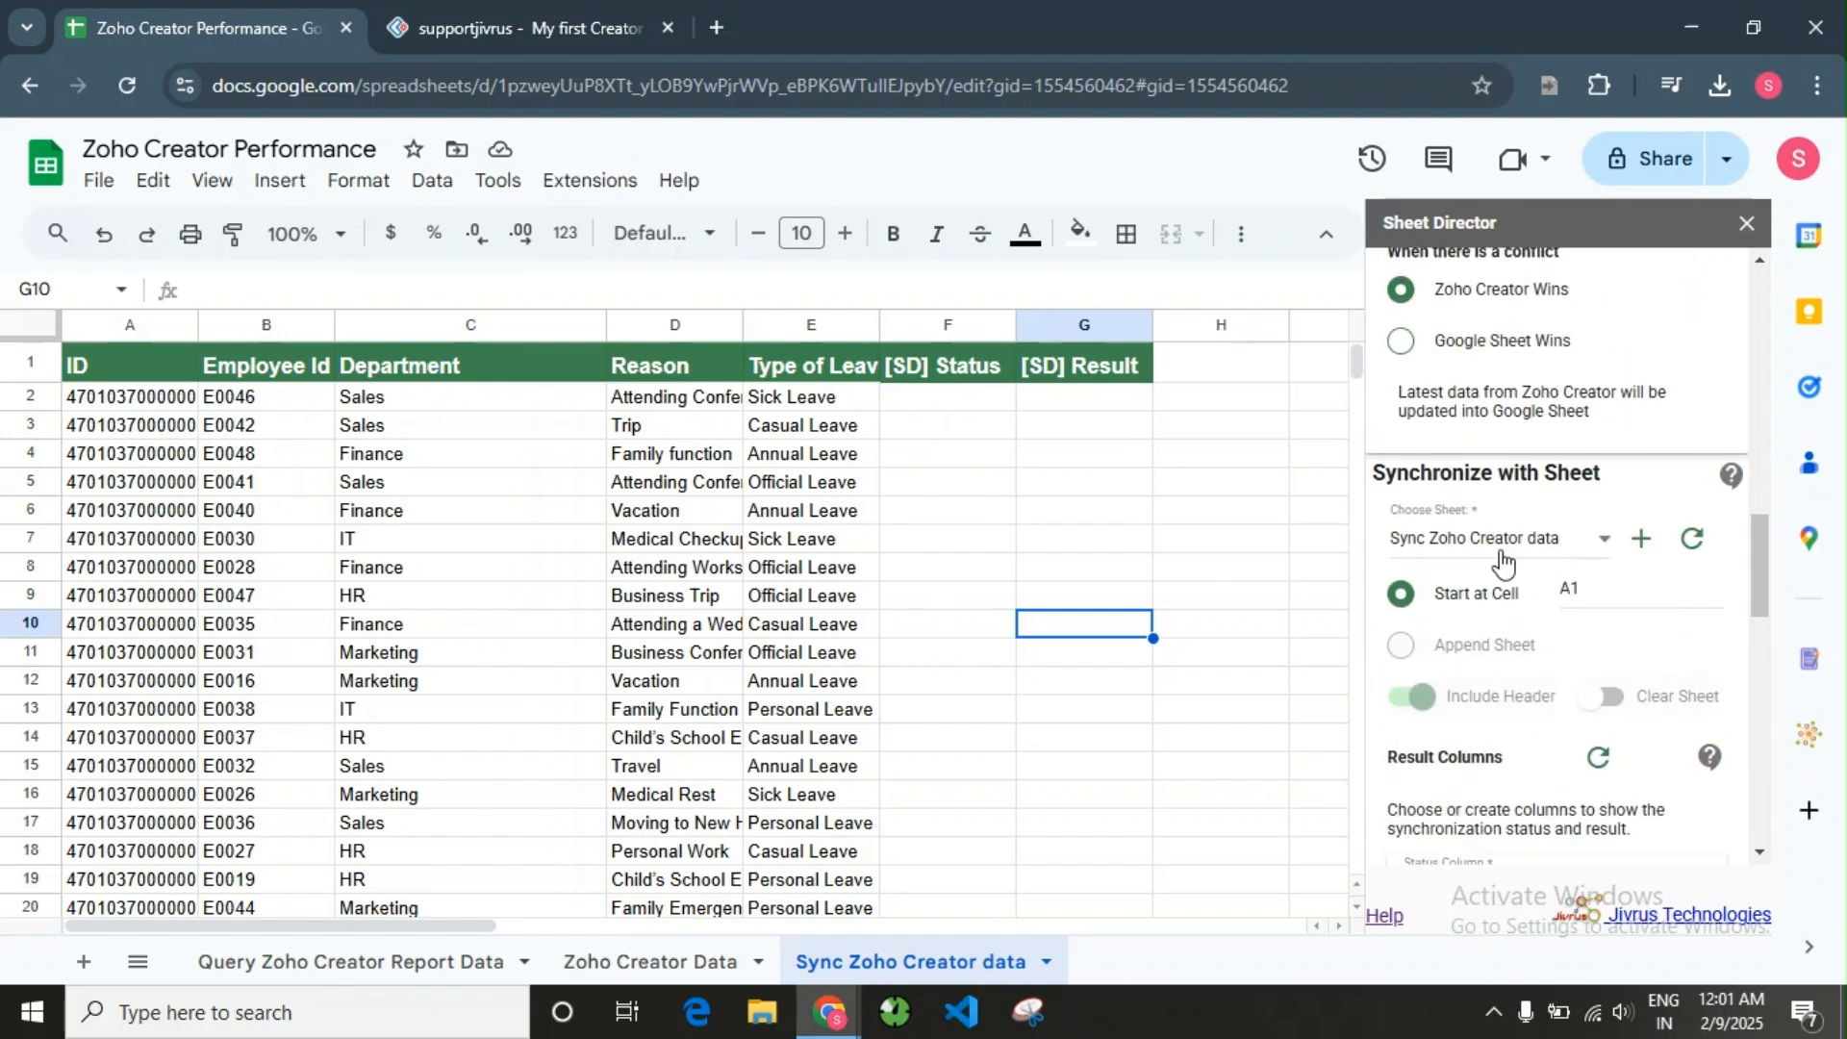
left_click(1604, 593)
left_click_drag(1766, 541, 1763, 859)
left_click(1428, 853)
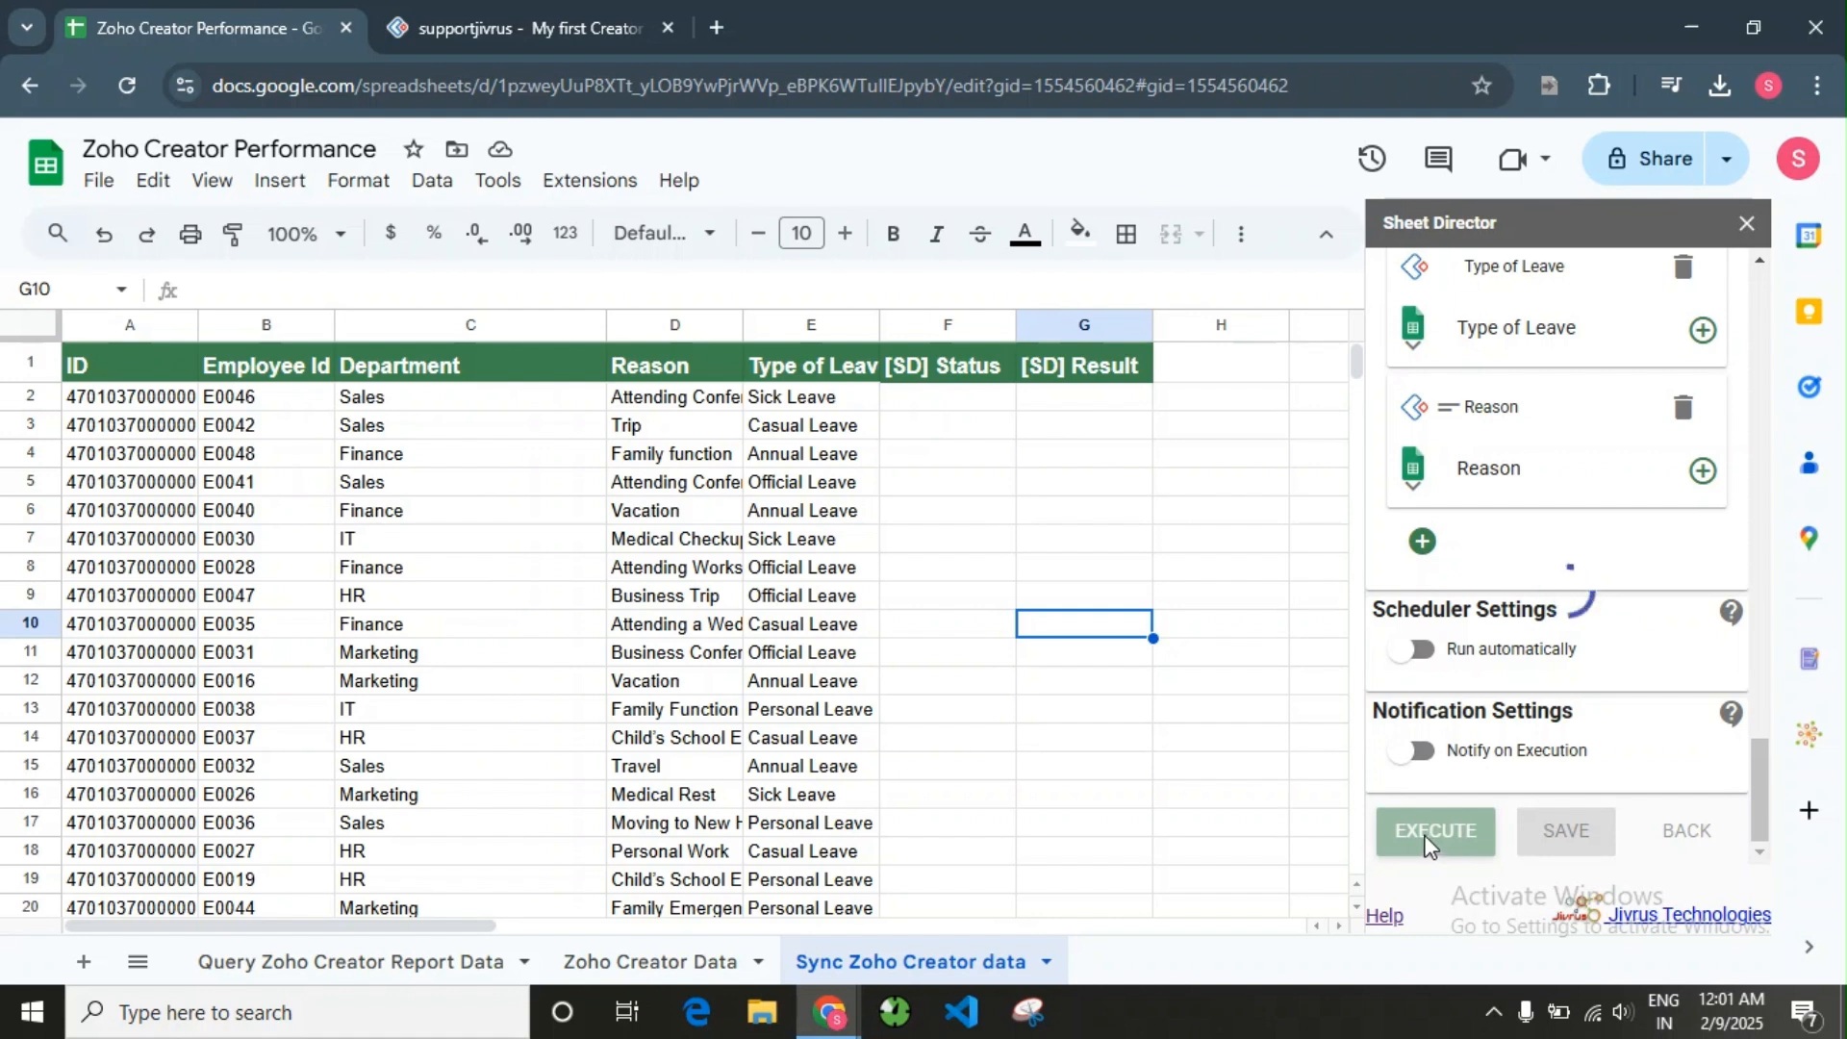
scroll(1412, 829, "down", 4)
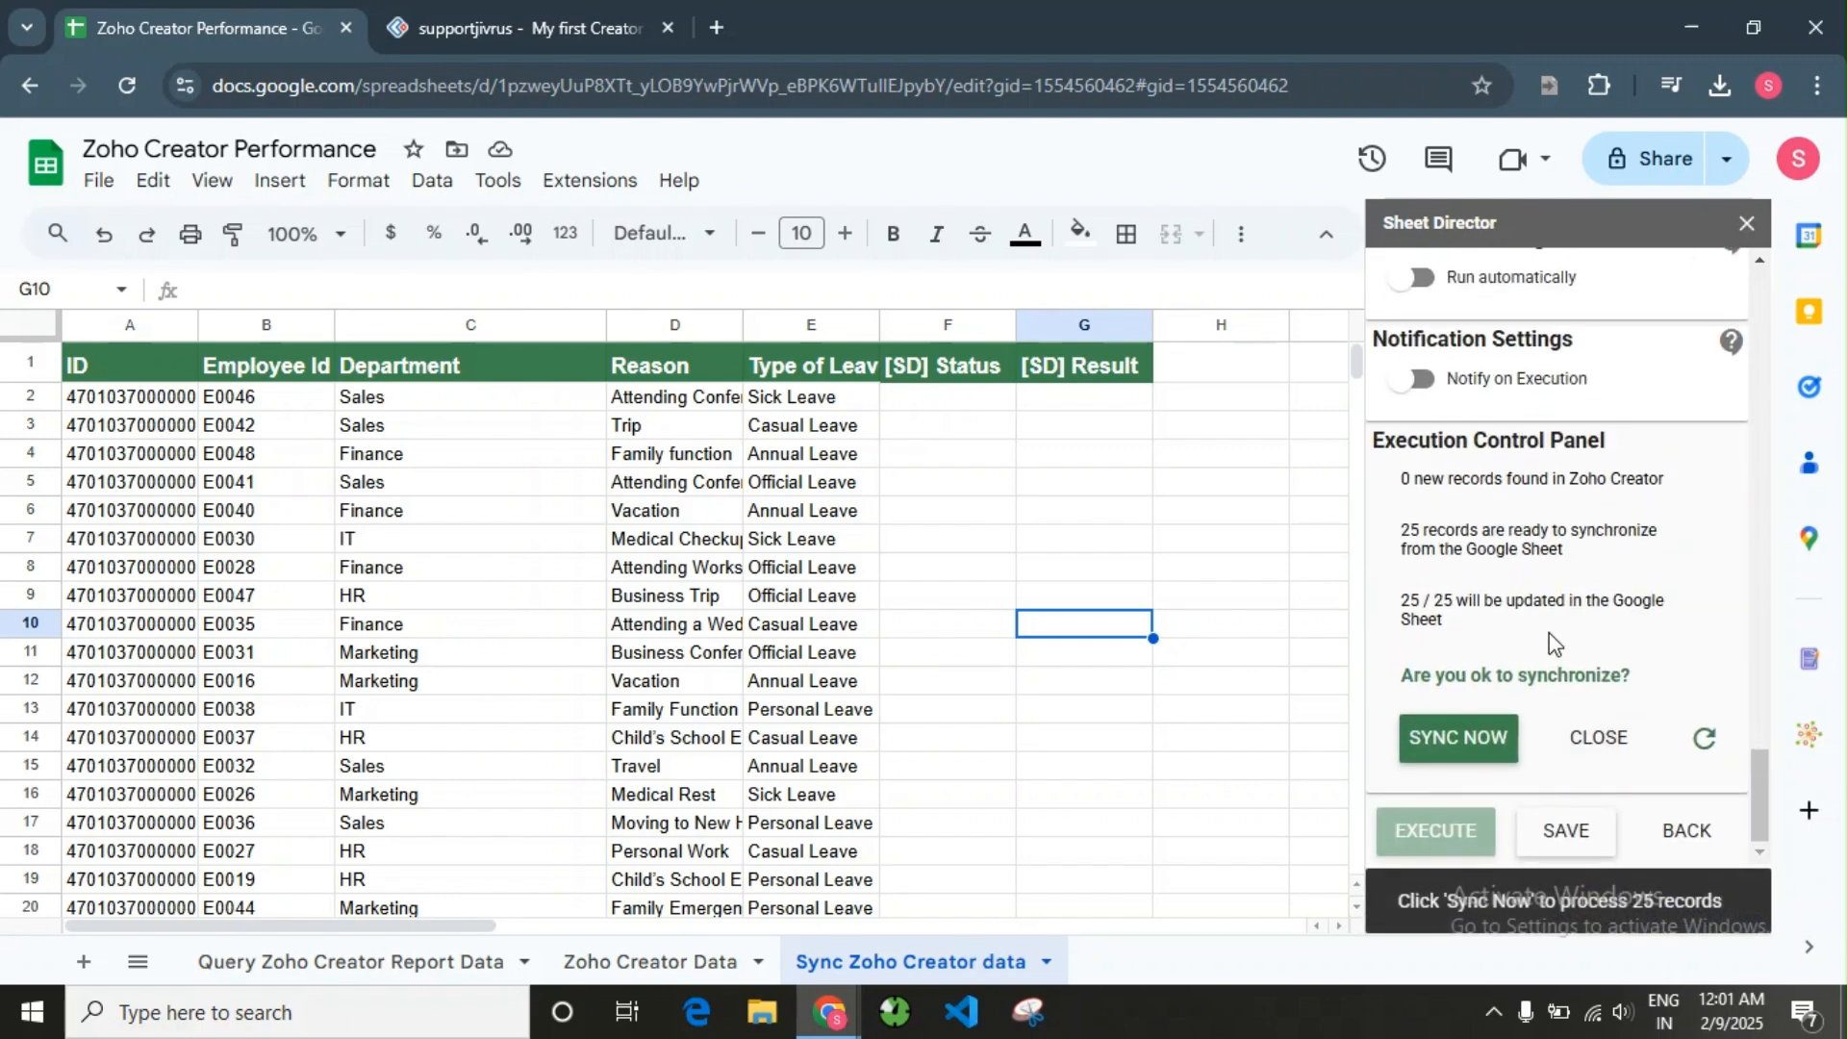
left_click(1485, 736)
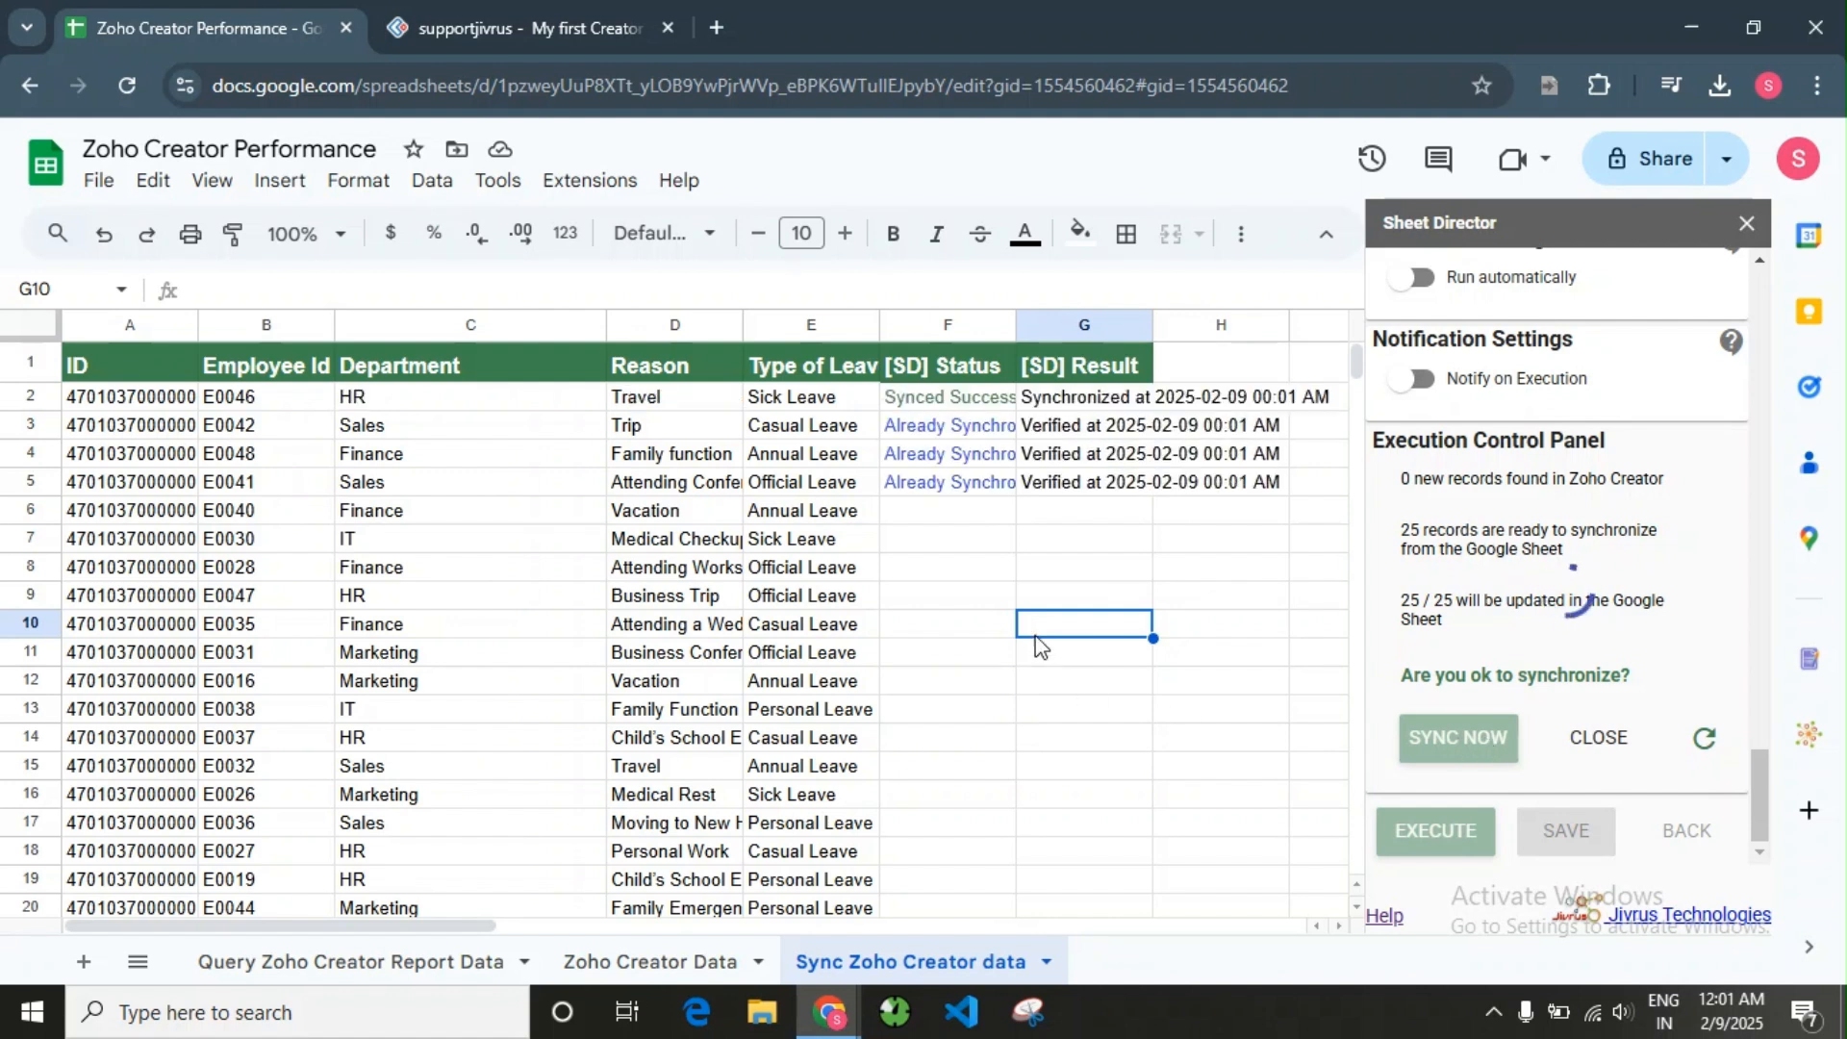
- Inspect the Department and Reason values of row 2 during the synchronization
left_click(409, 402)
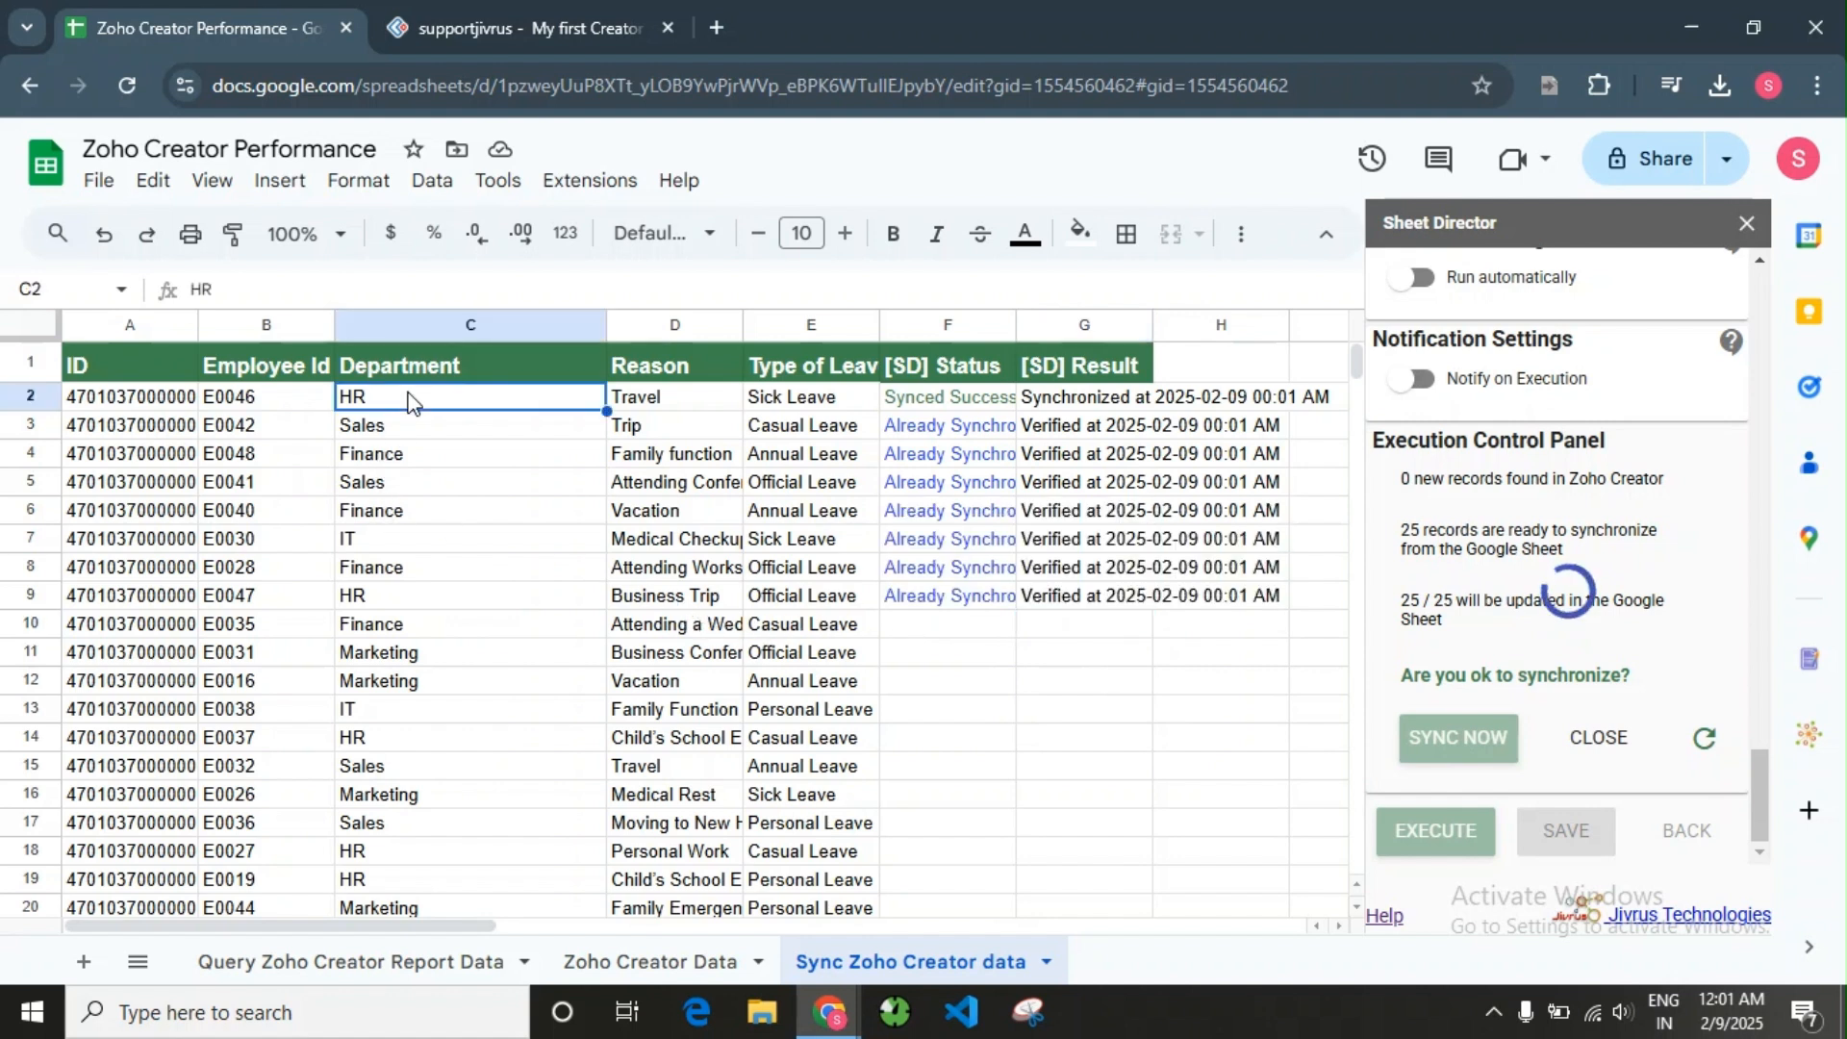
left_click(684, 404)
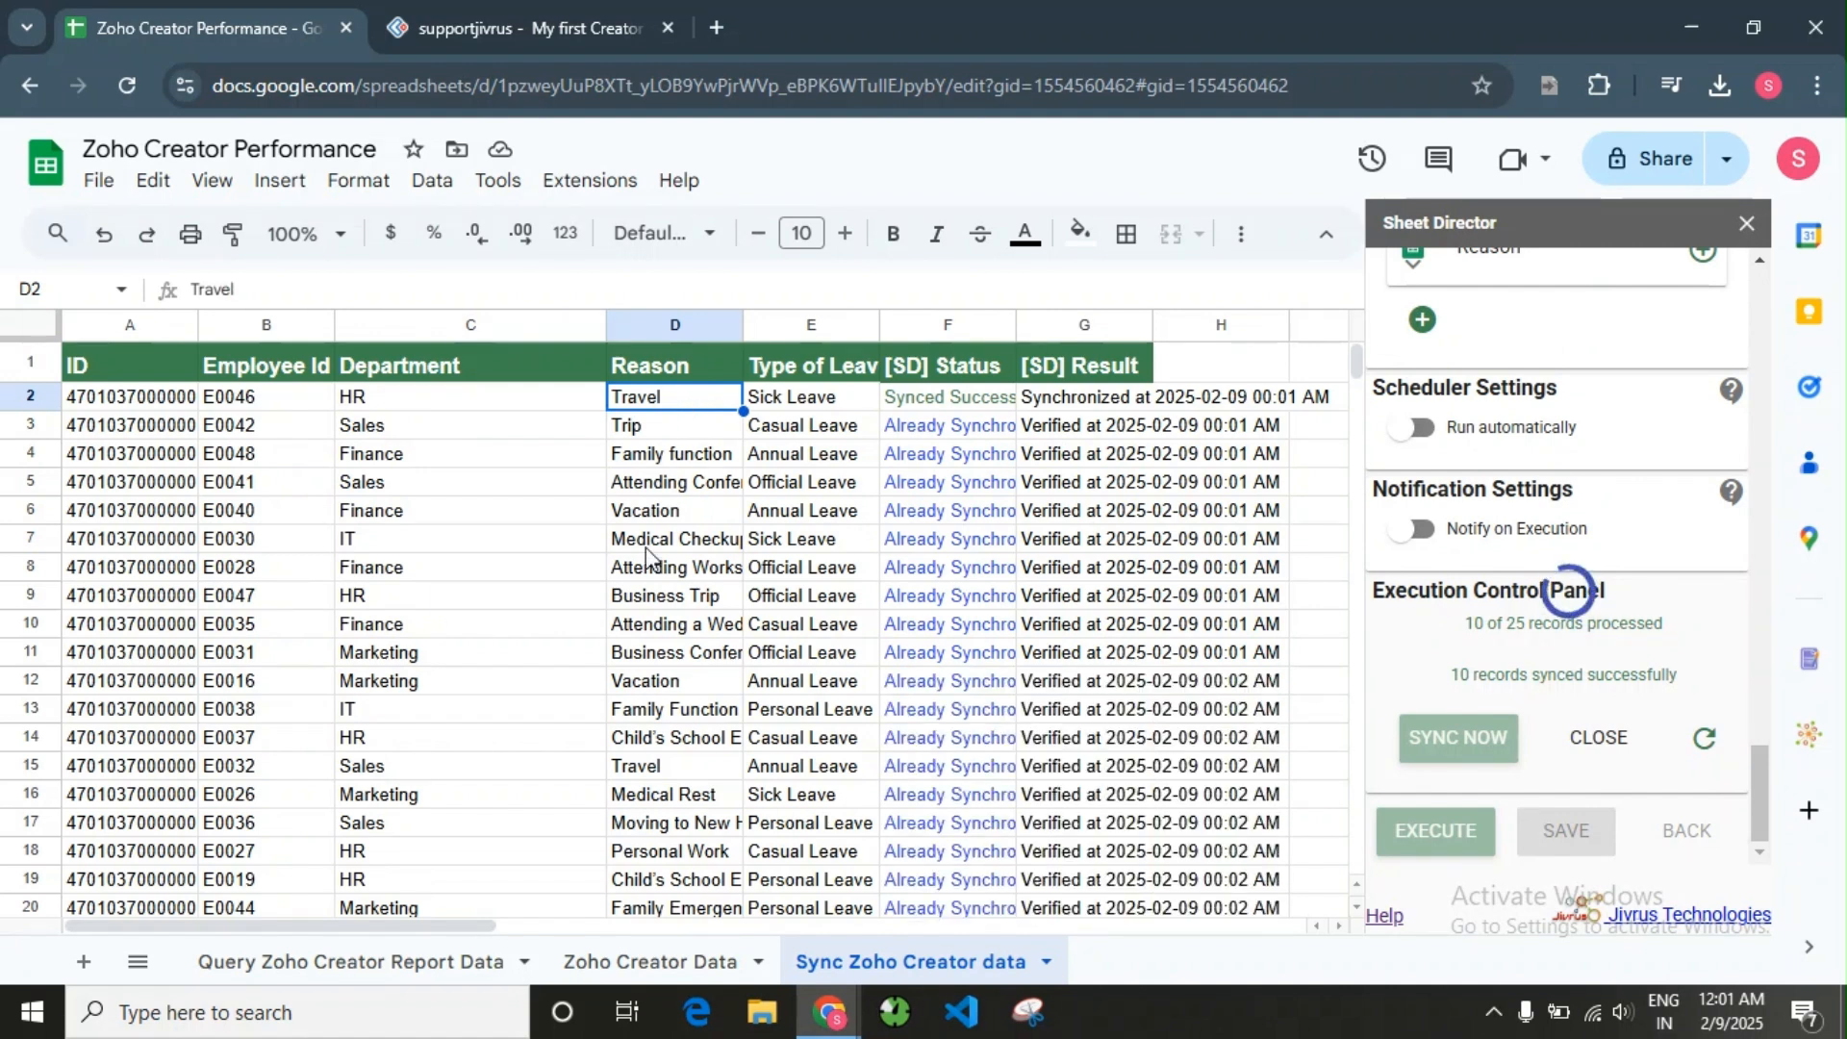
- Add a blank sheet and set it as the synchronization sheet, with B5 as the start cell
scroll(1091, 719, "down", 3)
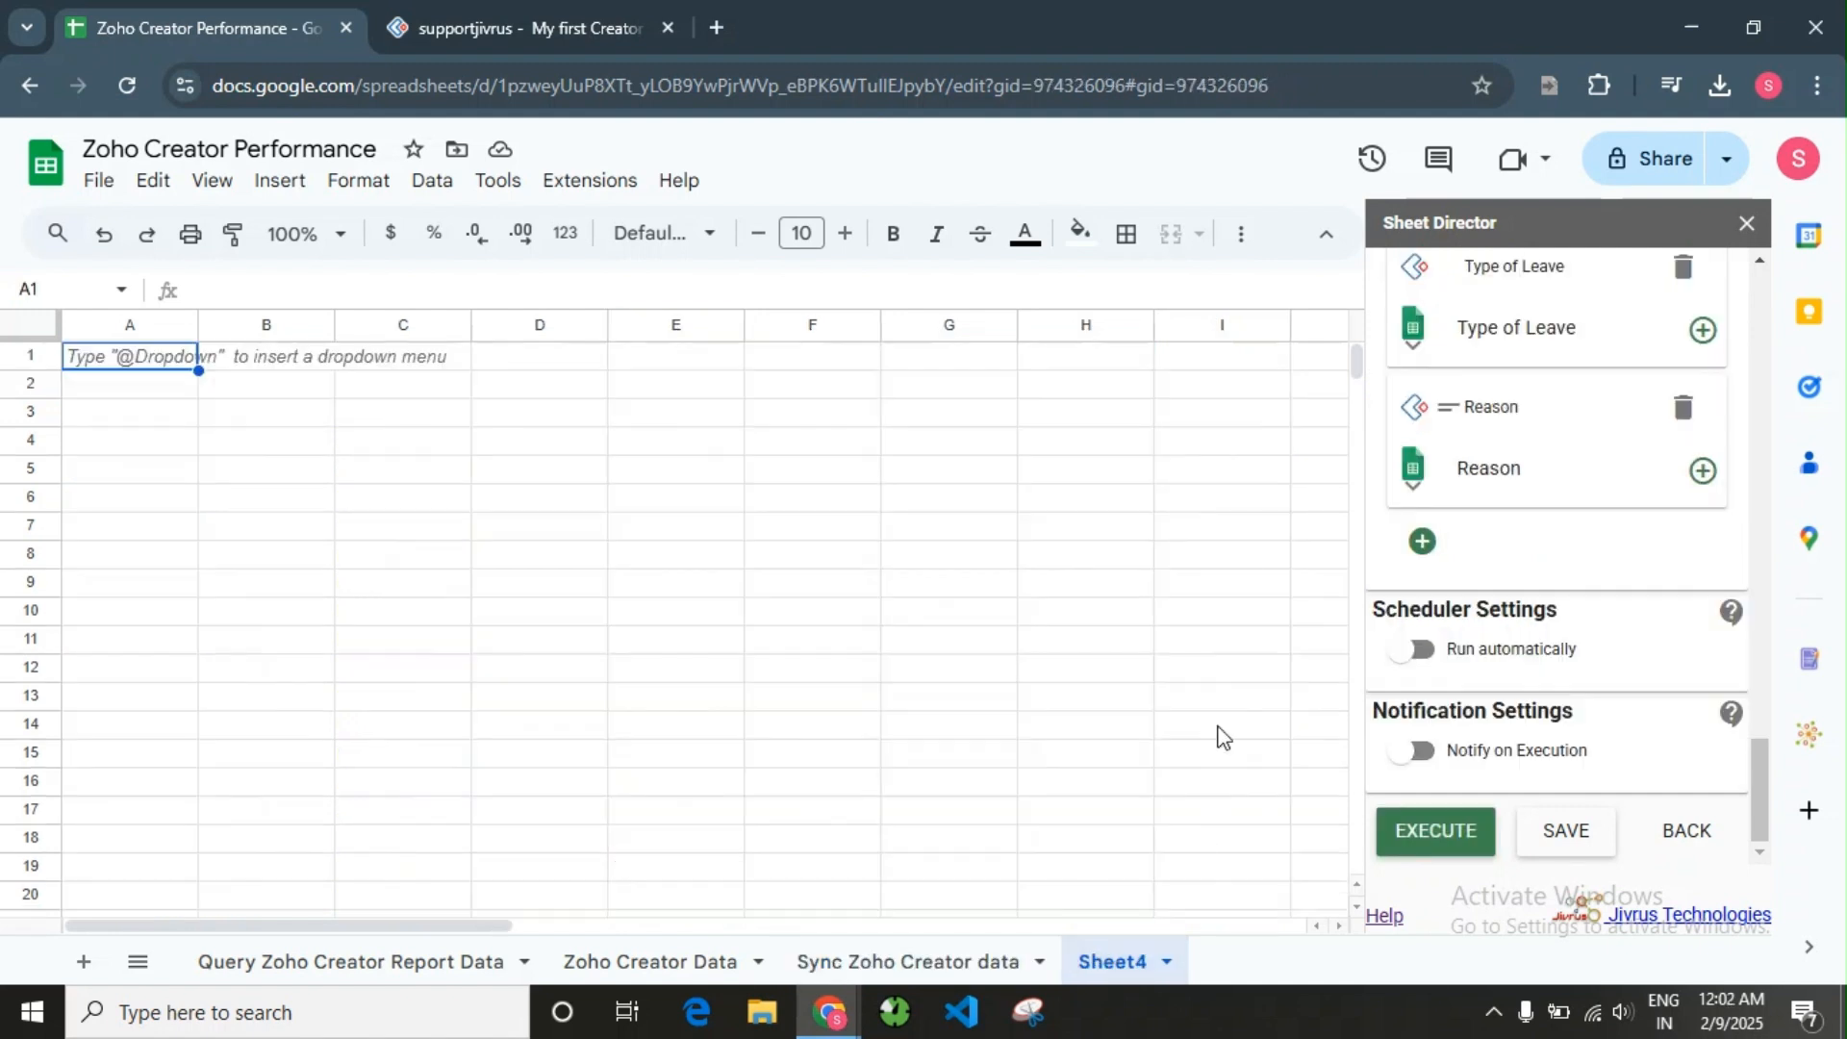
scroll(1635, 687, "up", 10)
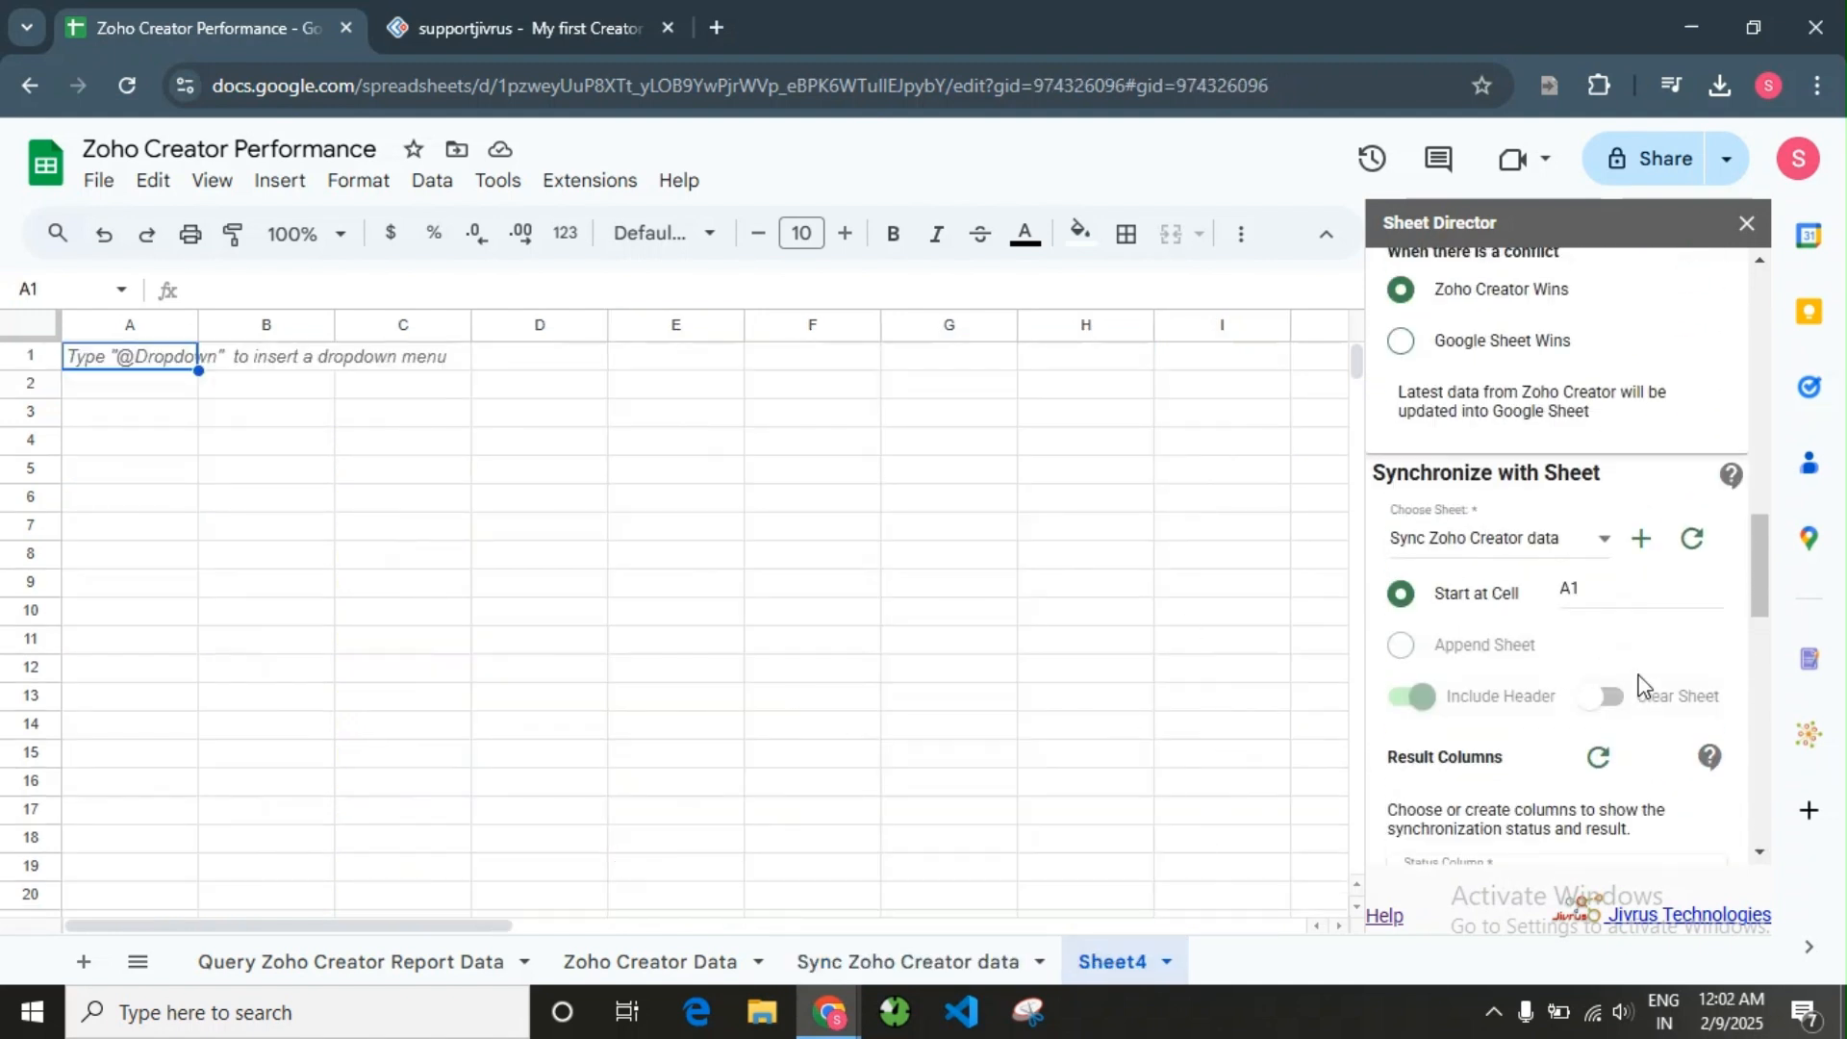
left_click_drag(1589, 592, 1555, 608)
type("B5")
scroll(1551, 606, "down", 4)
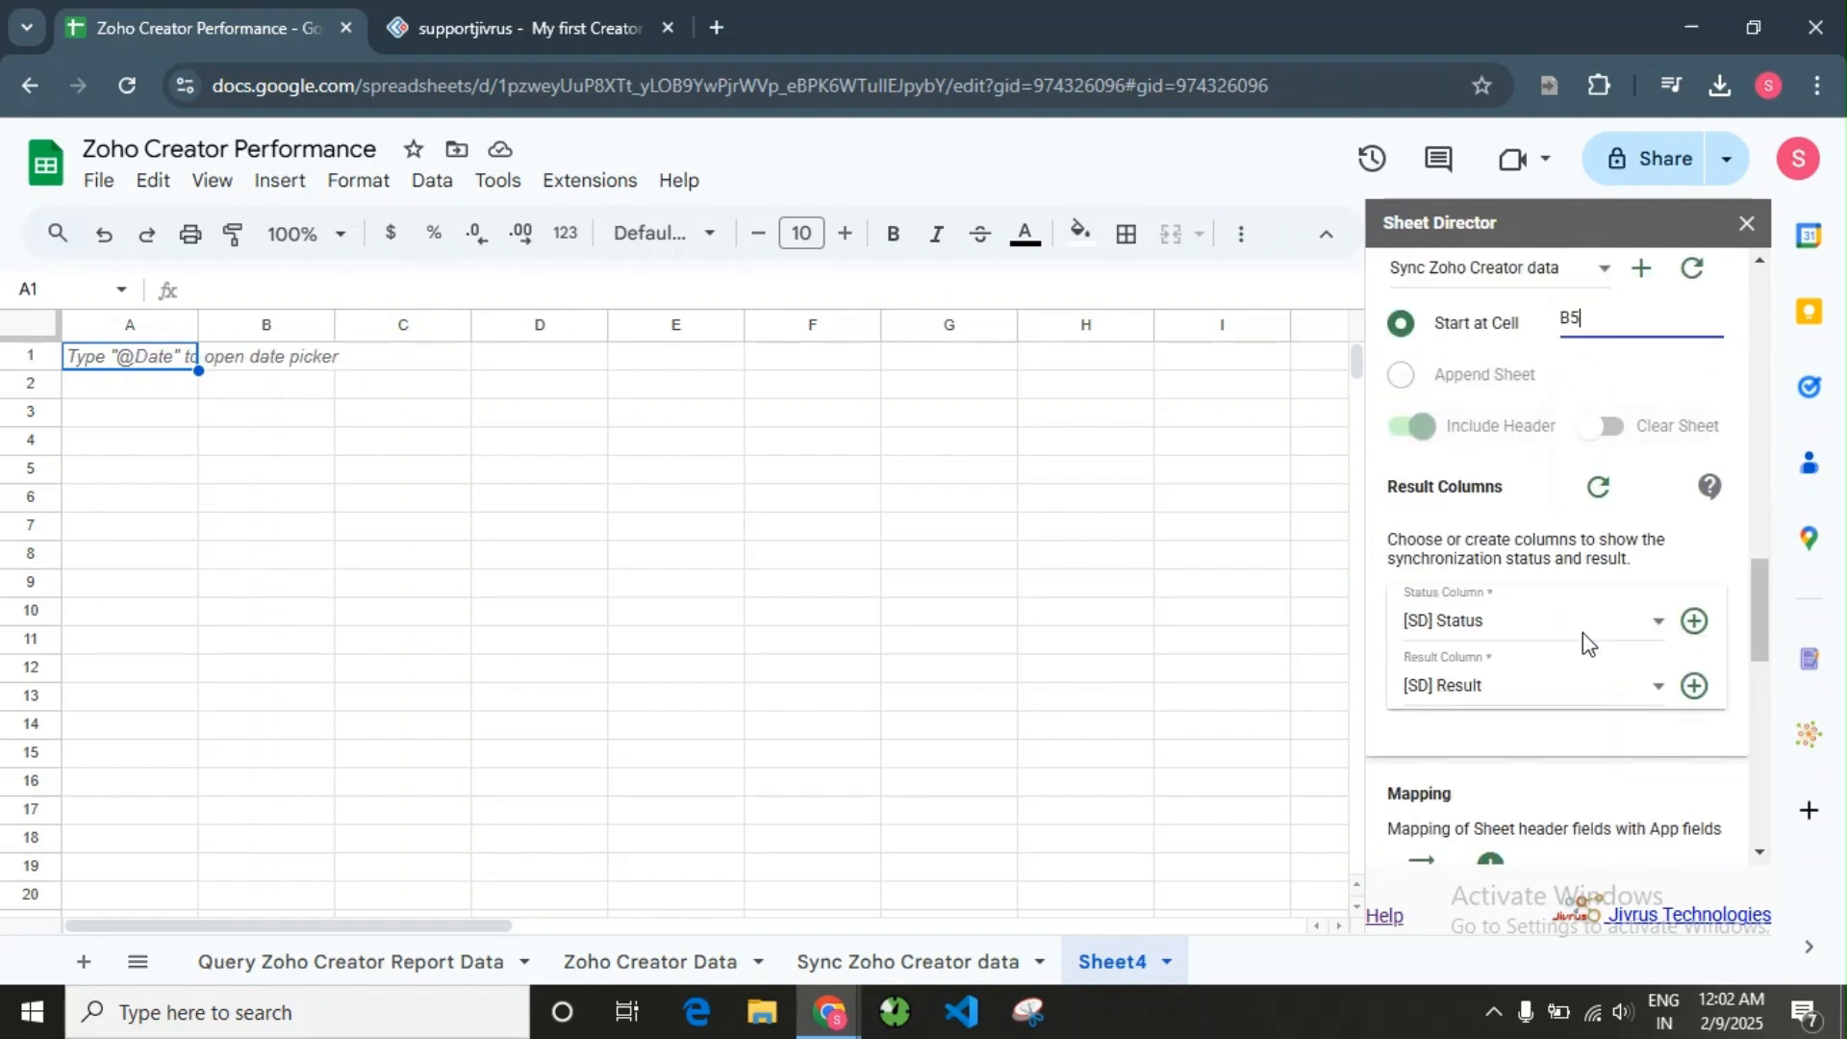
scroll(1577, 615, "up", 4)
left_click(1692, 543)
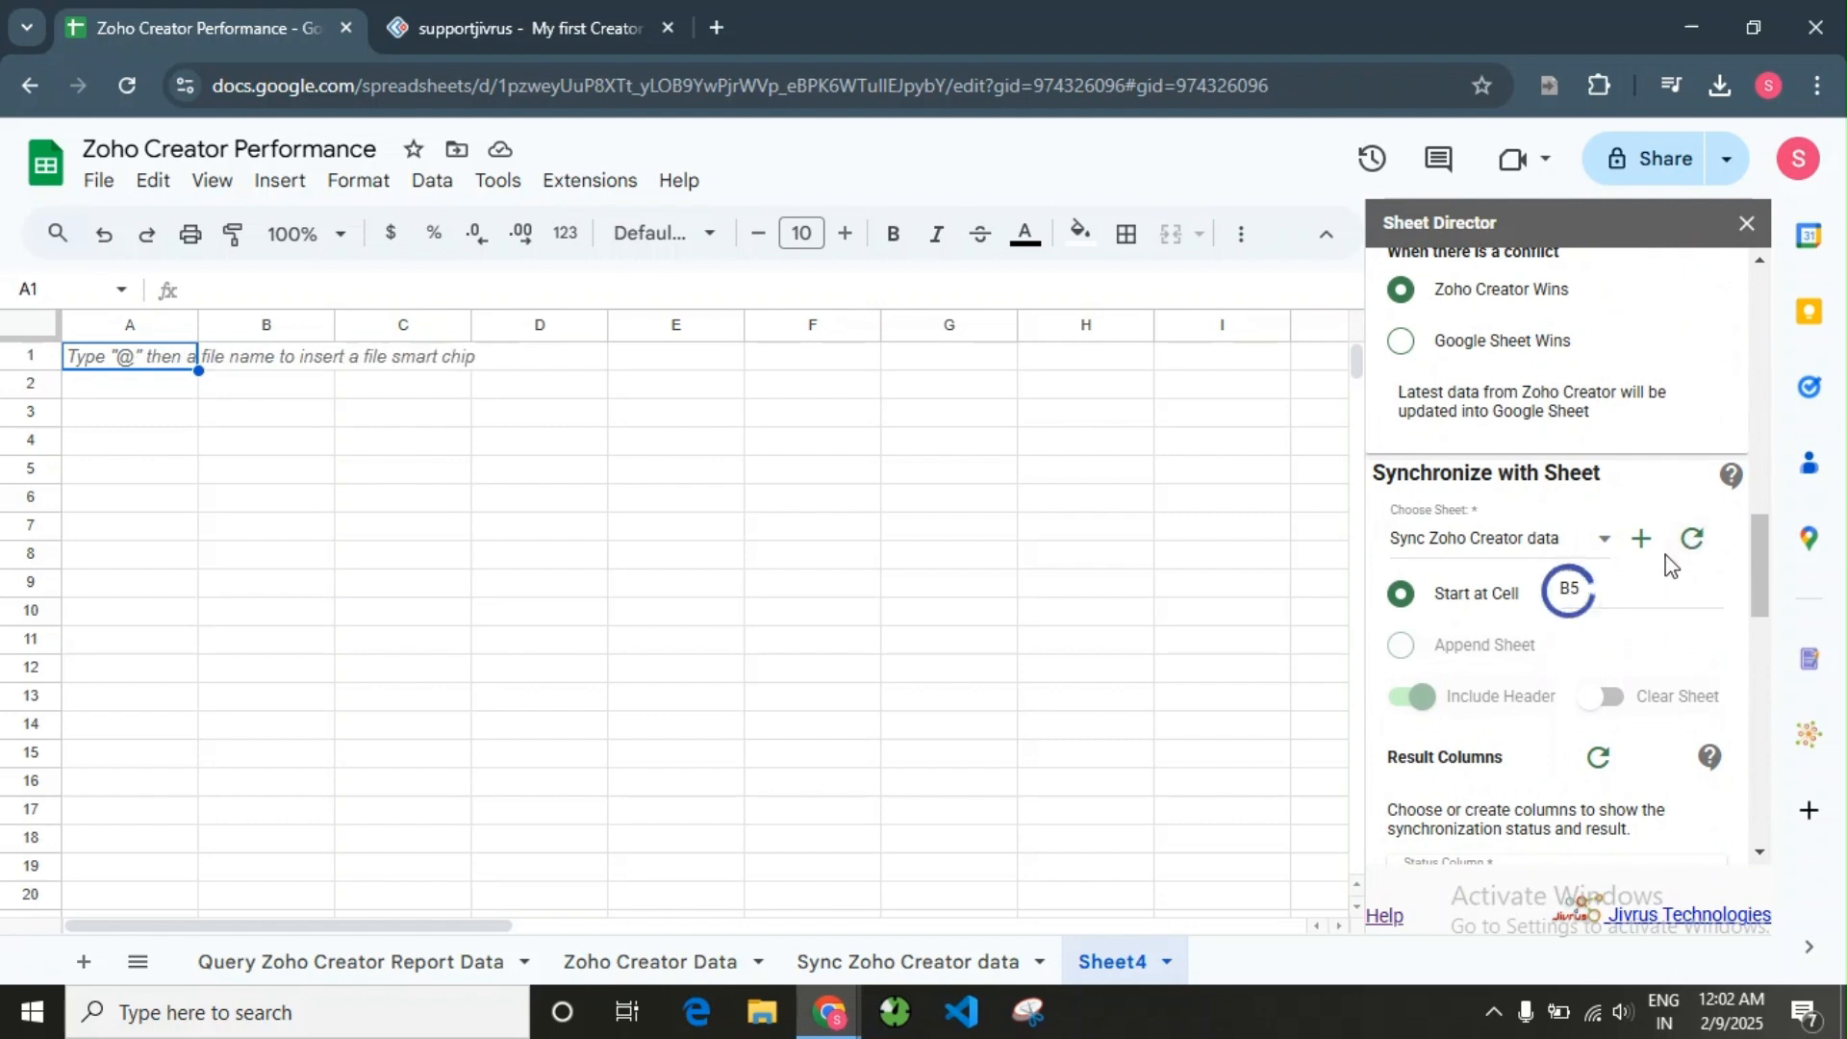
left_click(1549, 544)
left_click(1532, 610)
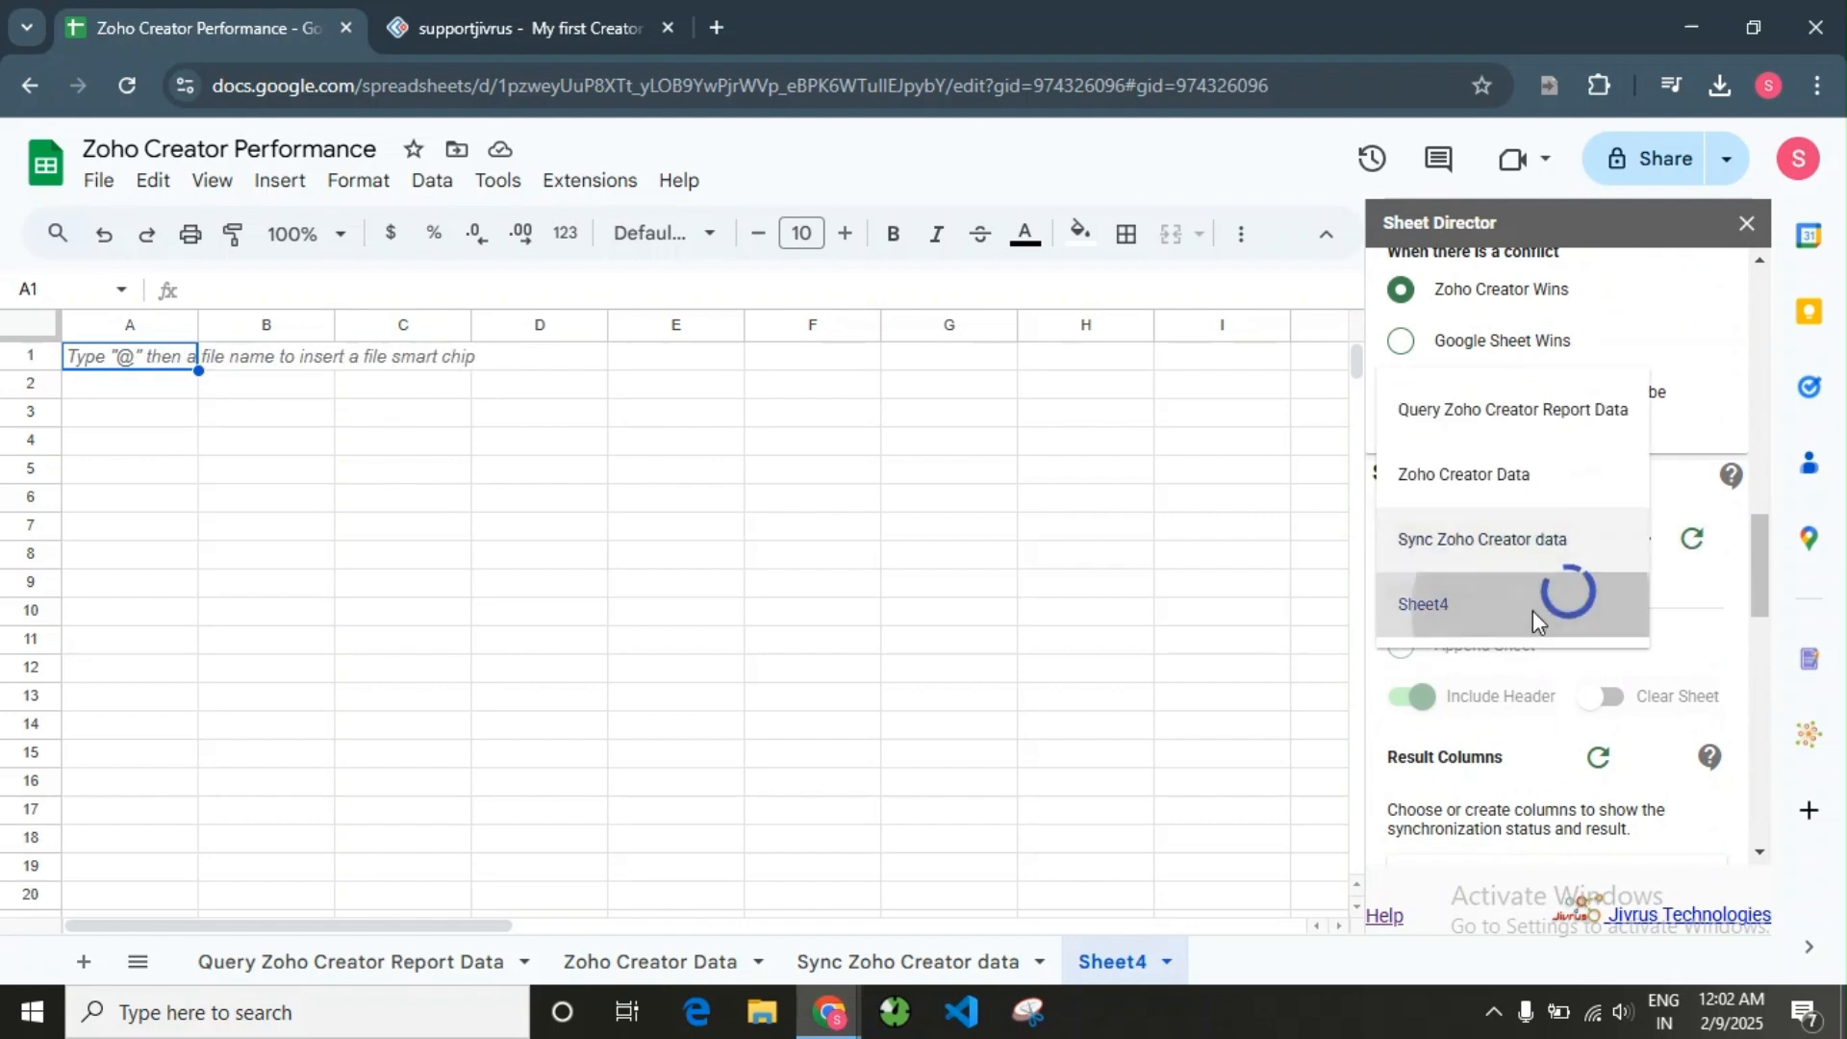
- Dismiss the missing-headers message, execute the request, and get the Zoho Creator records into the empty Sheet4
scroll(1587, 687, "down", 5)
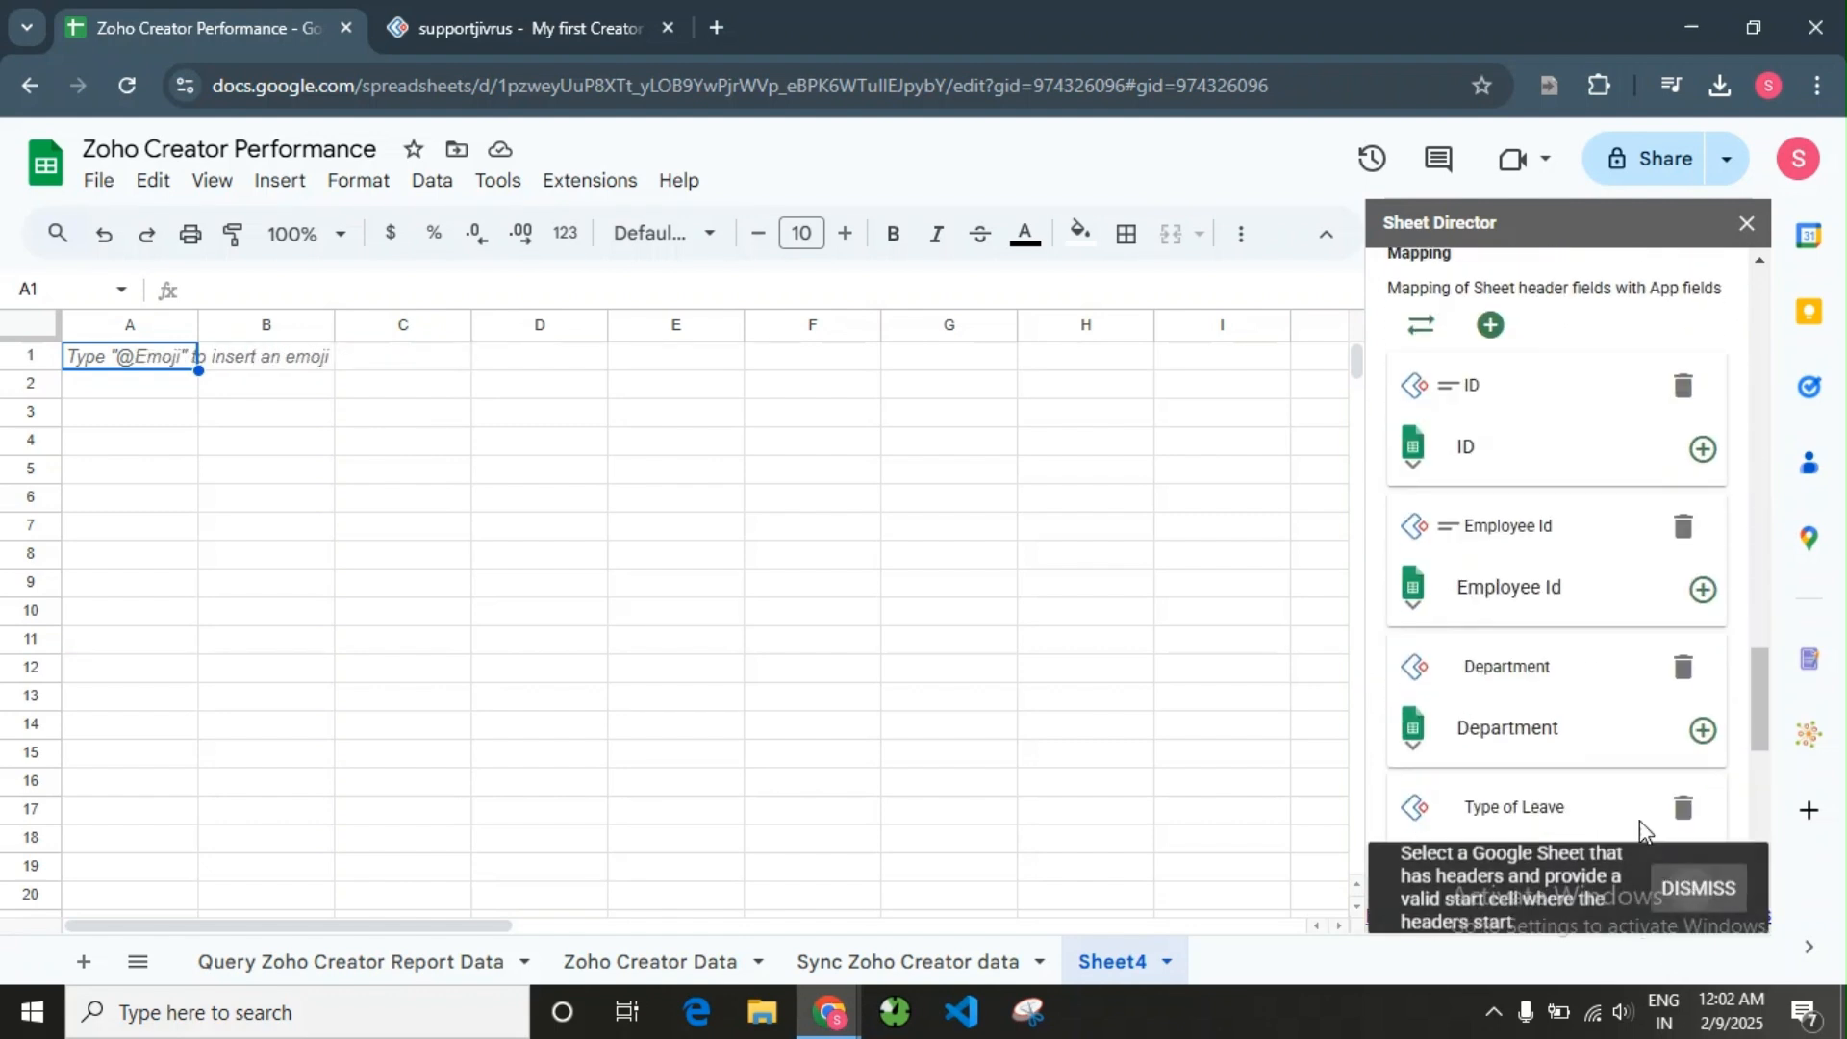
left_click(1696, 894)
scroll(1504, 806, "down", 5)
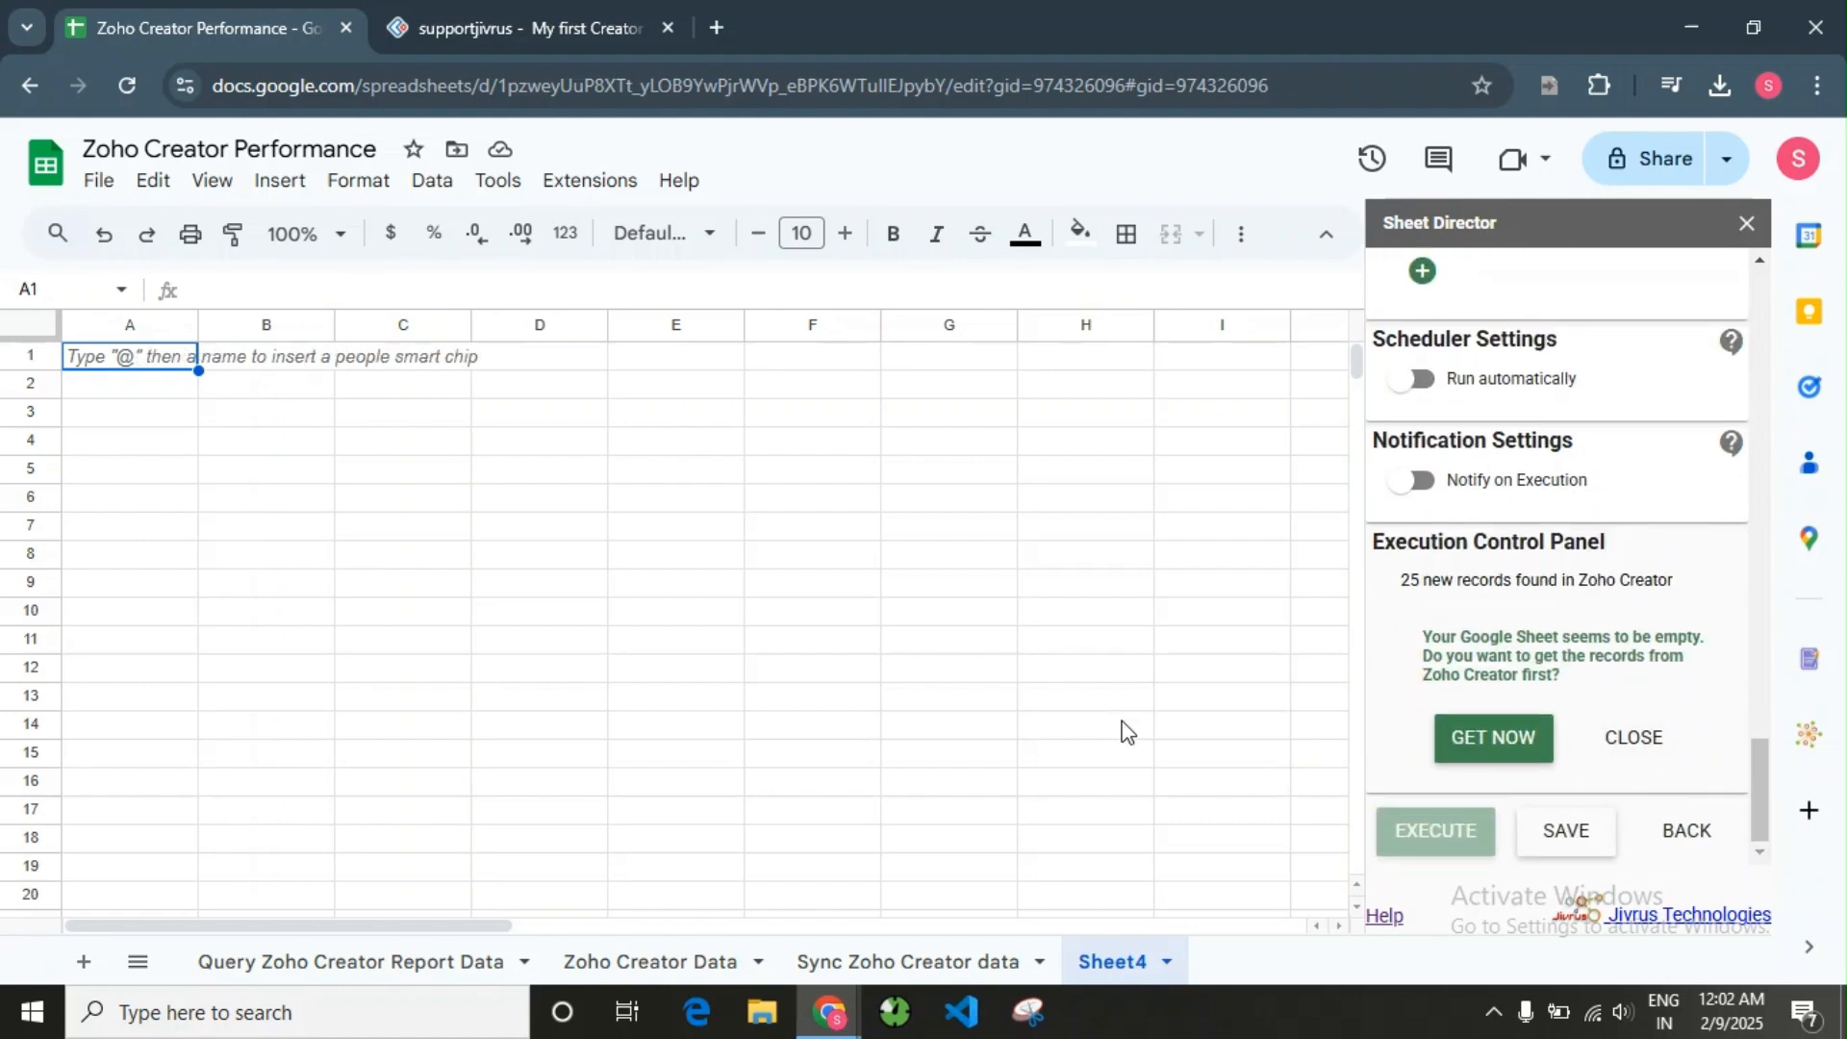
left_click(1457, 737)
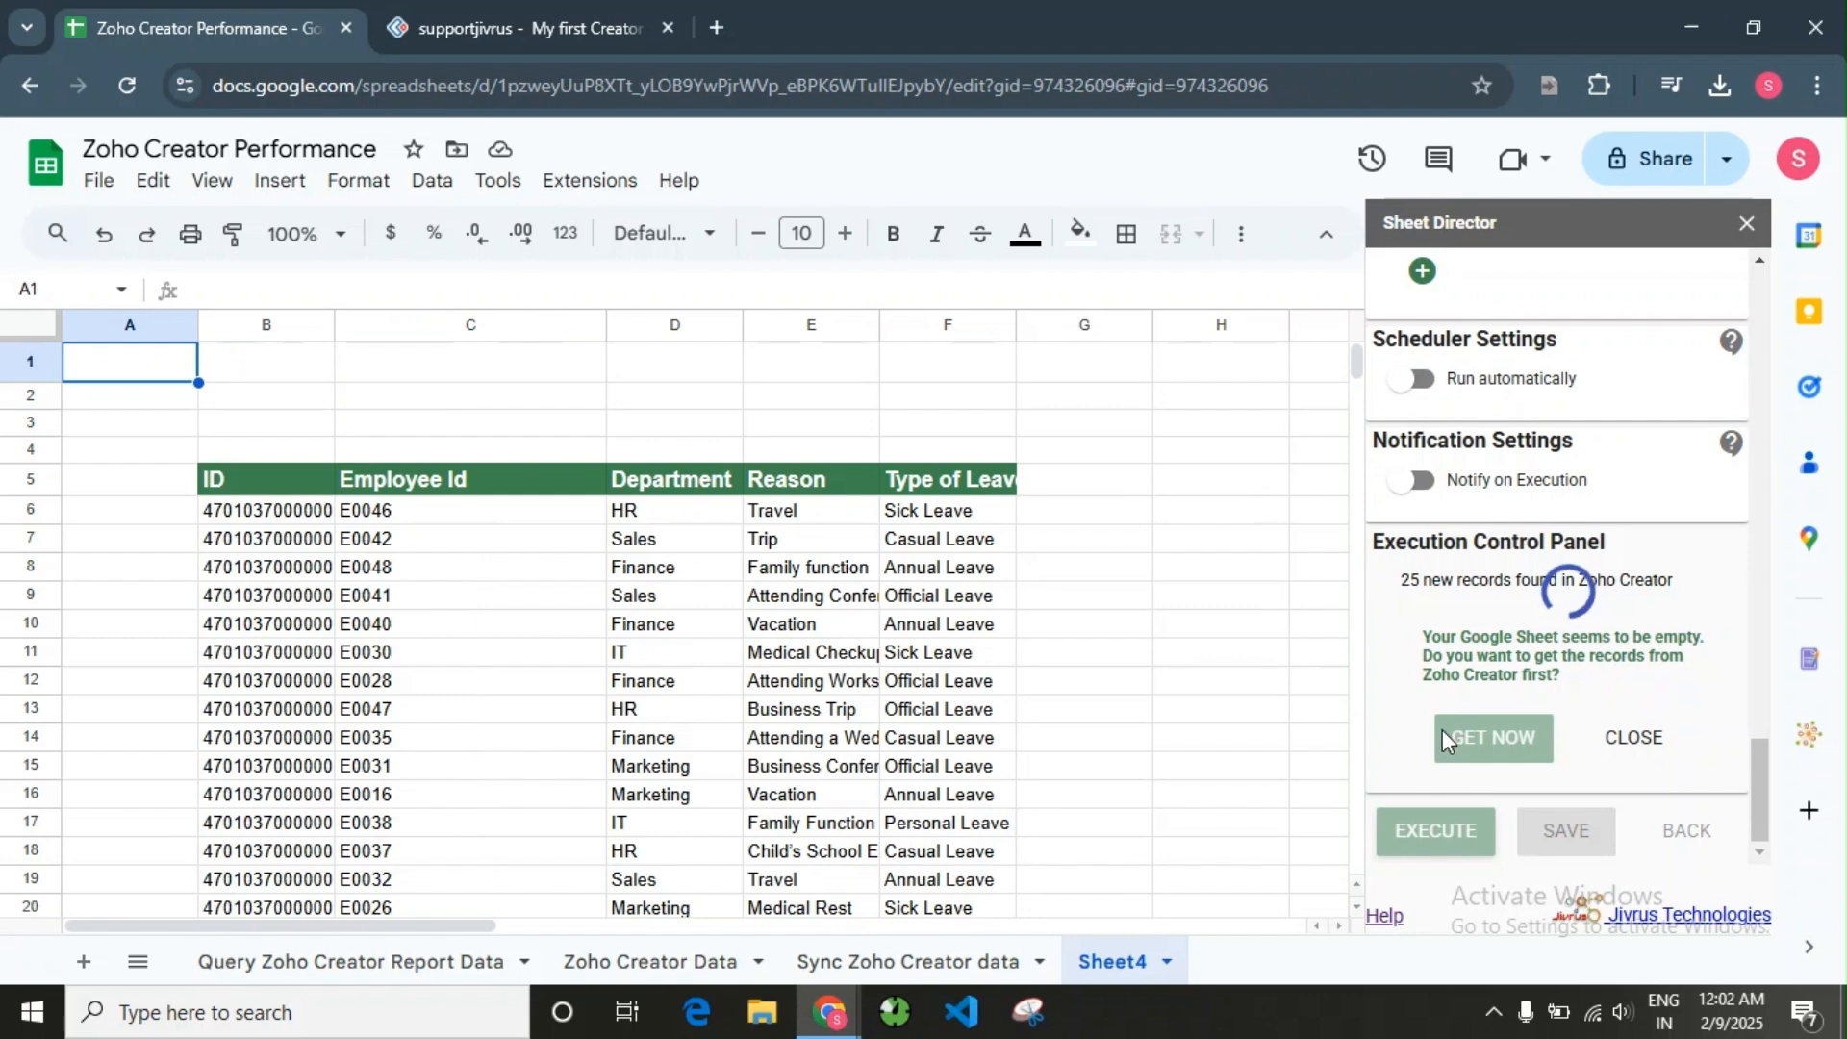
- Create the [SD] Status and [SD] Result columns in Sheet4 and synchronize its records with Zoho Creator
scroll(1608, 705, "up", 15)
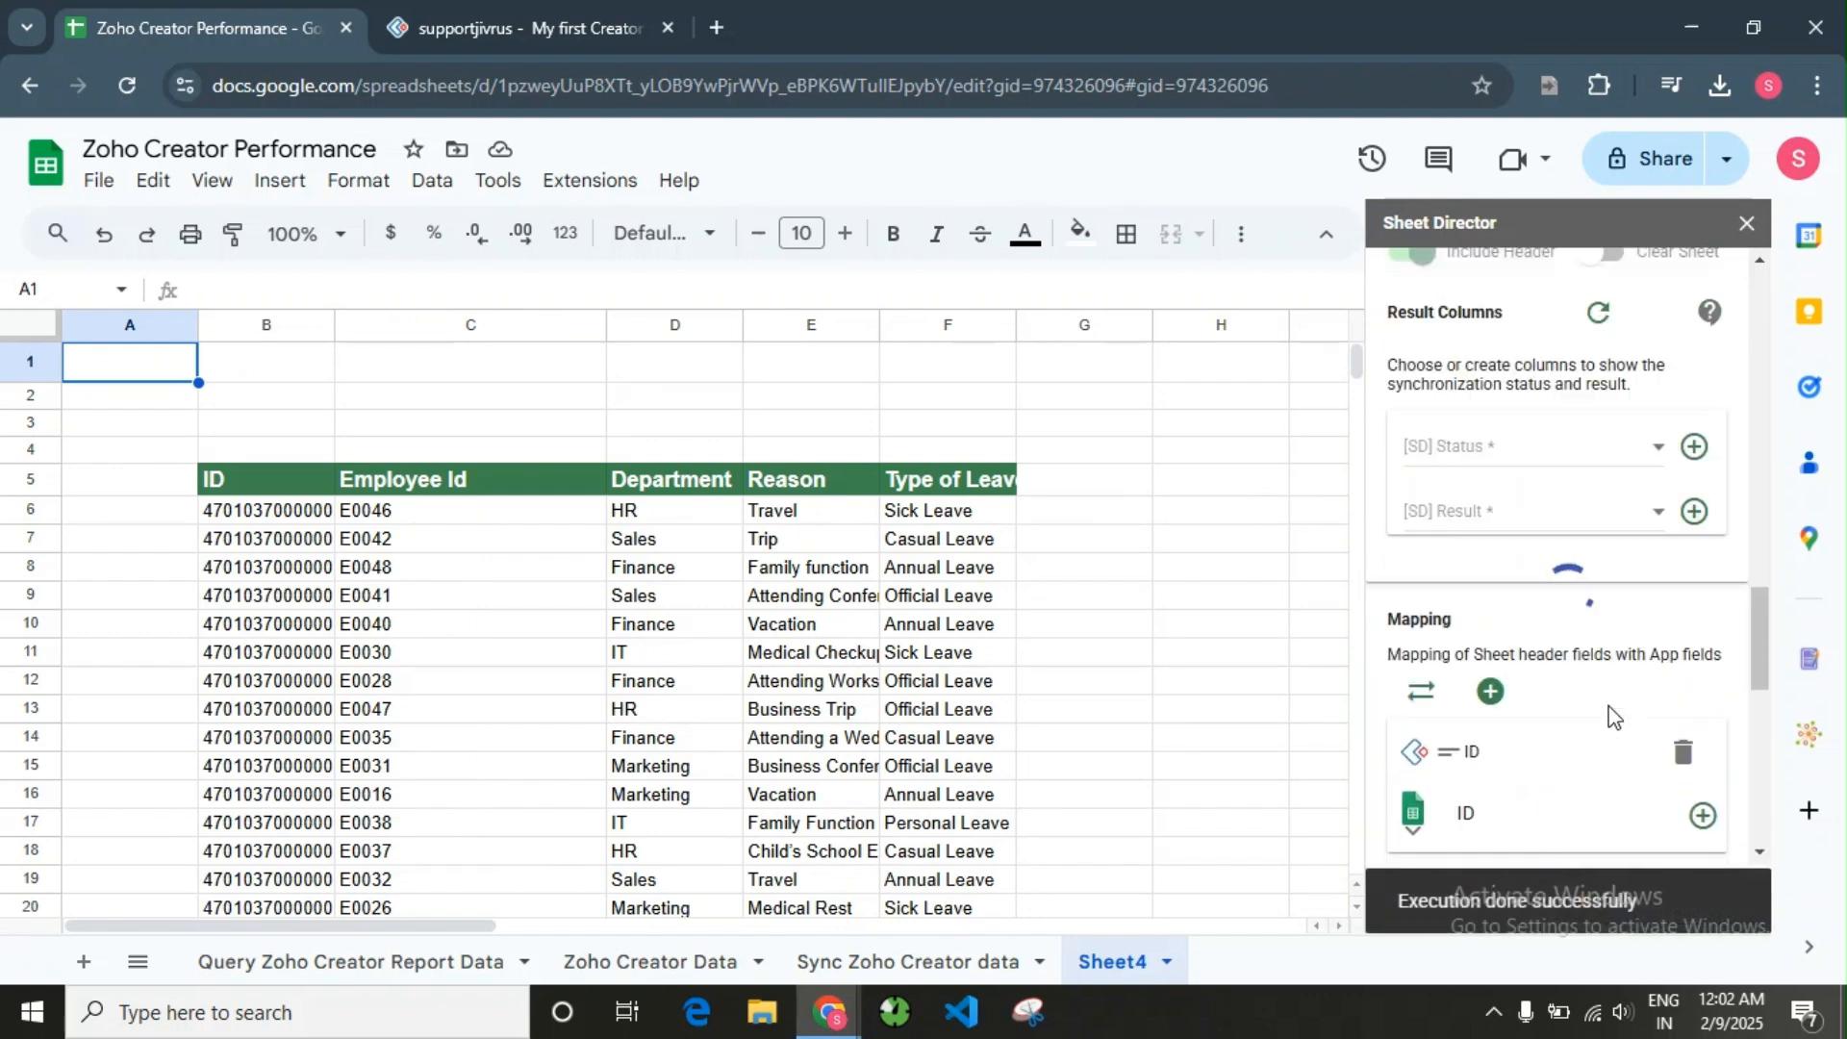
left_click(1694, 632)
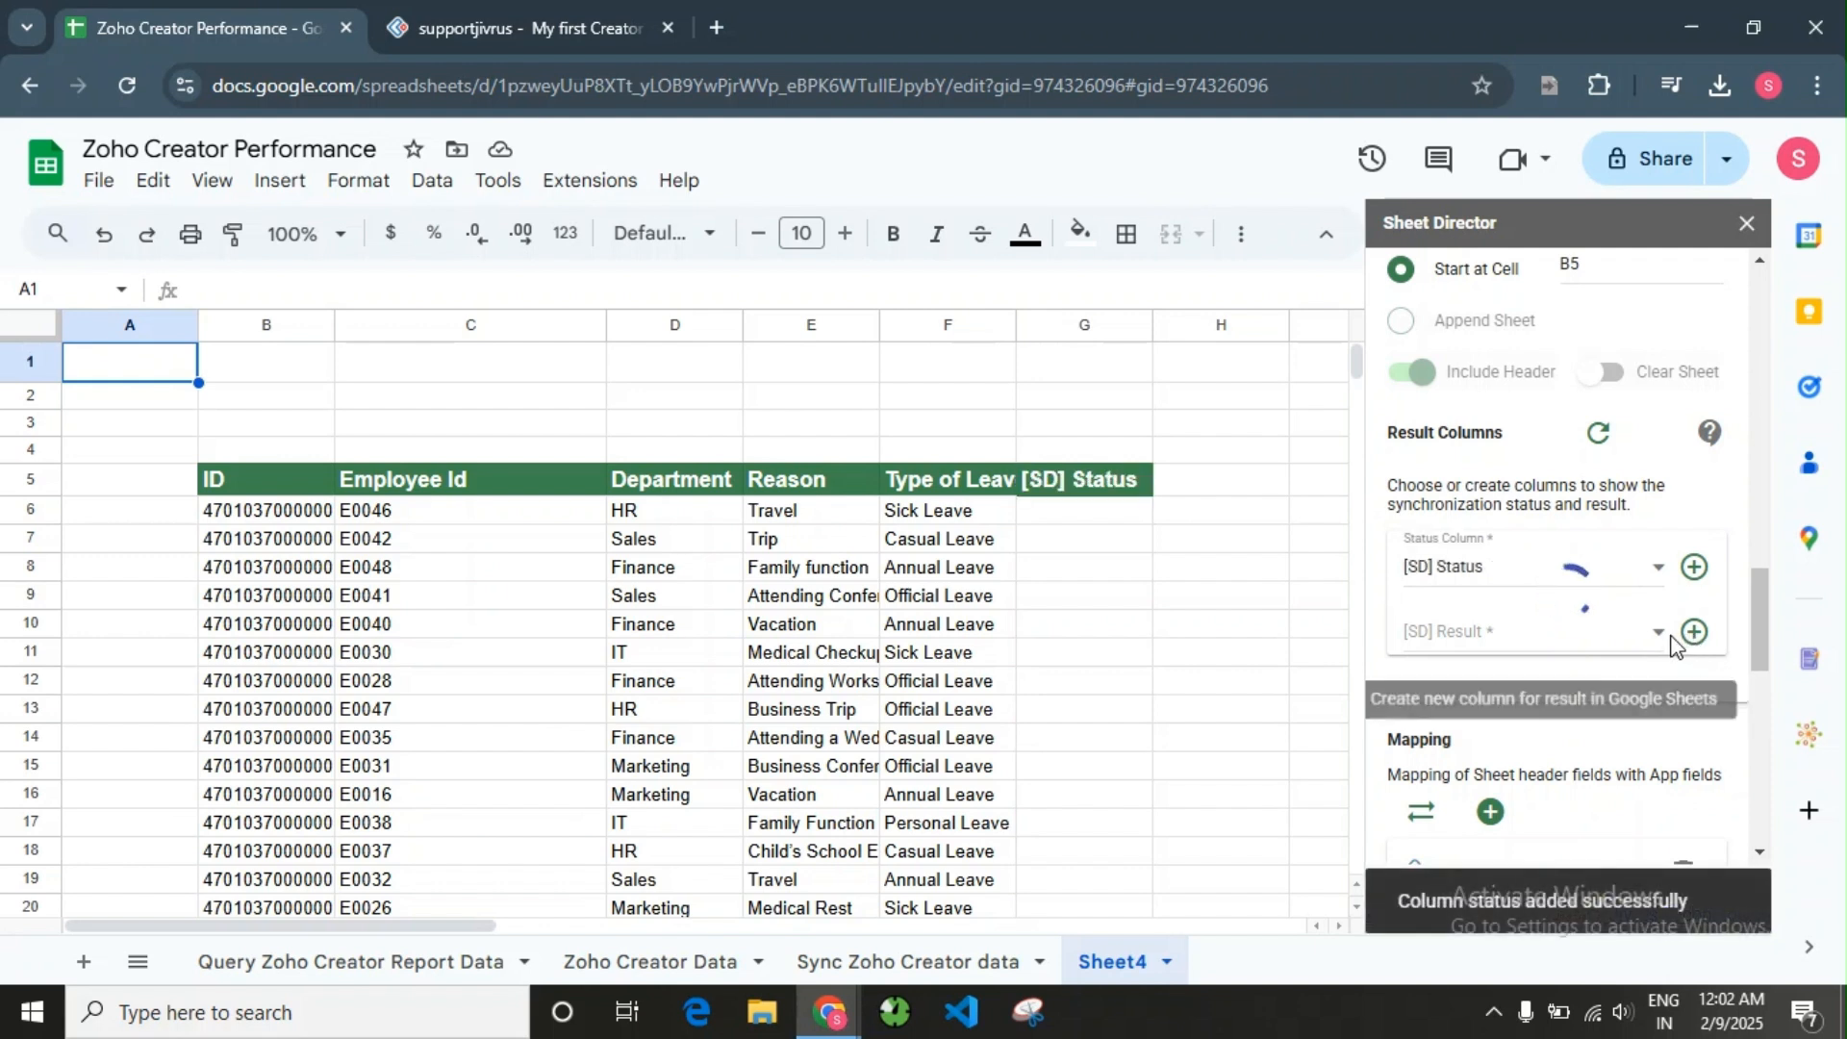
scroll(1520, 615, "down", 10)
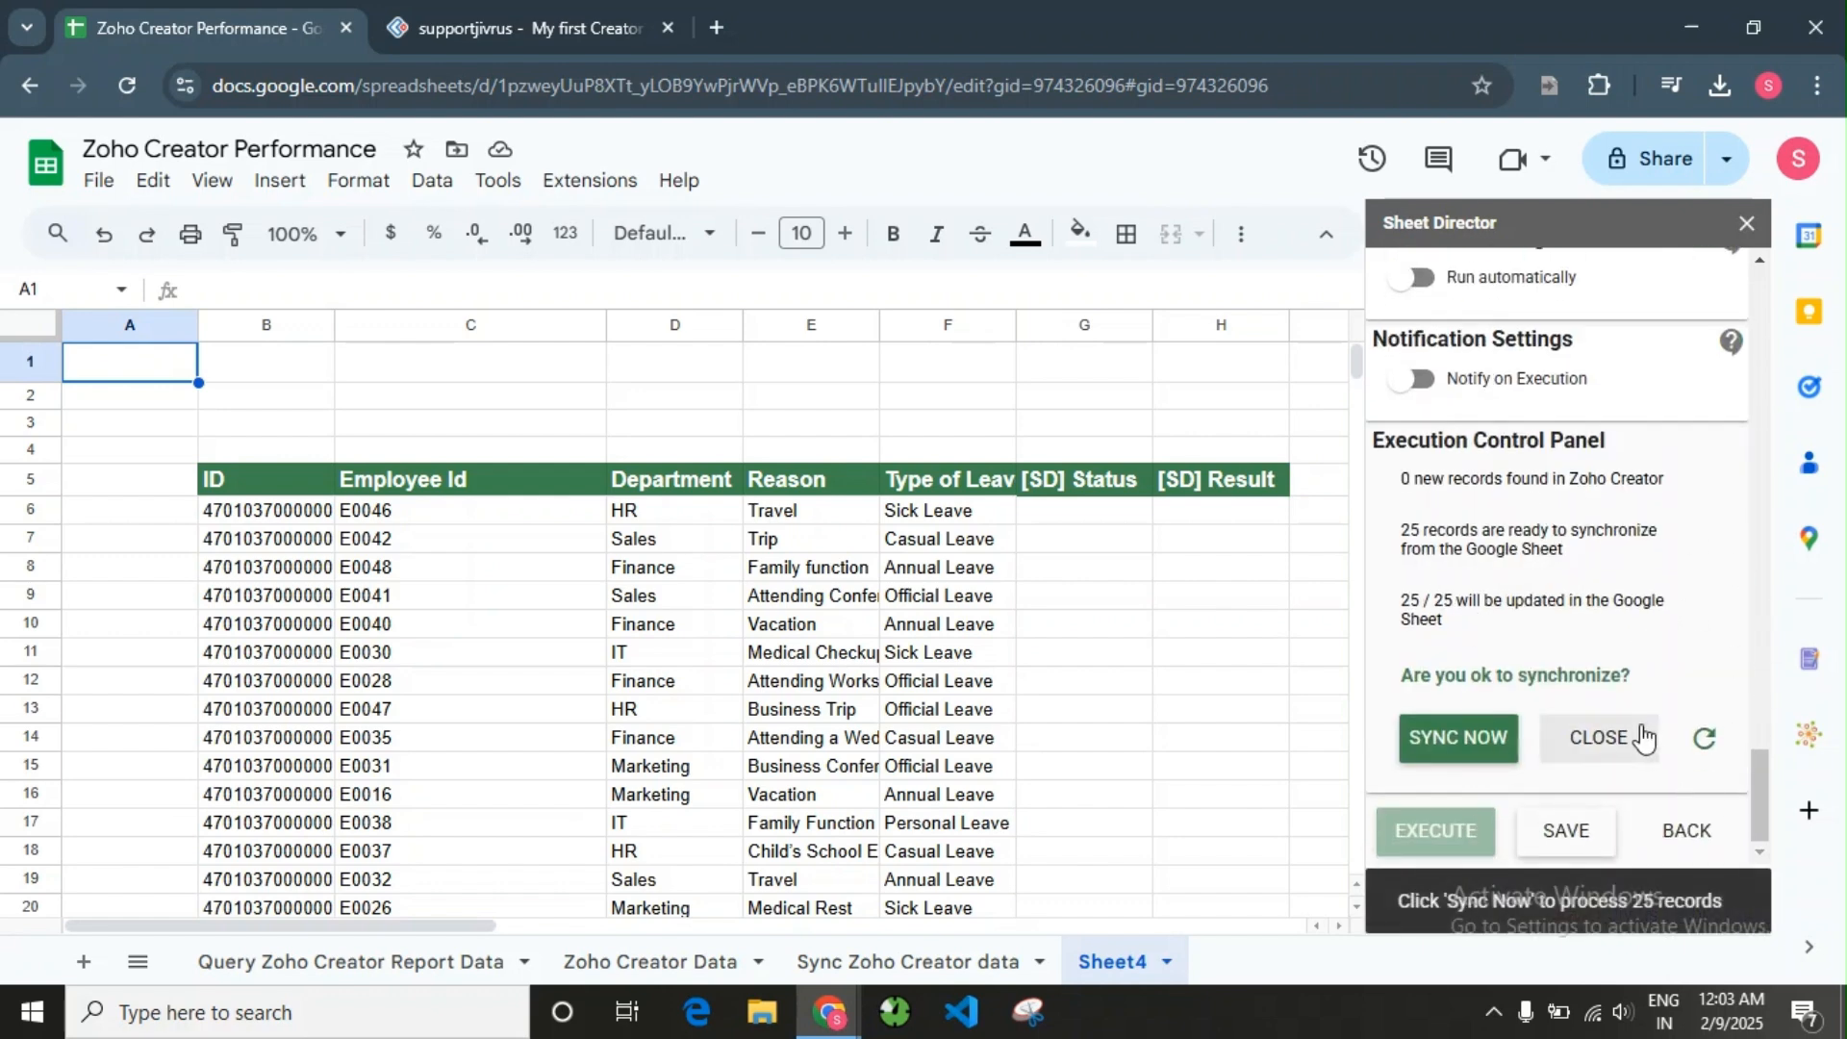
left_click(1458, 739)
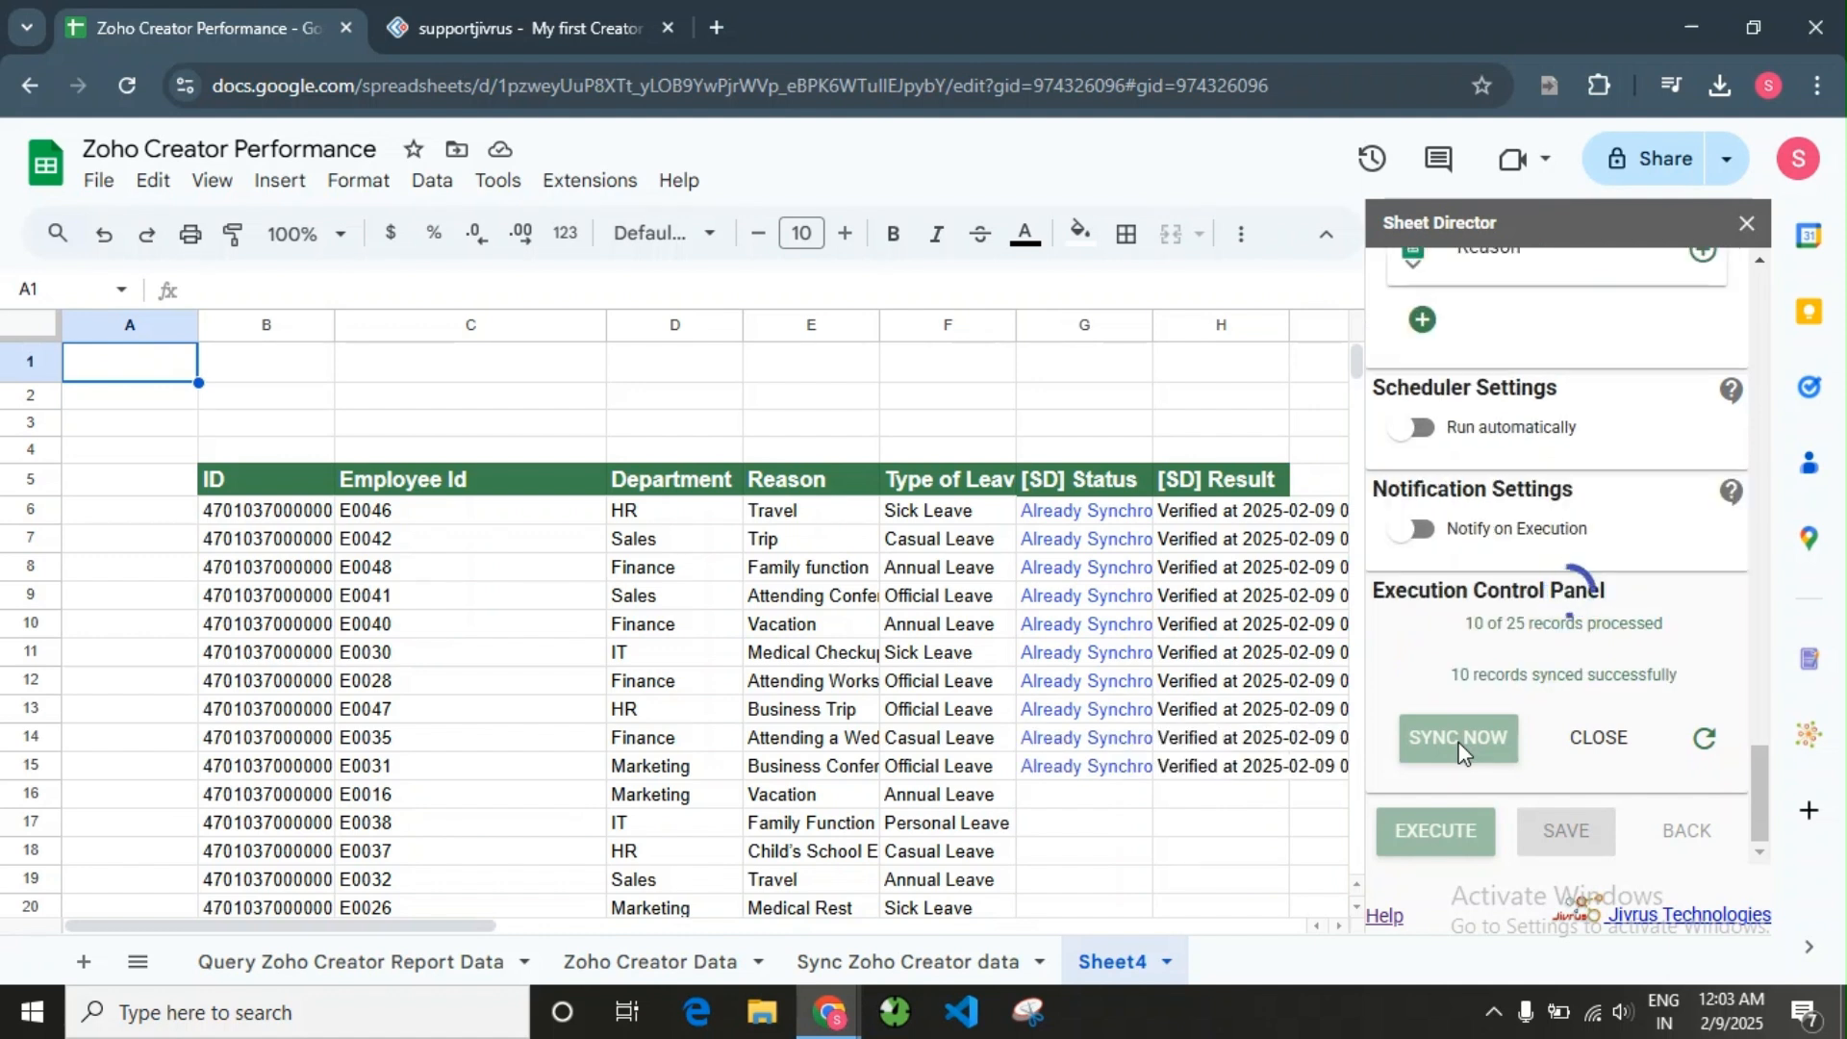
- Review the [SD] Status and [SD] Result values down all of Sheet4's records during the synchronization
scroll(1002, 710, "down", 2)
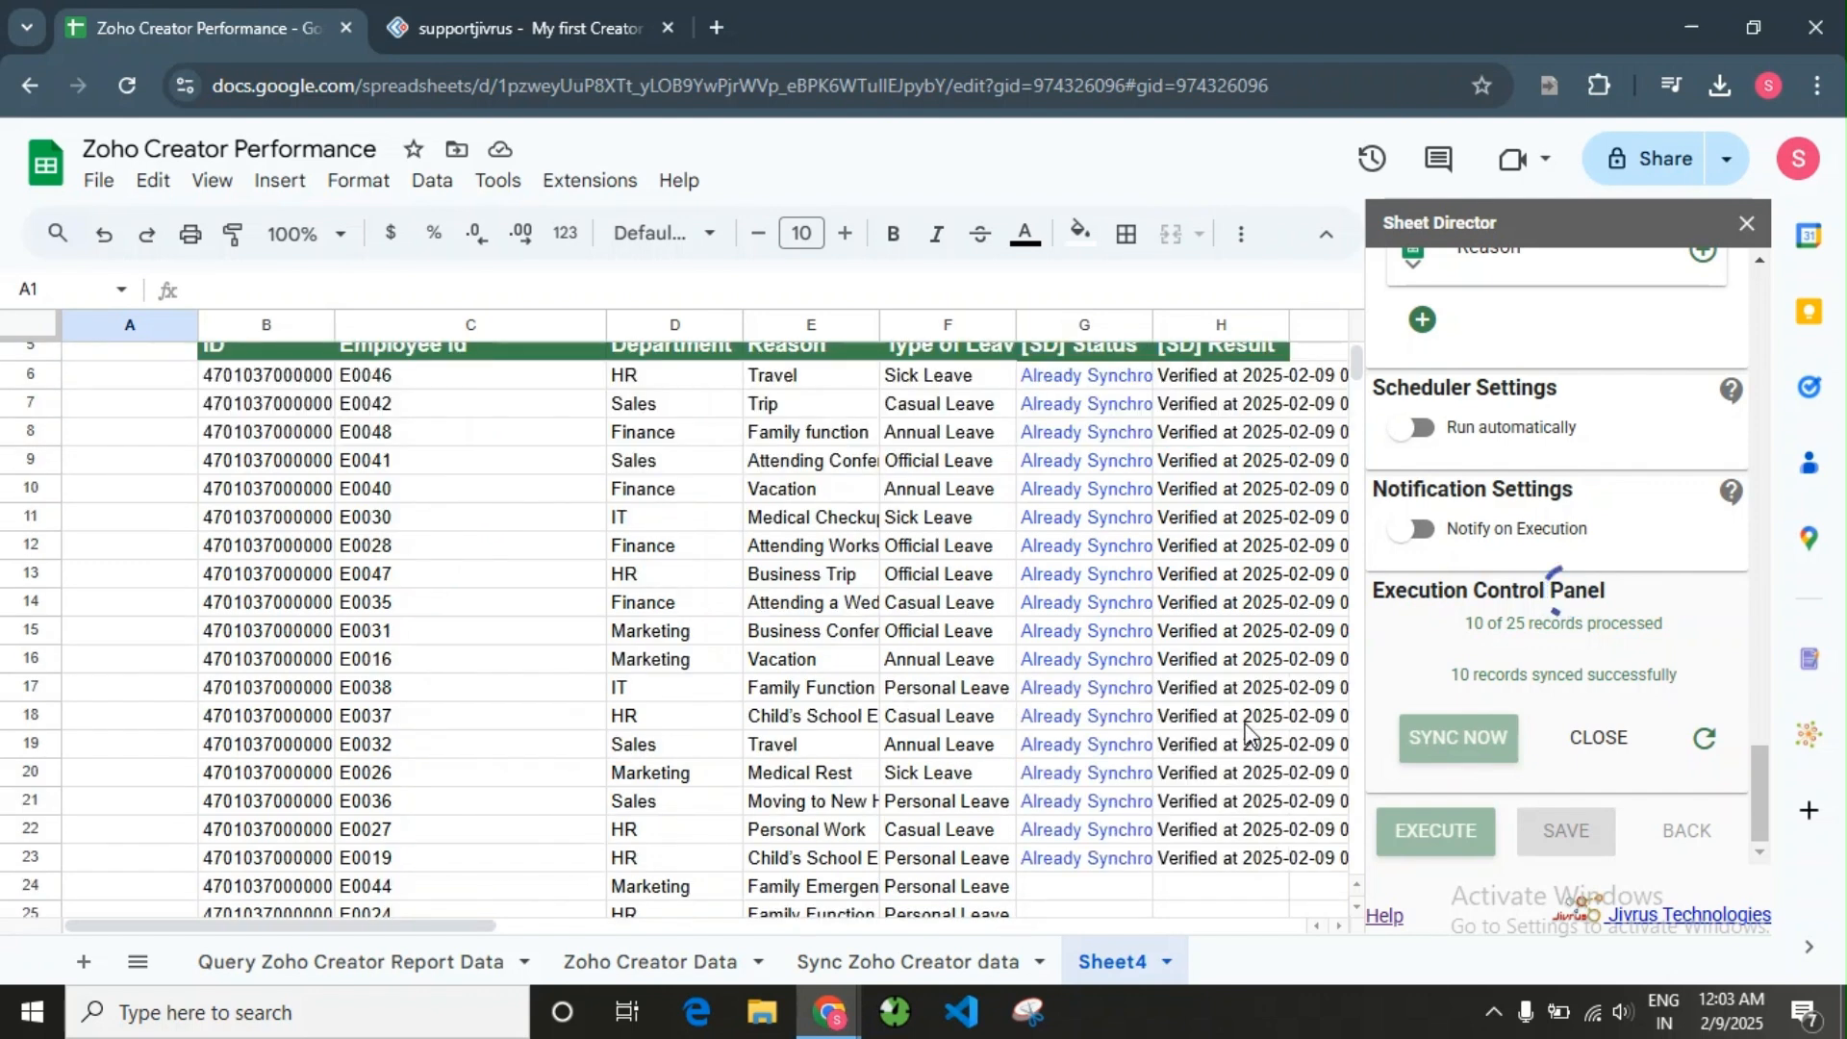
scroll(1243, 734, "down", 3)
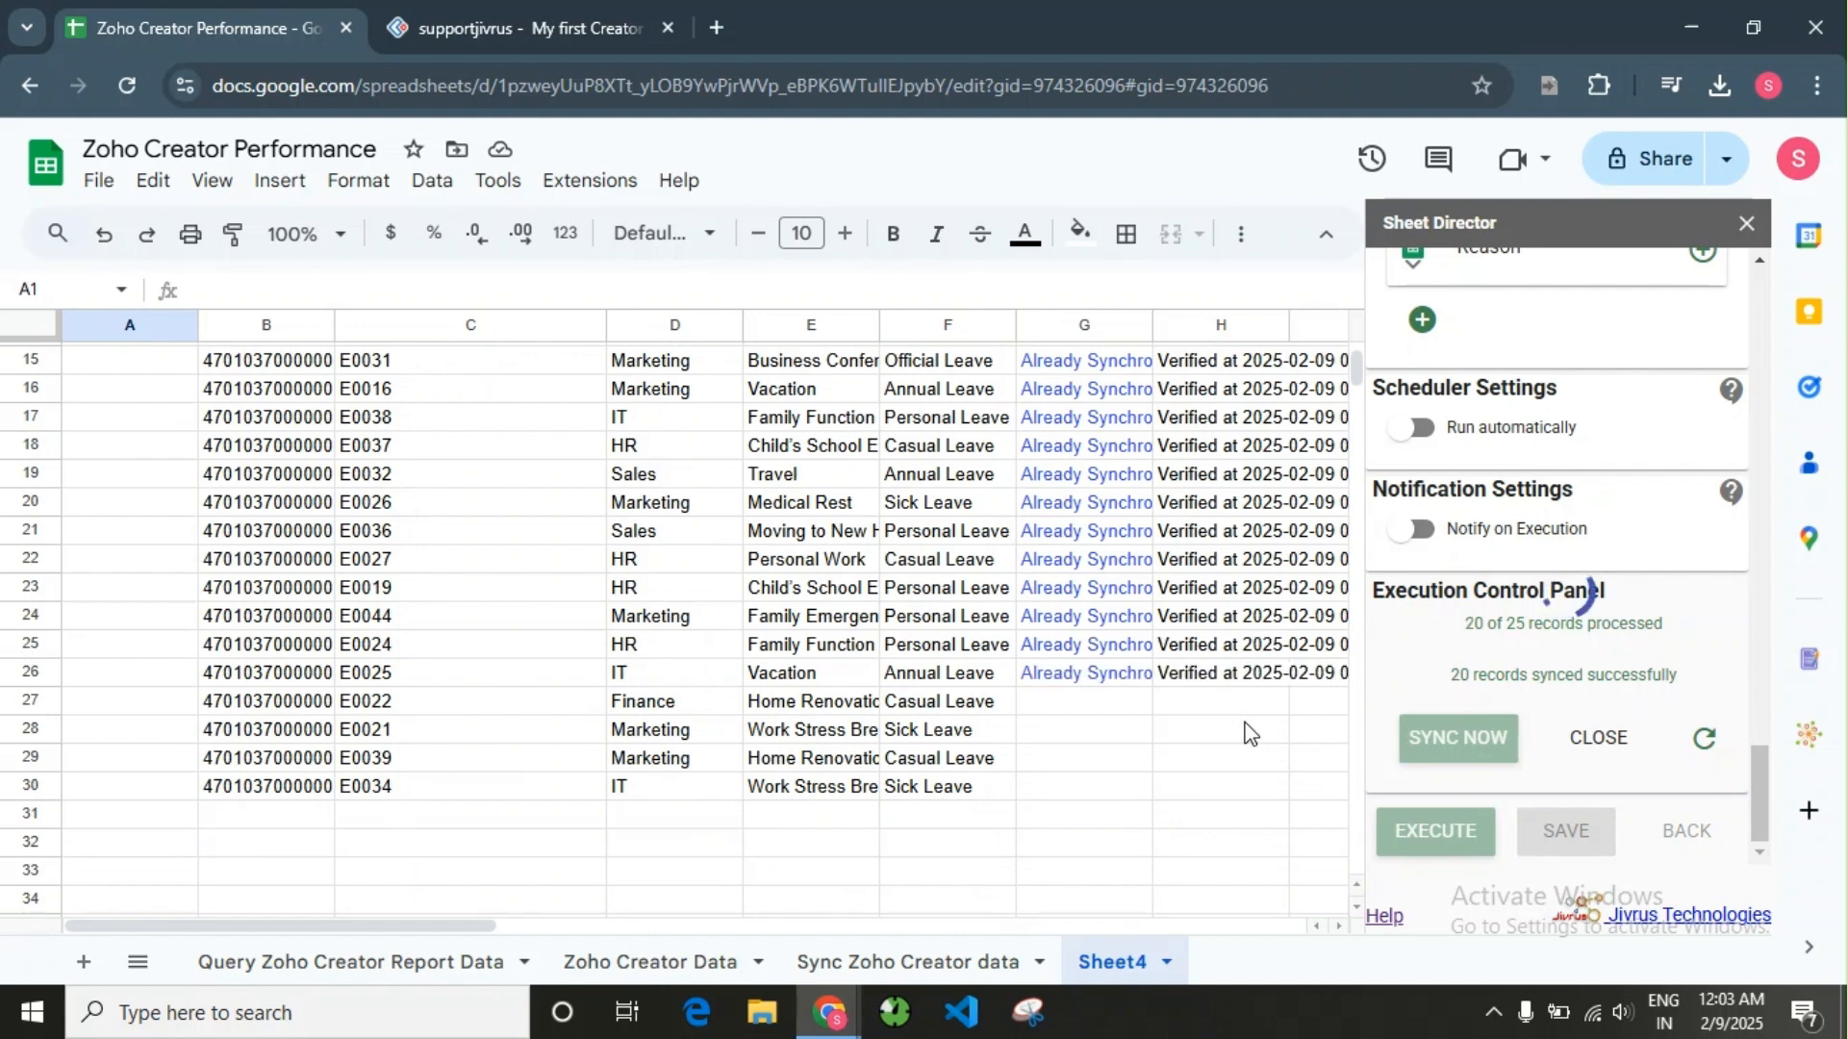
scroll(1243, 734, "up", 5)
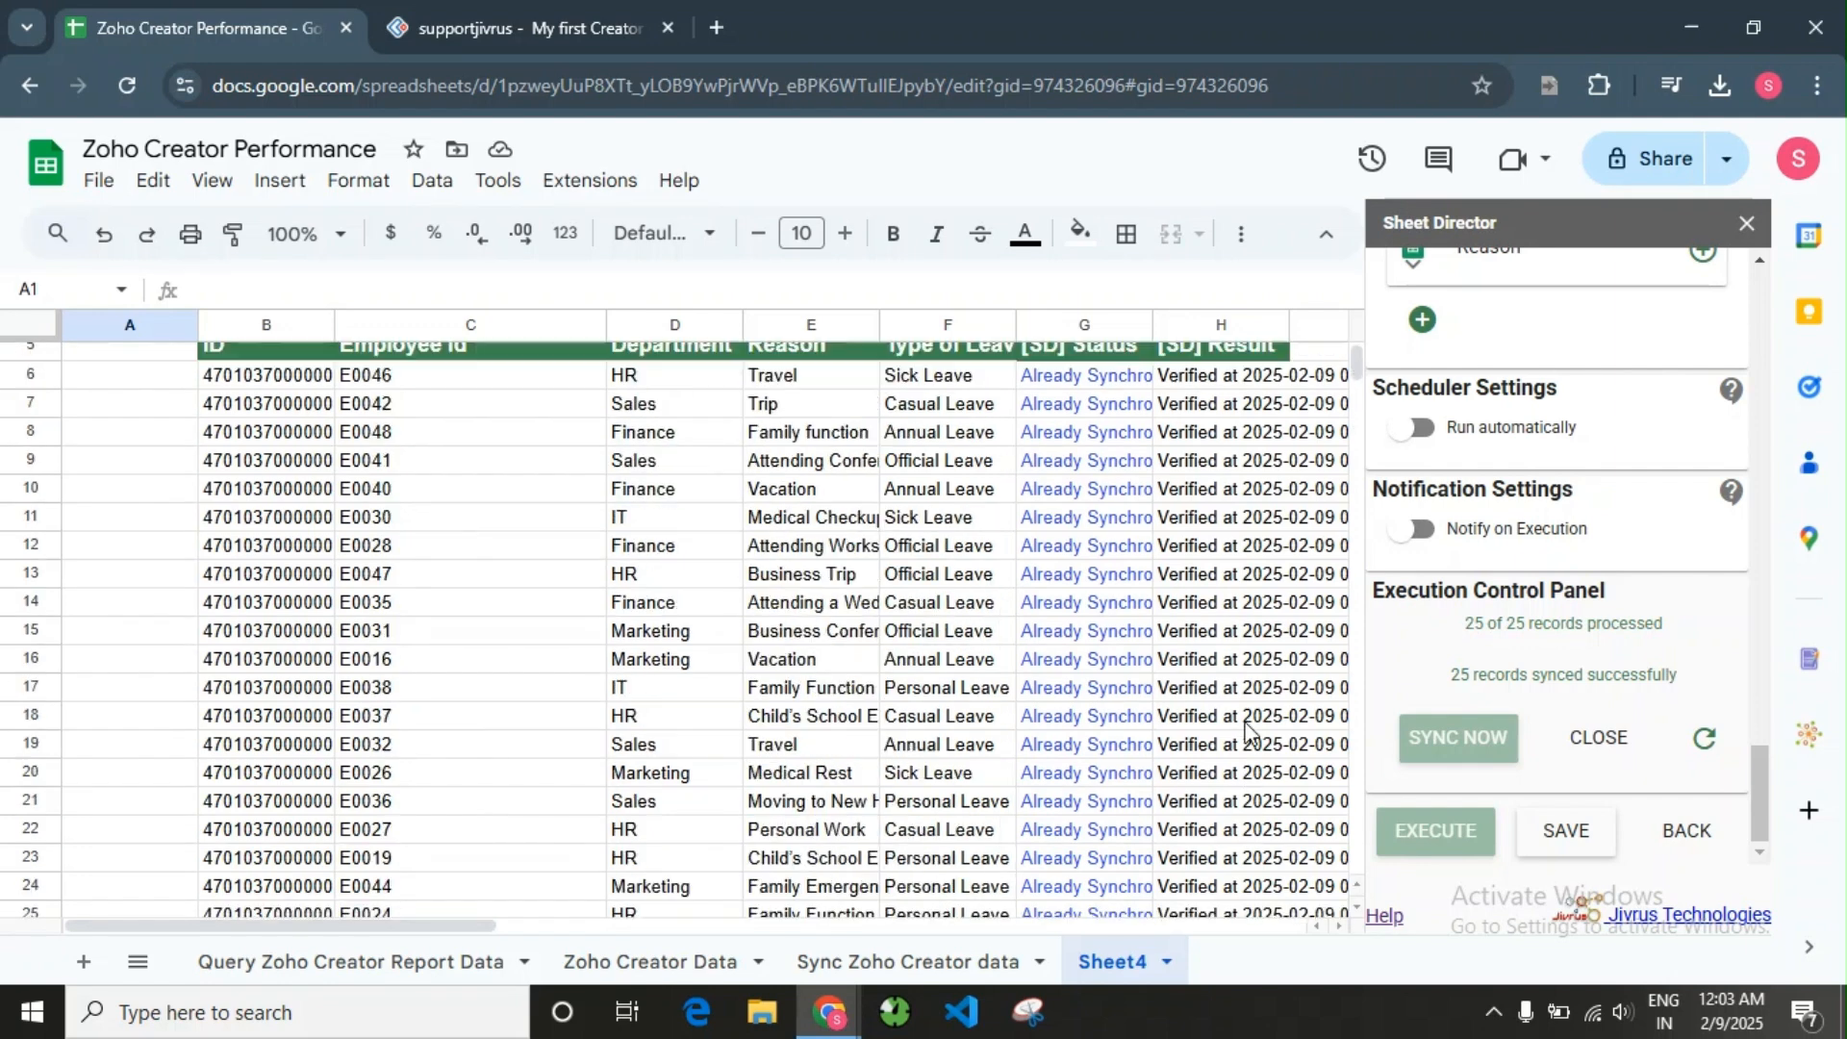
mouse_move(462, 927)
left_mouse_down()
mouse_move(514, 940)
mouse_move(481, 939)
left_mouse_up()
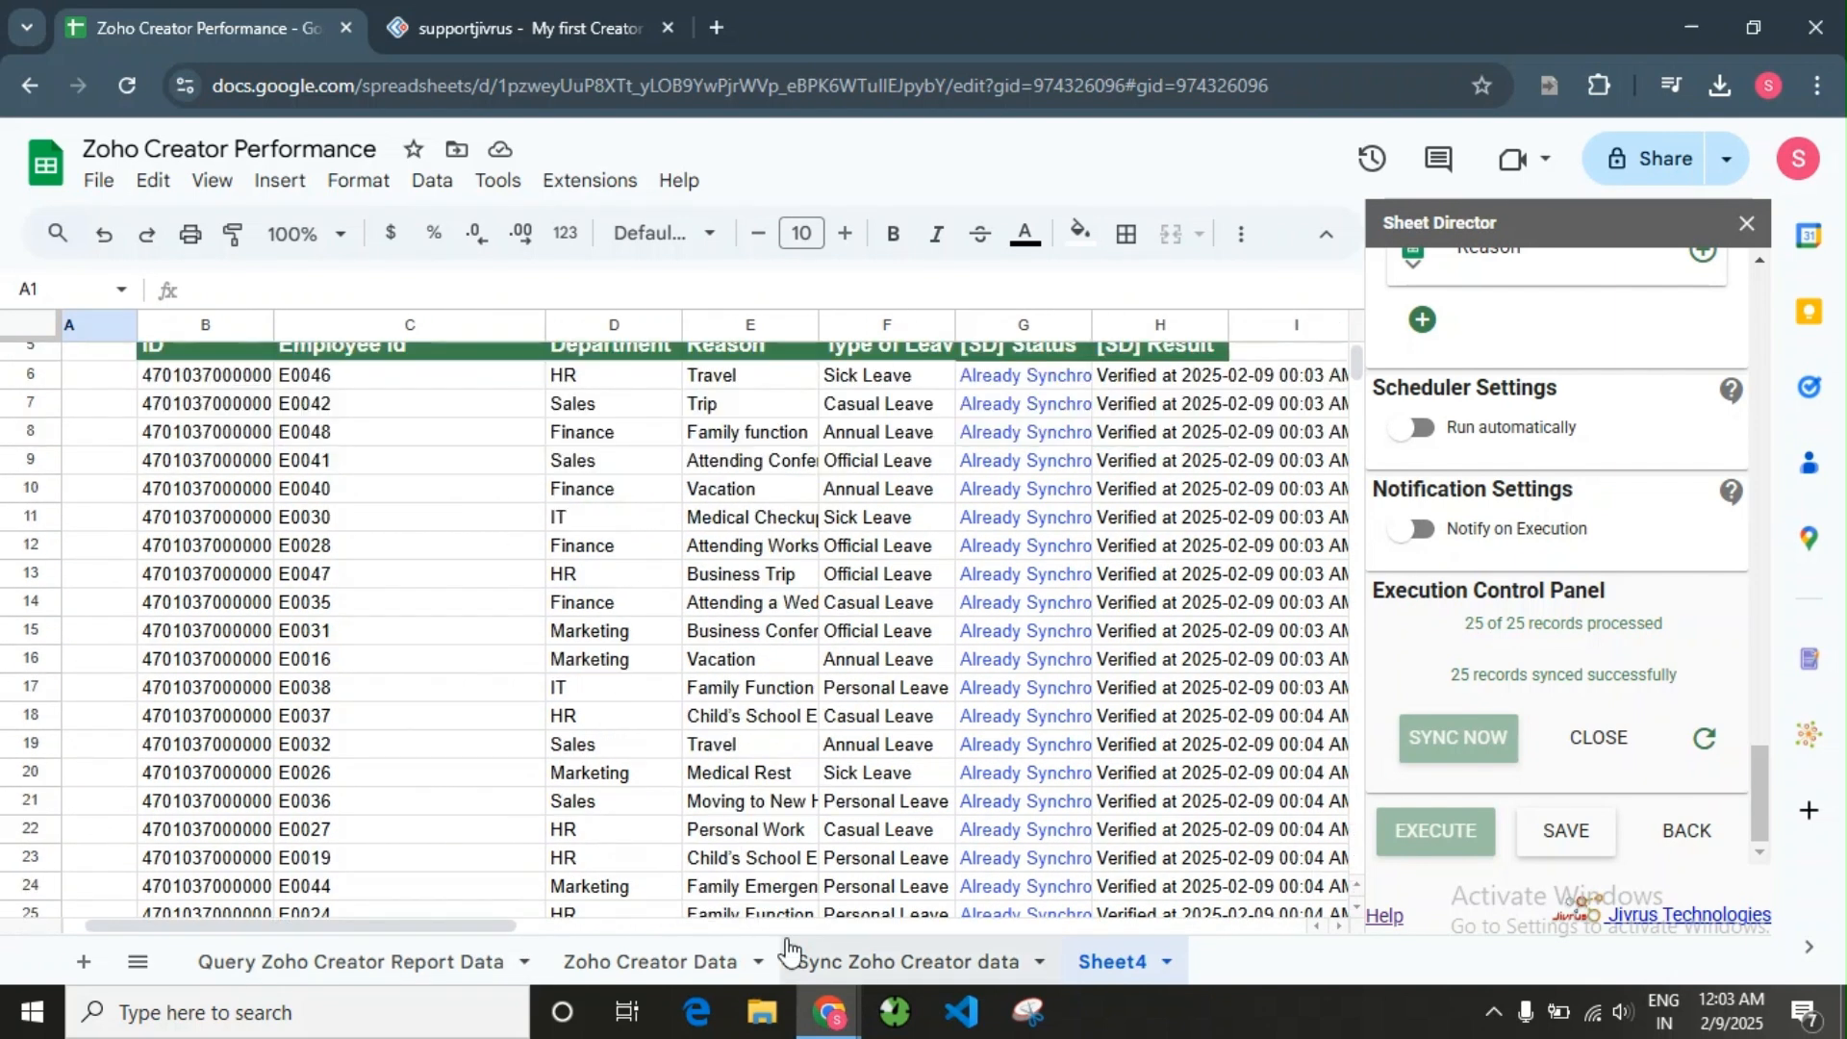